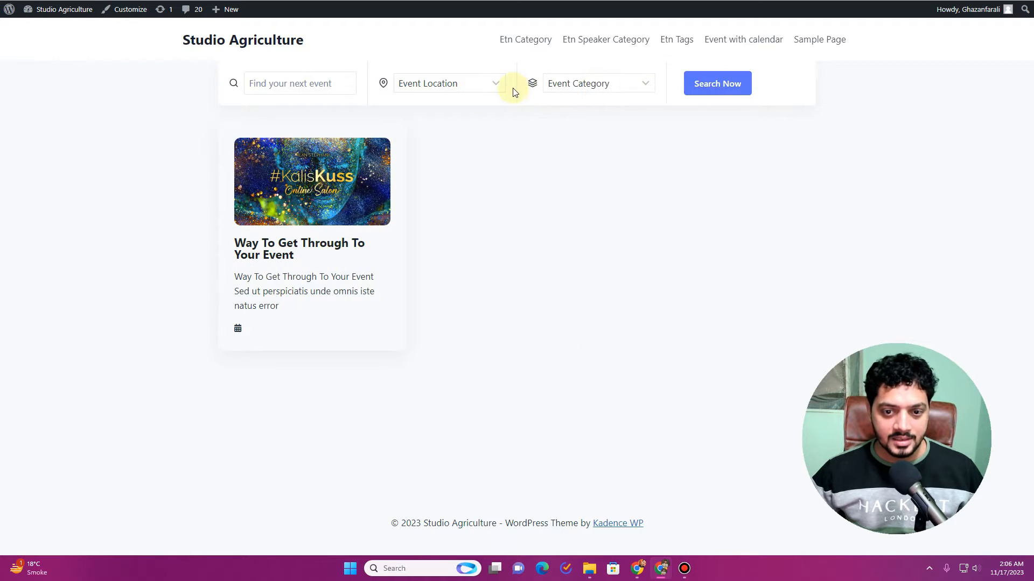
Step: Check the category and location filters in the event search bar
{"action": "left_click", "coordinate": [602, 87]}
{"action": "left_click", "coordinate": [601, 86]}
{"action": "left_click", "coordinate": [485, 86]}
{"action": "left_click", "coordinate": [486, 86]}
Step: Open the "Way To Get Through To Your Event" page and review its description and seminar schedule
{"action": "left_click", "coordinate": [277, 252]}
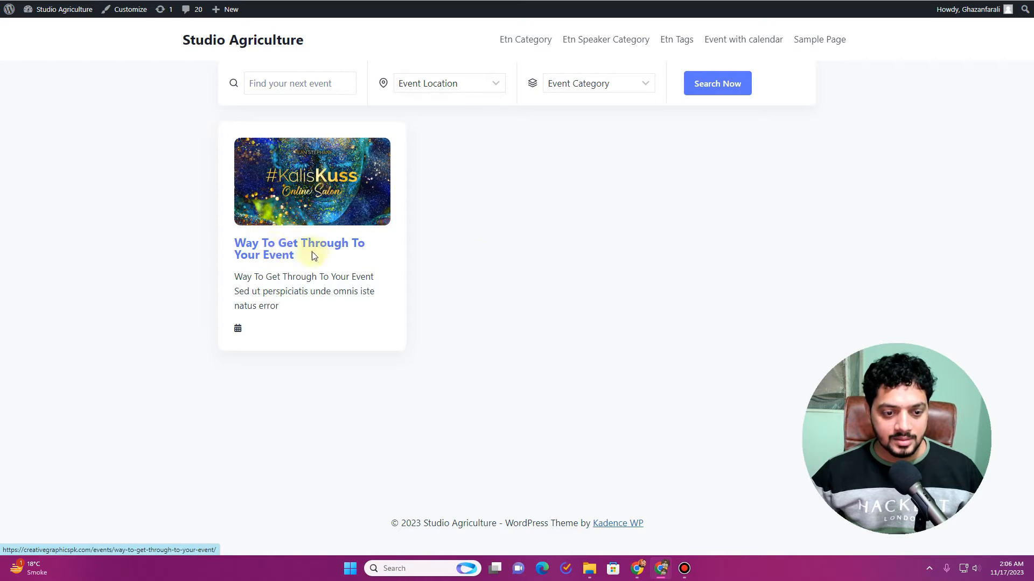
{"action": "triple_click", "coordinate": [280, 168]}
{"action": "scroll", "coordinate": [394, 181], "scroll_direction": "down", "scroll_amount": 3}
{"action": "scroll", "coordinate": [430, 177], "scroll_direction": "down", "scroll_amount": 3}
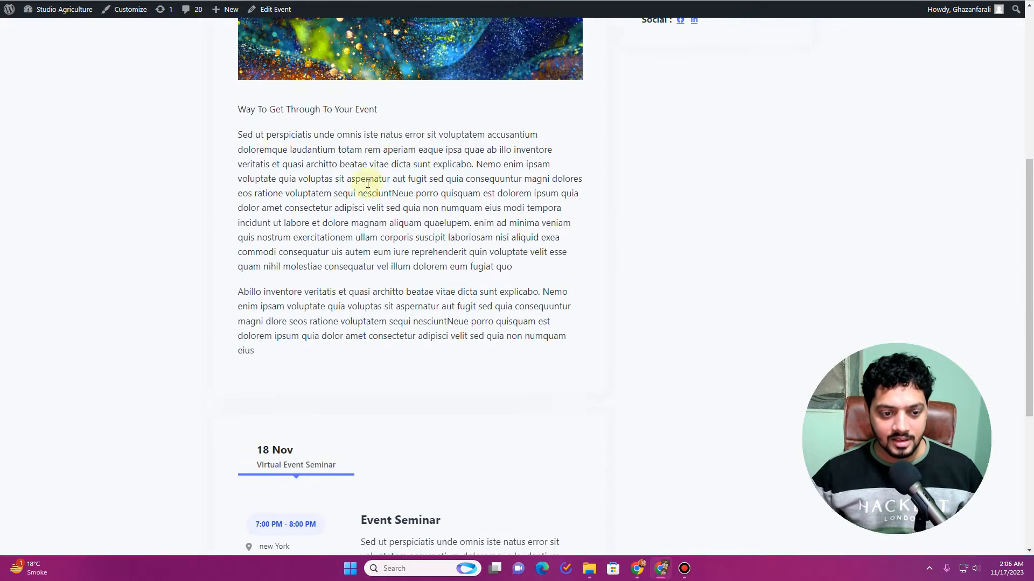
{"action": "left_click_drag", "start_coordinate": [240, 125], "coordinate": [403, 292]}
{"action": "scroll", "coordinate": [442, 248], "scroll_direction": "down", "scroll_amount": 5}
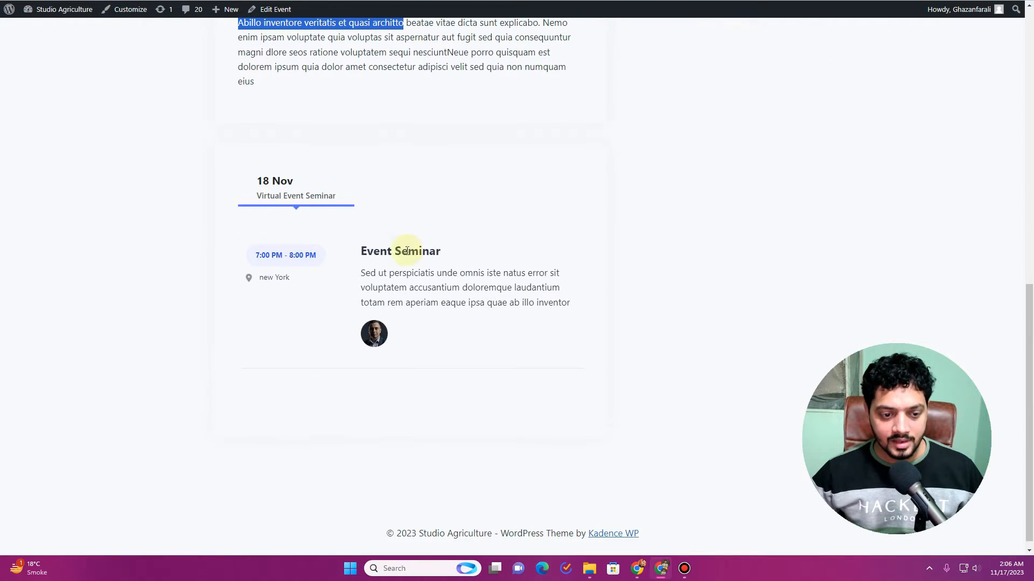
{"action": "scroll", "coordinate": [565, 284], "scroll_direction": "up", "scroll_amount": 10}
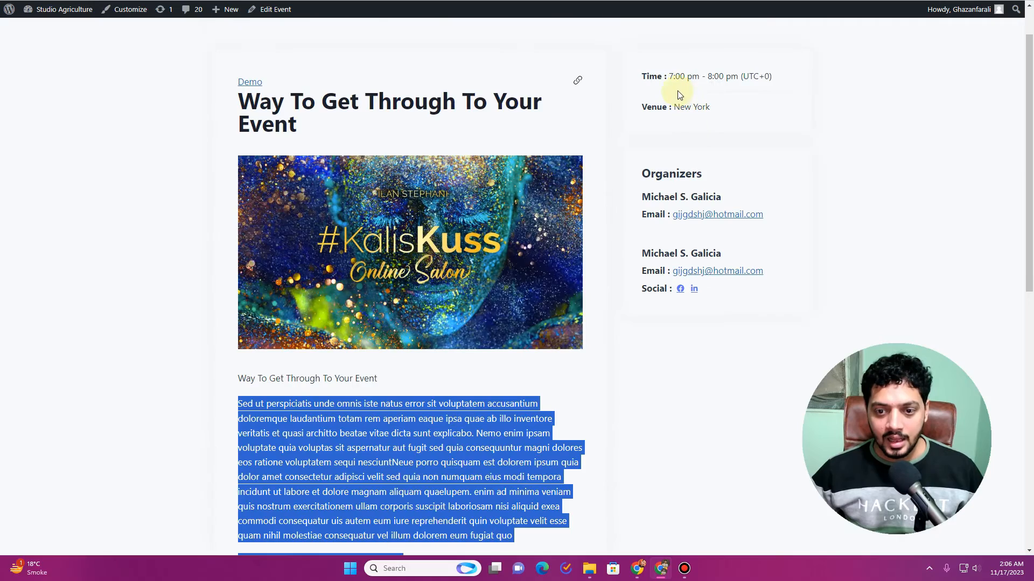
Step: Review the event's time, venue and organizer details and its schedule section
{"action": "left_click_drag", "start_coordinate": [652, 74], "coordinate": [731, 76]}
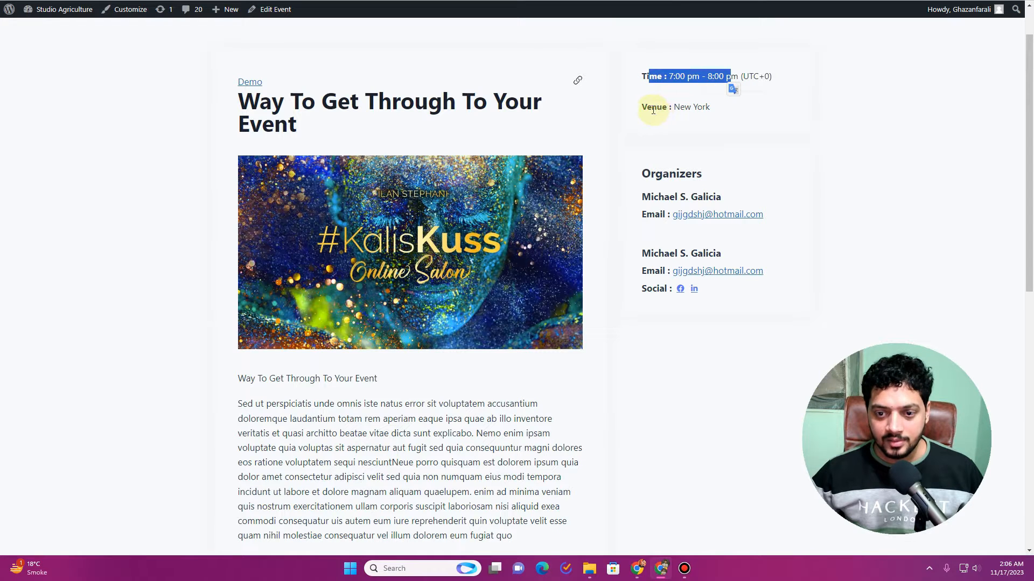
{"action": "left_click_drag", "start_coordinate": [653, 110], "coordinate": [685, 113]}
{"action": "left_click_drag", "start_coordinate": [639, 169], "coordinate": [777, 228]}
{"action": "scroll", "coordinate": [660, 246], "scroll_direction": "down", "scroll_amount": 10}
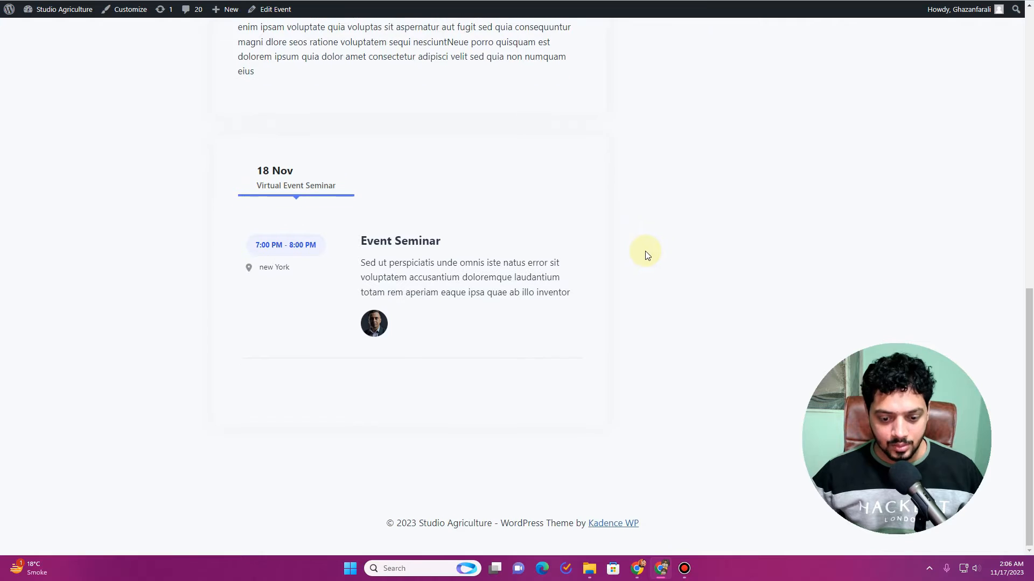
{"action": "scroll", "coordinate": [646, 252], "scroll_direction": "up", "scroll_amount": 10}
{"action": "left_click", "coordinate": [611, 189]}
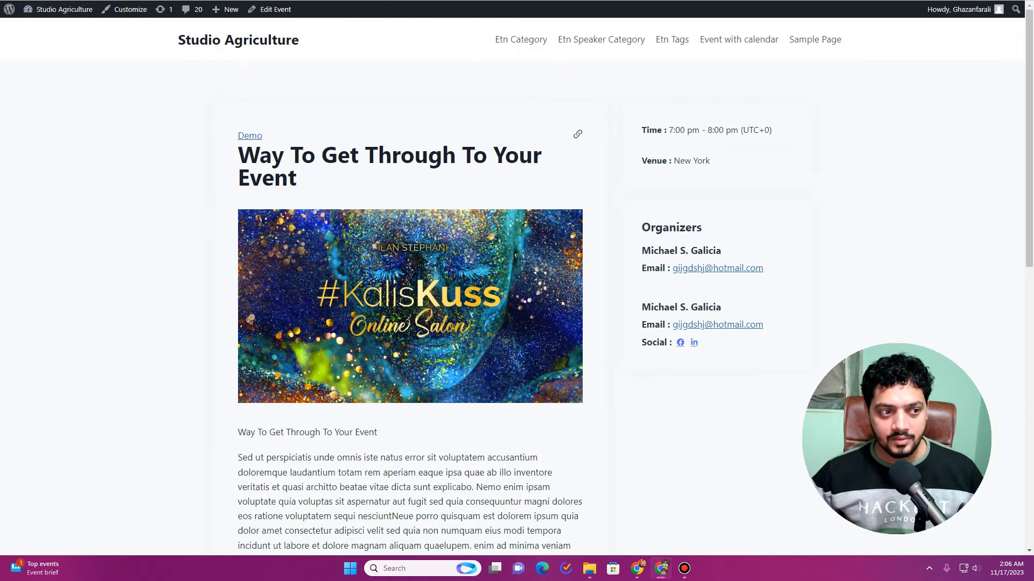
{"action": "left_click", "coordinate": [245, 136]}
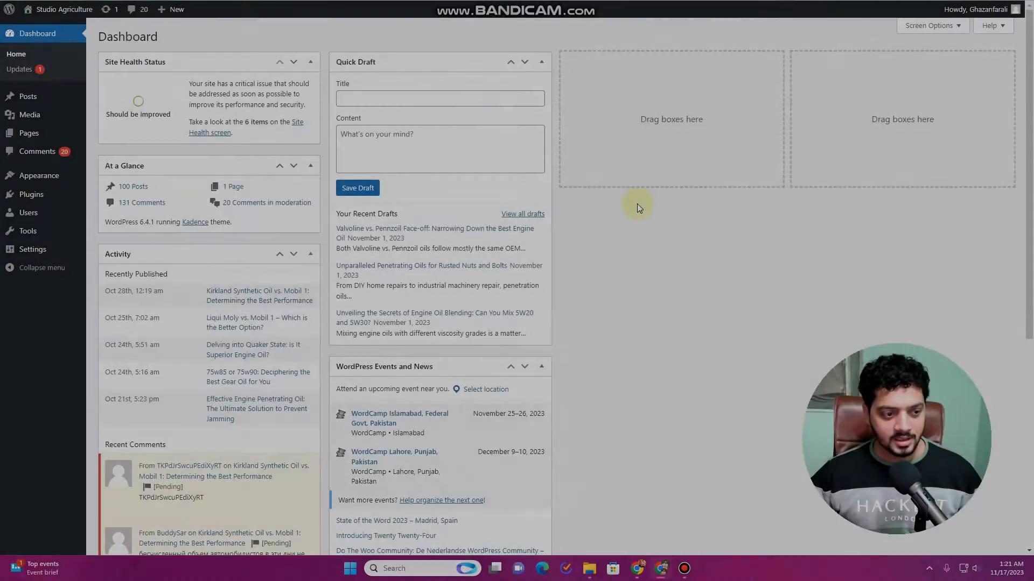
Step: Search the WordPress plugin directory for "Eventin"
{"action": "left_click", "coordinate": [36, 197]}
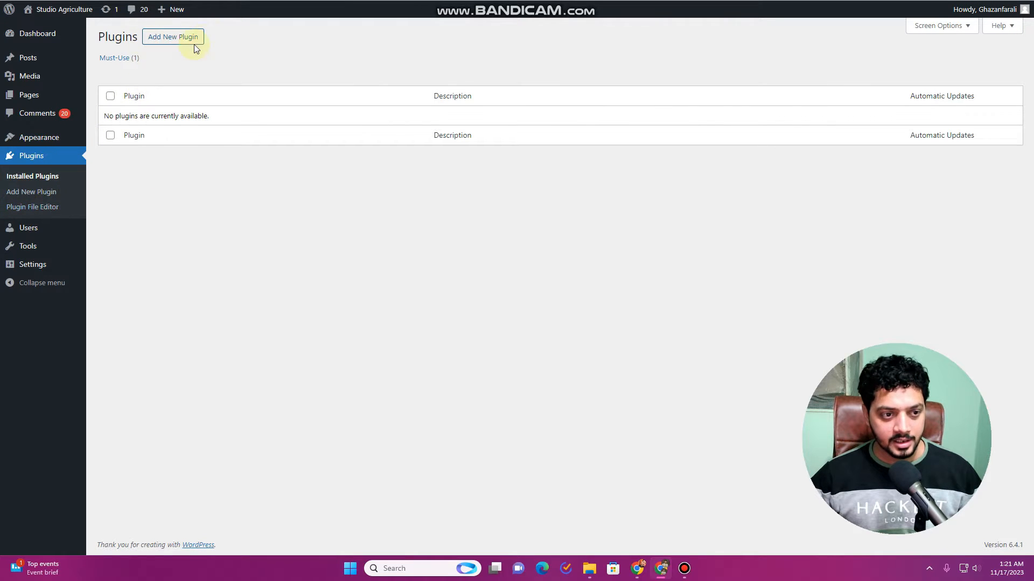
{"action": "left_click", "coordinate": [193, 44]}
{"action": "left_click", "coordinate": [889, 65]}
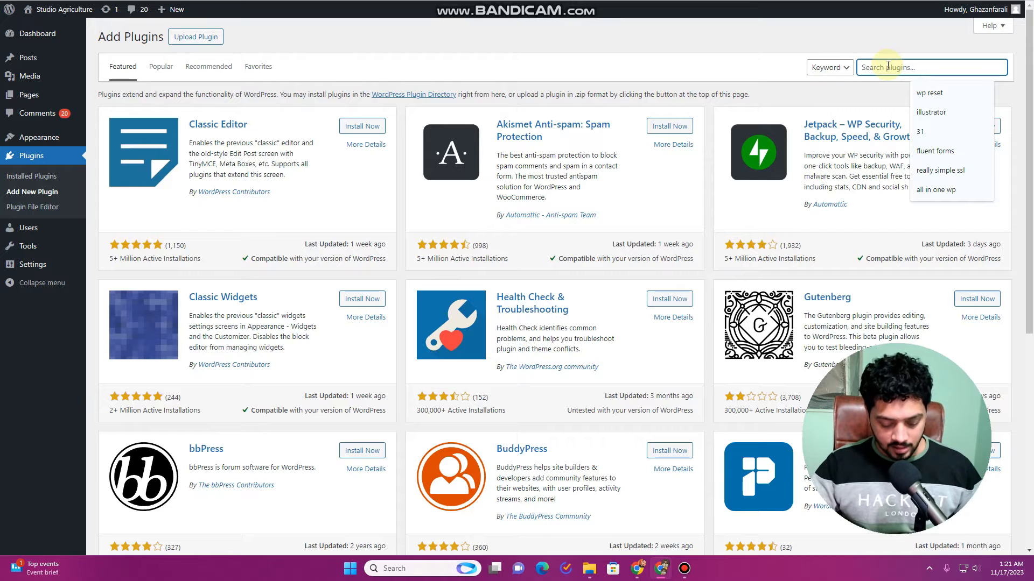
{"action": "type", "text": "Eve"}
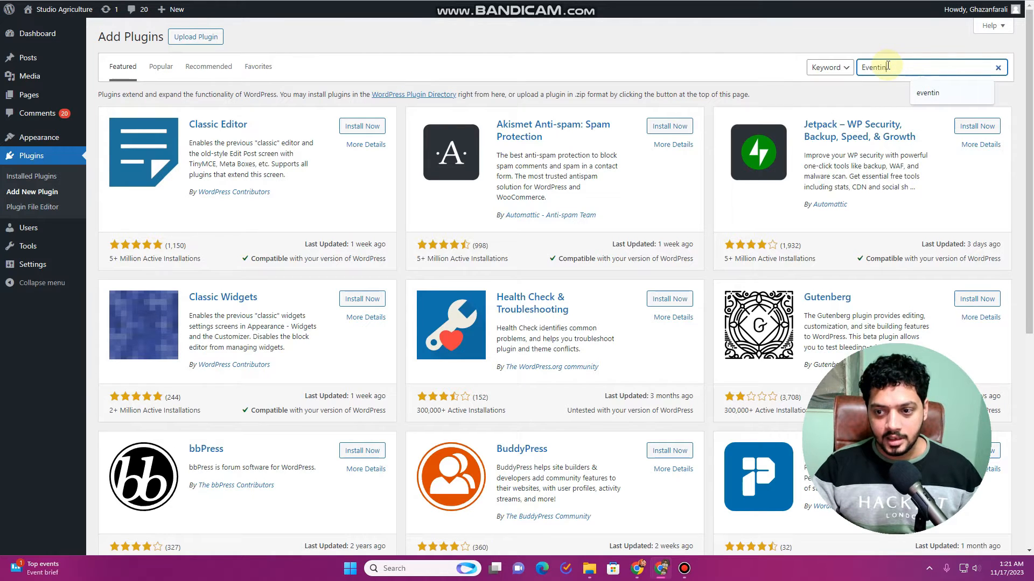
{"action": "type", "text": "ntin"}
{"action": "key", "text": "Return"}
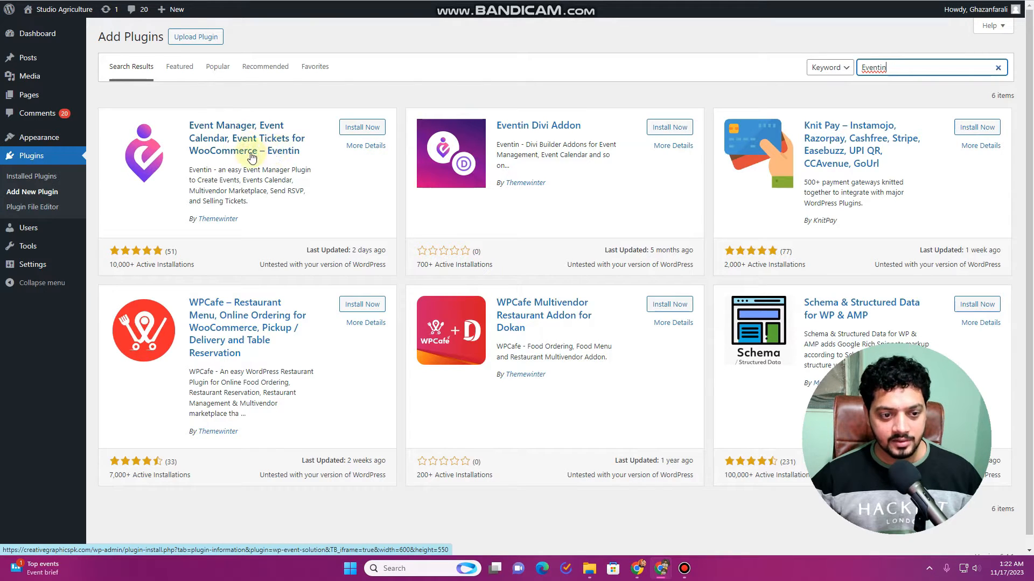
Step: Install and activate the Event Manager plugin Eventin and skip its welcome email sign-up
{"action": "left_click", "coordinate": [366, 128]}
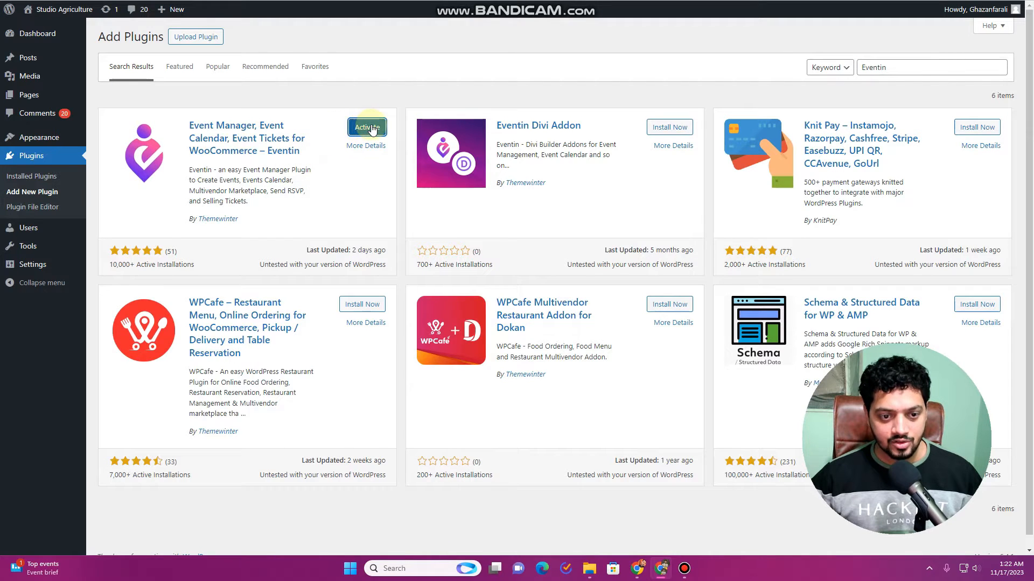
{"action": "left_click", "coordinate": [372, 130]}
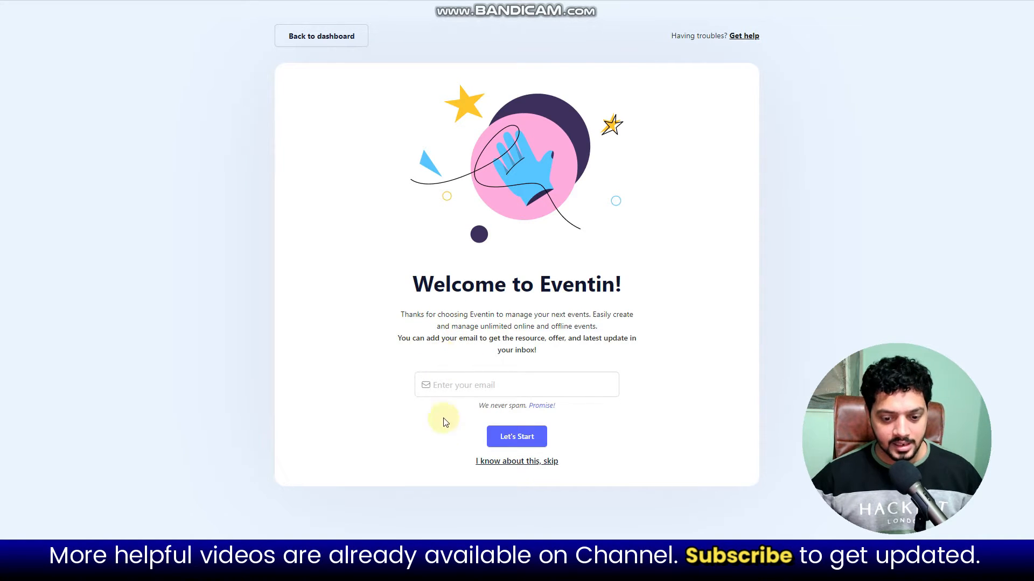
{"action": "left_click", "coordinate": [489, 468]}
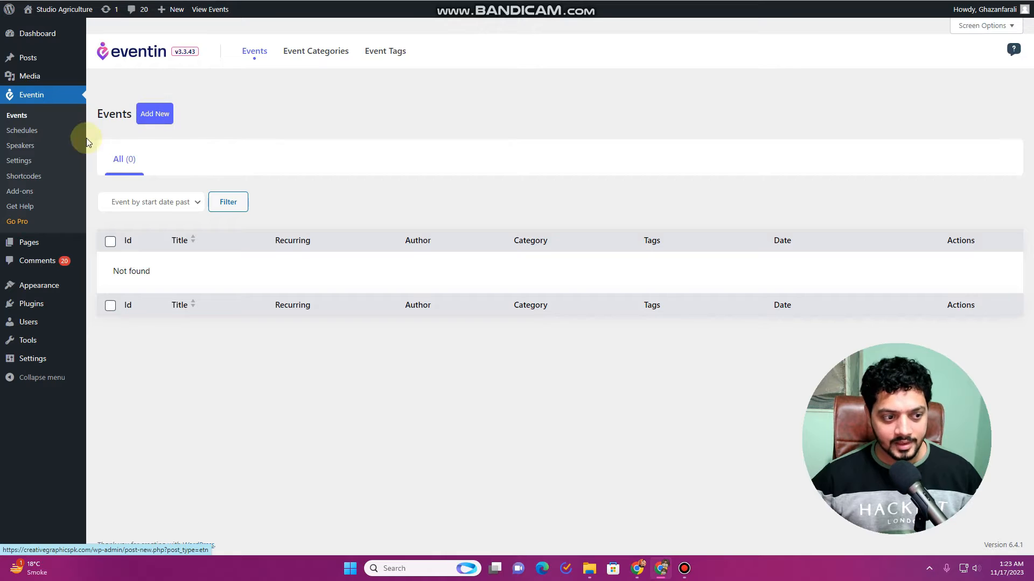
Step: Look over Eventin's Schedules and Speakers lists and open its settings
{"action": "left_click", "coordinate": [30, 131]}
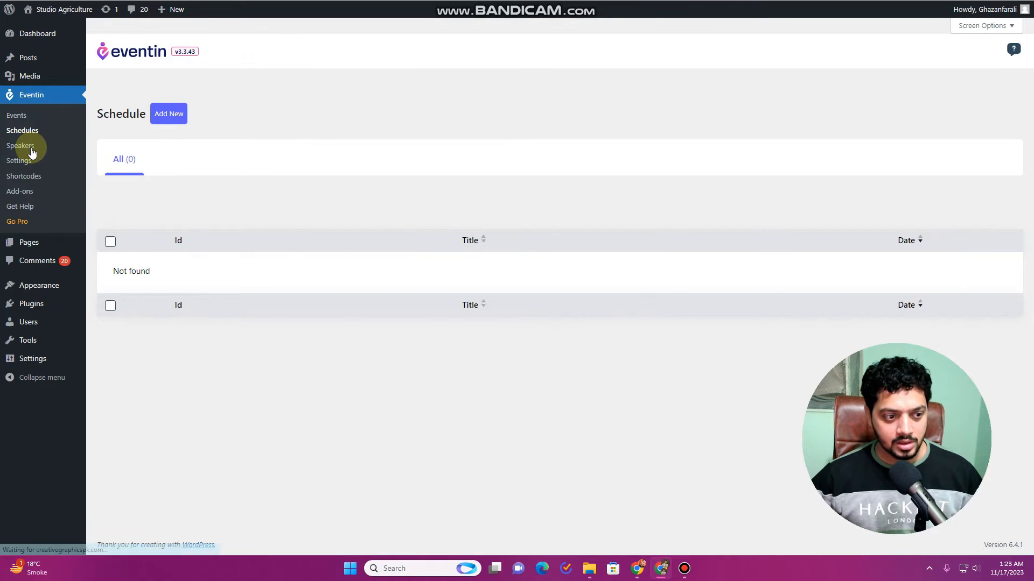
{"action": "left_click", "coordinate": [32, 153]}
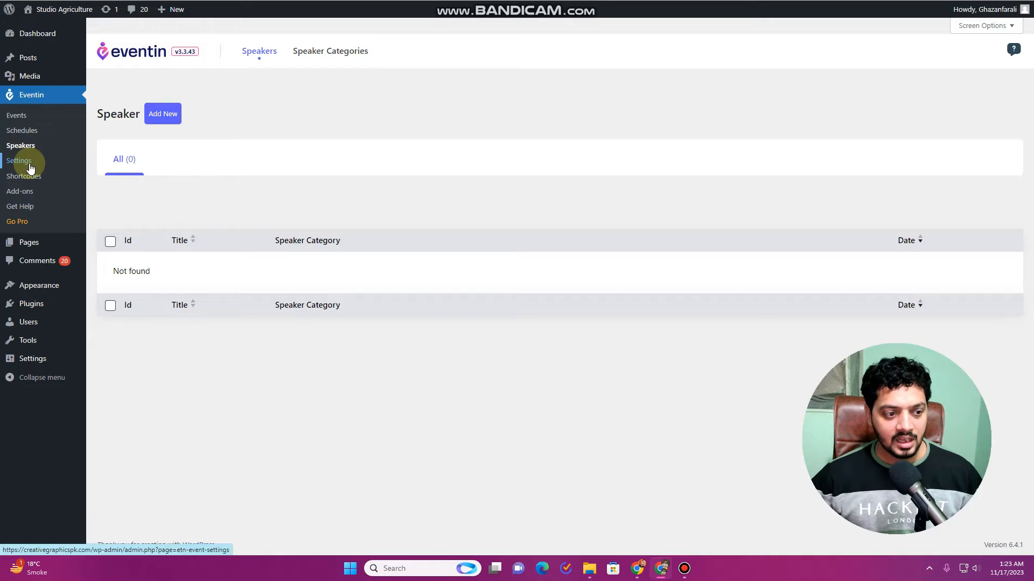
{"action": "left_click", "coordinate": [29, 163]}
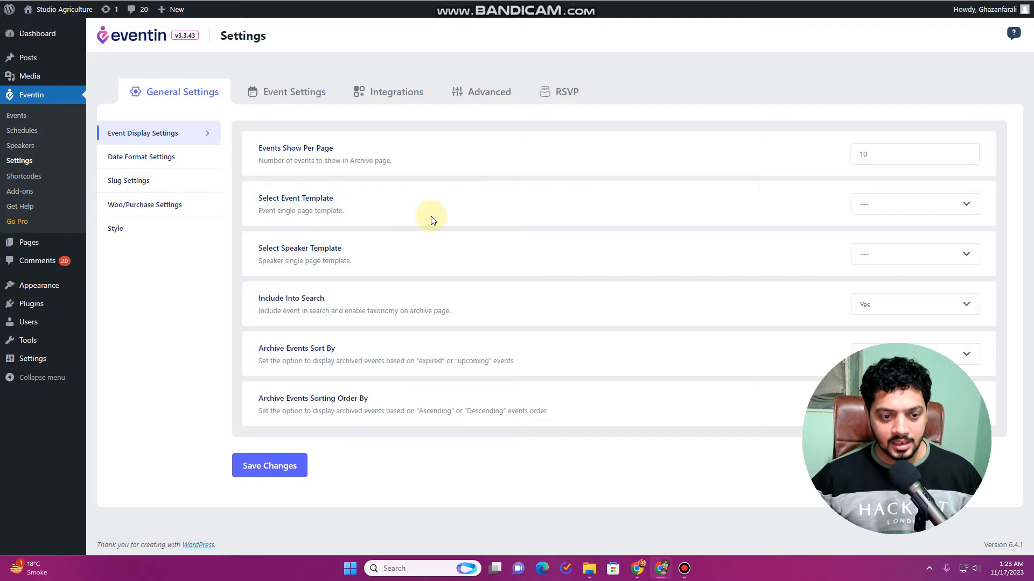
Step: Set the event template to Template One and the speaker template to Template One Free
{"action": "left_click", "coordinate": [921, 213]}
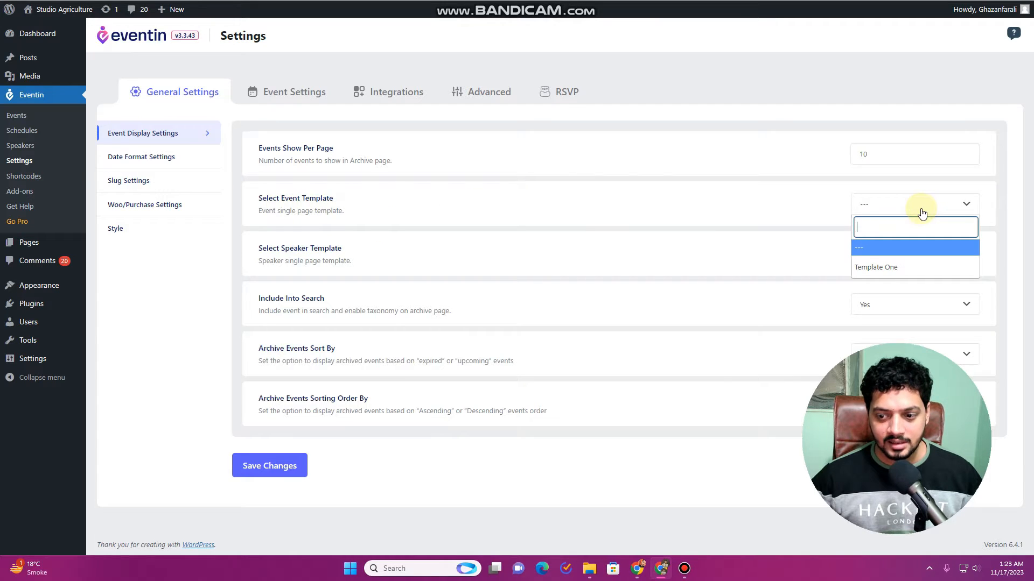
{"action": "left_click", "coordinate": [891, 272]}
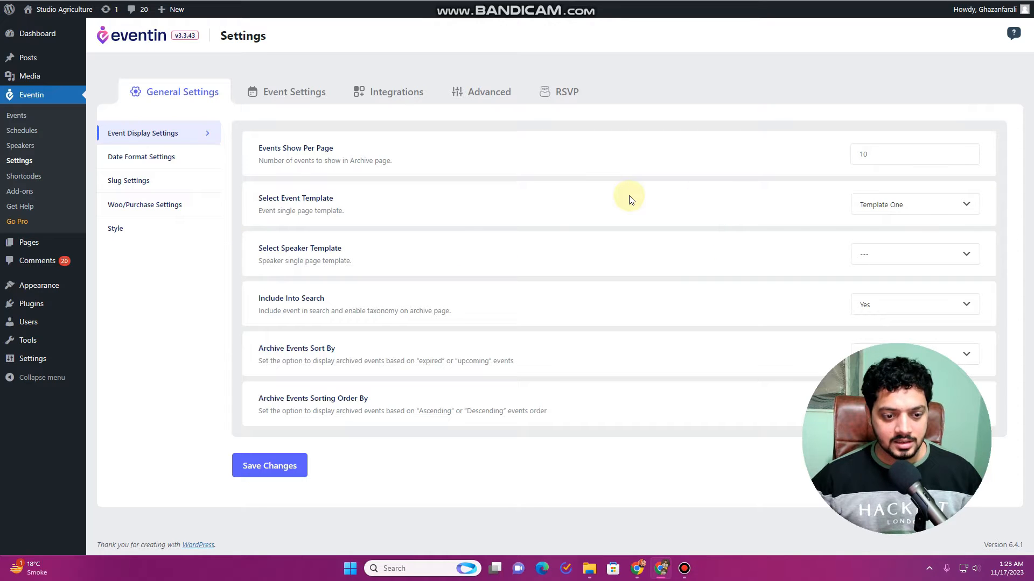
{"action": "left_click", "coordinate": [904, 257]}
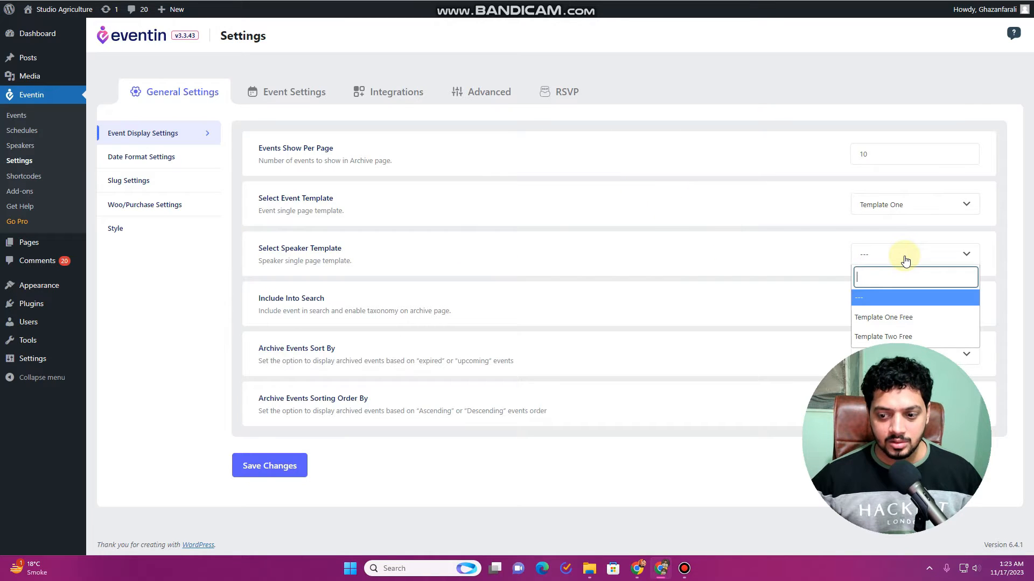
{"action": "left_click", "coordinate": [953, 325]}
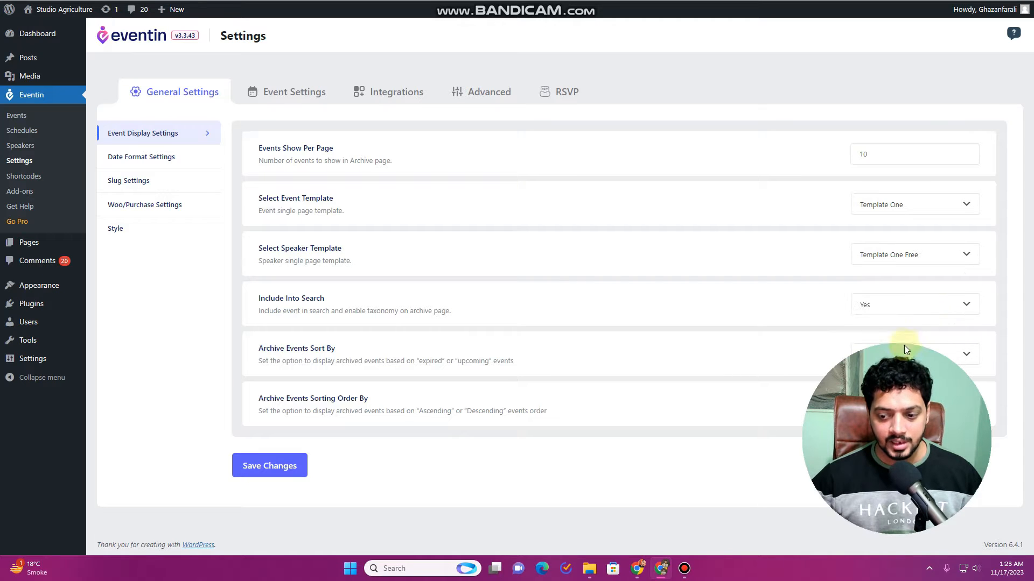
Step: Examine the available choices for archive event sorting, archive sorting order and including events in search
{"action": "left_click_drag", "start_coordinate": [962, 351], "coordinate": [708, 195]}
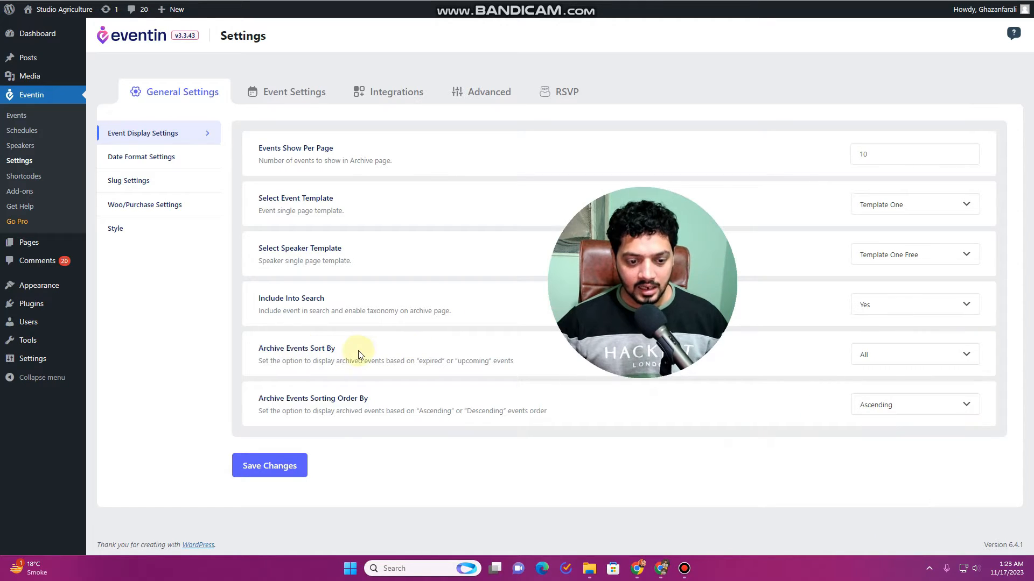
{"action": "left_click", "coordinate": [939, 360]}
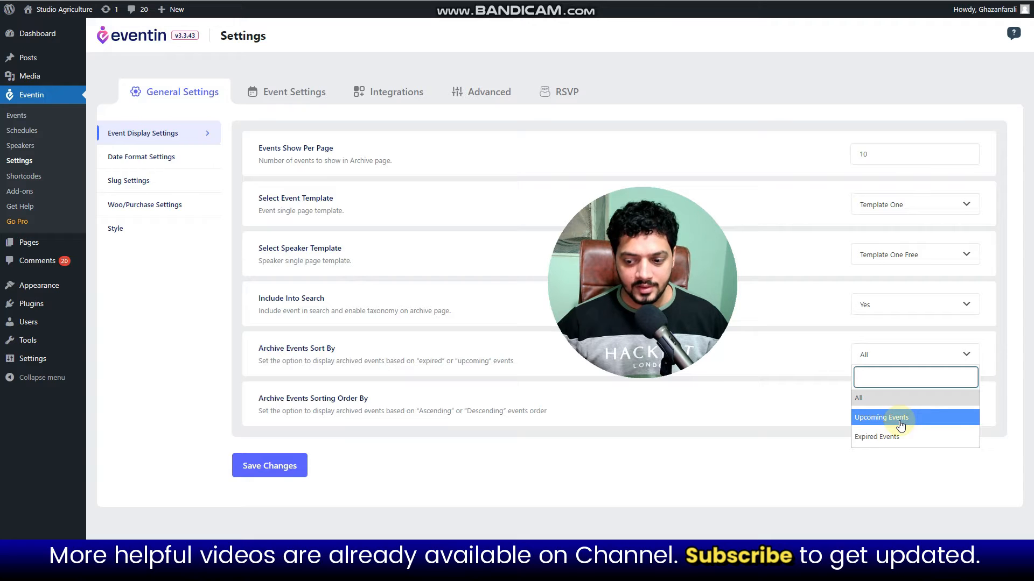
{"action": "left_click", "coordinate": [967, 359]}
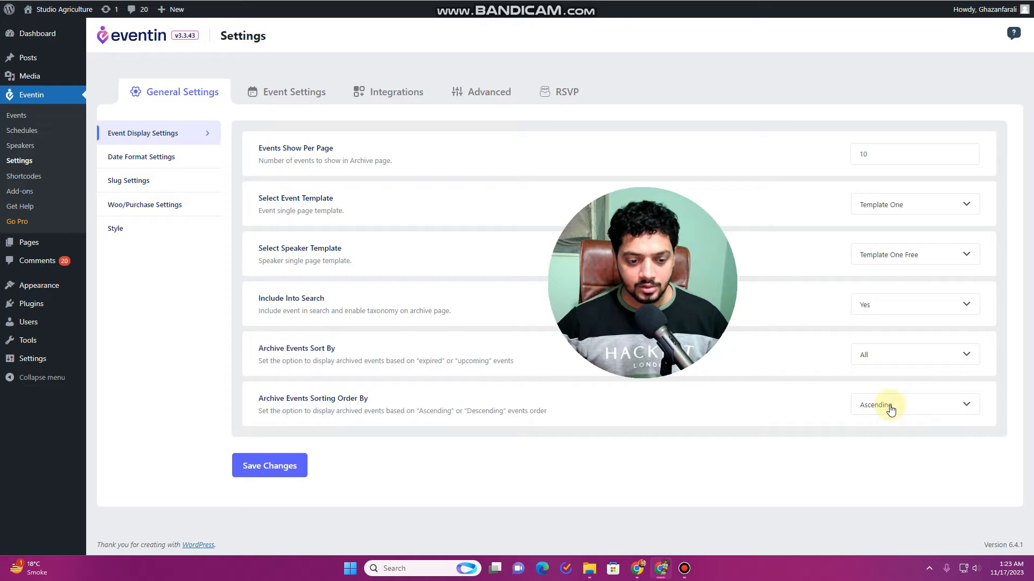
{"action": "left_click", "coordinate": [937, 411]}
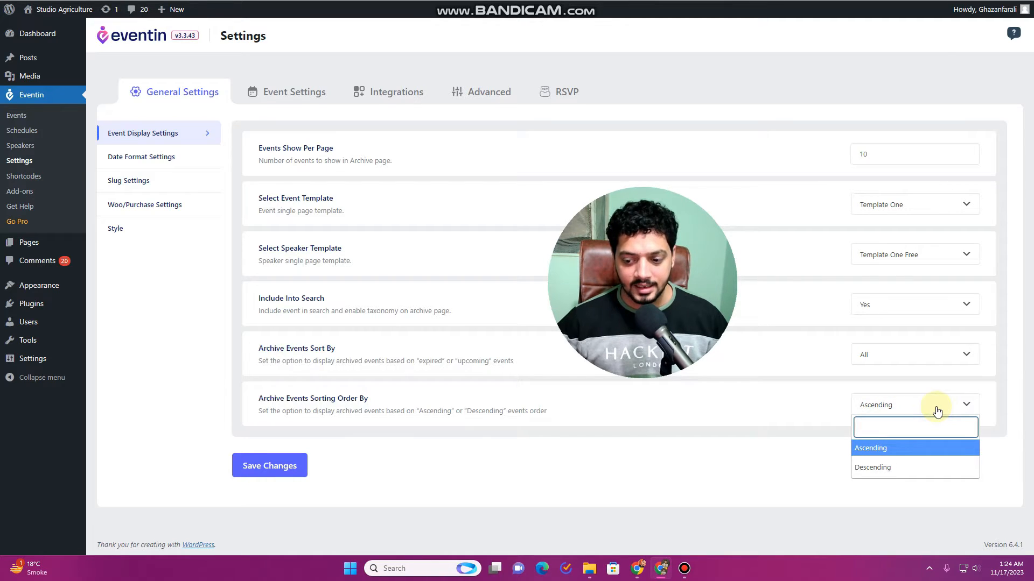
{"action": "left_click", "coordinate": [937, 412]}
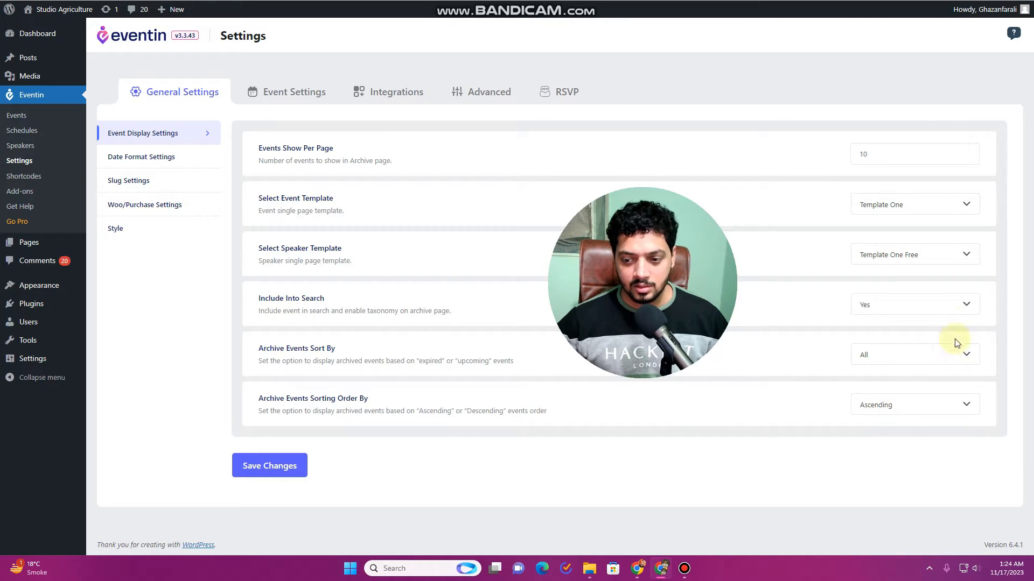
{"action": "left_click", "coordinate": [950, 313]}
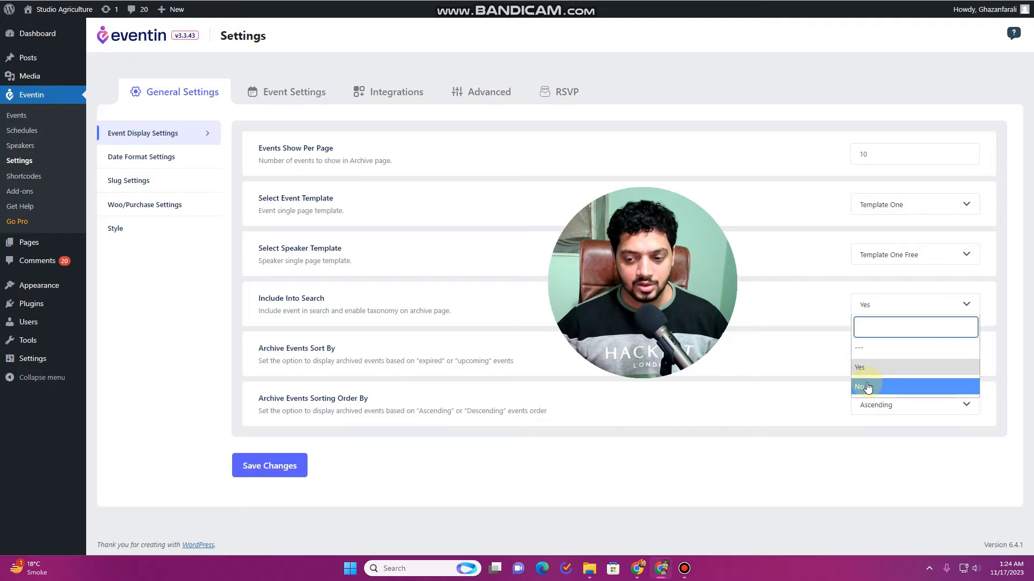
{"action": "left_click", "coordinate": [959, 305]}
{"action": "left_click_drag", "start_coordinate": [714, 194], "coordinate": [980, 351]}
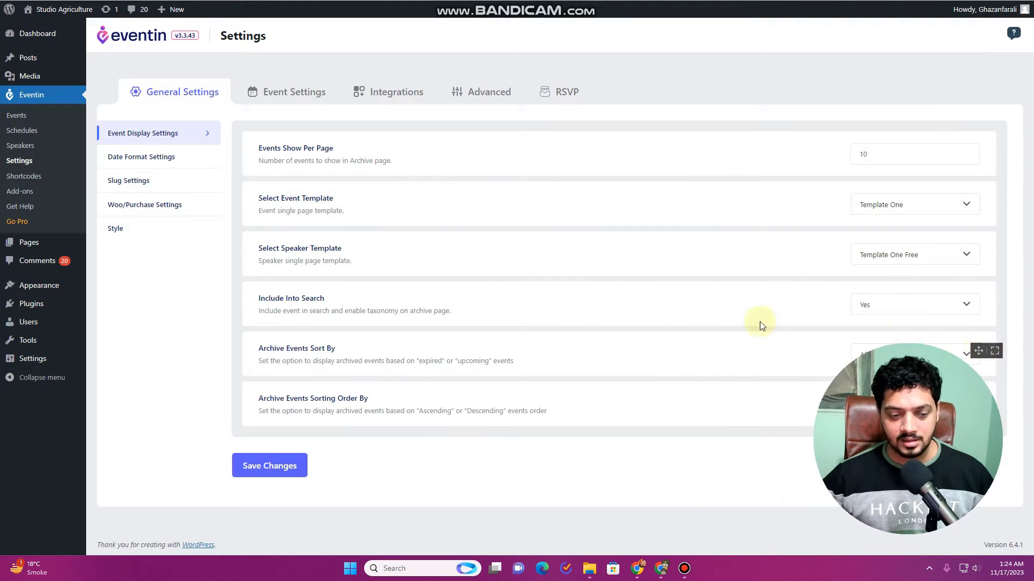
Step: In the date format settings, set the time format to 12h and the event expiry date to Ending Date
{"action": "left_click", "coordinate": [179, 164]}
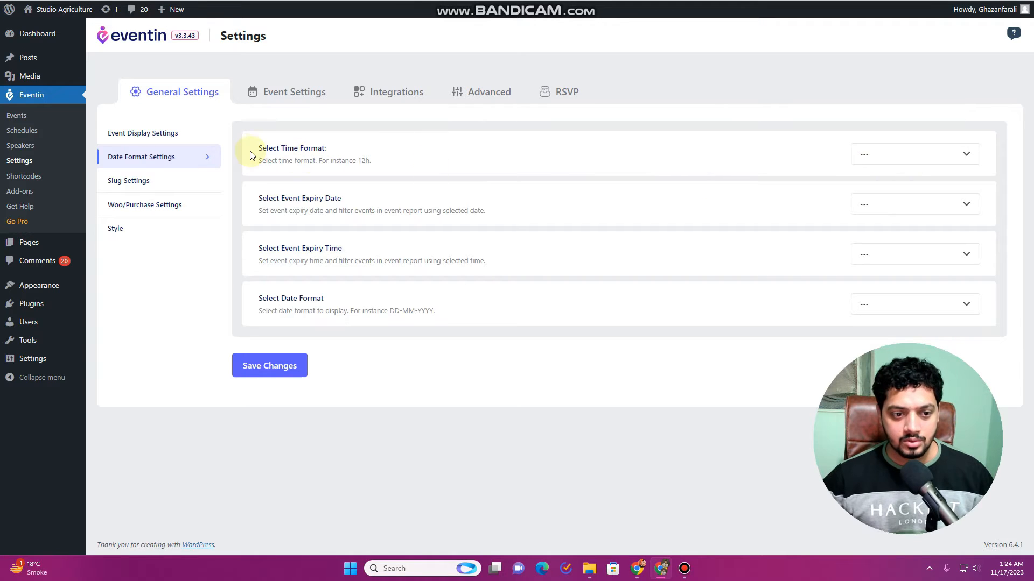
{"action": "left_click", "coordinate": [946, 157]}
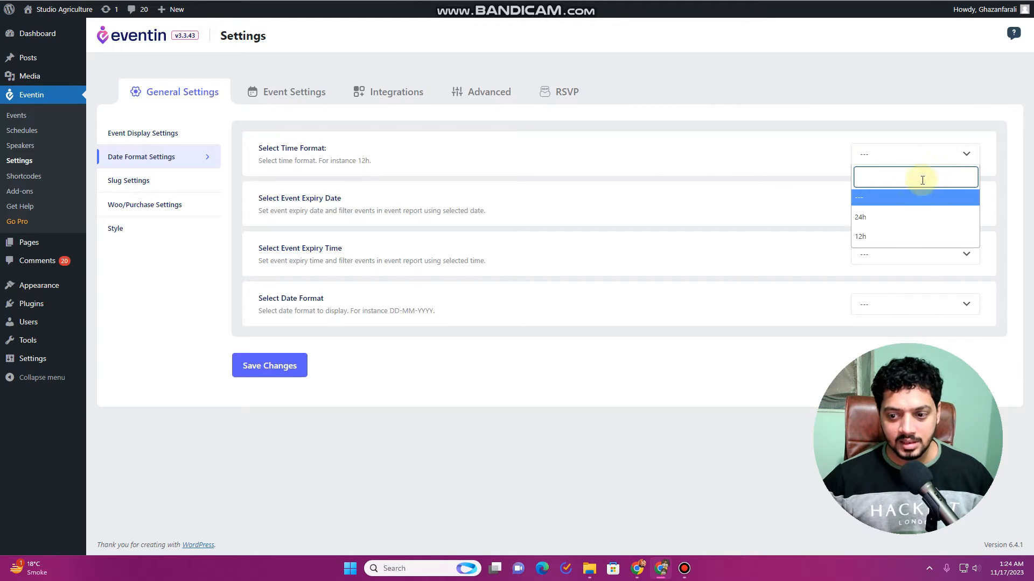
{"action": "left_click", "coordinate": [895, 239]}
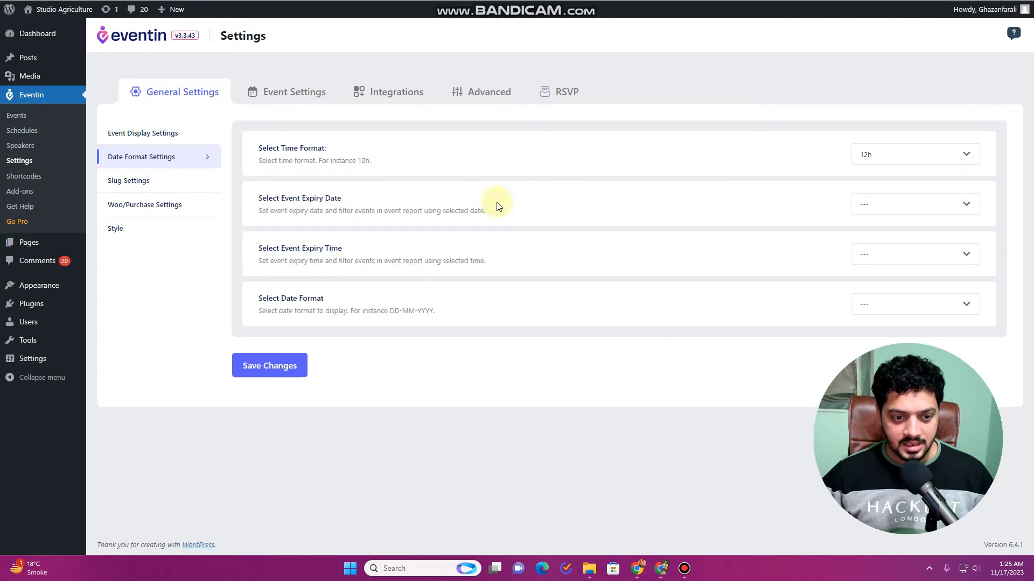
{"action": "left_click", "coordinate": [948, 203]}
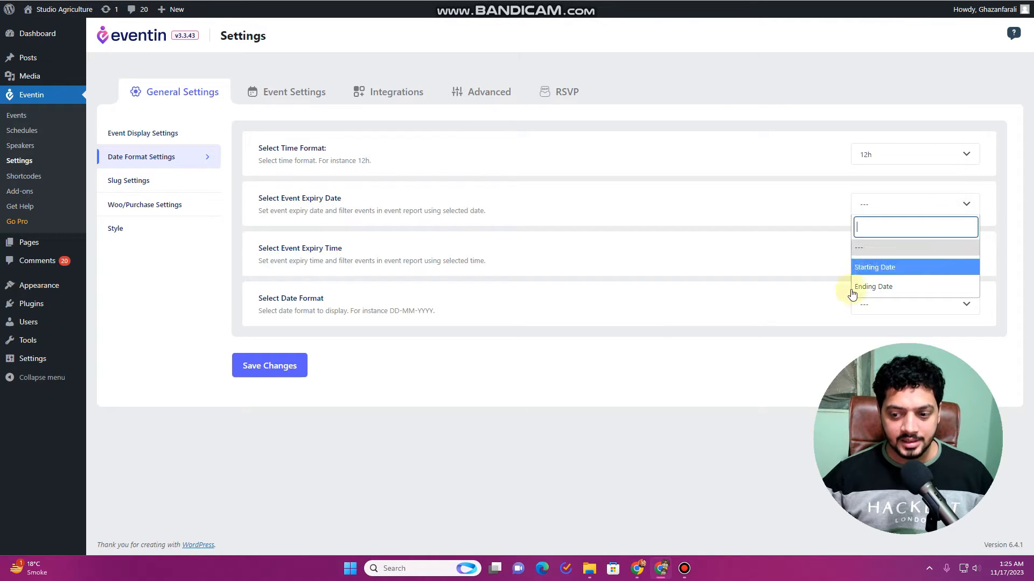
{"action": "left_click", "coordinate": [883, 286]}
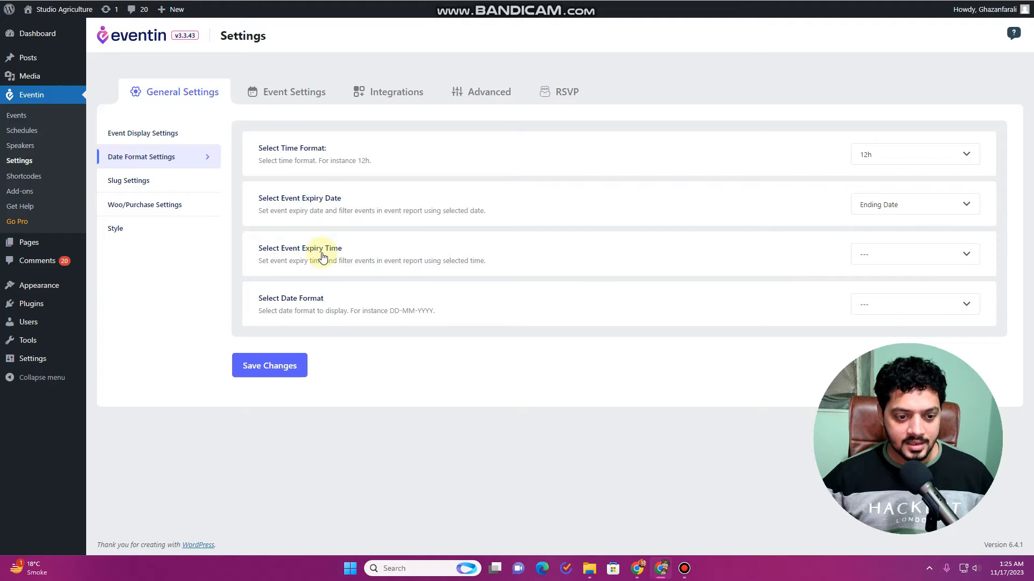
Step: Check the event expiry time choices, set the date format to 16 November 2023 and save the changes
{"action": "left_click", "coordinate": [897, 257]}
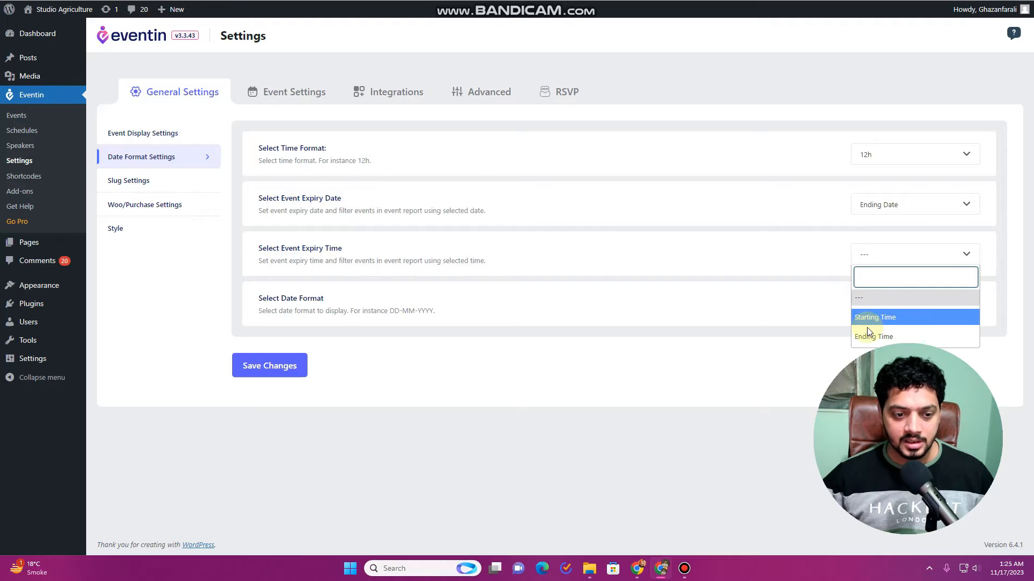
{"action": "left_click", "coordinate": [877, 258]}
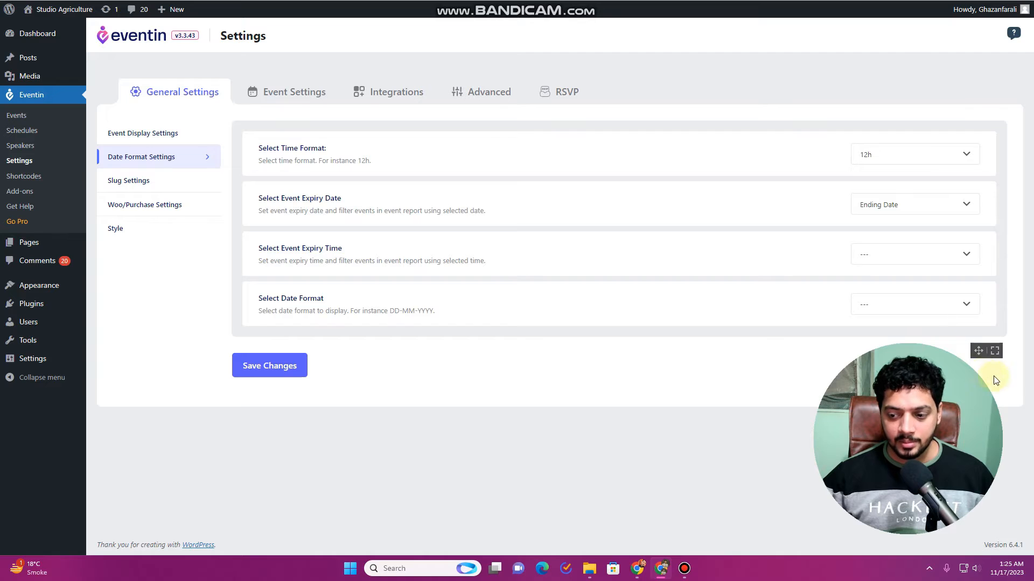
{"action": "left_click", "coordinate": [927, 315]}
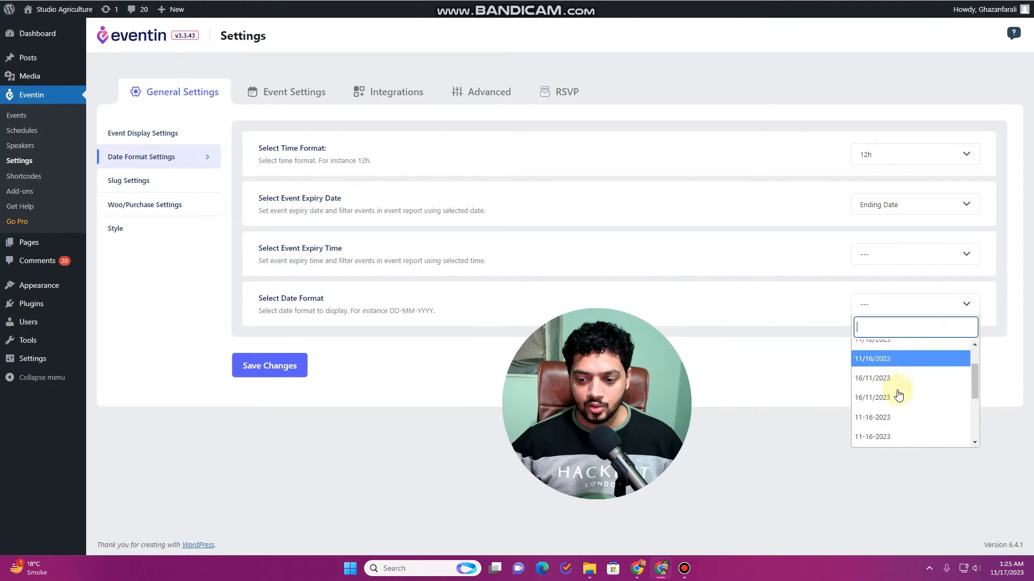
{"action": "scroll", "coordinate": [899, 399], "scroll_direction": "down", "scroll_amount": 3}
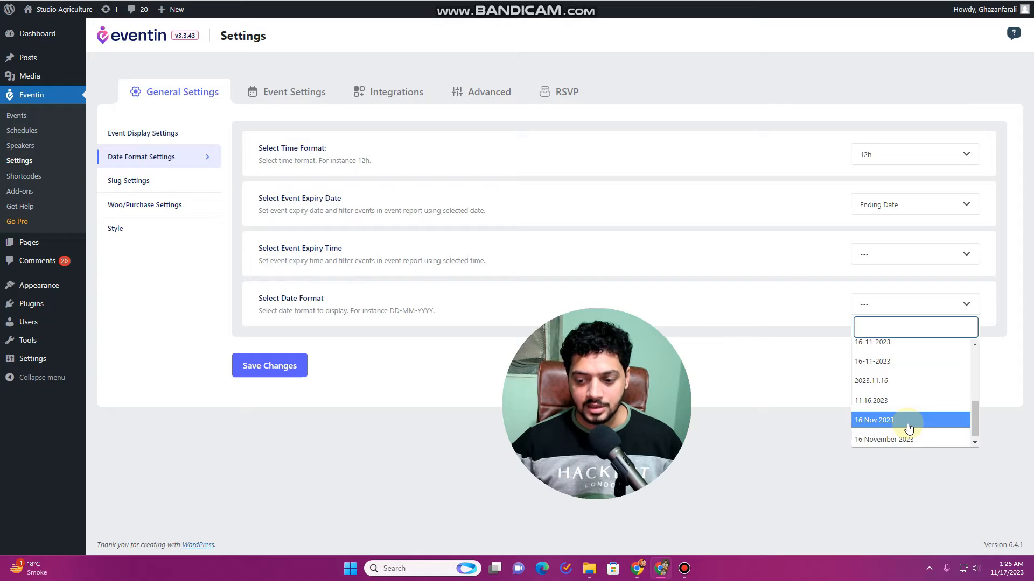
{"action": "left_click", "coordinate": [905, 447]}
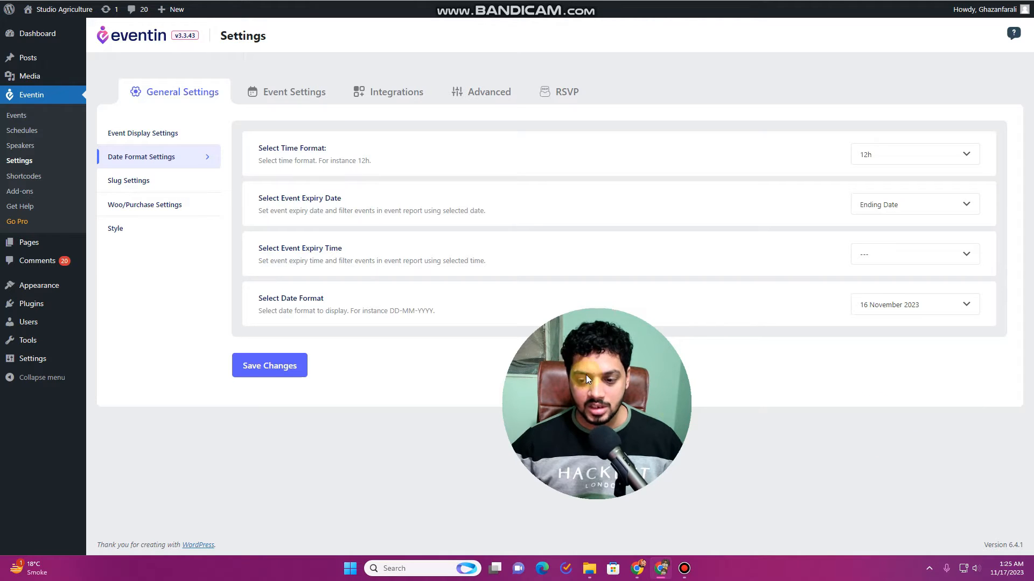
{"action": "left_click_drag", "start_coordinate": [667, 316], "coordinate": [992, 341]}
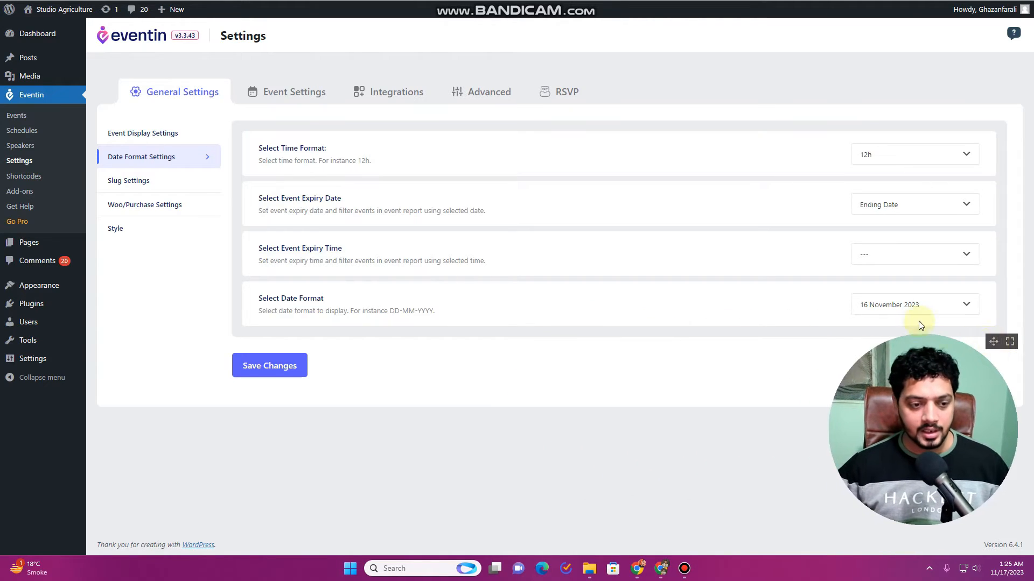
{"action": "left_click", "coordinate": [272, 368]}
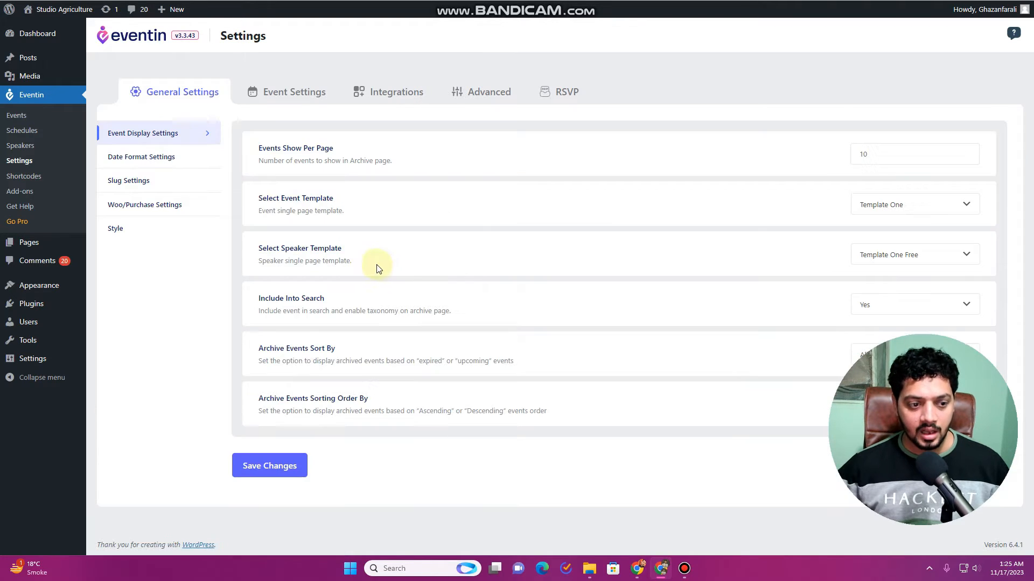
Step: In the slug settings, set the event slug to events and the speaker slug to speakers, and save the changes
{"action": "left_click", "coordinate": [161, 183]}
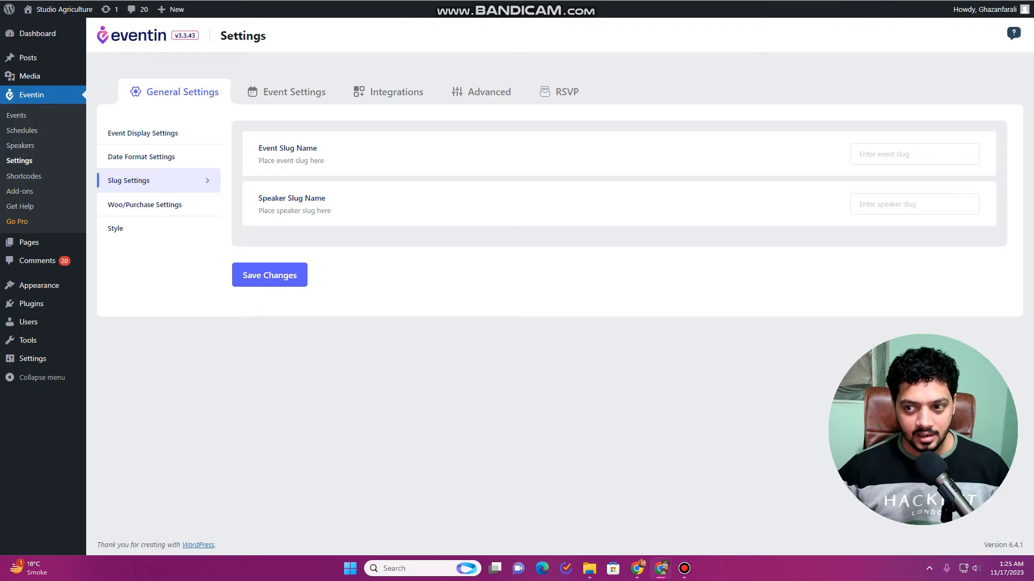
{"action": "left_click", "coordinate": [901, 152]}
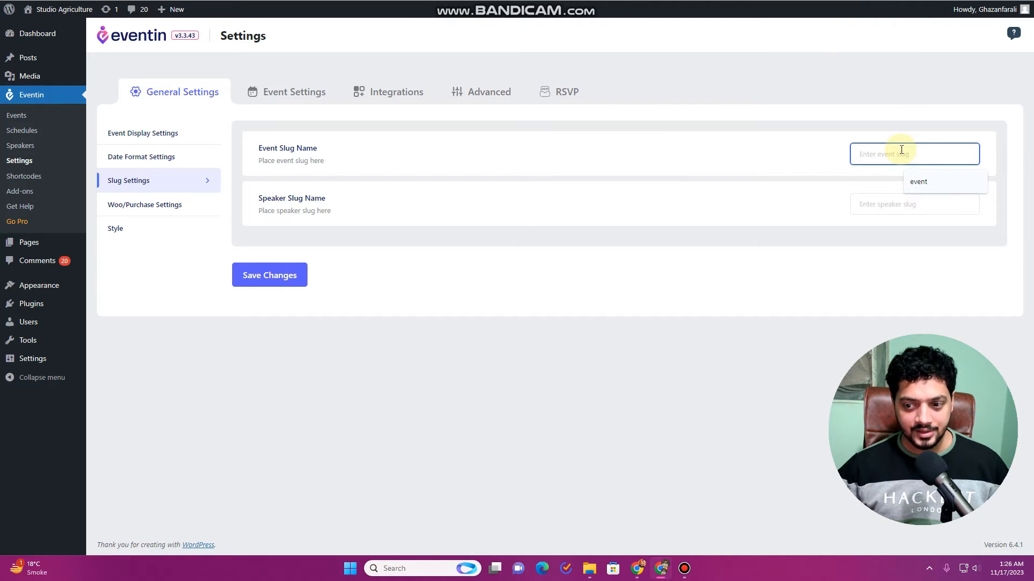
{"action": "left_click", "coordinate": [928, 180]}
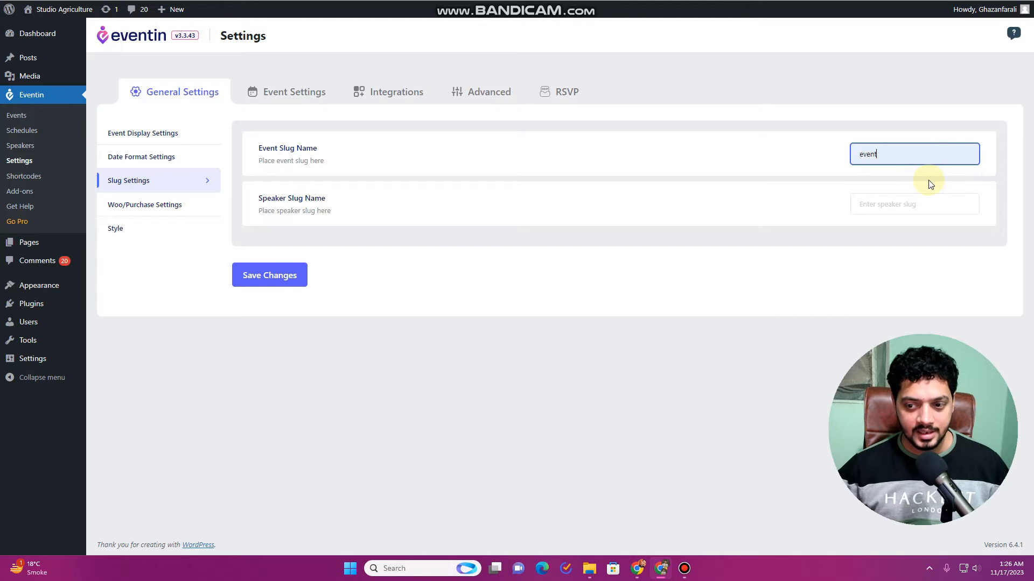
{"action": "type", "text": "s"}
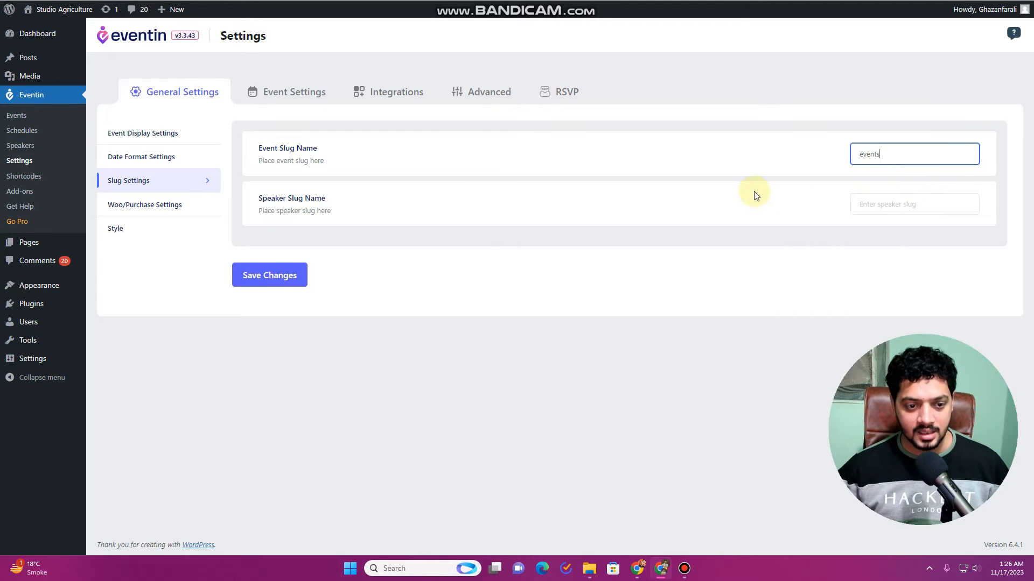
{"action": "left_click", "coordinate": [867, 203]}
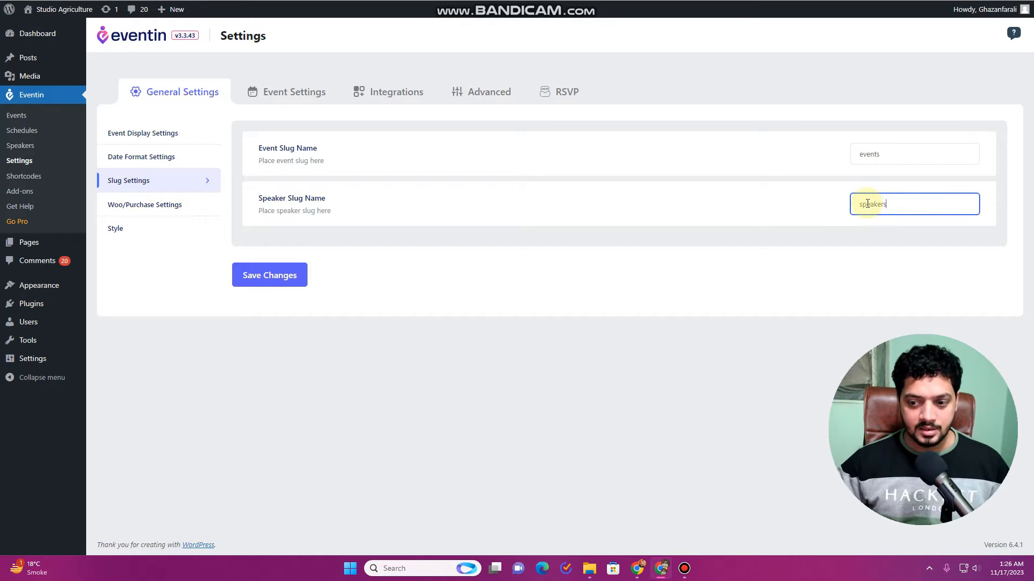
{"action": "left_click", "coordinate": [258, 276]}
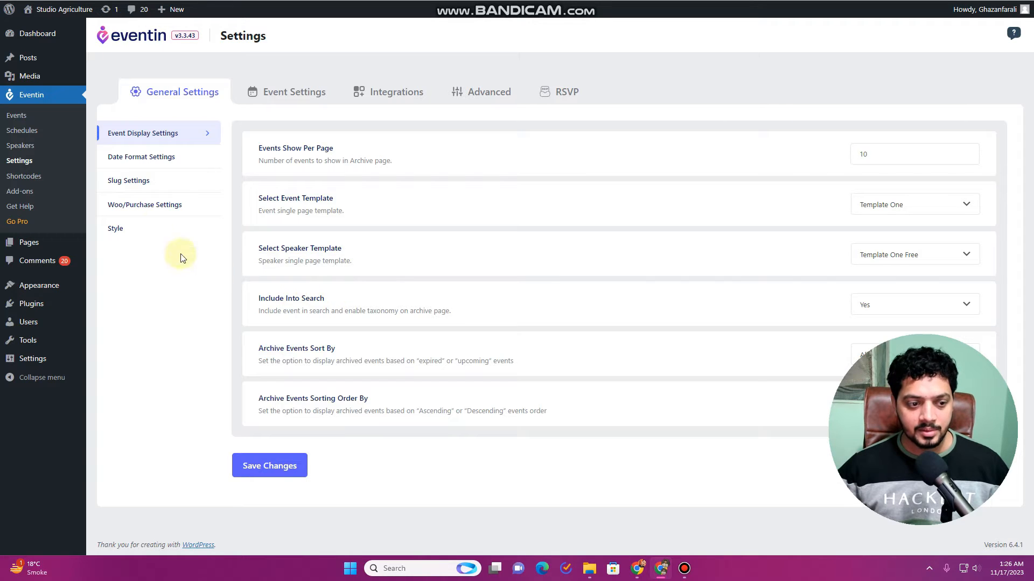
Step: Try enabling ticket sales on WooCommerce with a redirect to Cart after adding to cart, and disable the option again
{"action": "left_click", "coordinate": [154, 210]}
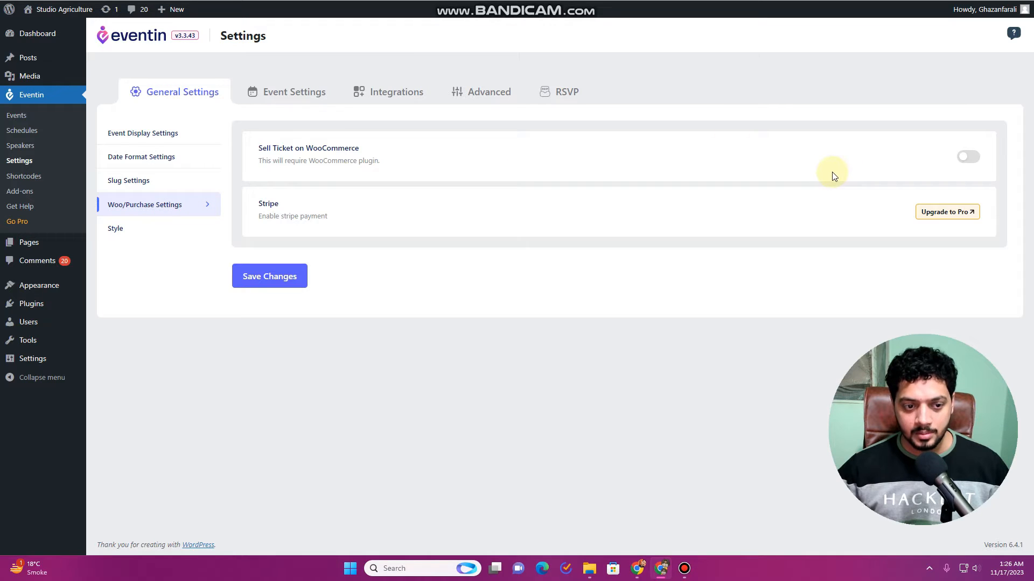
{"action": "left_click", "coordinate": [969, 156]}
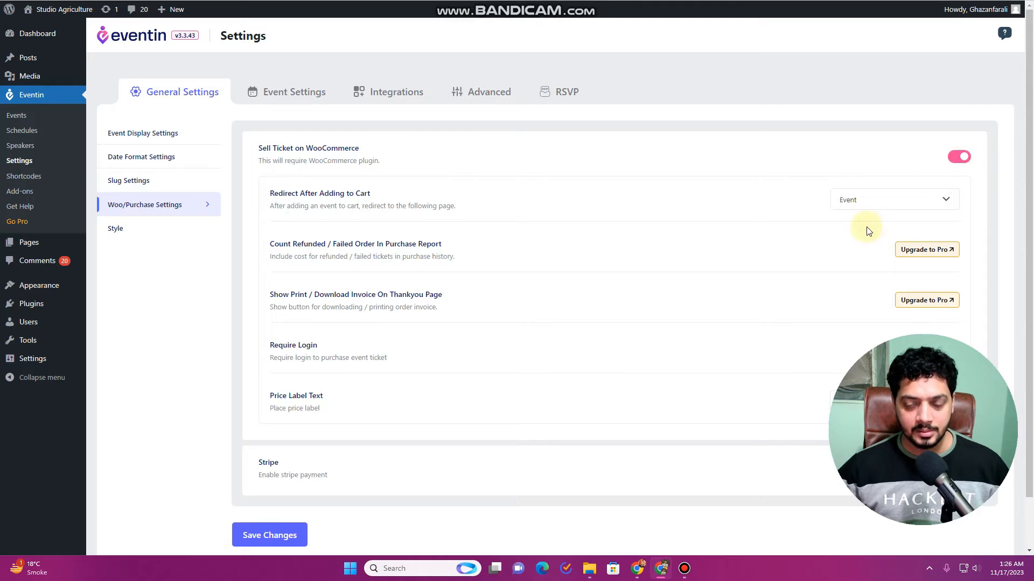
{"action": "scroll", "coordinate": [870, 232], "scroll_direction": "down", "scroll_amount": 1}
{"action": "left_click", "coordinate": [903, 147]}
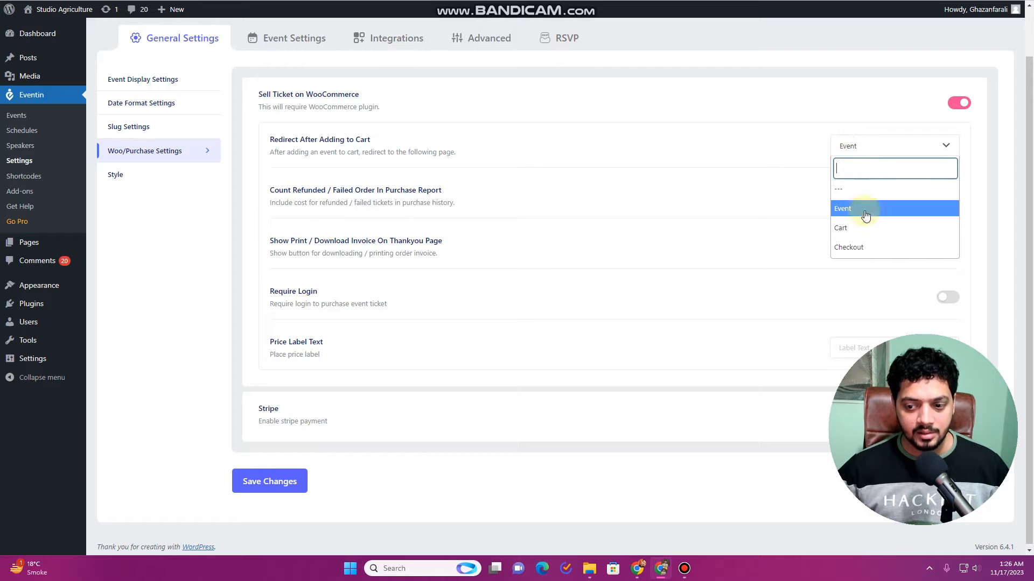
{"action": "left_click", "coordinate": [863, 228]}
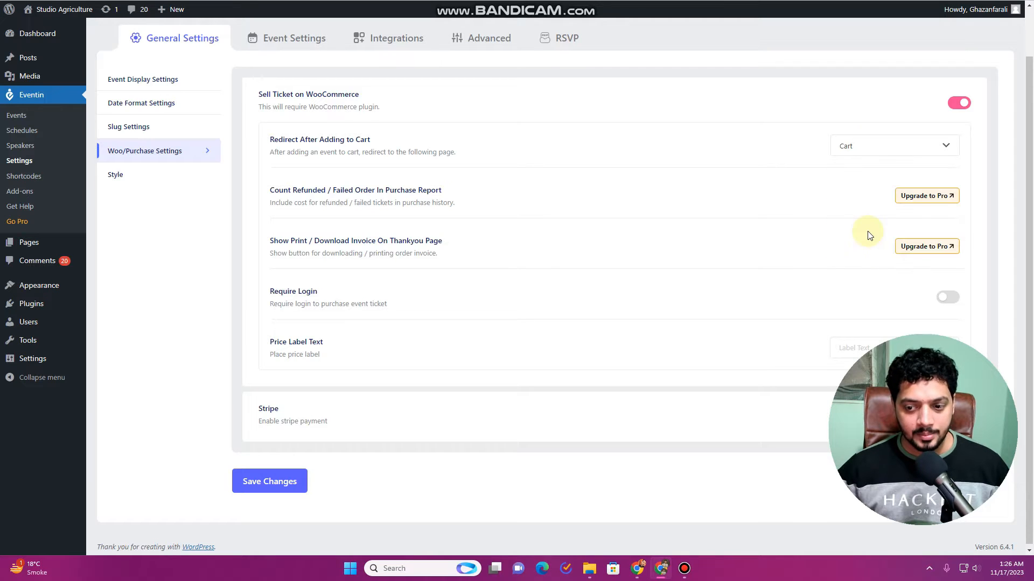
{"action": "left_click", "coordinate": [858, 147]}
{"action": "left_click", "coordinate": [849, 189]}
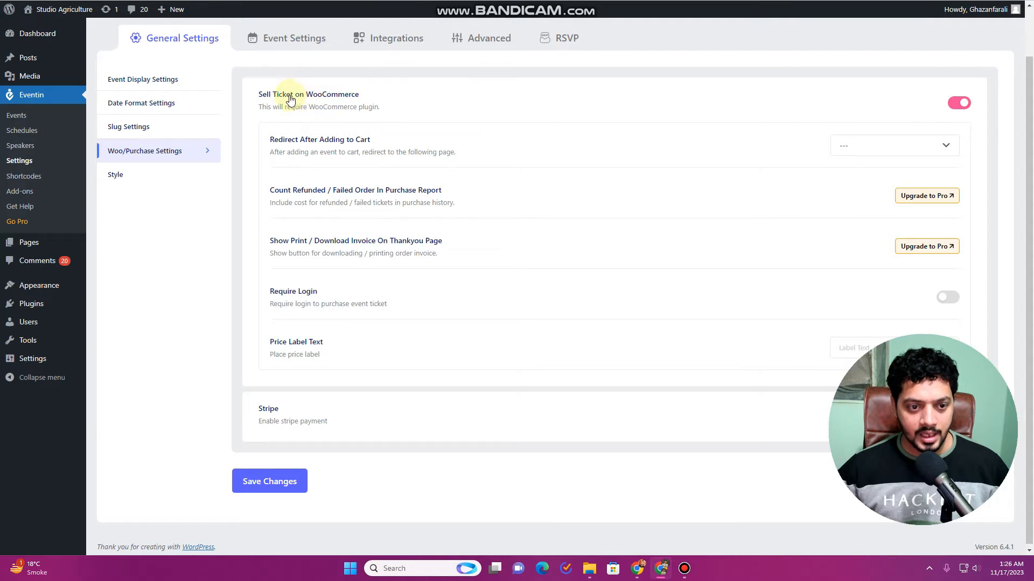
{"action": "left_click", "coordinate": [957, 104]}
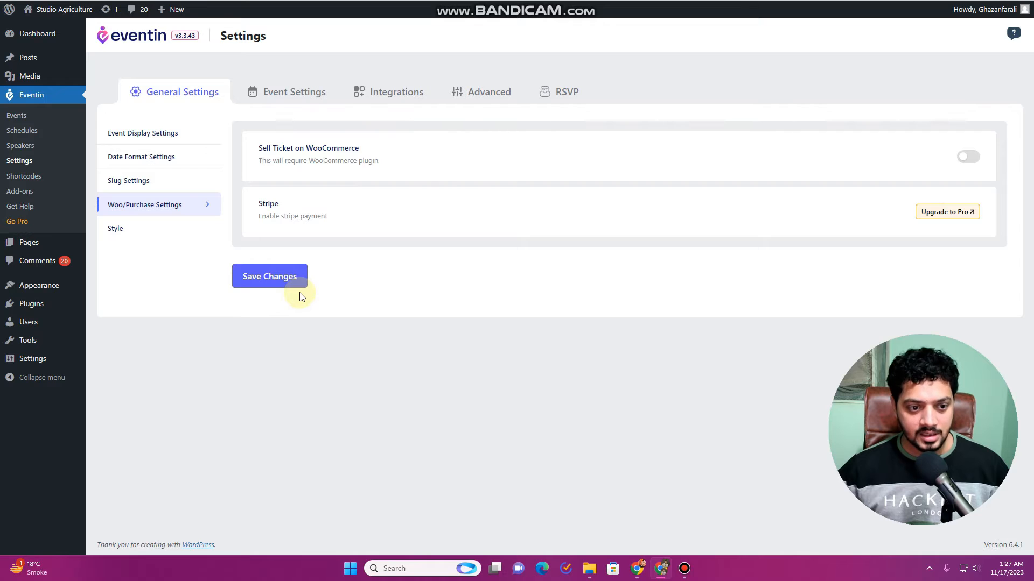
Step: Look over the primary and secondary color options in Style and the Events Details display options
{"action": "left_click", "coordinate": [141, 231]}
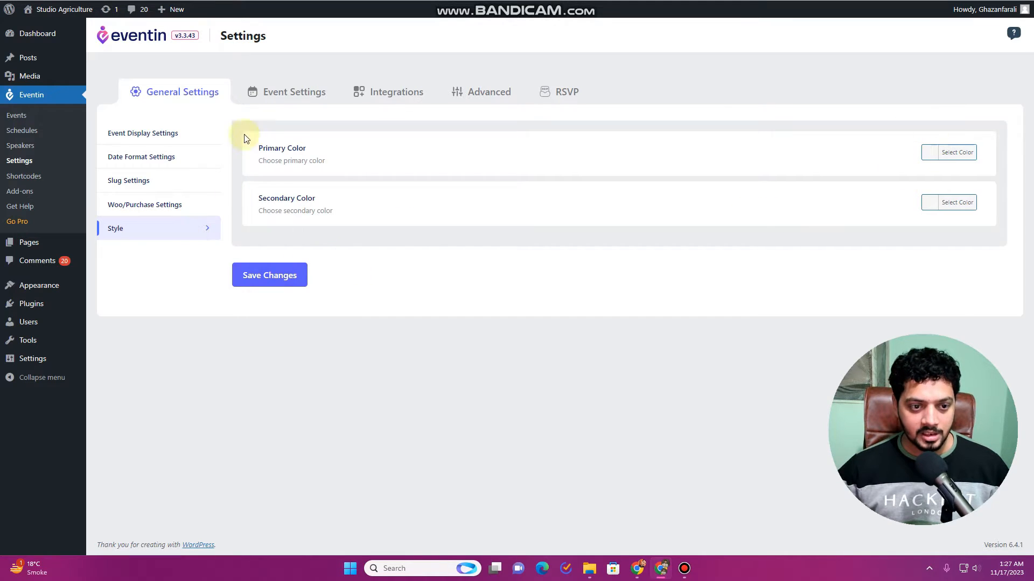
{"action": "left_click", "coordinate": [275, 99]}
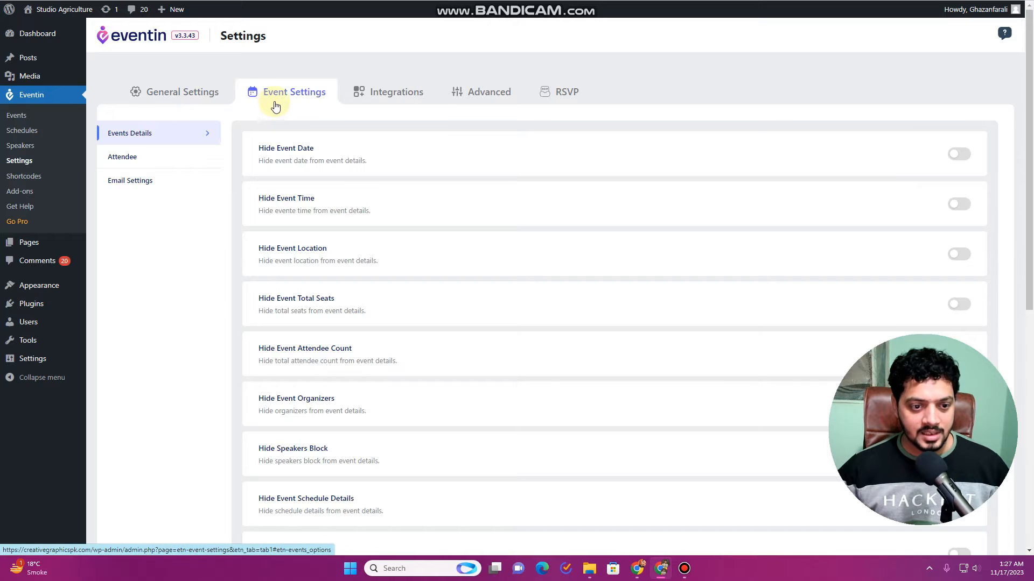
{"action": "scroll", "coordinate": [323, 172], "scroll_direction": "down", "scroll_amount": 3}
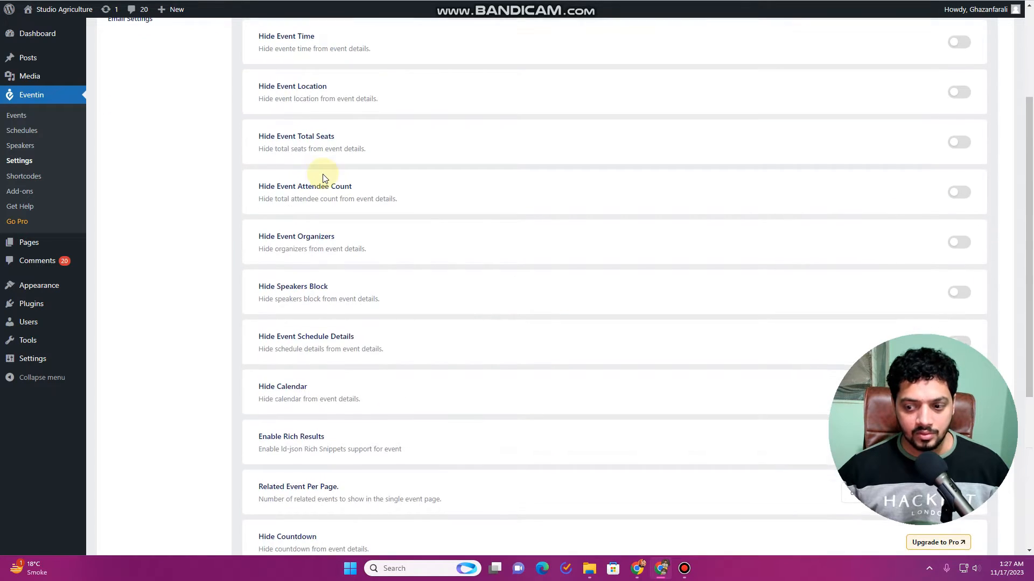
{"action": "scroll", "coordinate": [324, 178], "scroll_direction": "down", "scroll_amount": 5}
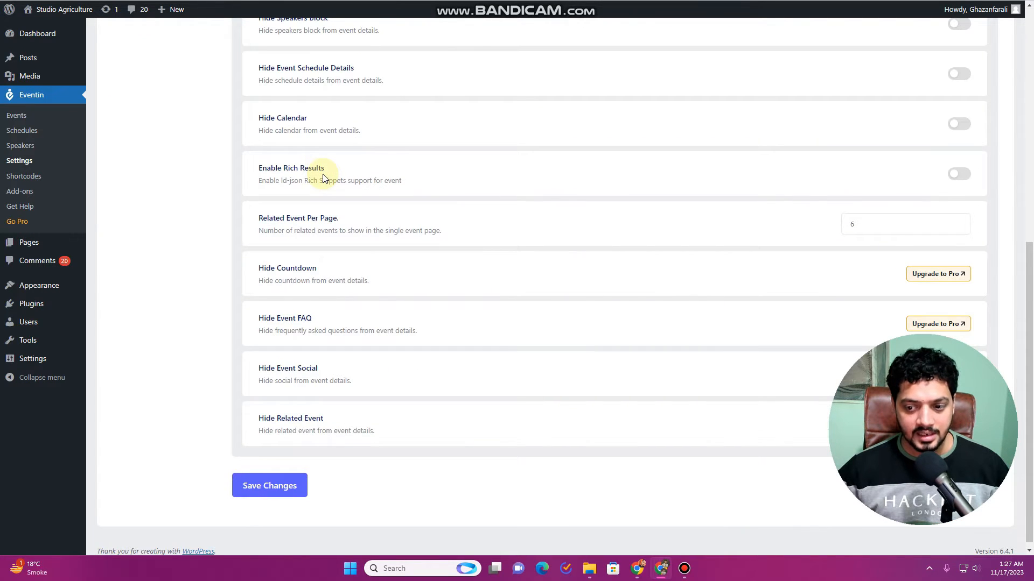
{"action": "scroll", "coordinate": [321, 179], "scroll_direction": "up", "scroll_amount": 5}
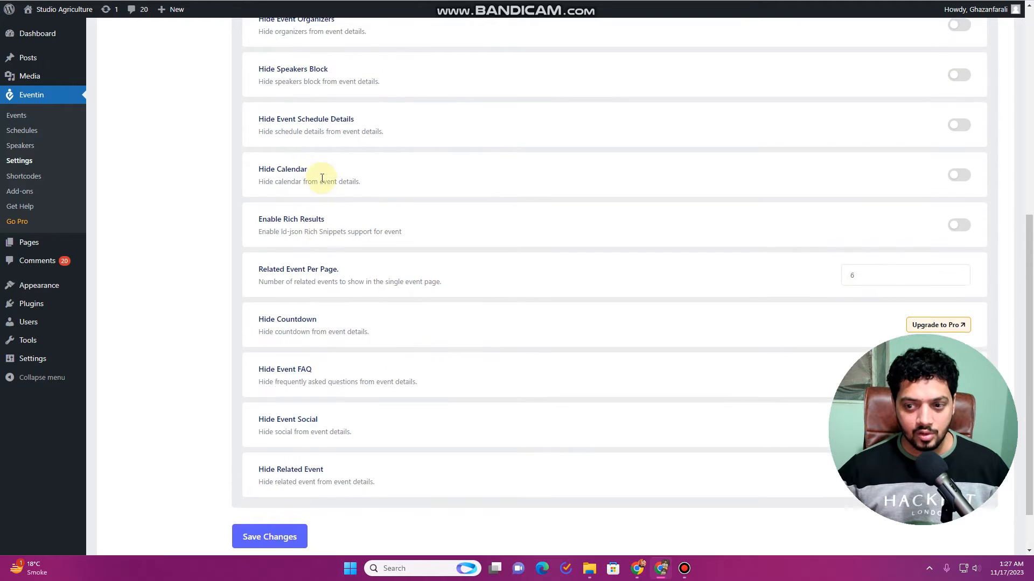
{"action": "scroll", "coordinate": [322, 183], "scroll_direction": "up", "scroll_amount": 3}
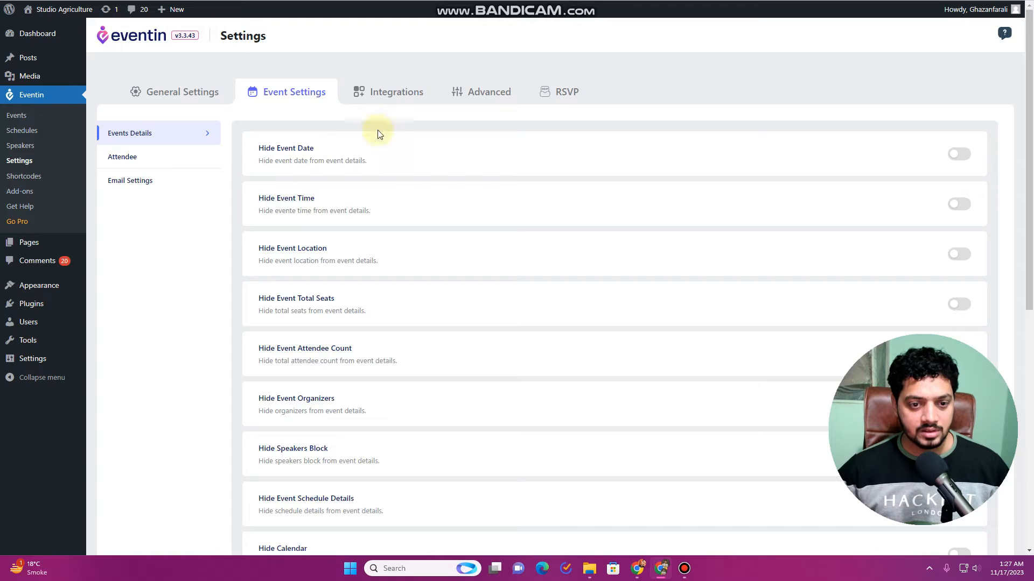
Step: Examine the Zoom, Groundhogg, Google Map and Google Meet integration settings
{"action": "left_click", "coordinate": [376, 105]}
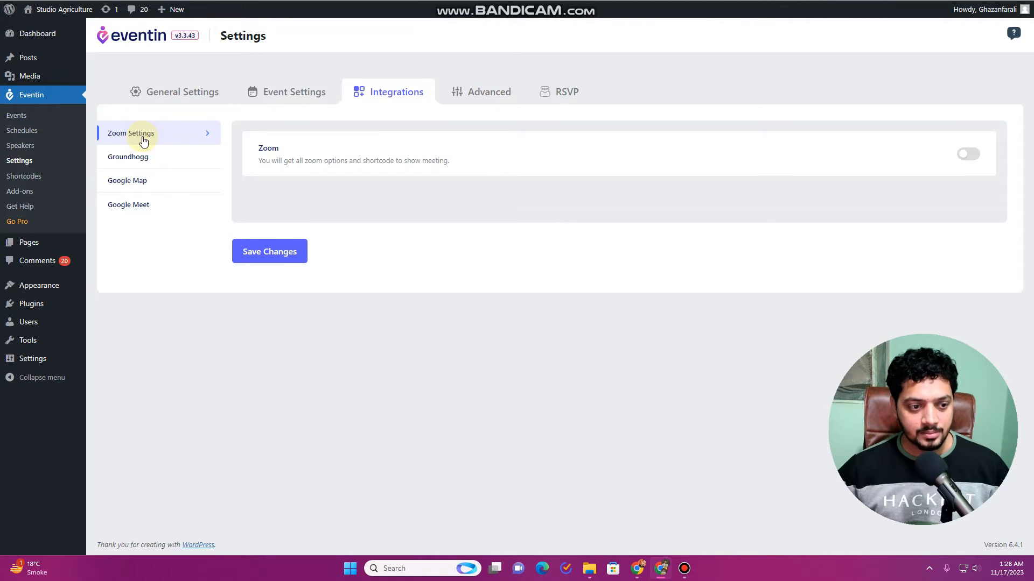
{"action": "left_click", "coordinate": [147, 162]}
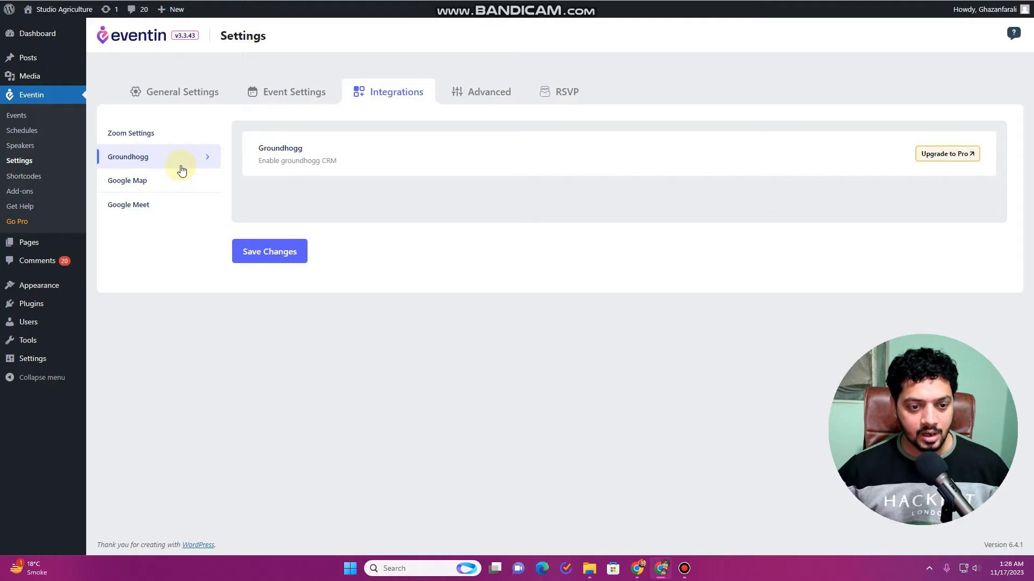
{"action": "left_click", "coordinate": [163, 185]}
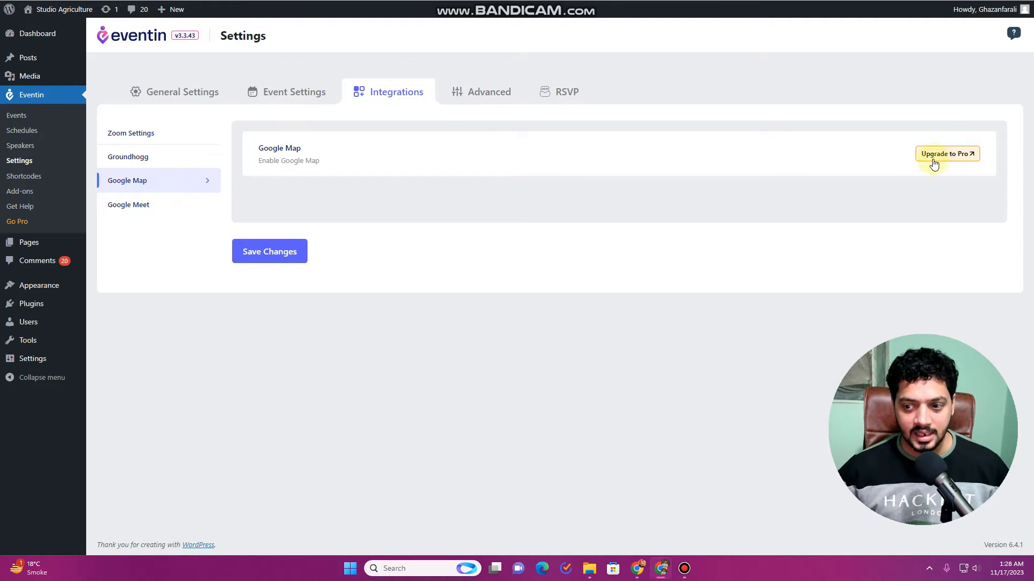
{"action": "left_click", "coordinate": [178, 212]}
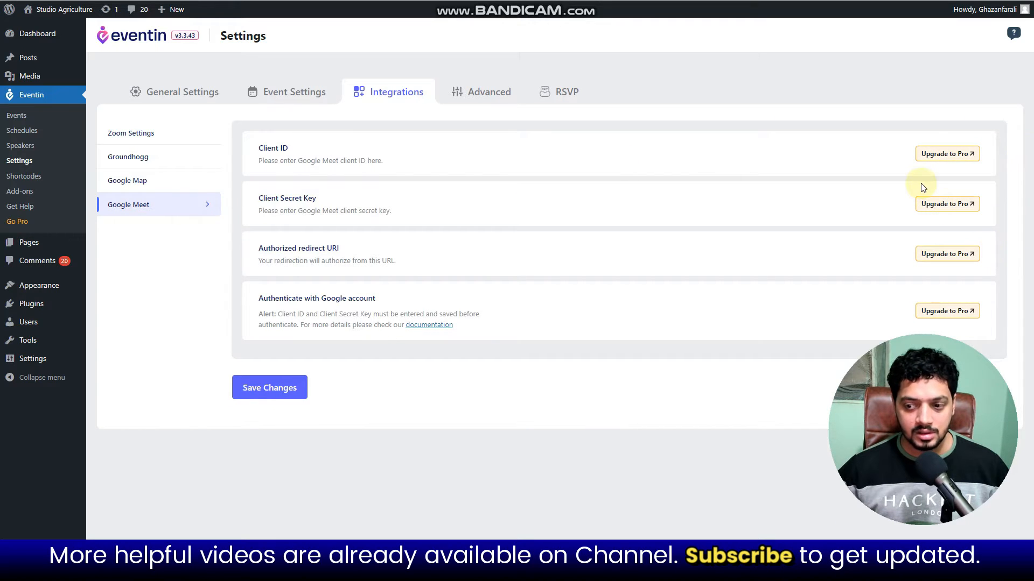
Step: Review the advanced settings for Webhooks and Domain Registration
{"action": "left_click", "coordinate": [475, 96]}
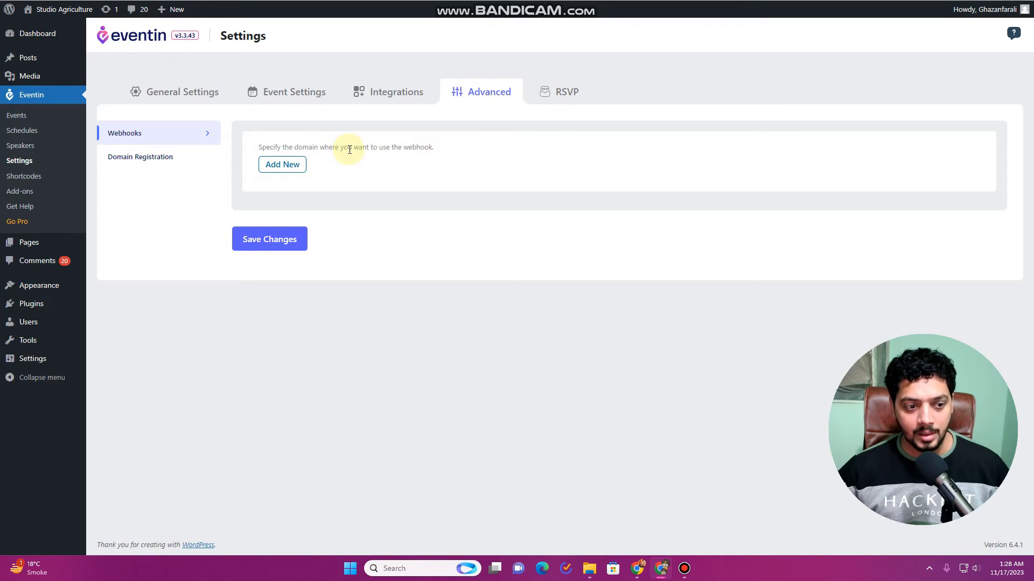
{"action": "left_click", "coordinate": [191, 159]}
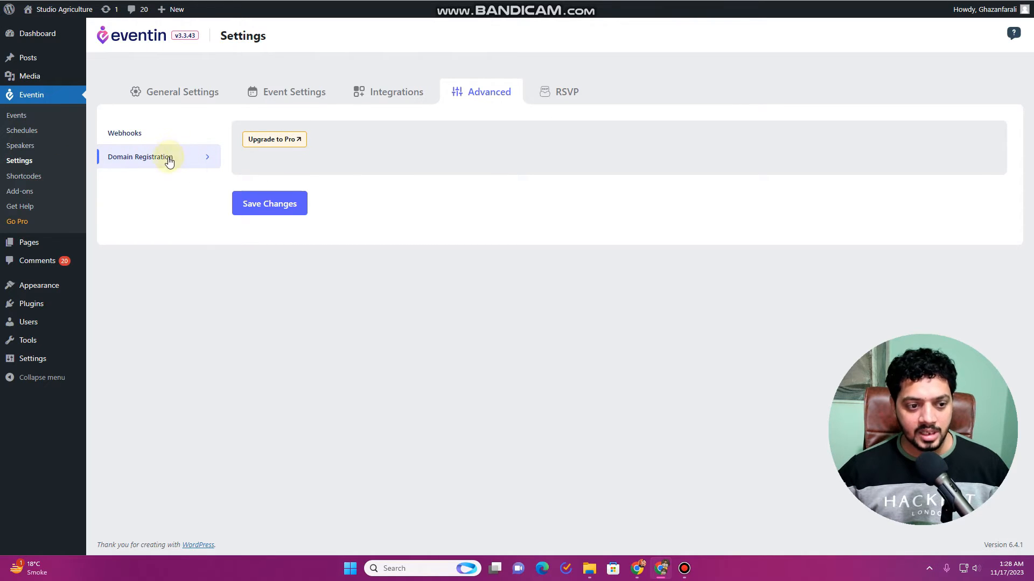
{"action": "left_click", "coordinate": [152, 139]}
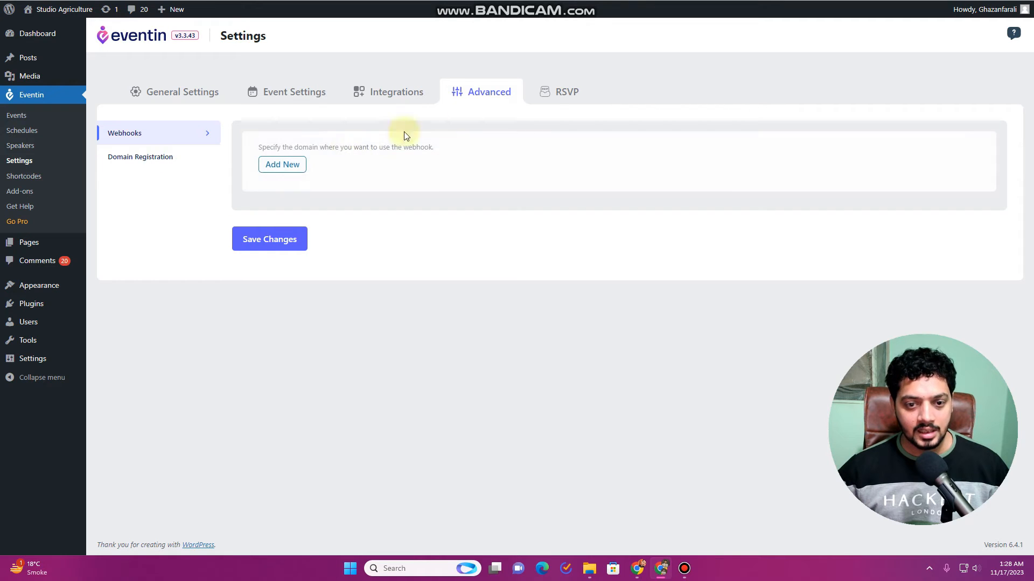
Step: Review the RSVP options, save the settings and return to the general event display settings
{"action": "left_click", "coordinate": [560, 98]}
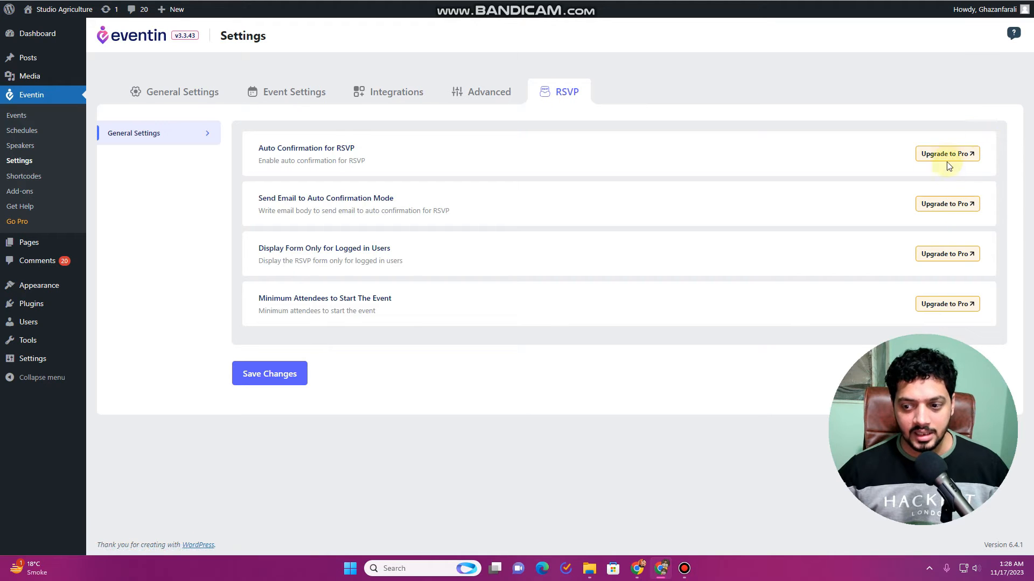
{"action": "left_click", "coordinate": [272, 373]}
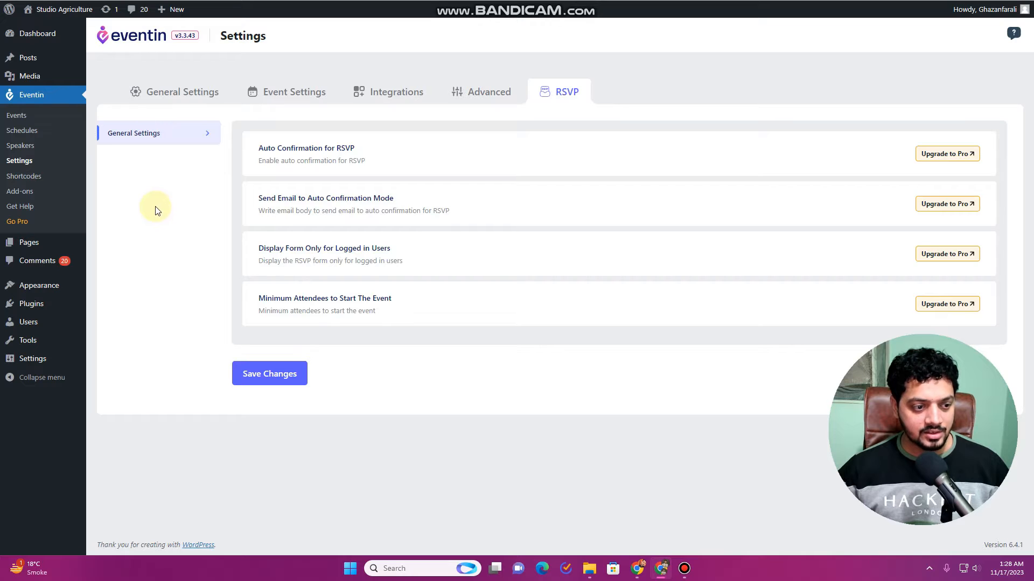
{"action": "left_click", "coordinate": [144, 133]}
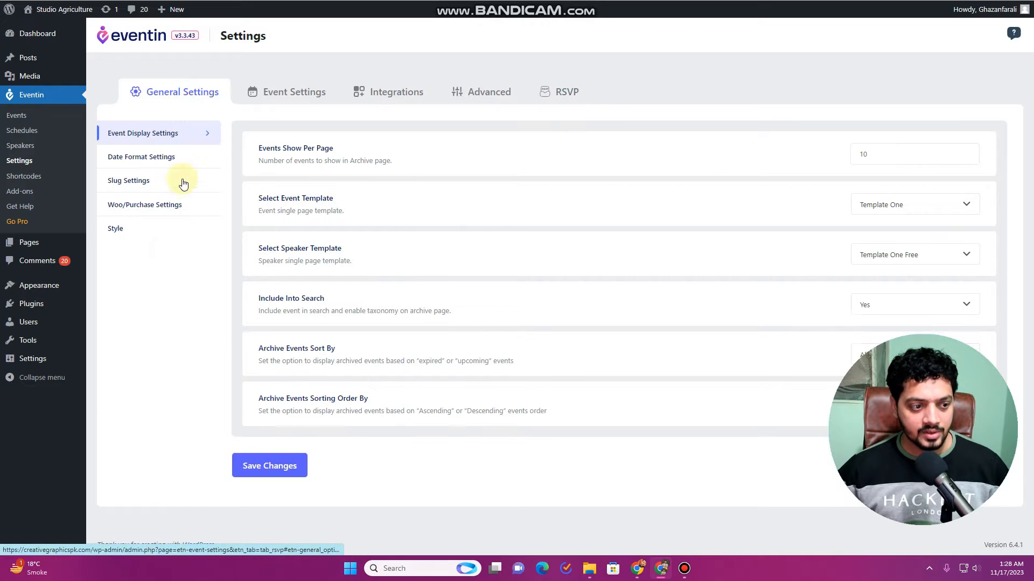
Step: Open the Eventin speaker list and start adding a new speaker
{"action": "left_click", "coordinate": [69, 145]}
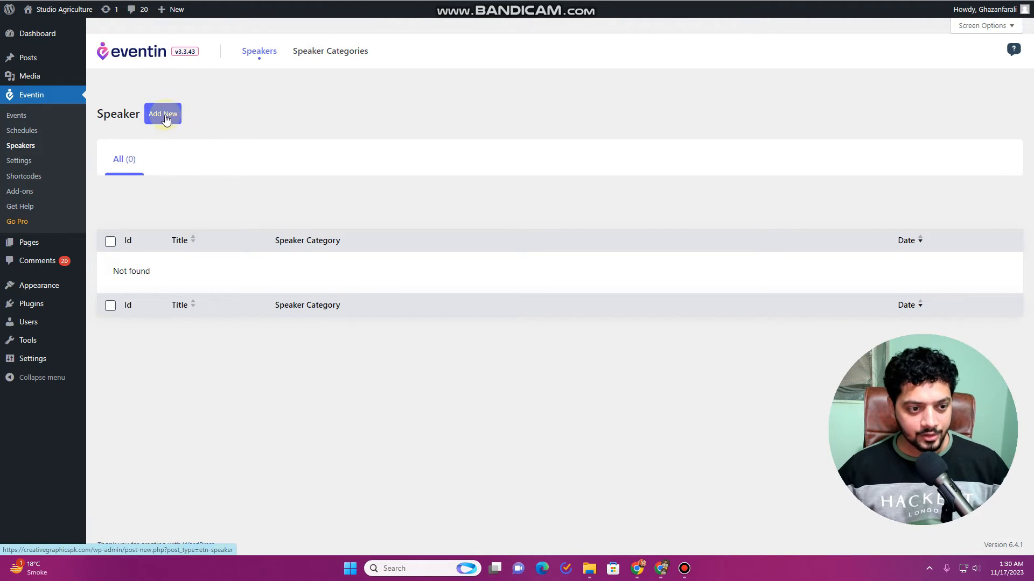
{"action": "left_click", "coordinate": [166, 118]}
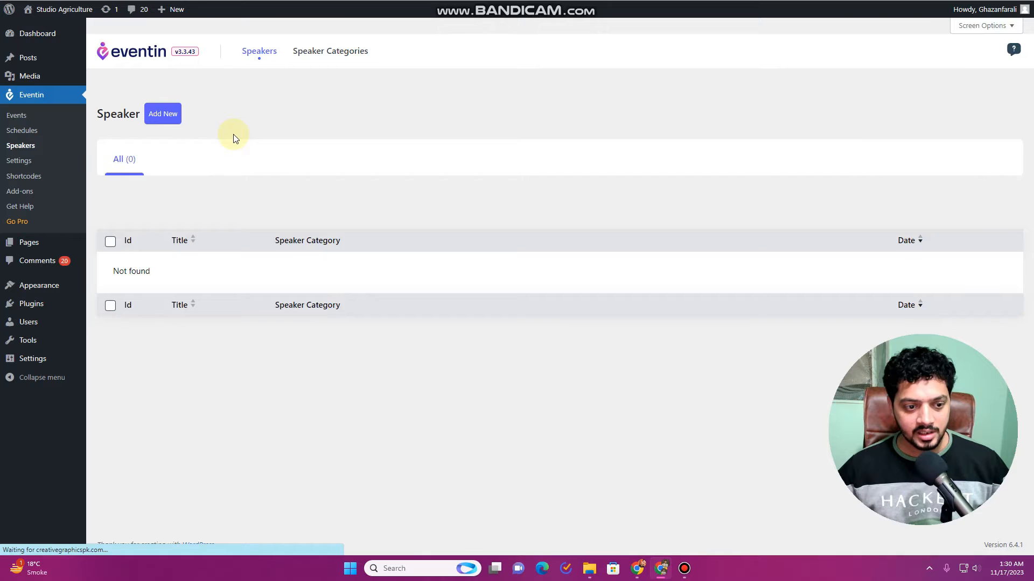
{"action": "scroll", "coordinate": [277, 135], "scroll_direction": "down", "scroll_amount": 3}
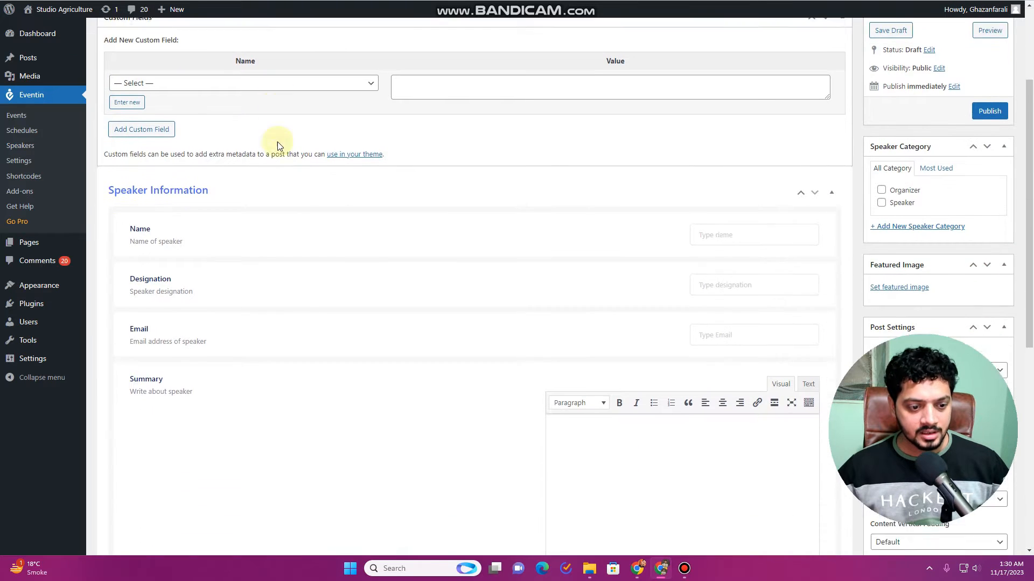
{"action": "scroll", "coordinate": [277, 143], "scroll_direction": "down", "scroll_amount": 1}
{"action": "scroll", "coordinate": [278, 145], "scroll_direction": "up", "scroll_amount": 3}
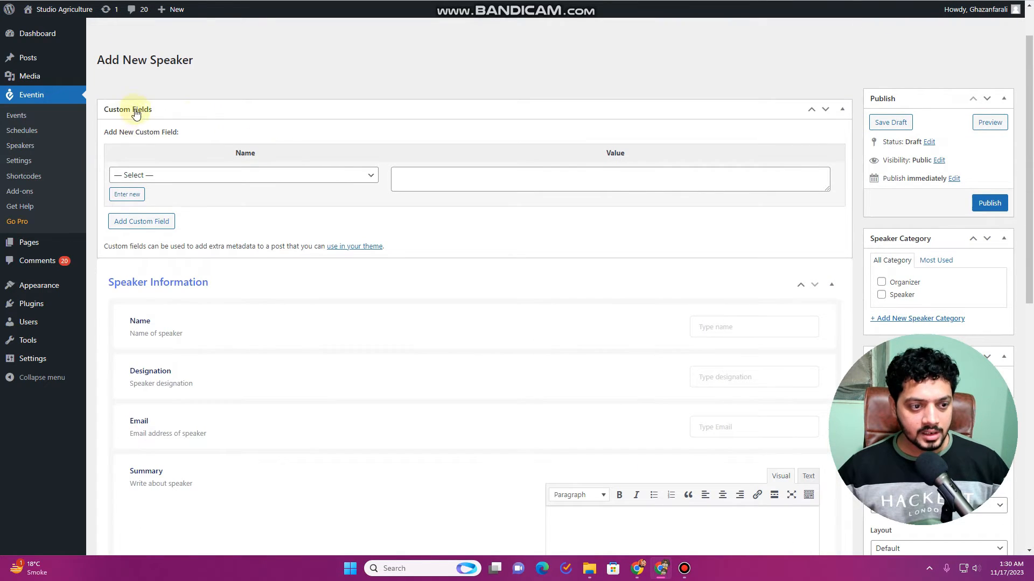
Step: Collapse the Custom Fields box and move it below the Speaker Information section
{"action": "left_click", "coordinate": [842, 112]}
{"action": "left_click", "coordinate": [827, 113]}
{"action": "left_click", "coordinate": [824, 119]}
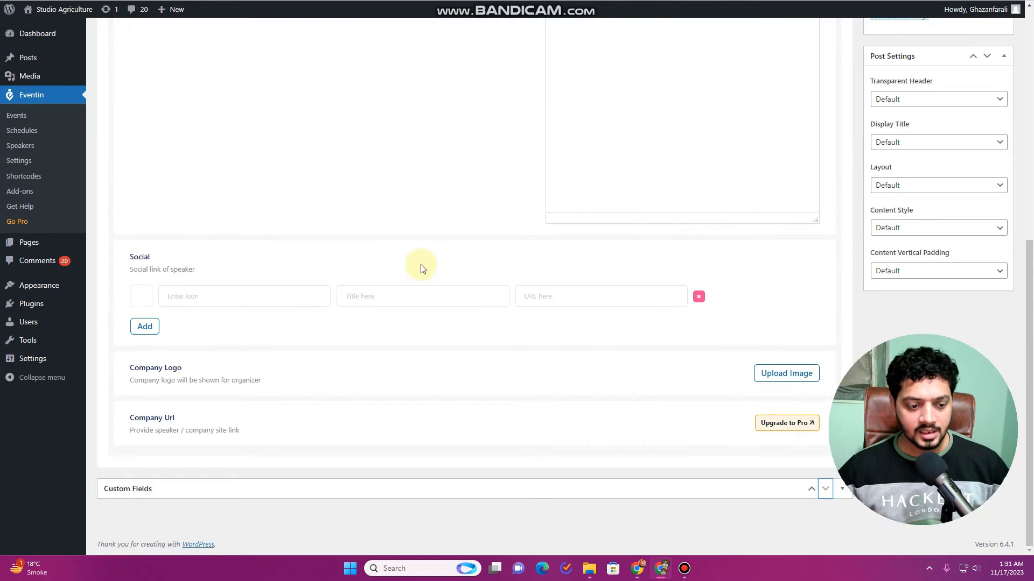
{"action": "scroll", "coordinate": [301, 236], "scroll_direction": "up", "scroll_amount": 10}
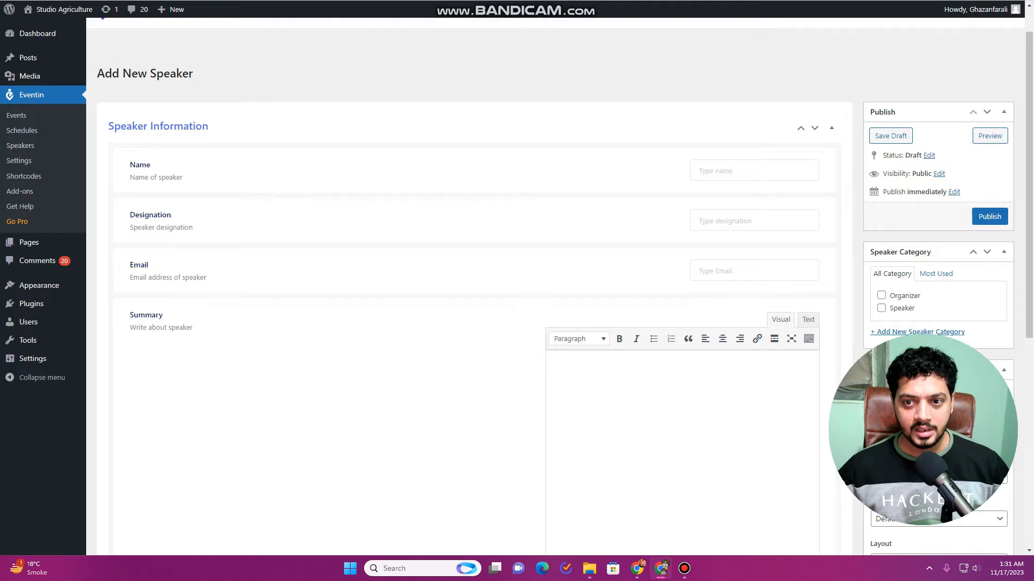
Step: Copy the first speaker's name from the demo event page into the new speaker's Name field
{"action": "left_click", "coordinate": [862, 1]}
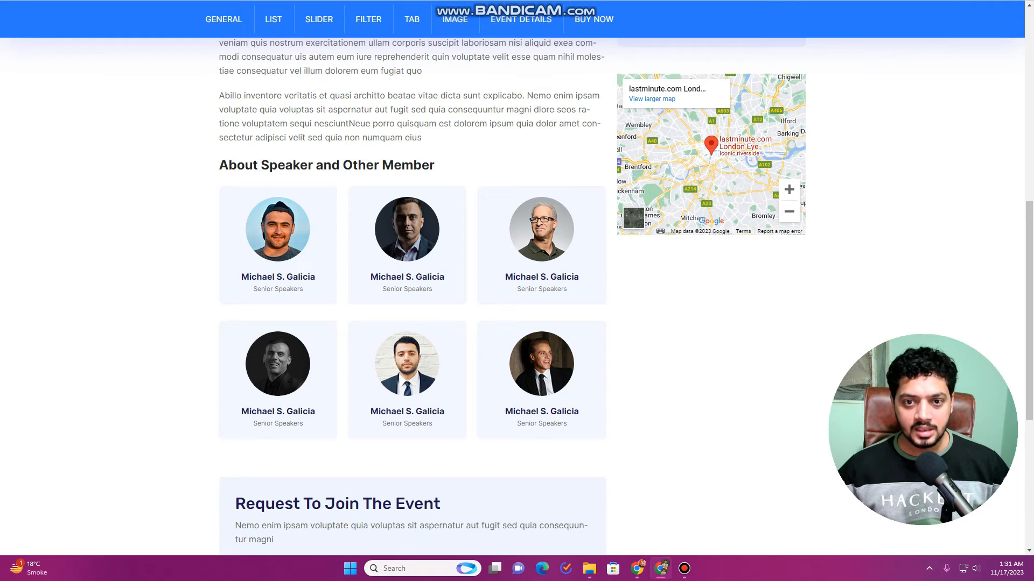
{"action": "left_click_drag", "start_coordinate": [320, 281], "coordinate": [244, 281]}
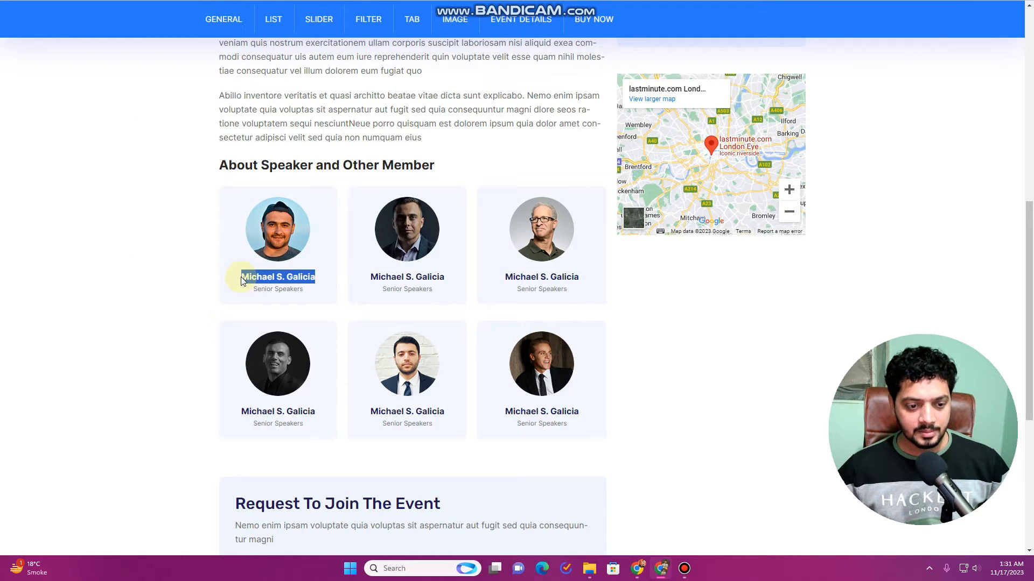
{"action": "key", "text": "ctrl+c"}
{"action": "key", "text": "ctrl+shift+Tab"}
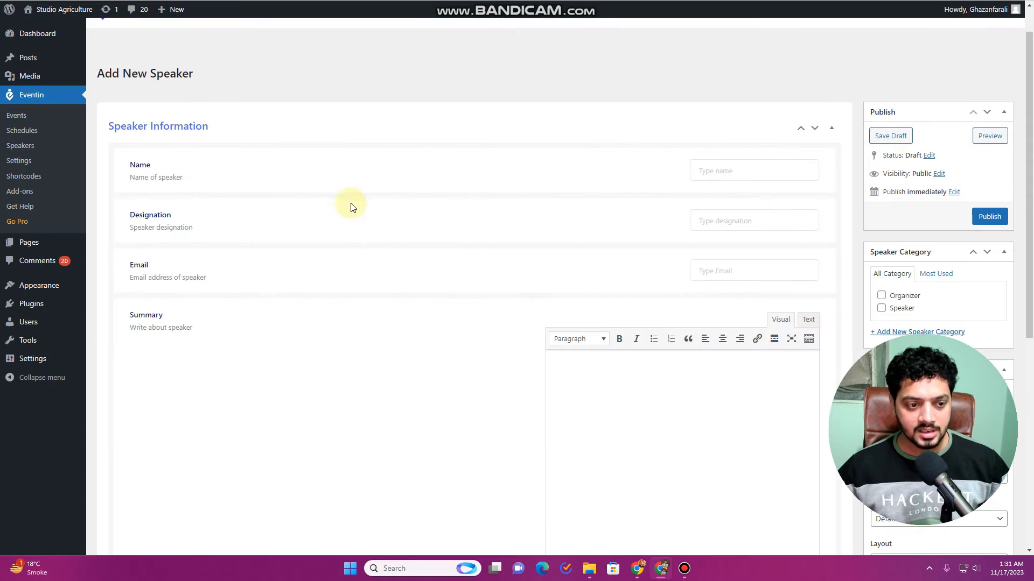
{"action": "left_click", "coordinate": [730, 176]}
{"action": "key", "text": "ctrl+v"}
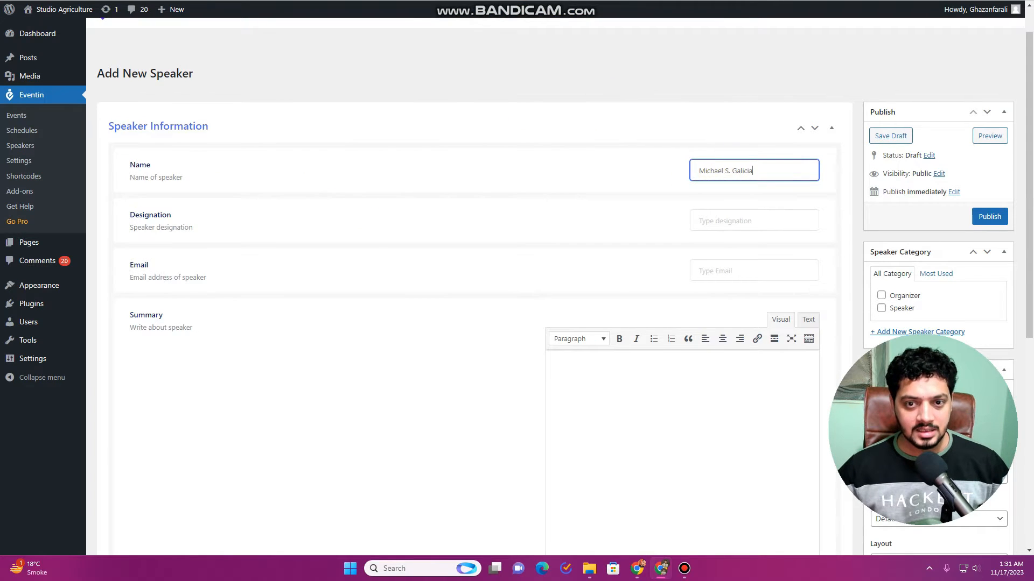
Step: Copy the designation "Senior Speakers" from the demo event page into the speaker form and fill in the speaker's email with the suggested address
{"action": "key", "text": "ctrl+Tab"}
{"action": "left_click_drag", "start_coordinate": [314, 293], "coordinate": [255, 289]}
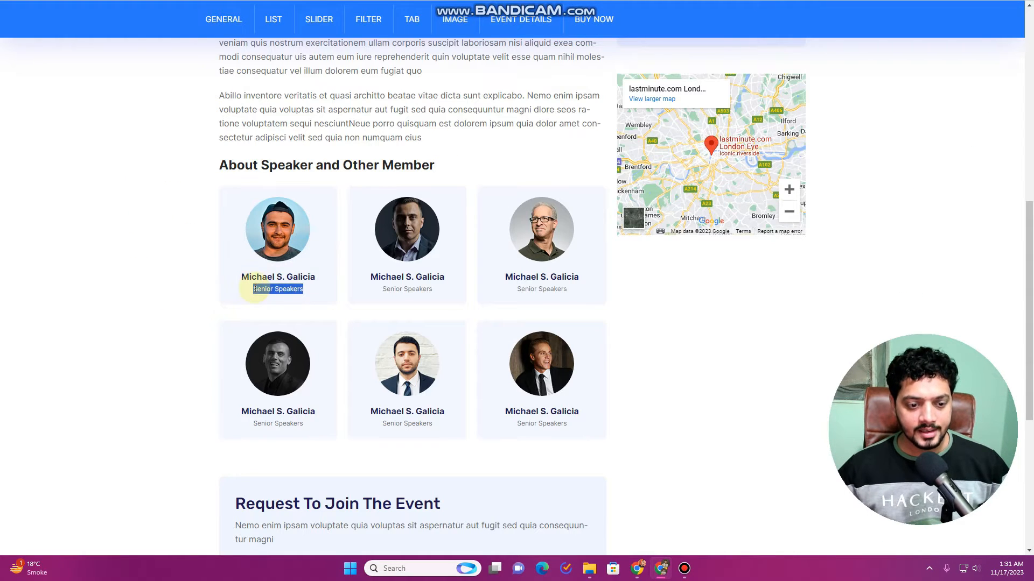
{"action": "key", "text": "ctrl+c"}
{"action": "key", "text": "ctrl+shift+Tab"}
{"action": "left_click", "coordinate": [717, 222]}
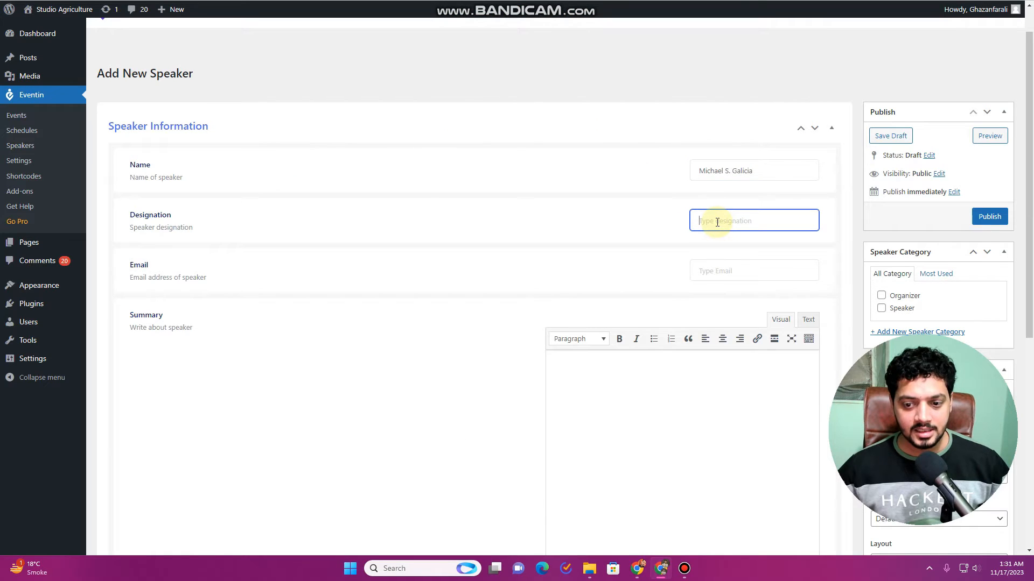
{"action": "left_click", "coordinate": [726, 261]}
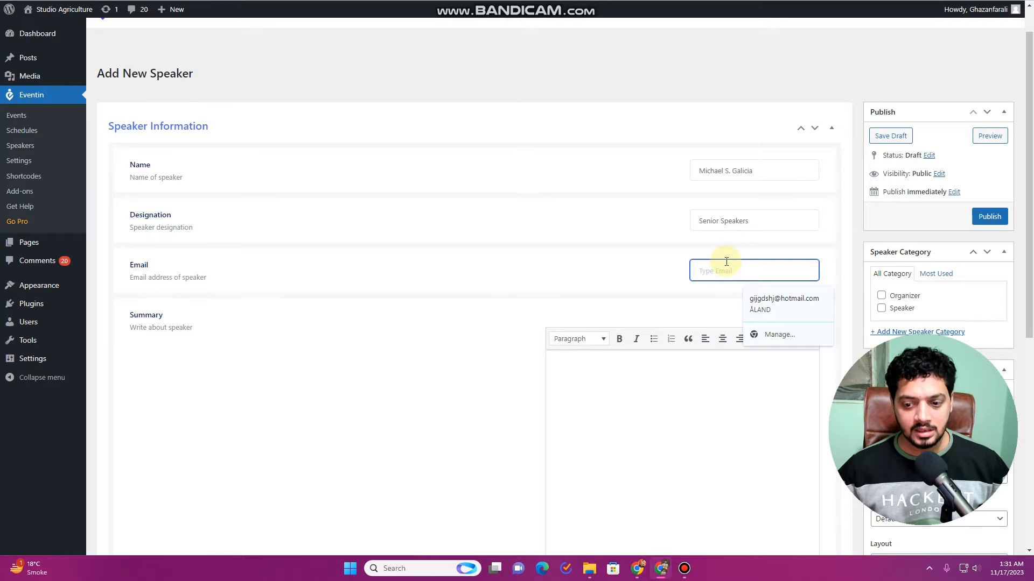
{"action": "left_click", "coordinate": [752, 299]}
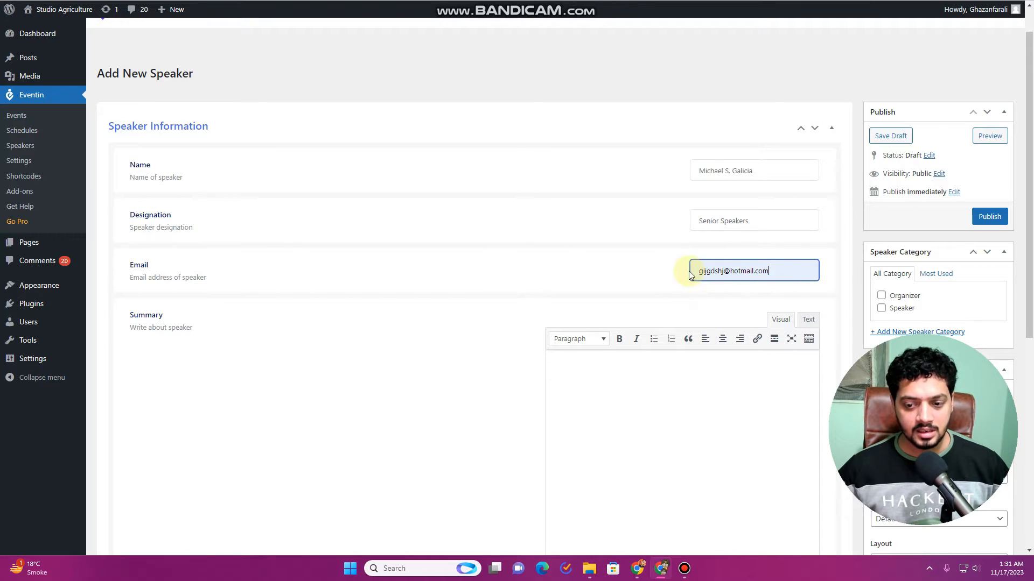
Step: Copy part of the first description paragraph from the demo event page into the speaker's Summary
{"action": "scroll", "coordinate": [451, 277], "scroll_direction": "down", "scroll_amount": 2}
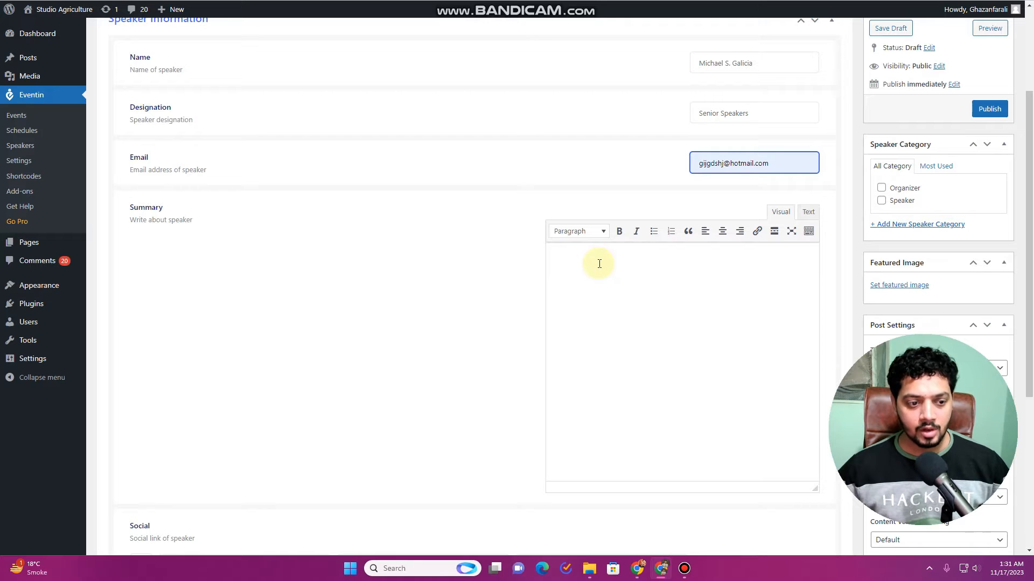
{"action": "left_click", "coordinate": [602, 1]}
{"action": "scroll", "coordinate": [388, 237], "scroll_direction": "up", "scroll_amount": 8}
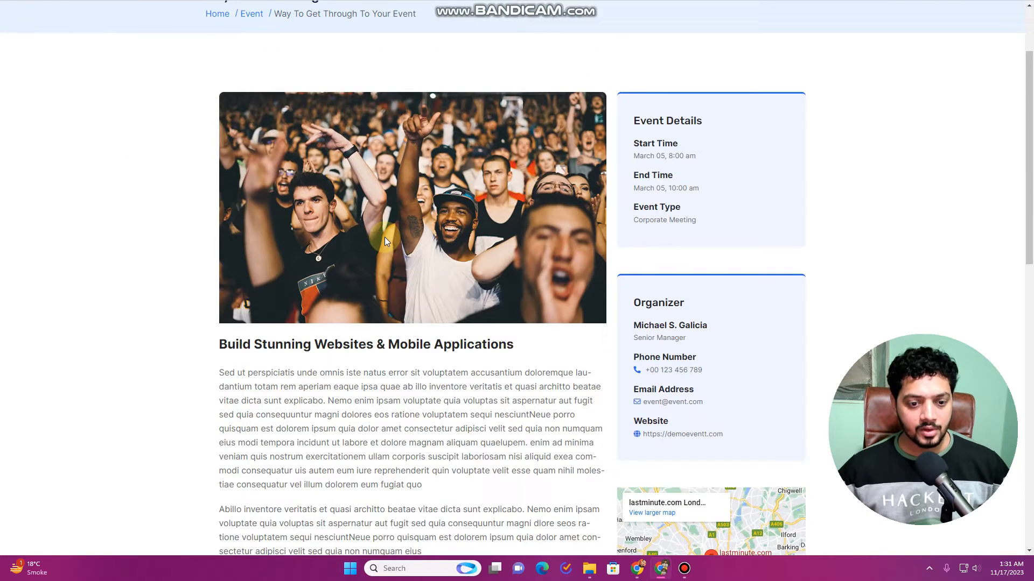
{"action": "scroll", "coordinate": [263, 268], "scroll_direction": "down", "scroll_amount": 4}
{"action": "left_click_drag", "start_coordinate": [221, 174], "coordinate": [451, 245]}
{"action": "key", "text": "ctrl+c"}
{"action": "key", "text": "ctrl+shift+Tab"}
{"action": "left_click", "coordinate": [596, 264]}
{"action": "key", "text": "ctrl+v"}
Step: Fill in the first social link with the round Facebook icon, the title "Facebook" and the URL "#"
{"action": "scroll", "coordinate": [323, 278], "scroll_direction": "down", "scroll_amount": 4}
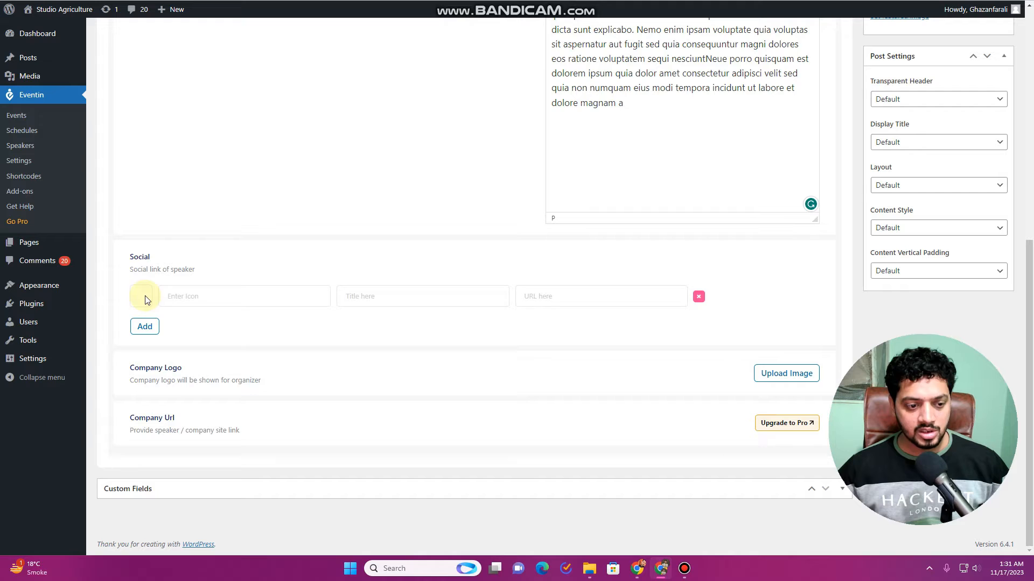
{"action": "left_click", "coordinate": [175, 295]}
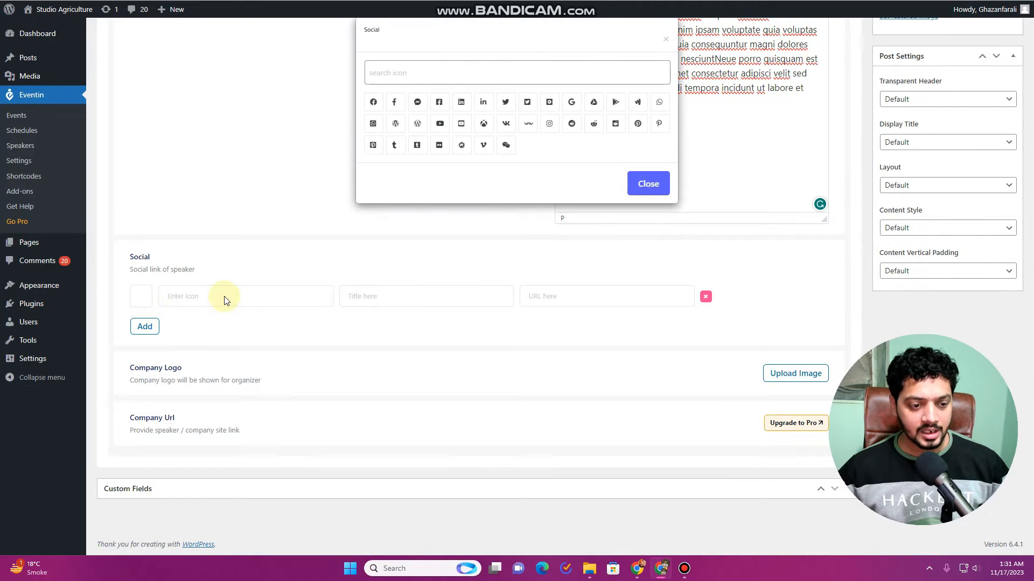
{"action": "left_click", "coordinate": [373, 102]}
{"action": "left_click", "coordinate": [404, 294]}
{"action": "left_click", "coordinate": [407, 294]}
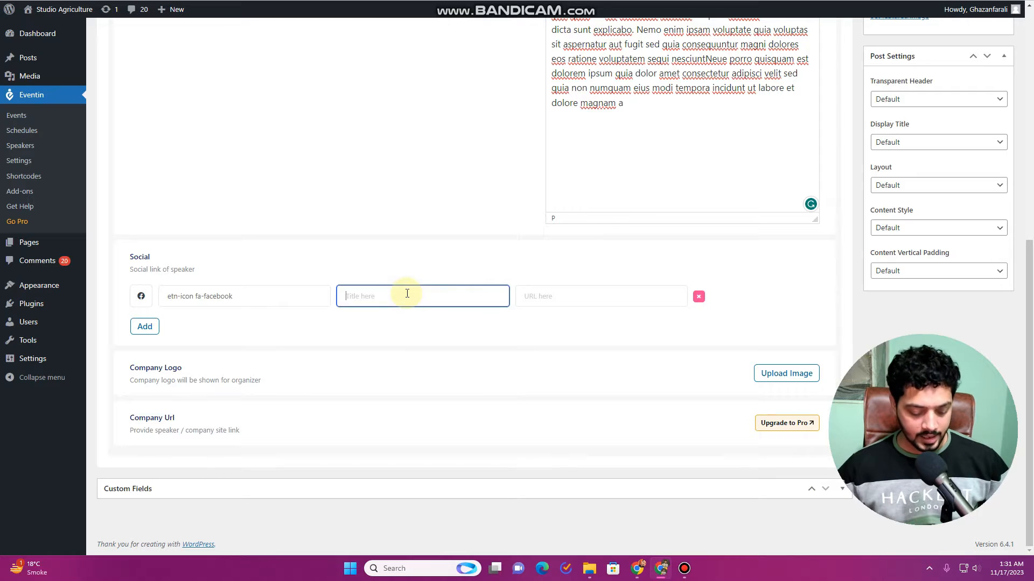
{"action": "left_click", "coordinate": [552, 300]}
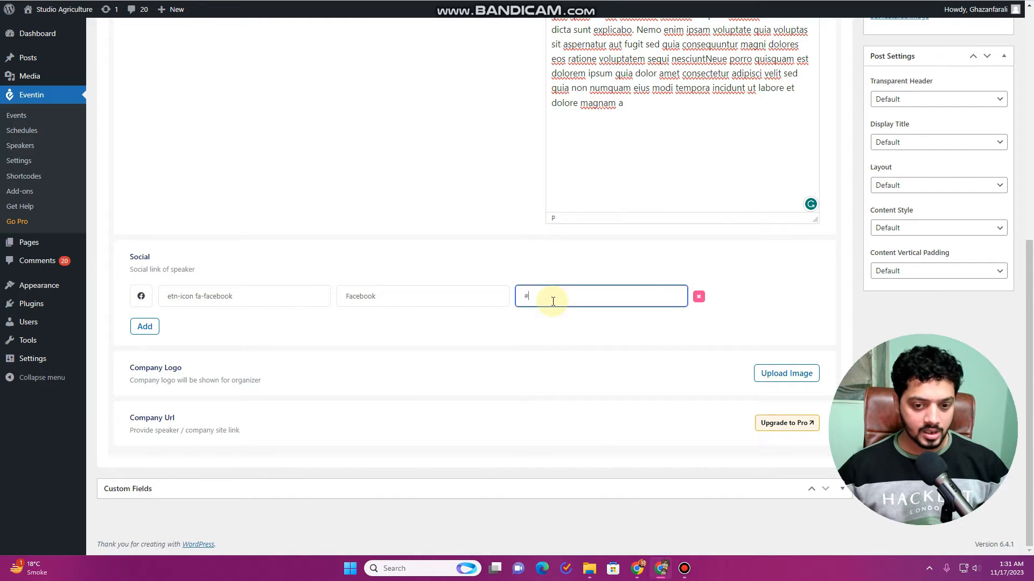
{"action": "type", "text": "#"}
Step: Add a second social link with the linkedin-in icon, the title "Linkedin" and the URL "#"
{"action": "left_click", "coordinate": [145, 327]}
{"action": "left_click", "coordinate": [205, 324]}
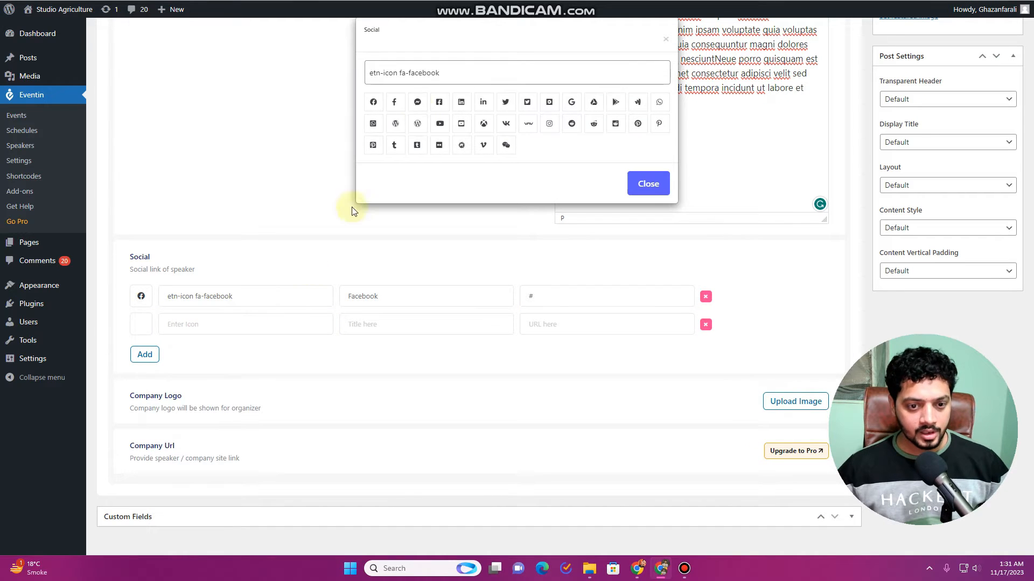
{"action": "left_click", "coordinate": [485, 104]}
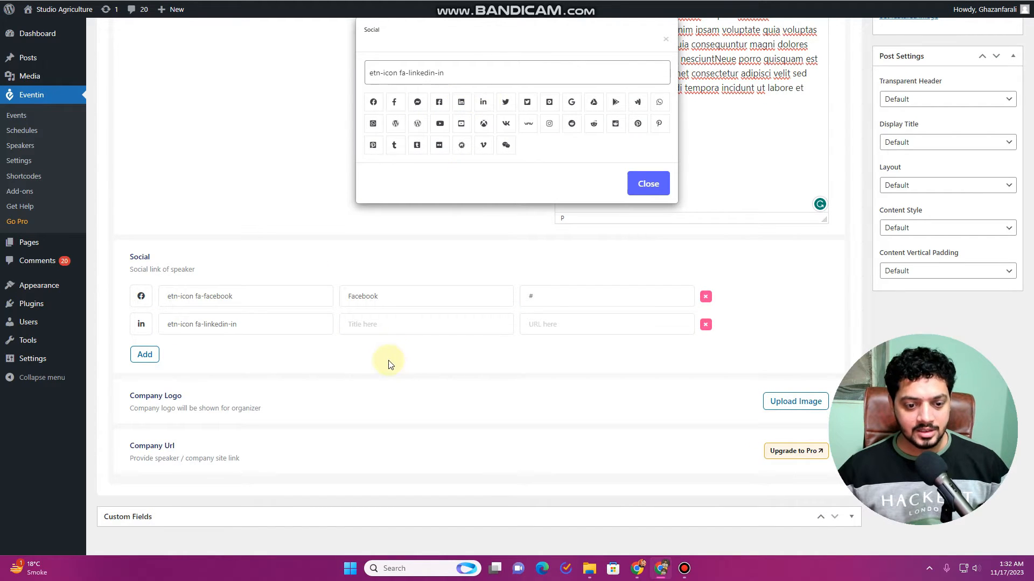
{"action": "left_click", "coordinate": [395, 324]}
{"action": "type", "text": "Linkedin"}
{"action": "left_click", "coordinate": [543, 324]}
{"action": "type", "text": "#"}
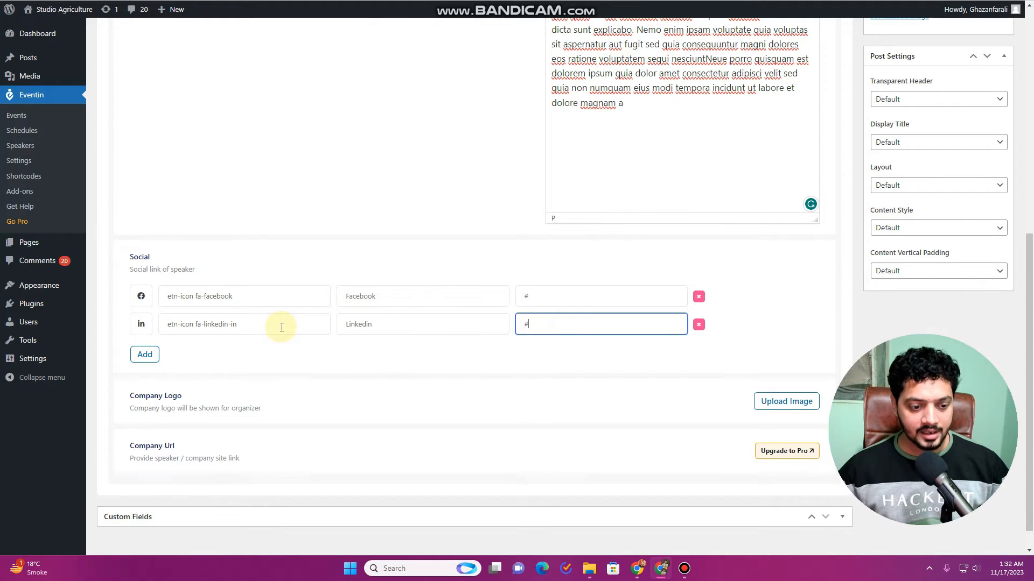
Step: Assign the speaker to both the Organizer and Speaker categories
{"action": "scroll", "coordinate": [285, 328], "scroll_direction": "down", "scroll_amount": 1}
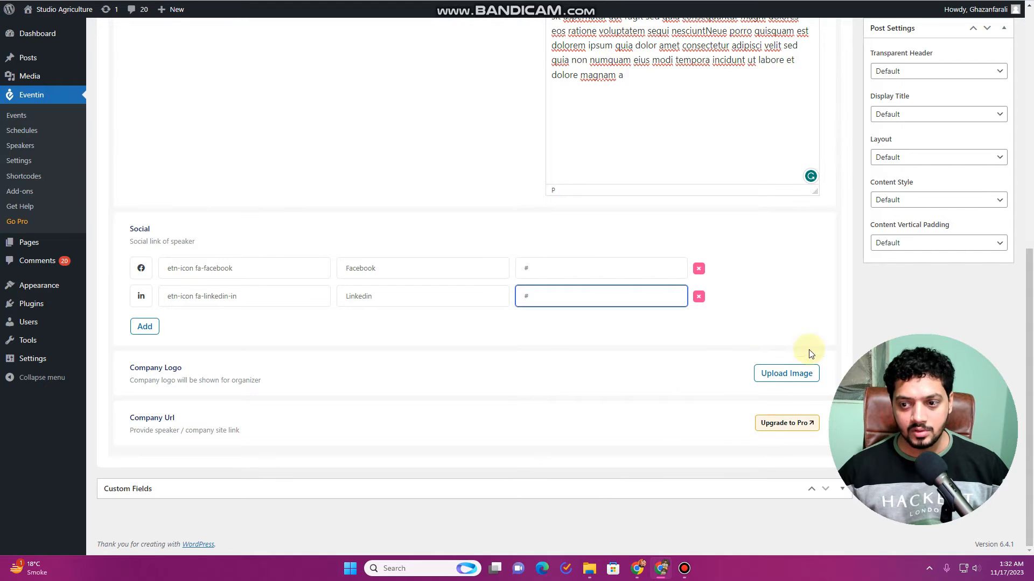
{"action": "scroll", "coordinate": [810, 353], "scroll_direction": "up", "scroll_amount": 6}
{"action": "scroll", "coordinate": [958, 294], "scroll_direction": "down", "scroll_amount": 1}
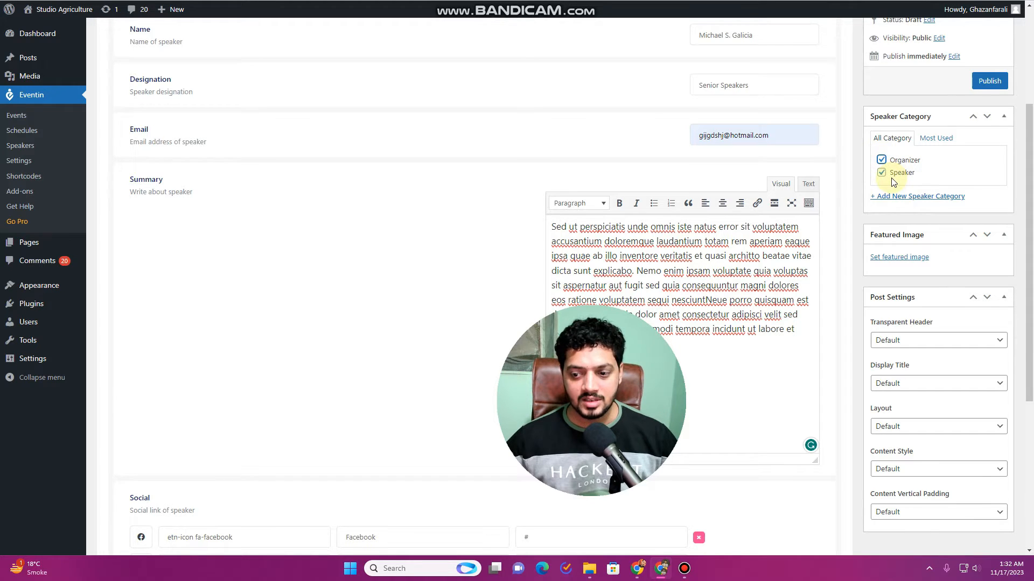
Step: Upload the portraits "1 (1)" and "2 (1)" from the Desktop and set "1 (1)" as the speaker's featured image
{"action": "scroll", "coordinate": [893, 182], "scroll_direction": "down", "scroll_amount": 1}
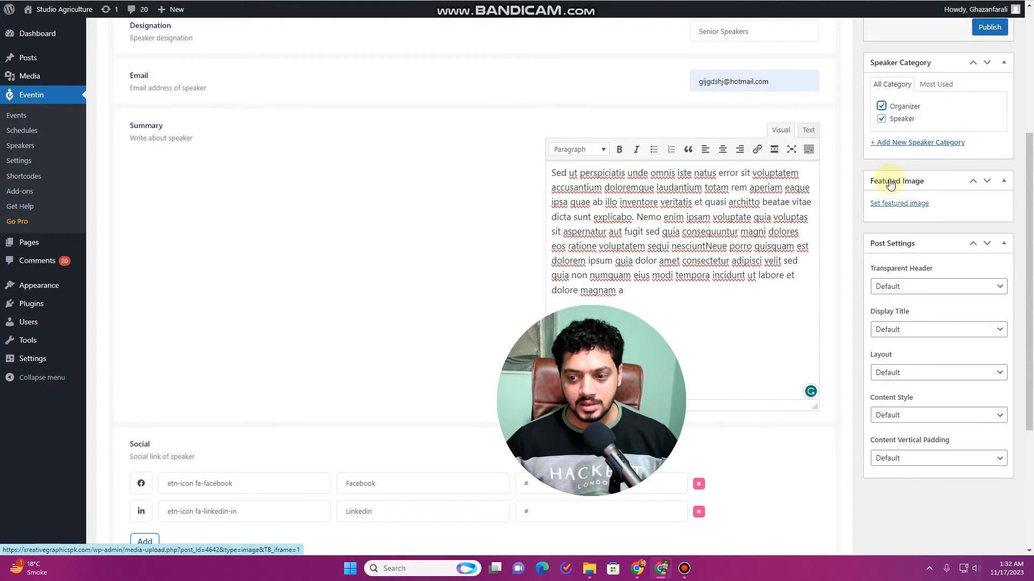
{"action": "left_click", "coordinate": [898, 205]}
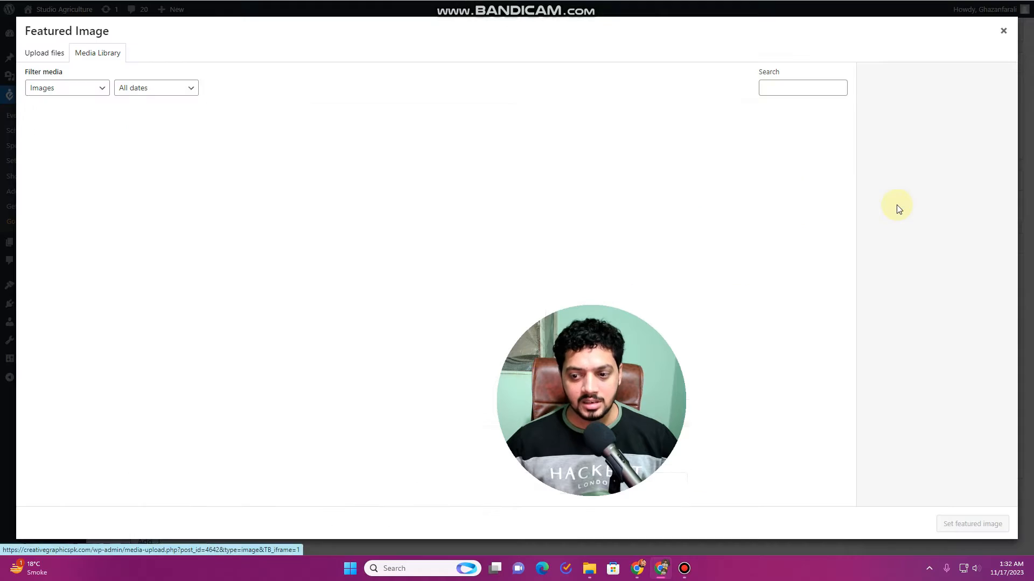
{"action": "left_click", "coordinate": [45, 53]}
{"action": "left_click", "coordinate": [525, 253]}
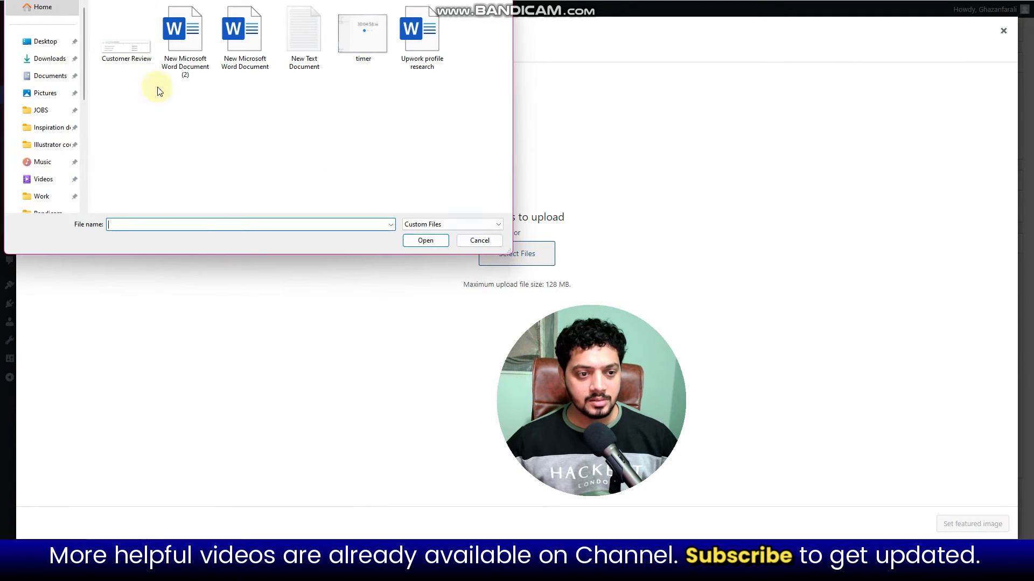
{"action": "left_click", "coordinate": [45, 41]}
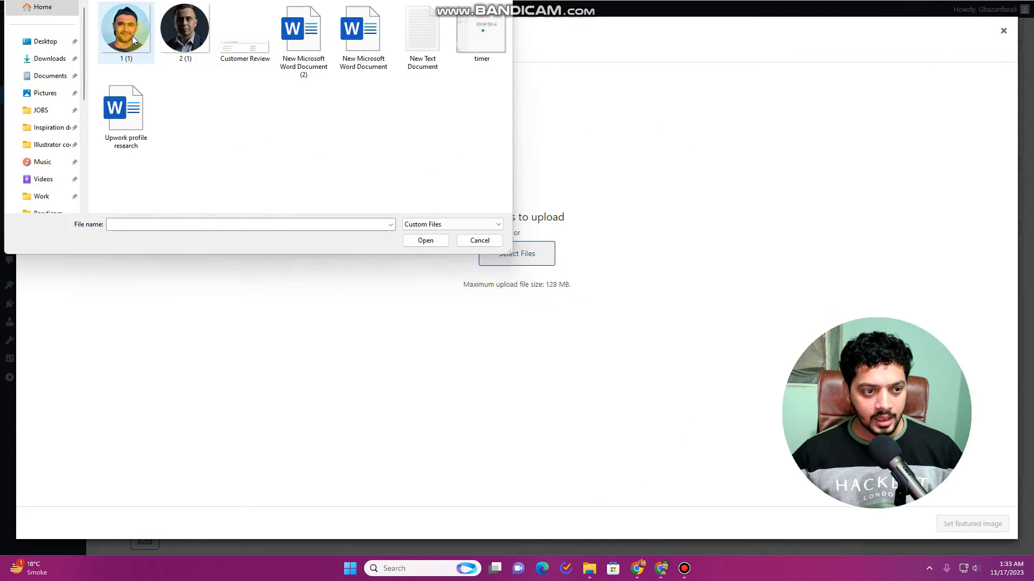
{"action": "left_click", "coordinate": [131, 36]}
{"action": "left_click", "coordinate": [185, 53], "text": "ctrl"}
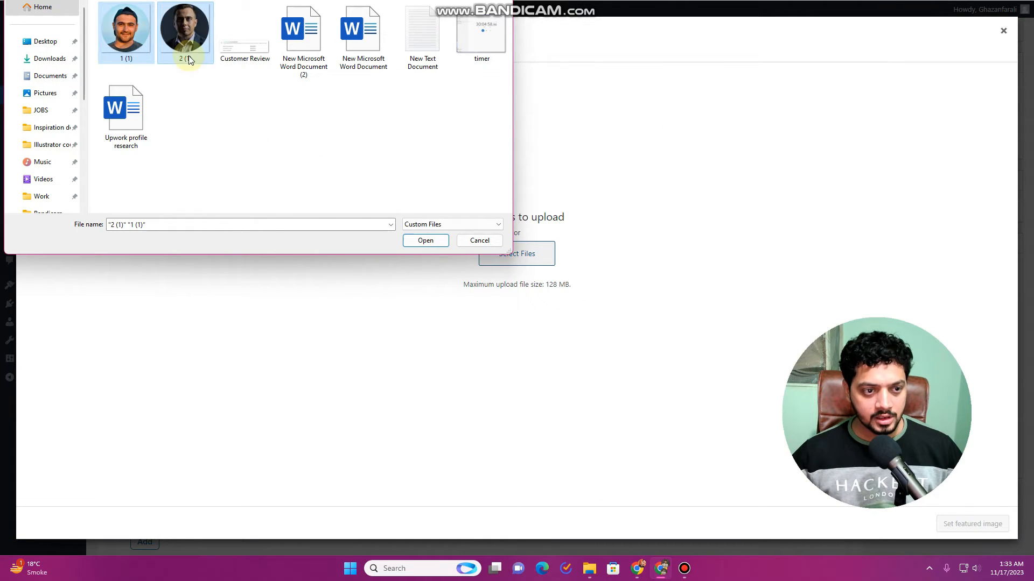
{"action": "left_click", "coordinate": [424, 238]}
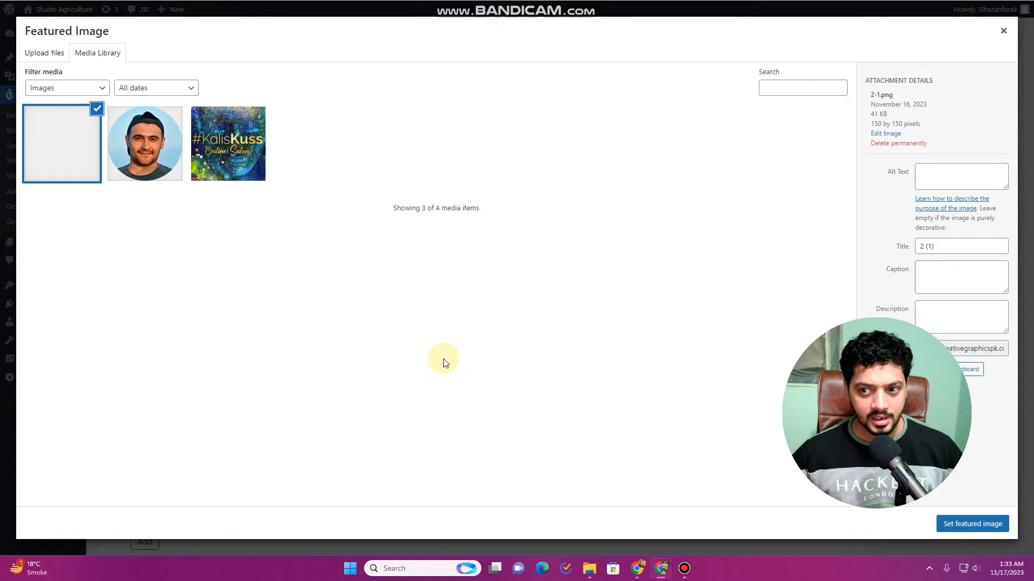
{"action": "left_click", "coordinate": [978, 525]}
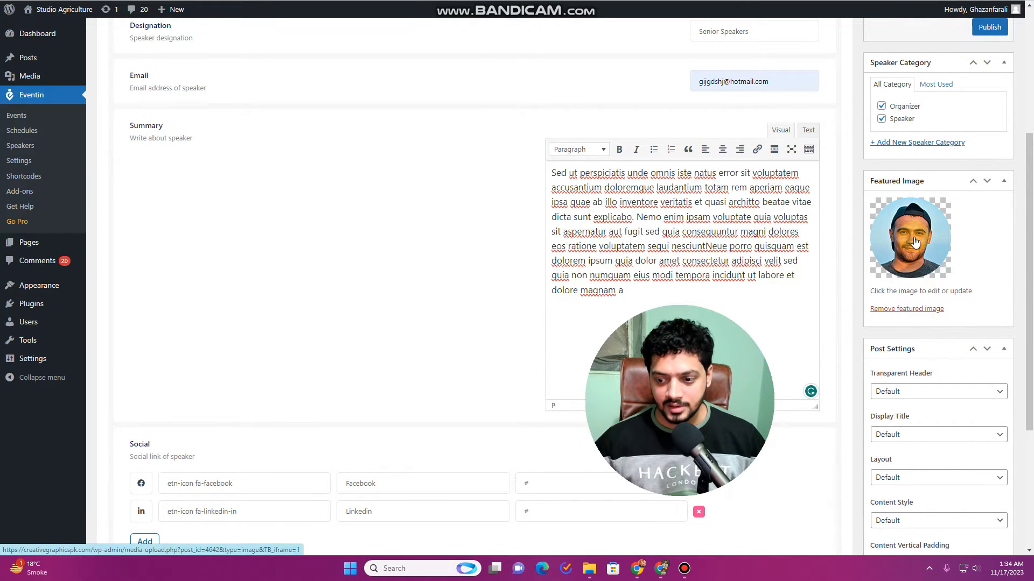
Step: Examine the available options for Display Title, Layout, Content Style and Content Vertical Padding in the speaker's post settings
{"action": "scroll", "coordinate": [915, 241], "scroll_direction": "down", "scroll_amount": 3}
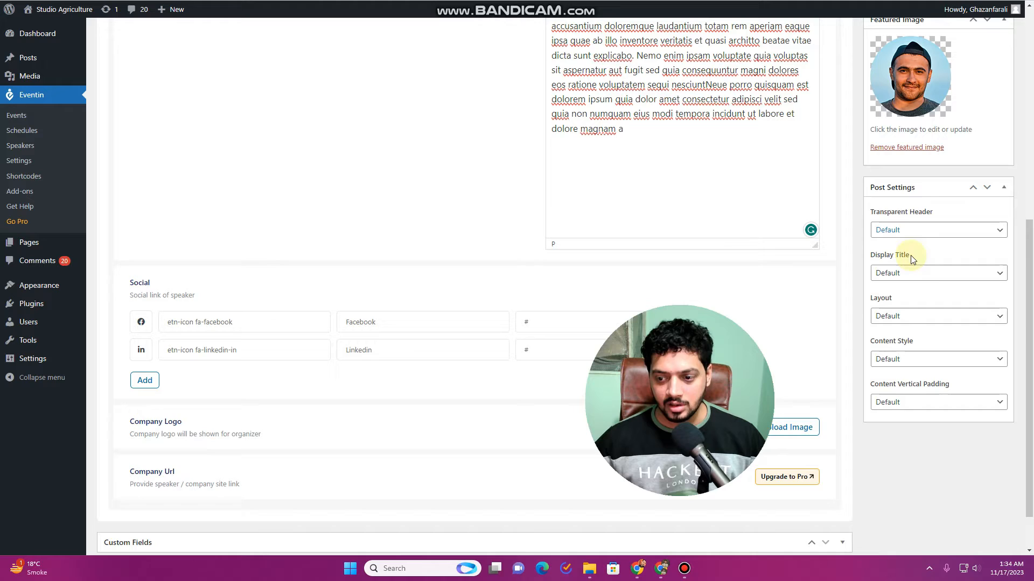
{"action": "left_click", "coordinate": [928, 276]}
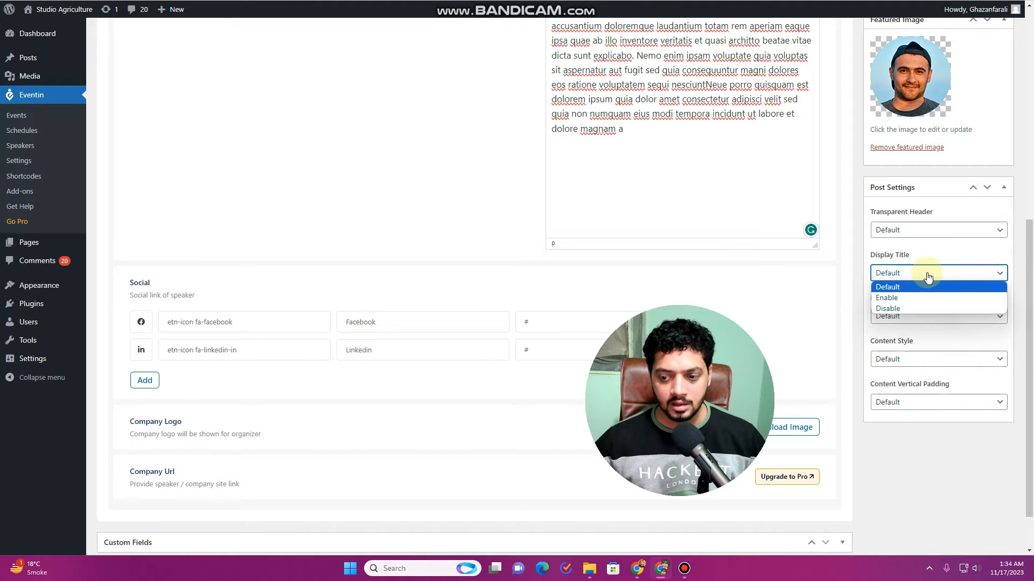
{"action": "left_click", "coordinate": [910, 287]}
{"action": "left_click", "coordinate": [906, 321]}
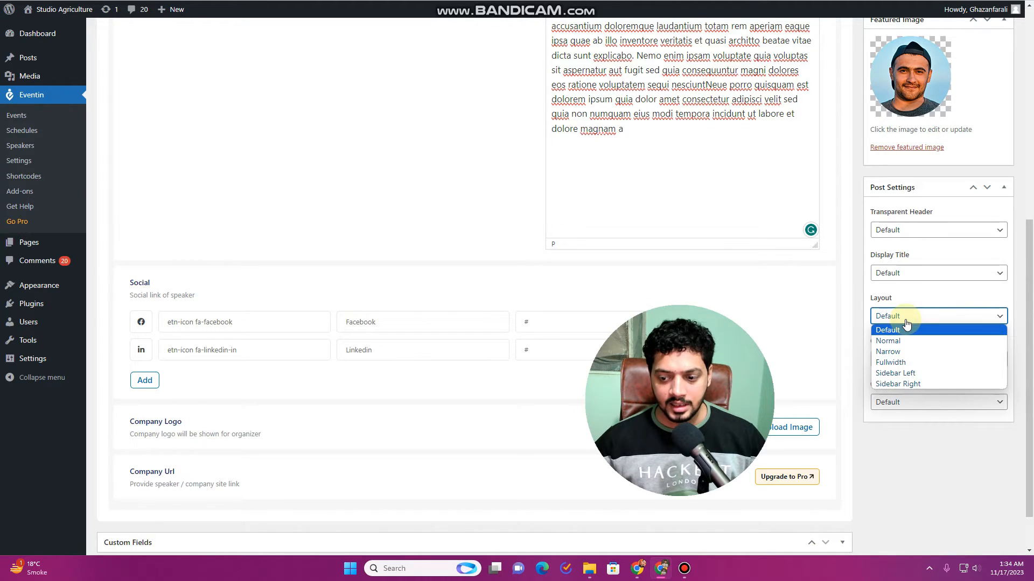
{"action": "left_click", "coordinate": [906, 322]}
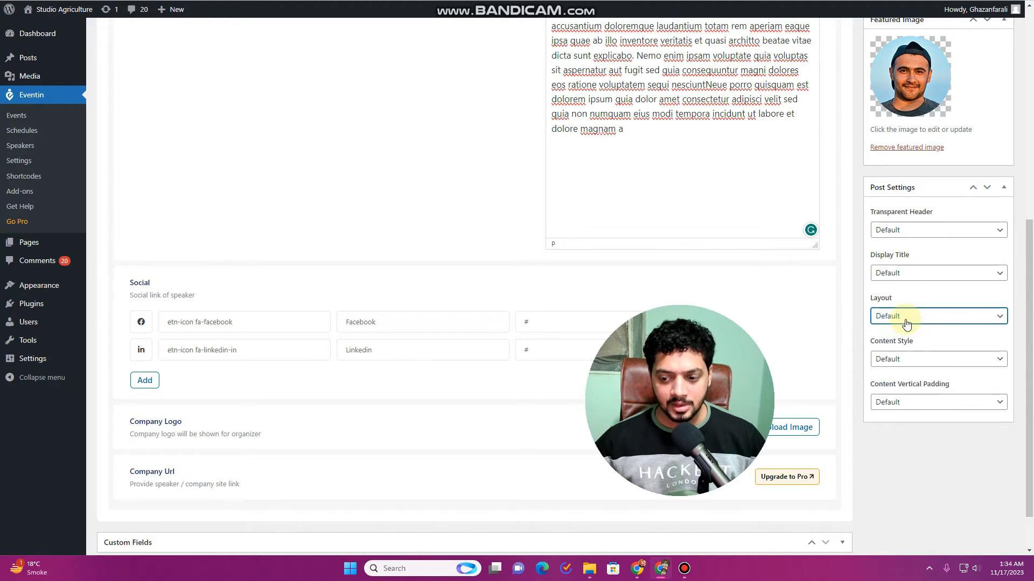
{"action": "left_click", "coordinate": [922, 366]}
{"action": "left_click", "coordinate": [922, 366]}
{"action": "left_click", "coordinate": [921, 401]}
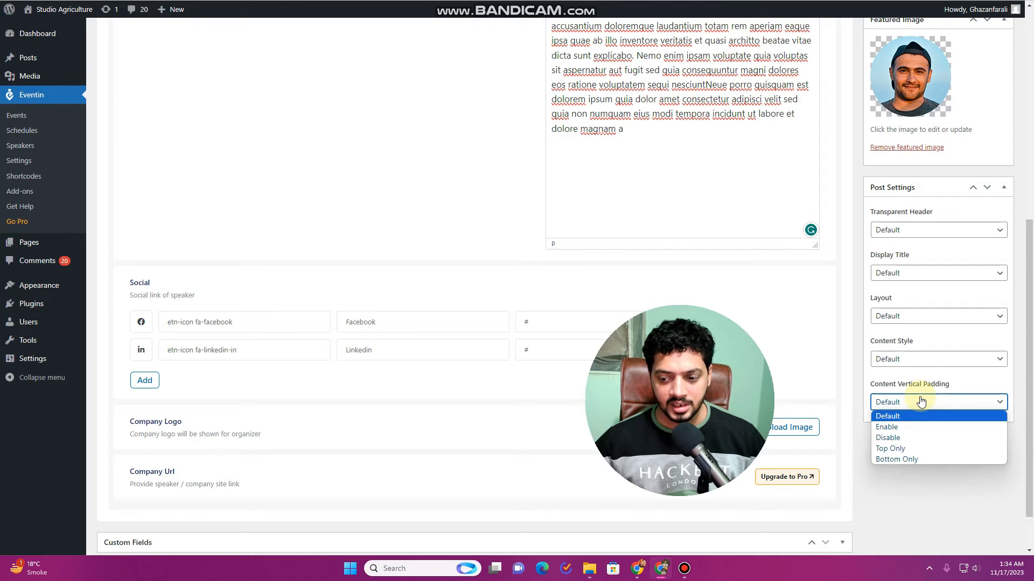
{"action": "left_click", "coordinate": [921, 402]}
Step: Publish the speaker and review the full profile on its public page in a separate tab
{"action": "scroll", "coordinate": [915, 312], "scroll_direction": "up", "scroll_amount": 7}
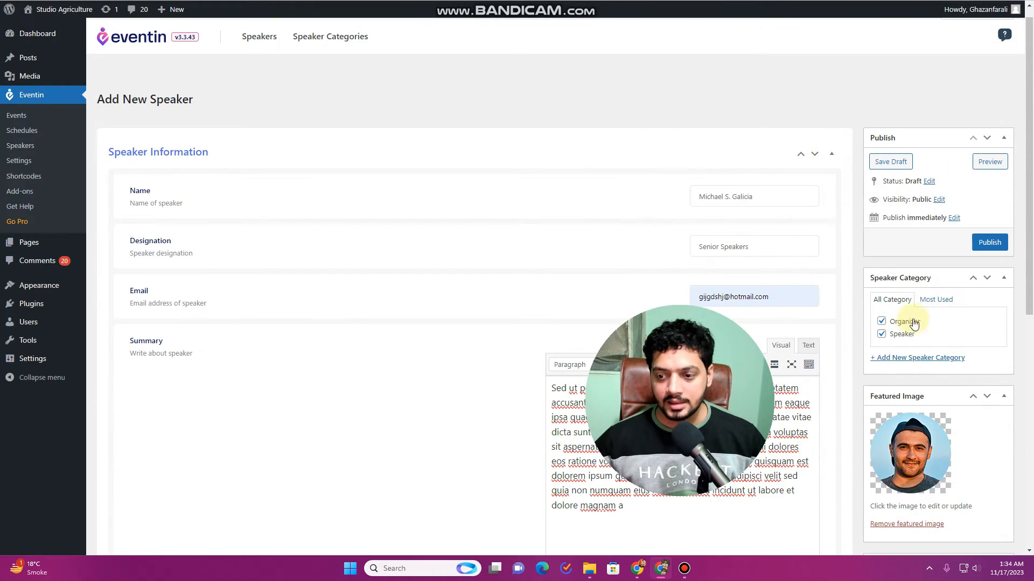
{"action": "left_click", "coordinate": [991, 243]}
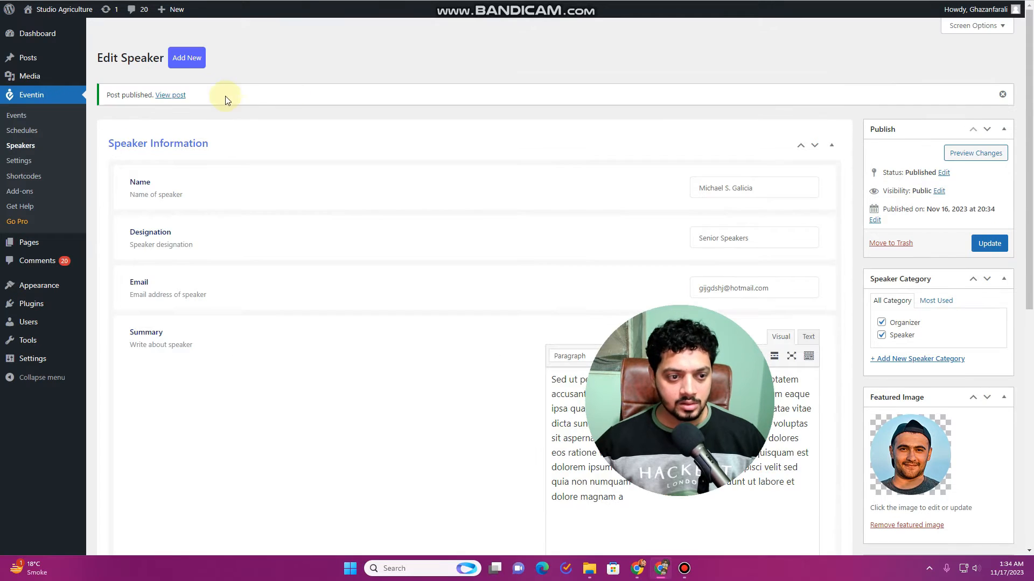
{"action": "right_click", "coordinate": [171, 95]}
{"action": "left_click", "coordinate": [232, 106]}
{"action": "left_click", "coordinate": [619, 1]}
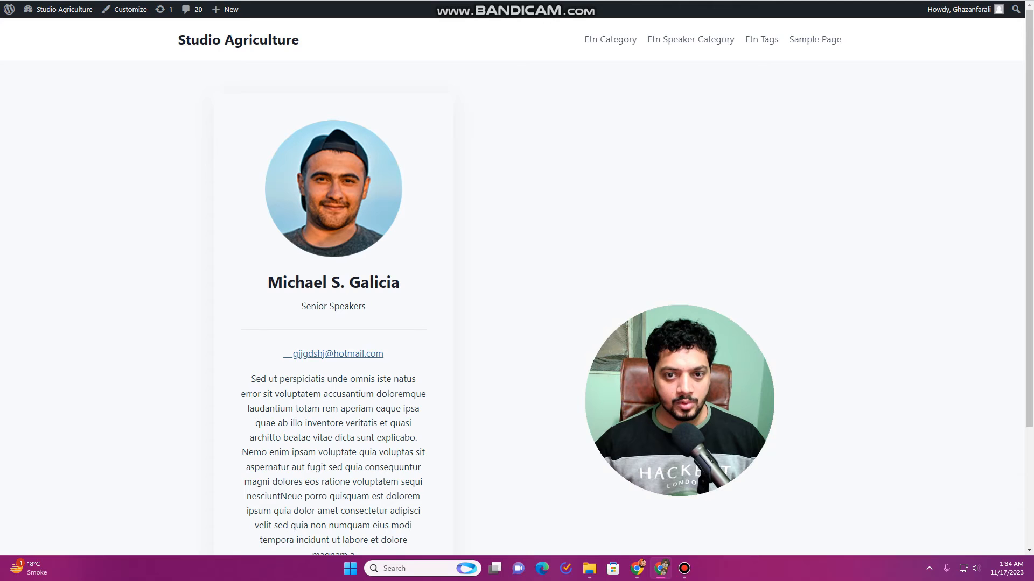
{"action": "scroll", "coordinate": [330, 199], "scroll_direction": "down", "scroll_amount": 3}
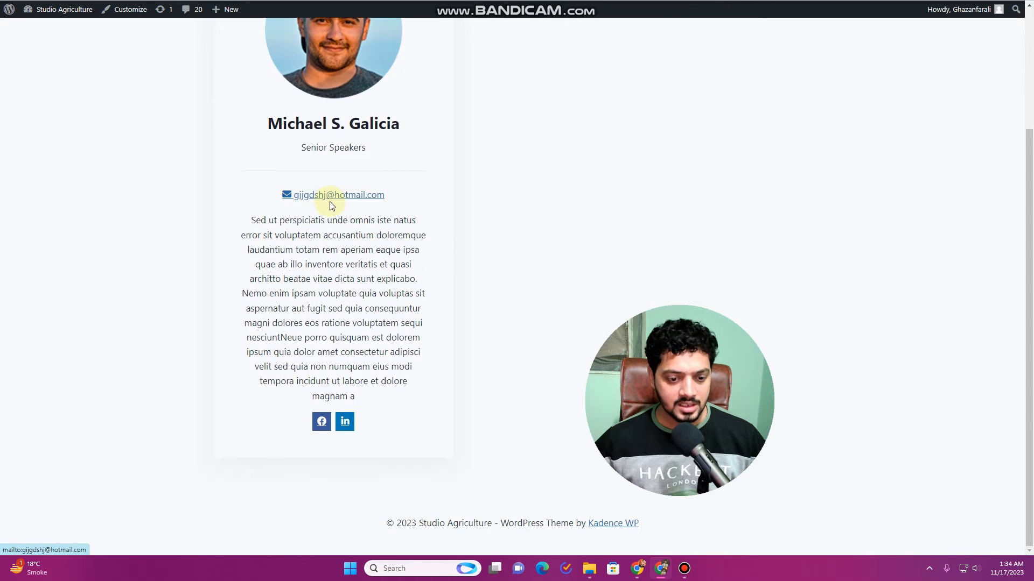
{"action": "scroll", "coordinate": [330, 201], "scroll_direction": "up", "scroll_amount": 3}
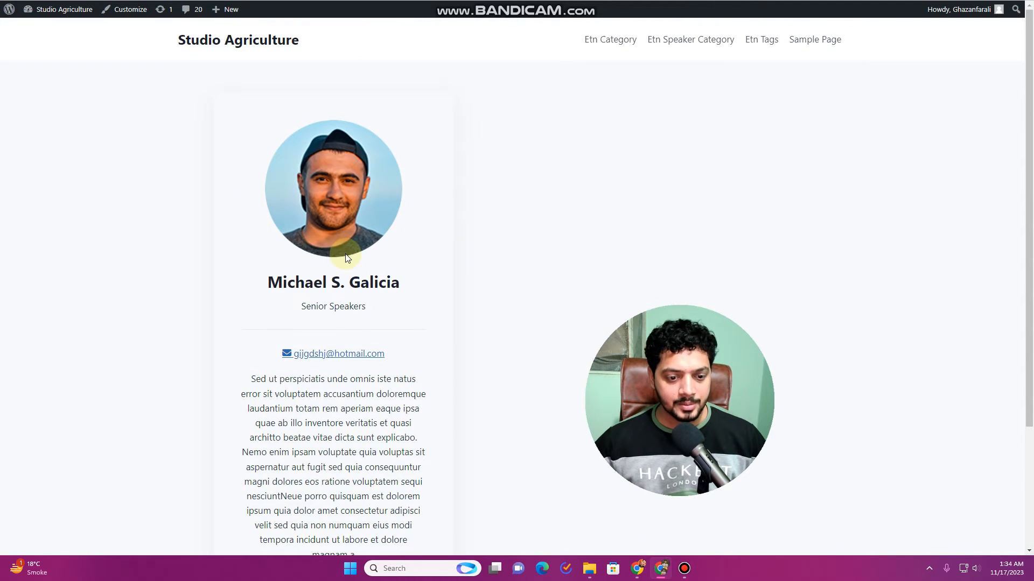
{"action": "left_click", "coordinate": [619, 1]}
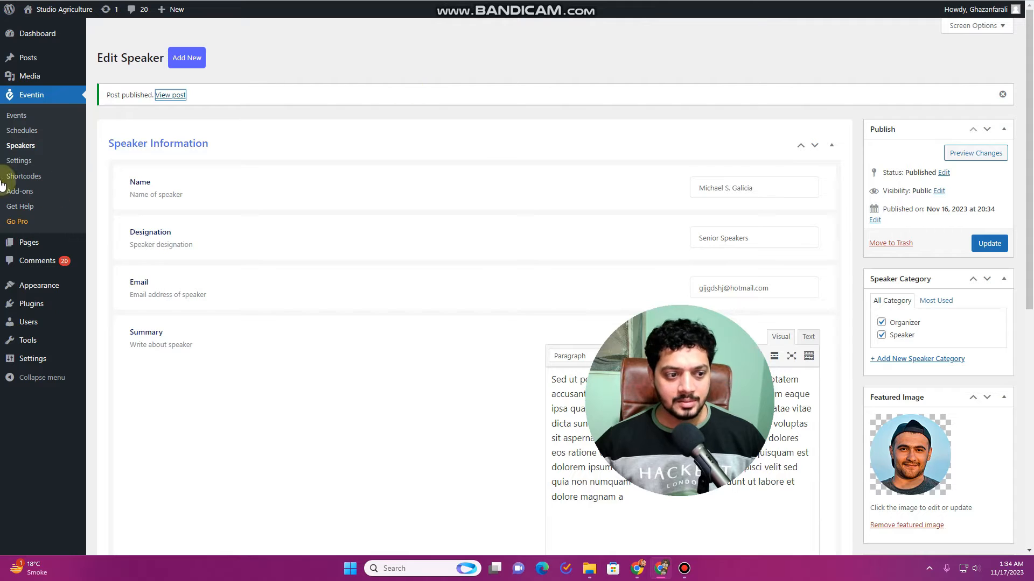
Step: Start a new speaker and fill in its name with the second speaker's name copied from the demo event page
{"action": "left_click", "coordinate": [187, 57]}
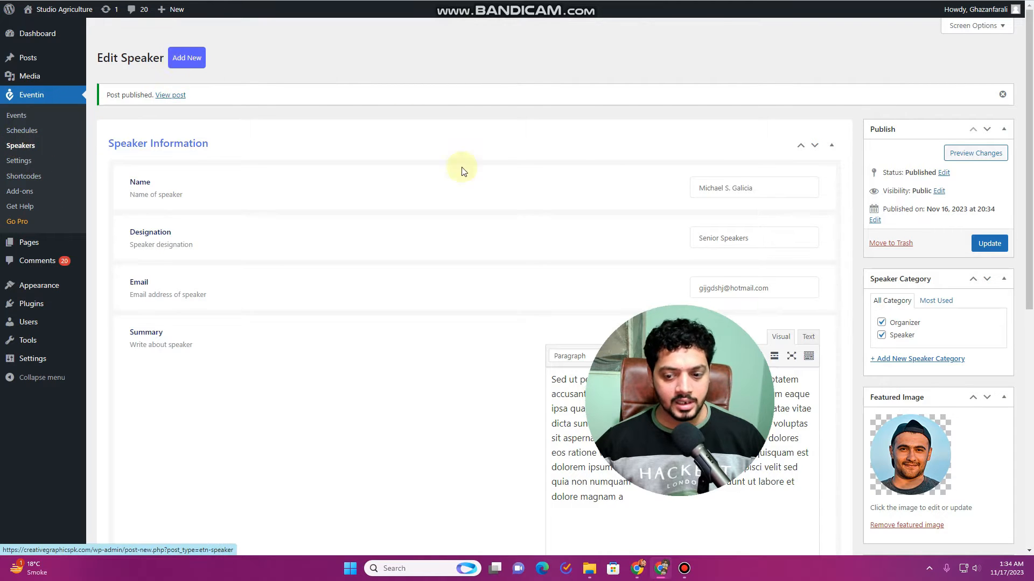
{"action": "left_click_drag", "start_coordinate": [370, 223], "coordinate": [459, 223]}
{"action": "key", "text": "ctrl+c"}
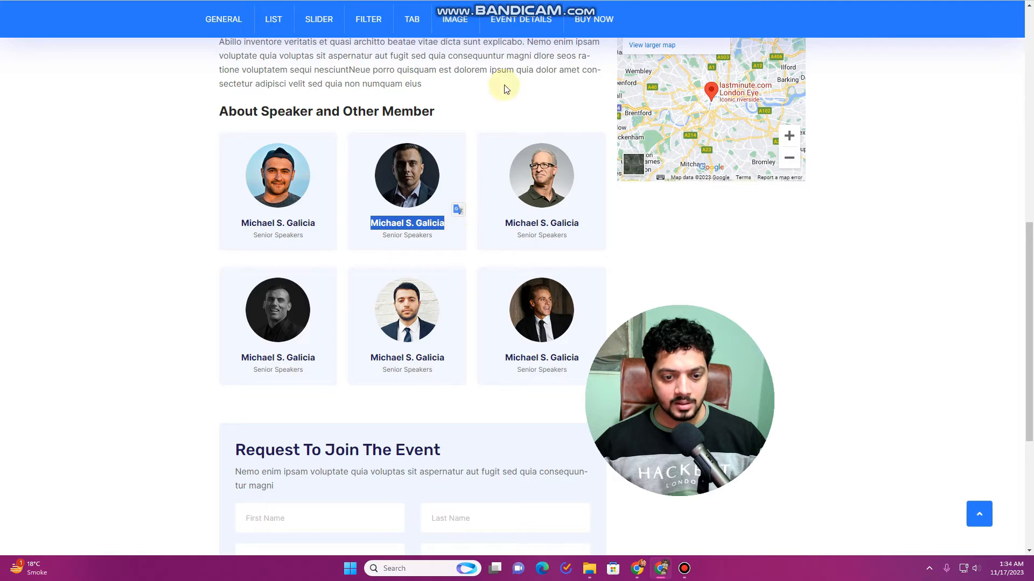
{"action": "key", "text": "ctrl+Tab"}
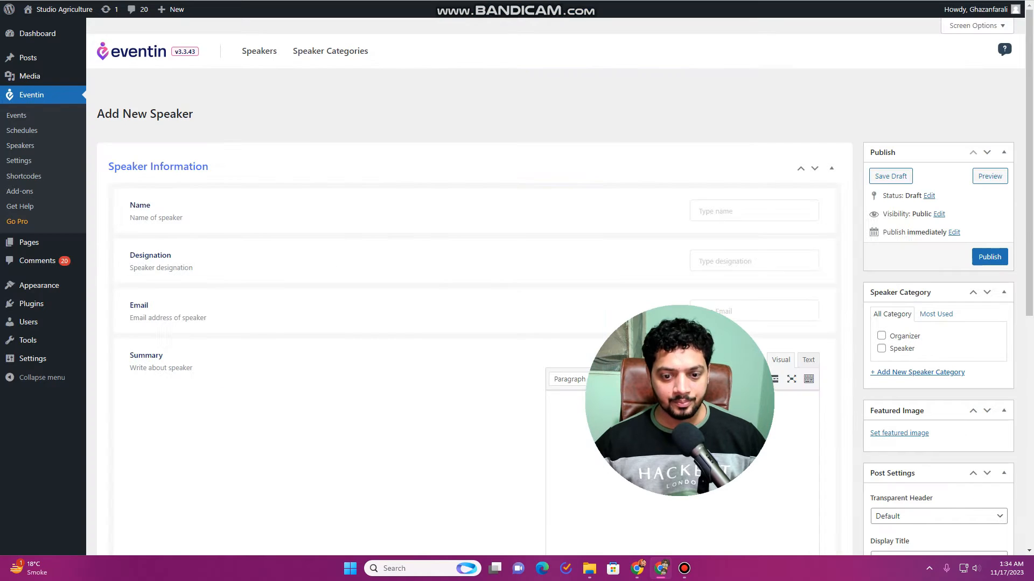
{"action": "left_click", "coordinate": [753, 203]}
{"action": "key", "text": "ctrl+v"}
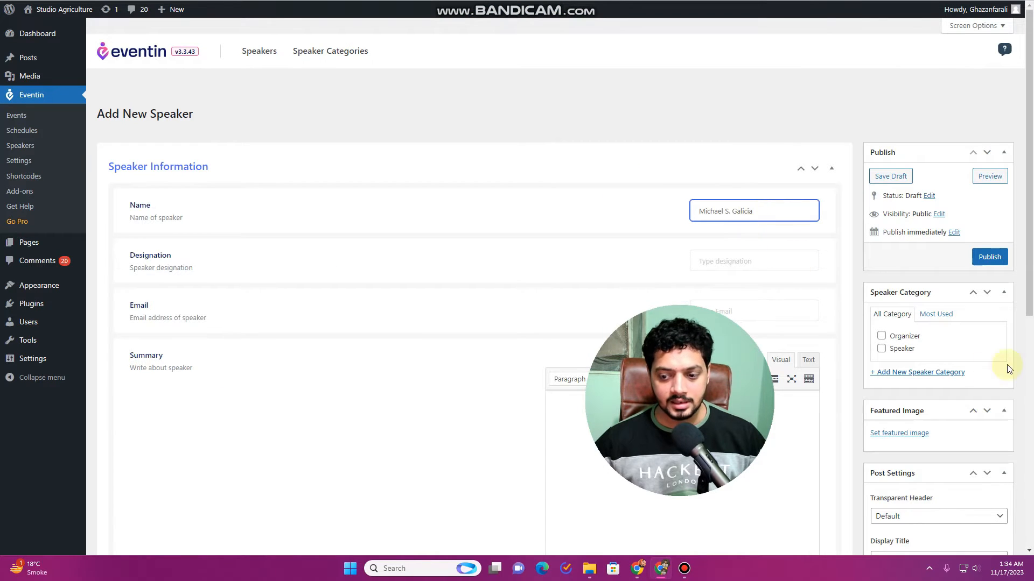
Step: Set the dark-suited man's portrait as the new speaker's featured image and assign the Organizer and Speaker categories
{"action": "scroll", "coordinate": [958, 345], "scroll_direction": "down", "scroll_amount": 3}
{"action": "left_click", "coordinate": [897, 273]}
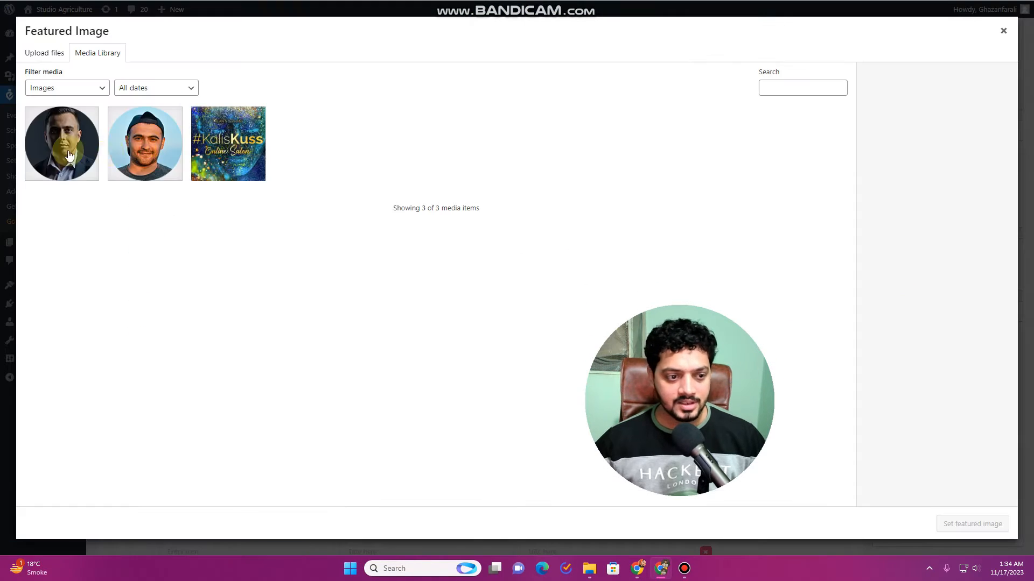
{"action": "left_click", "coordinate": [62, 143]}
{"action": "left_click", "coordinate": [975, 531]}
{"action": "left_click", "coordinate": [881, 188]}
{"action": "left_click", "coordinate": [881, 174]}
{"action": "left_click_drag", "start_coordinate": [750, 312], "coordinate": [993, 308]}
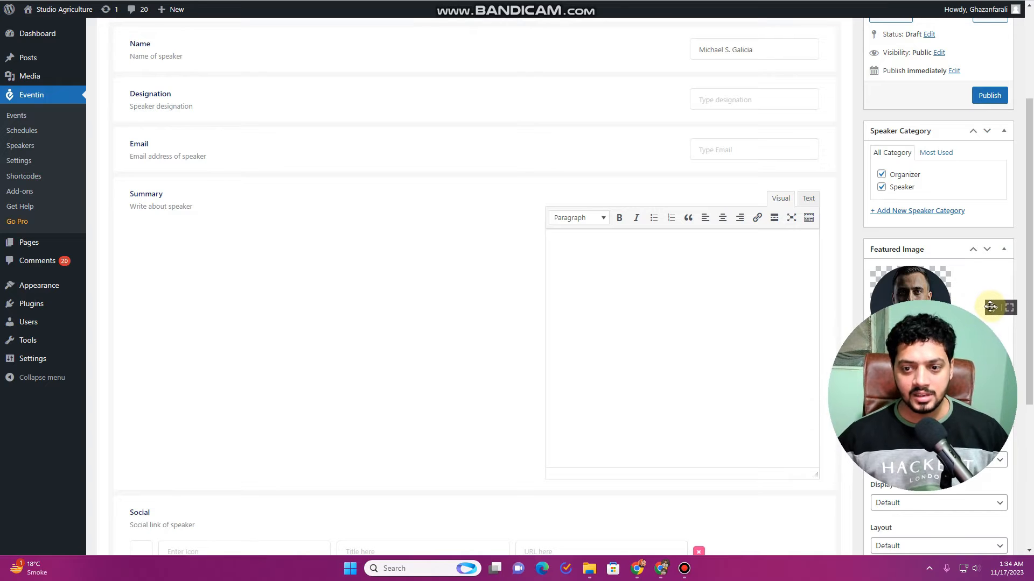
Step: Set the speaker's designation to "Senior Speakers" and fill in the suggested email address
{"action": "left_click", "coordinate": [750, 93]}
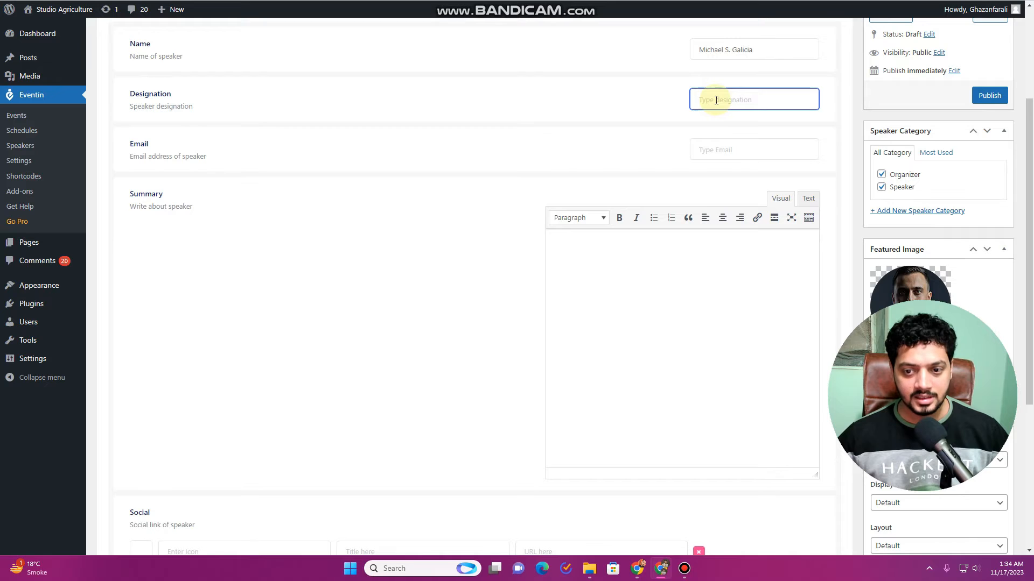
{"action": "type", "text": "Senior Speakers"}
{"action": "left_click", "coordinate": [722, 149]}
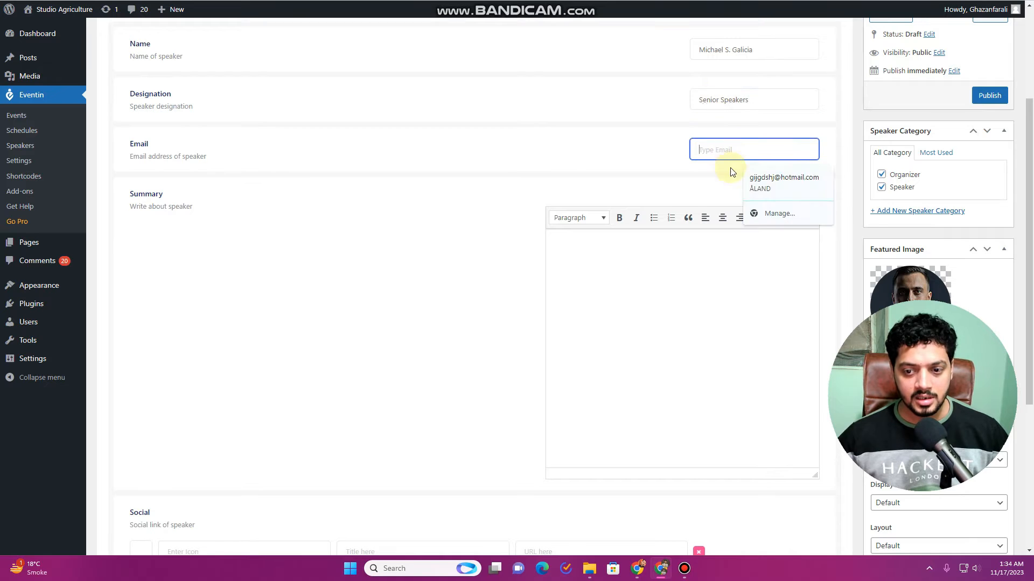
{"action": "left_click", "coordinate": [716, 172]}
Step: Copy the start of the "Sed ut perspiciatis" paragraph, through "adipisci", from the demo event page into the speaker's summary
{"action": "scroll", "coordinate": [535, 83], "scroll_direction": "down", "scroll_amount": 1}
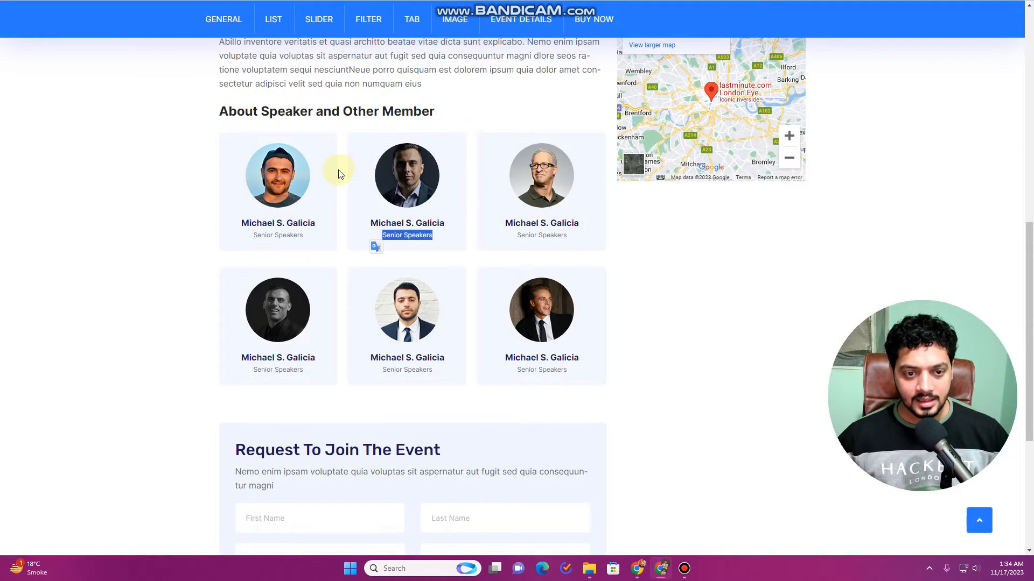
{"action": "scroll", "coordinate": [340, 174], "scroll_direction": "up", "scroll_amount": 5}
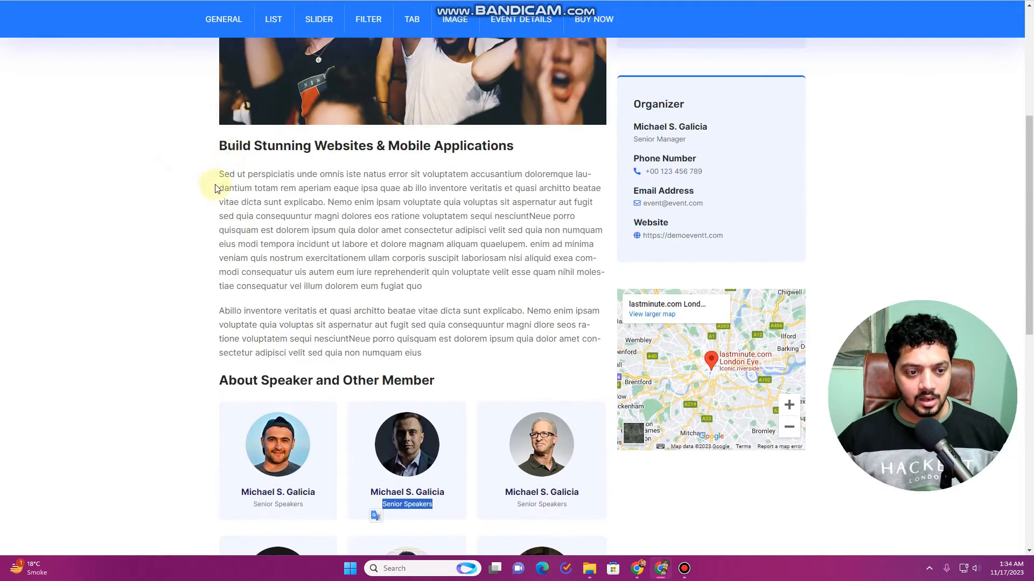
{"action": "left_click_drag", "start_coordinate": [220, 175], "coordinate": [486, 231]}
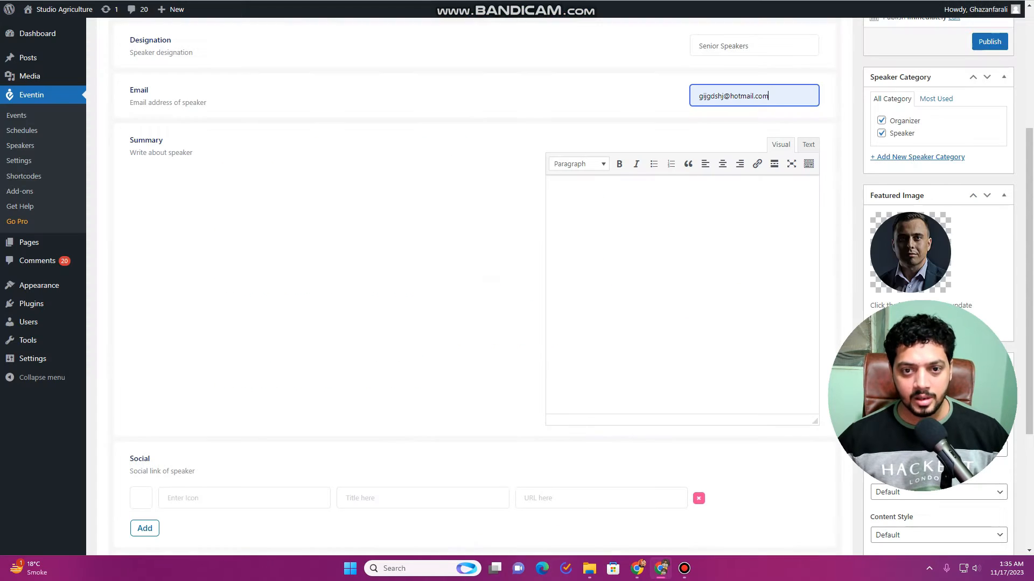
{"action": "key", "text": "ctrl+v"}
{"action": "scroll", "coordinate": [301, 242], "scroll_direction": "down", "scroll_amount": 4}
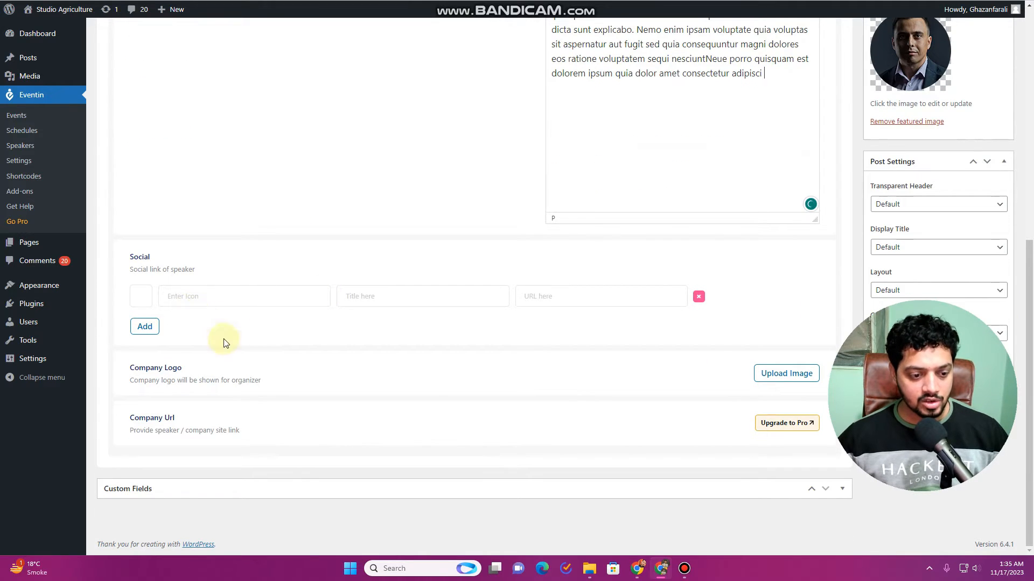
Step: Publish and update the second speaker and open its public page in a new tab
{"action": "scroll", "coordinate": [681, 330], "scroll_direction": "up", "scroll_amount": 5}
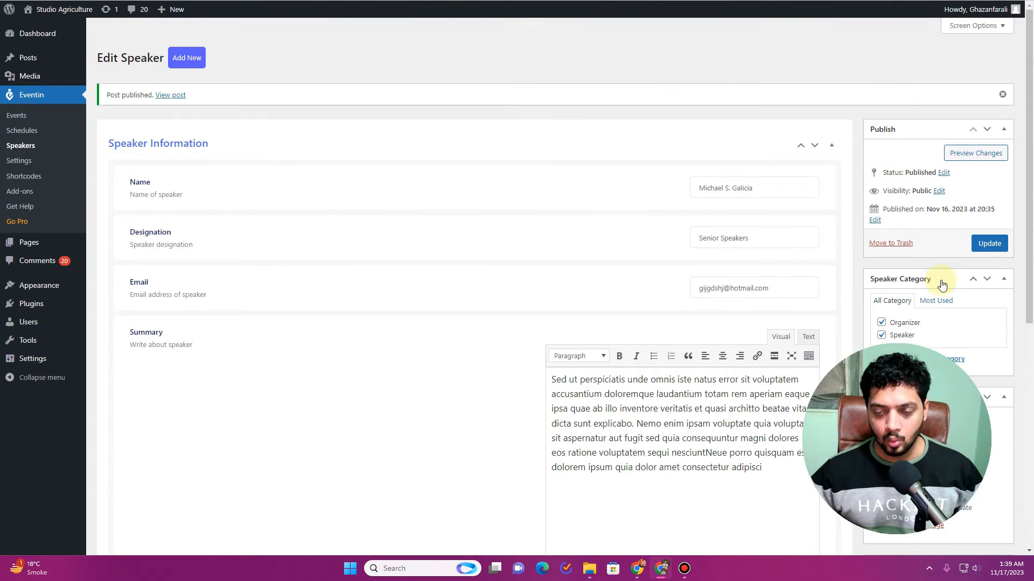
{"action": "left_click", "coordinate": [982, 245]}
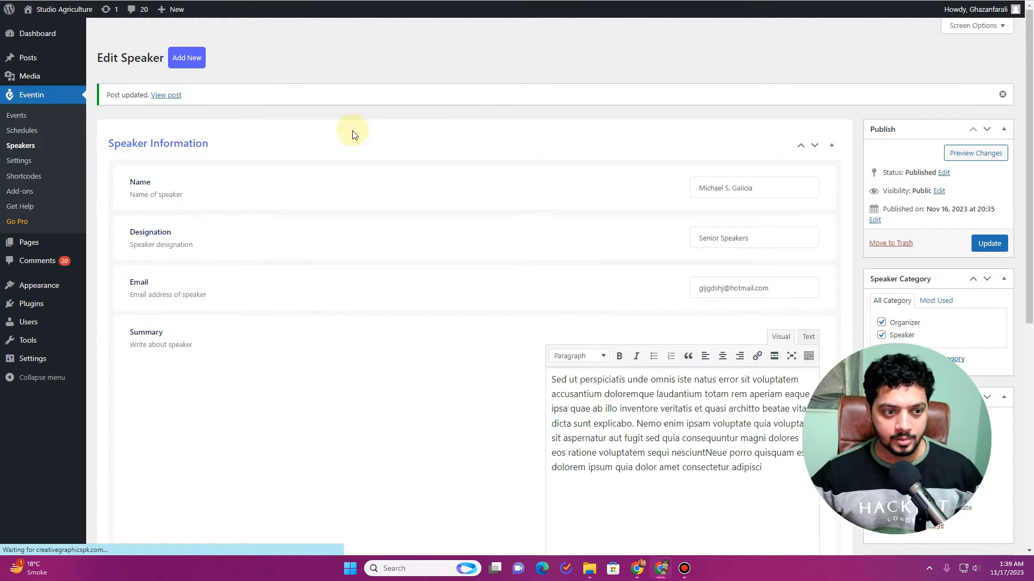
{"action": "right_click", "coordinate": [164, 98]}
{"action": "left_click", "coordinate": [180, 108]}
Step: Compare the first speaker's public page with the second speaker's edit form and open the public page listing all speakers
{"action": "key", "text": "ctrl+Tab"}
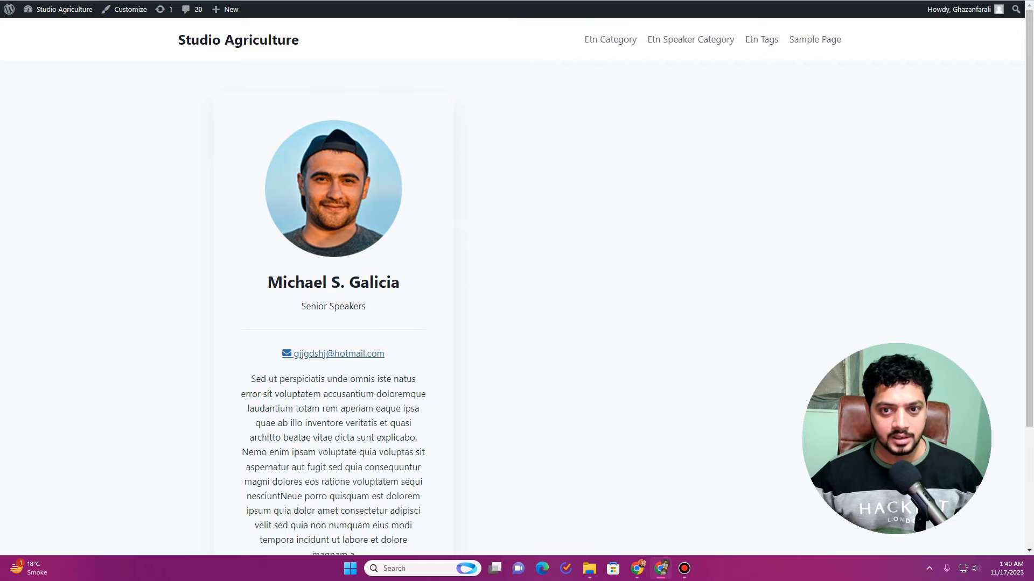
{"action": "key", "text": "ctrl+shift+Tab"}
{"action": "scroll", "coordinate": [955, 259], "scroll_direction": "down", "scroll_amount": 4}
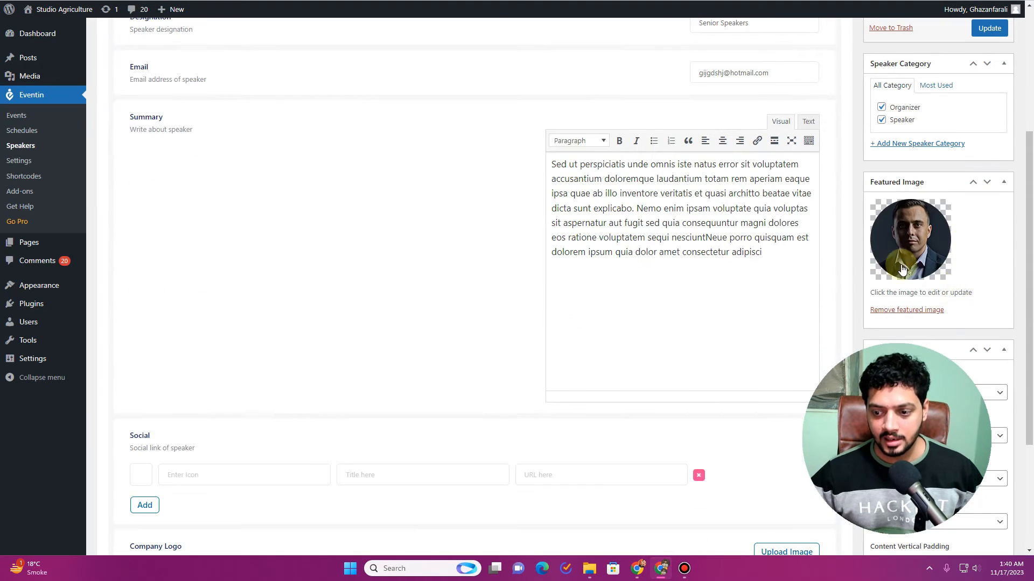
{"action": "scroll", "coordinate": [565, 187], "scroll_direction": "up", "scroll_amount": 5}
{"action": "key", "text": "ctrl+Tab"}
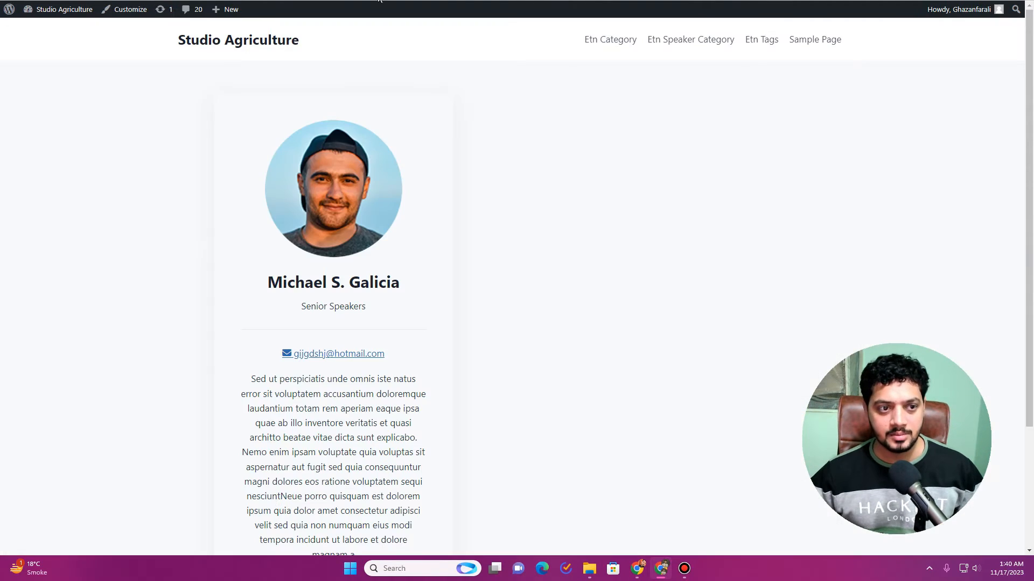
{"action": "key", "text": "BackSpace"}
{"action": "key", "text": "Return"}
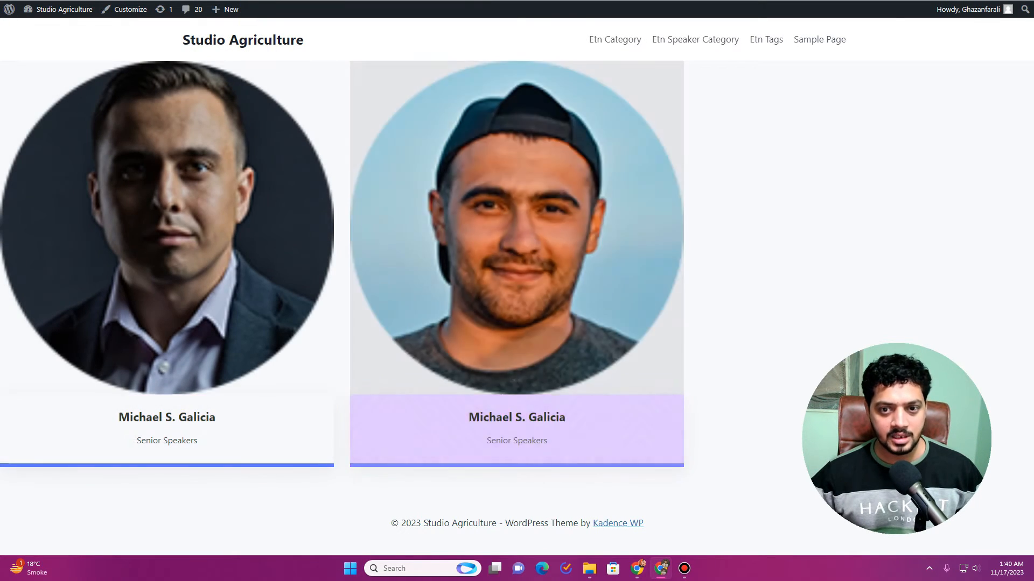
Step: Start a new Eventin schedule with the program title "Virtual Event Seminar" and the date 2023-11-18
{"action": "key", "text": "ctrl+shift+Tab"}
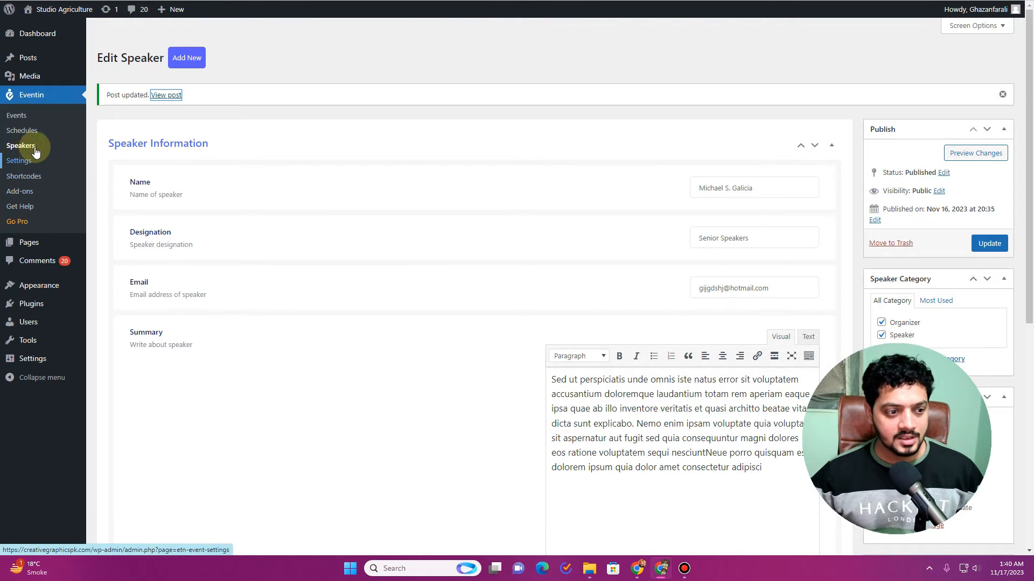
{"action": "left_click", "coordinate": [23, 132]}
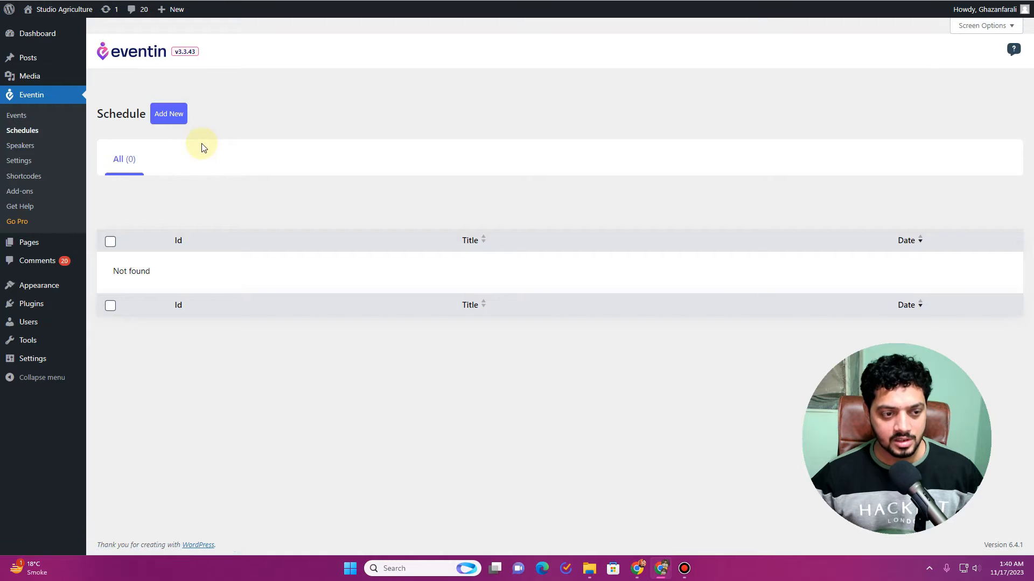
{"action": "left_click", "coordinate": [175, 121]}
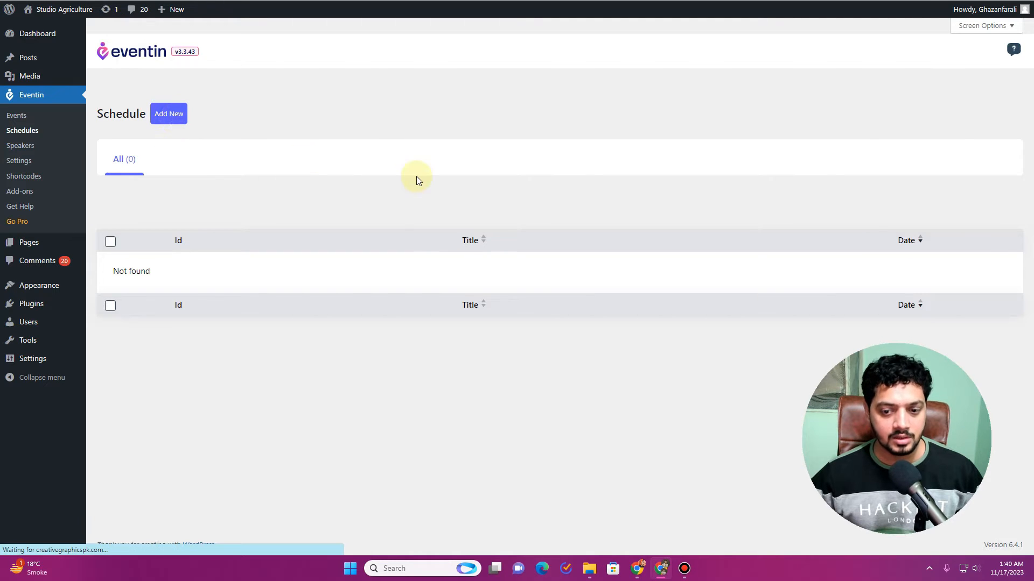
{"action": "scroll", "coordinate": [417, 180], "scroll_direction": "down", "scroll_amount": 1}
{"action": "scroll", "coordinate": [417, 180], "scroll_direction": "down", "scroll_amount": 2}
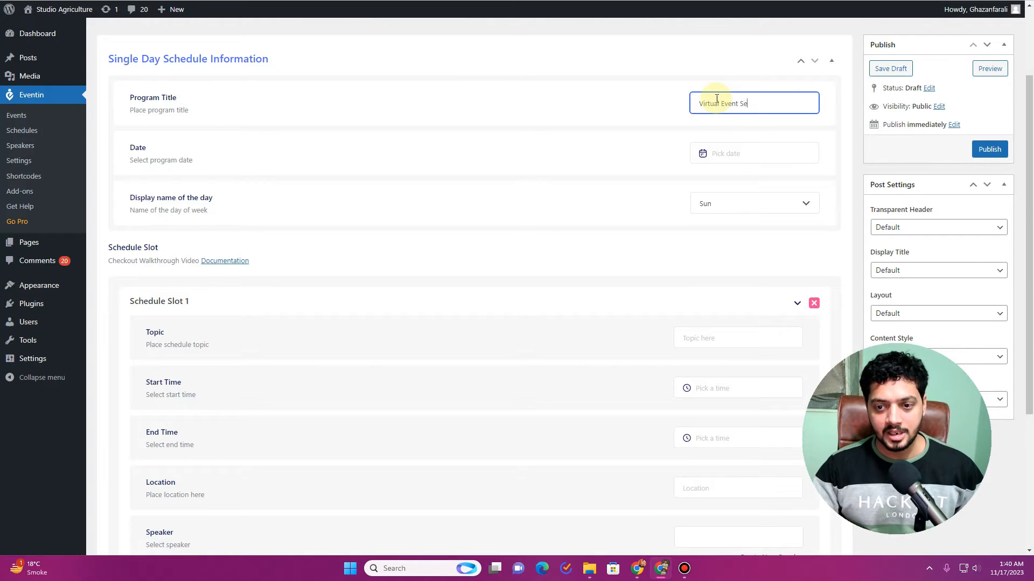
{"action": "type", "text": "minar"}
{"action": "left_click", "coordinate": [732, 145]}
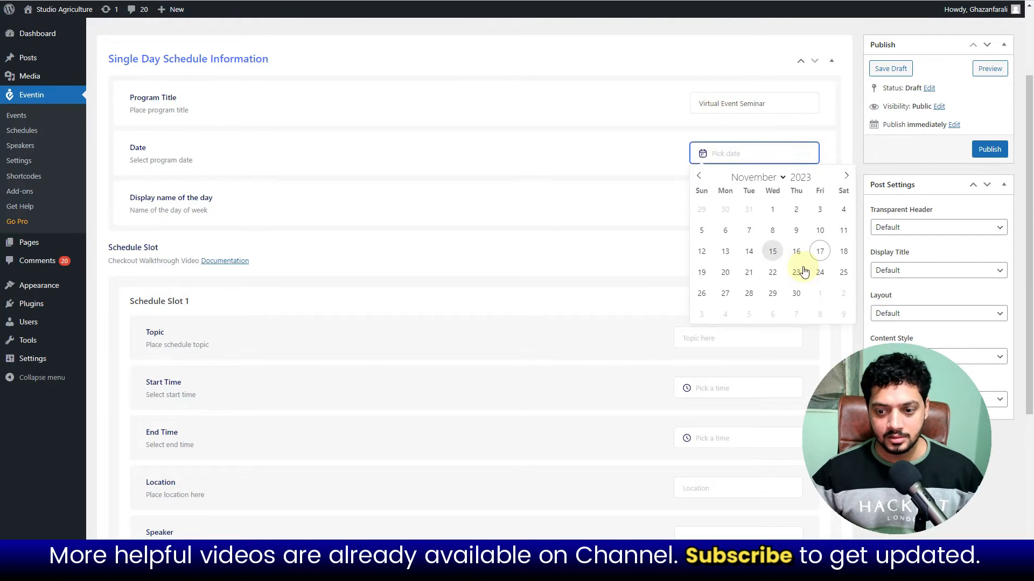
{"action": "left_click", "coordinate": [844, 253]}
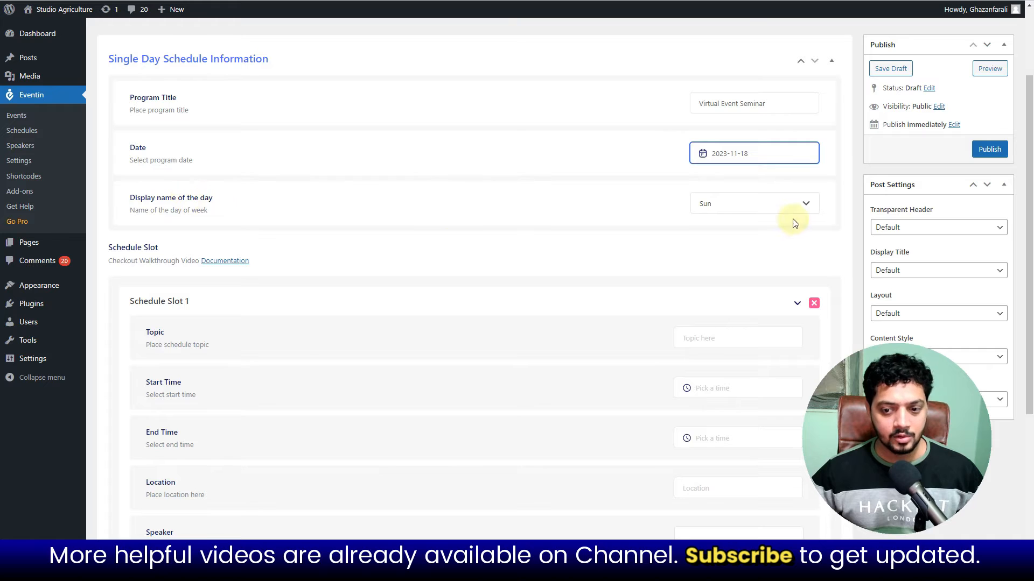
Step: Set the schedule's displayed day name to Mon
{"action": "left_click", "coordinate": [721, 203]}
{"action": "left_click", "coordinate": [730, 274]}
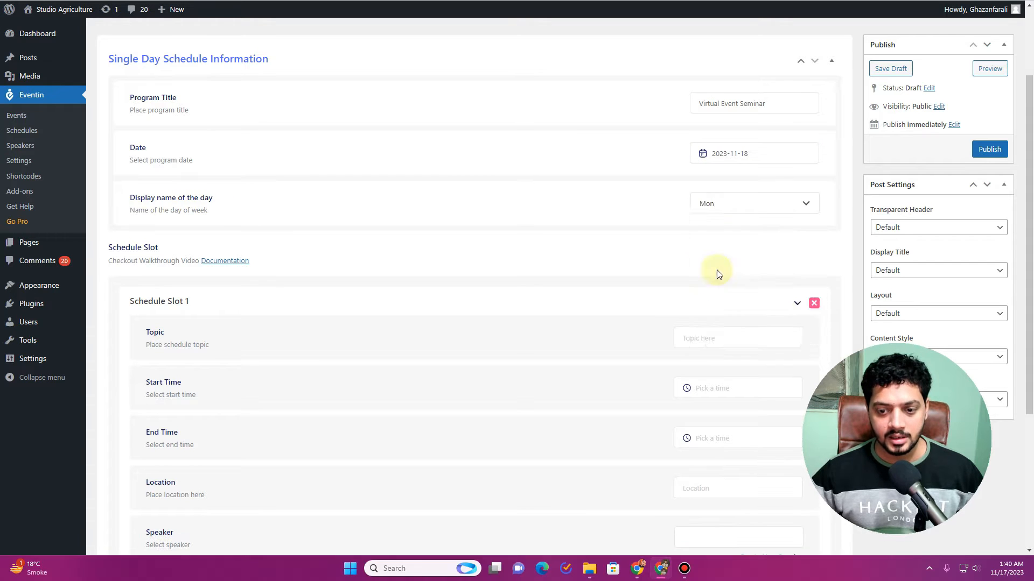
{"action": "scroll", "coordinate": [694, 108], "scroll_direction": "down", "scroll_amount": 2}
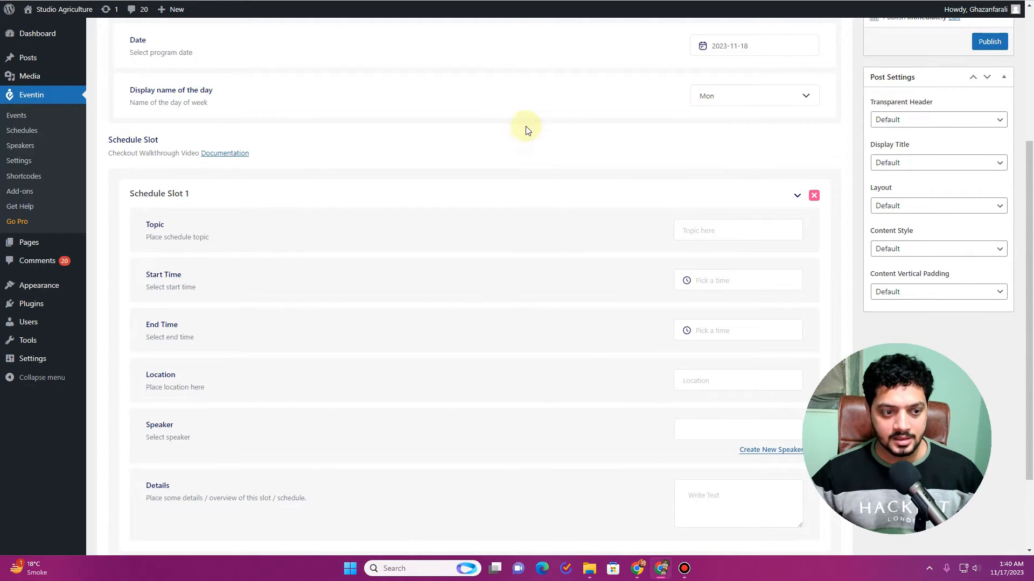
{"action": "scroll", "coordinate": [526, 131], "scroll_direction": "down", "scroll_amount": 2}
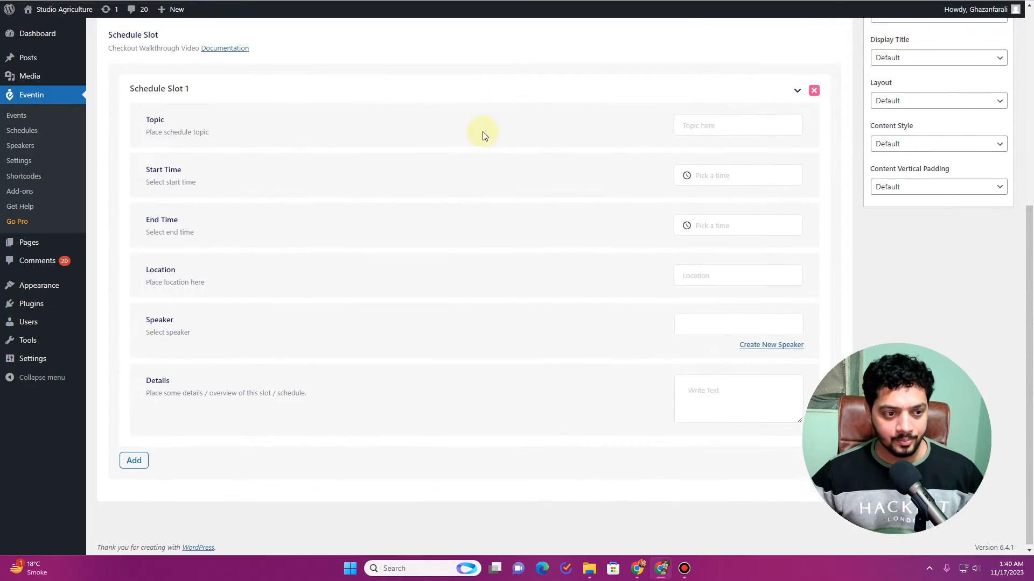
Step: Reuse the program title as the topic of Schedule Slot 1, shortened to "Event Seminar"
{"action": "left_click", "coordinate": [722, 125]}
{"action": "scroll", "coordinate": [700, 135], "scroll_direction": "up", "scroll_amount": 5}
{"action": "scroll", "coordinate": [685, 216], "scroll_direction": "down", "scroll_amount": 1}
{"action": "scroll", "coordinate": [685, 215], "scroll_direction": "up", "scroll_amount": 1}
{"action": "triple_click", "coordinate": [720, 155]}
{"action": "key", "text": "ctrl+c"}
{"action": "scroll", "coordinate": [595, 253], "scroll_direction": "down", "scroll_amount": 4}
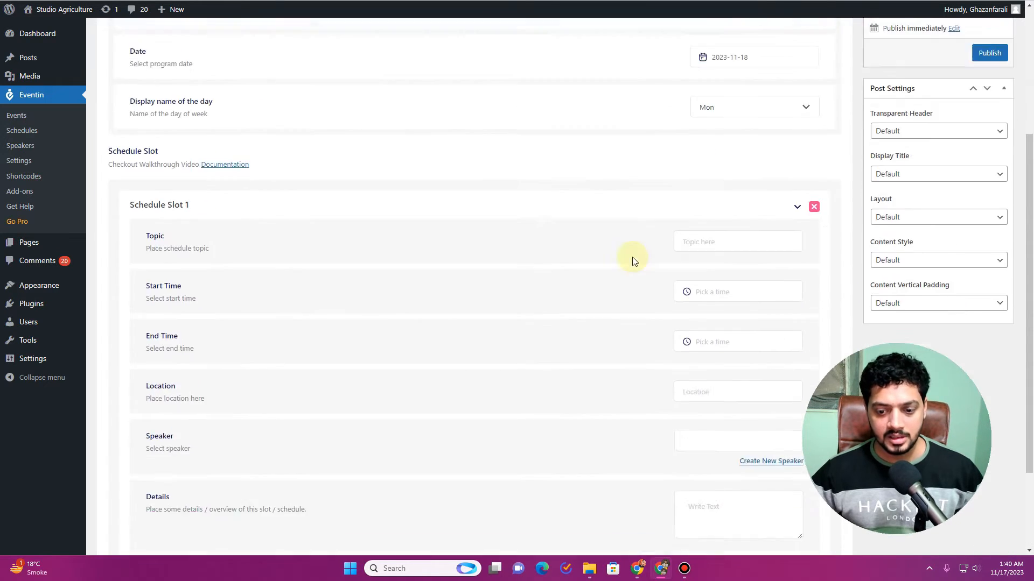
{"action": "left_click", "coordinate": [710, 181]}
{"action": "key", "text": "ctrl+v"}
{"action": "left_click_drag", "start_coordinate": [704, 178], "coordinate": [770, 176]}
{"action": "left_click", "coordinate": [706, 177]}
{"action": "left_click_drag", "start_coordinate": [705, 177], "coordinate": [657, 180]}
{"action": "key", "text": "BackSpace"}
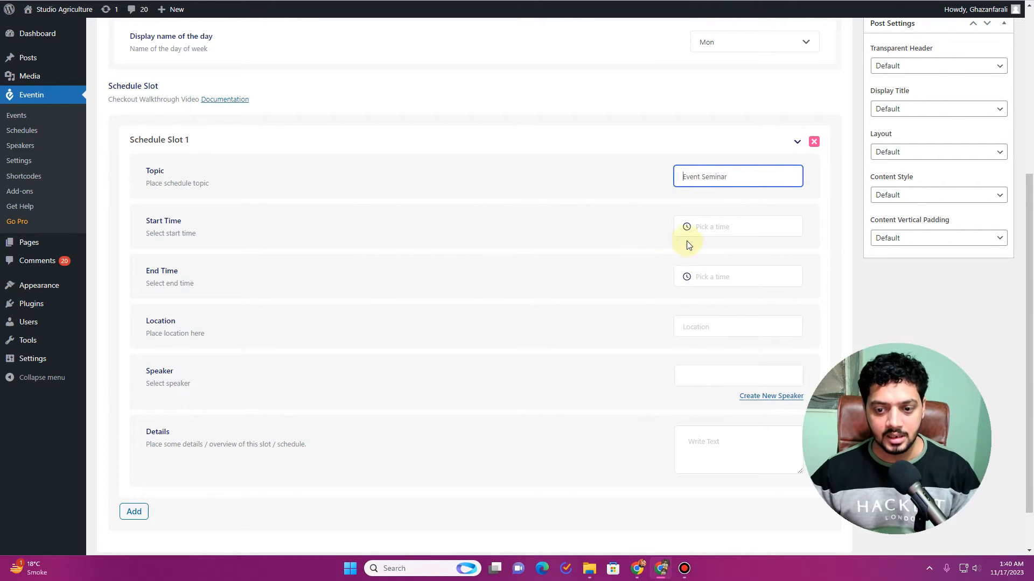
Step: Set Schedule Slot 1 to start at 7:00 PM and end at 8:00 PM
{"action": "left_click", "coordinate": [700, 226]}
{"action": "left_click", "coordinate": [708, 249]}
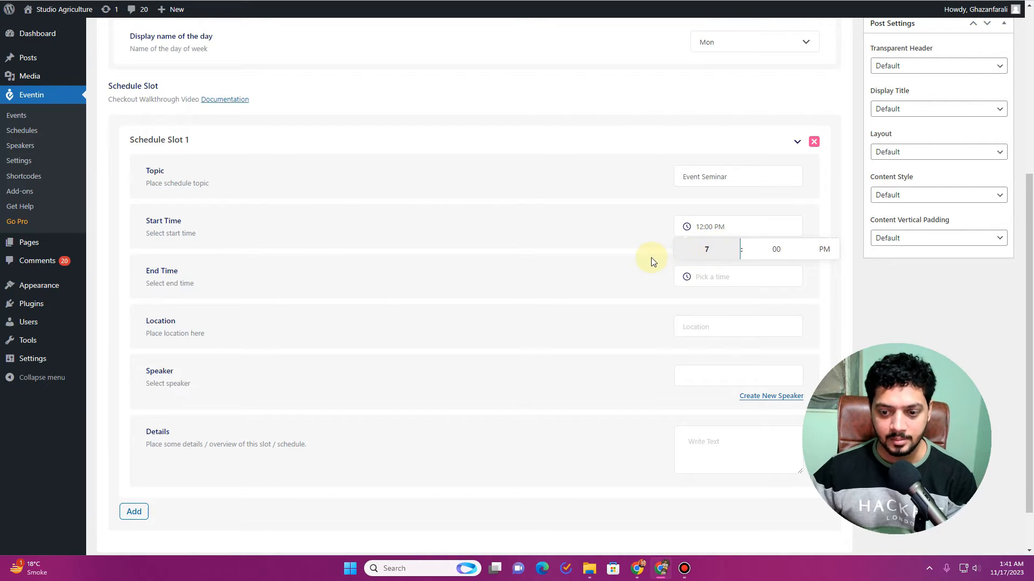
{"action": "left_click", "coordinate": [718, 276]}
{"action": "left_click", "coordinate": [709, 300]}
{"action": "type", "text": "8"}
{"action": "left_click", "coordinate": [609, 298]}
Step: Enter "new York" as the slot's location and assign the second listed speaker to it
{"action": "scroll", "coordinate": [620, 300], "scroll_direction": "down", "scroll_amount": 1}
{"action": "left_click", "coordinate": [716, 272]}
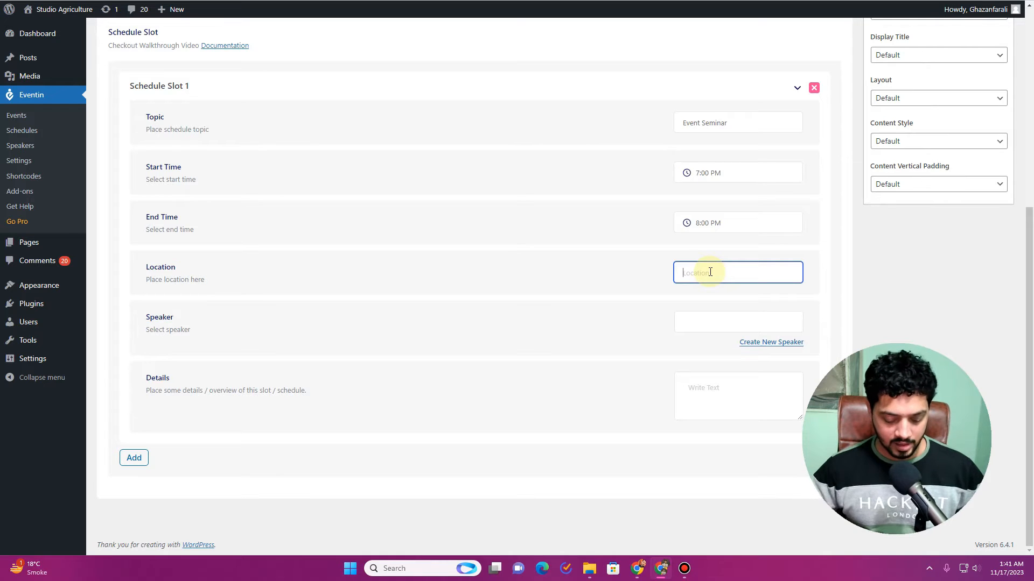
{"action": "left_click", "coordinate": [732, 323]}
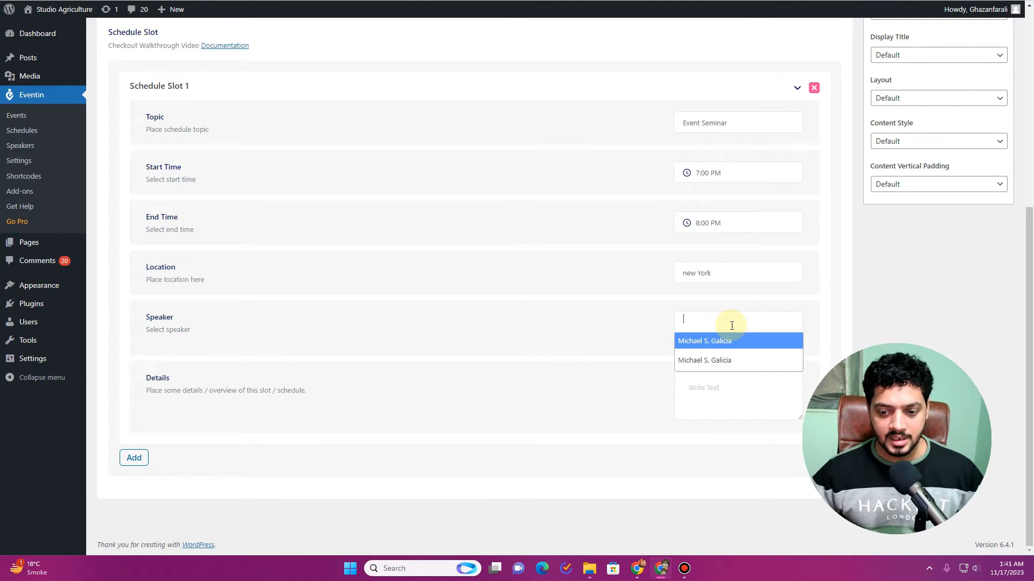
{"action": "left_click", "coordinate": [713, 360]}
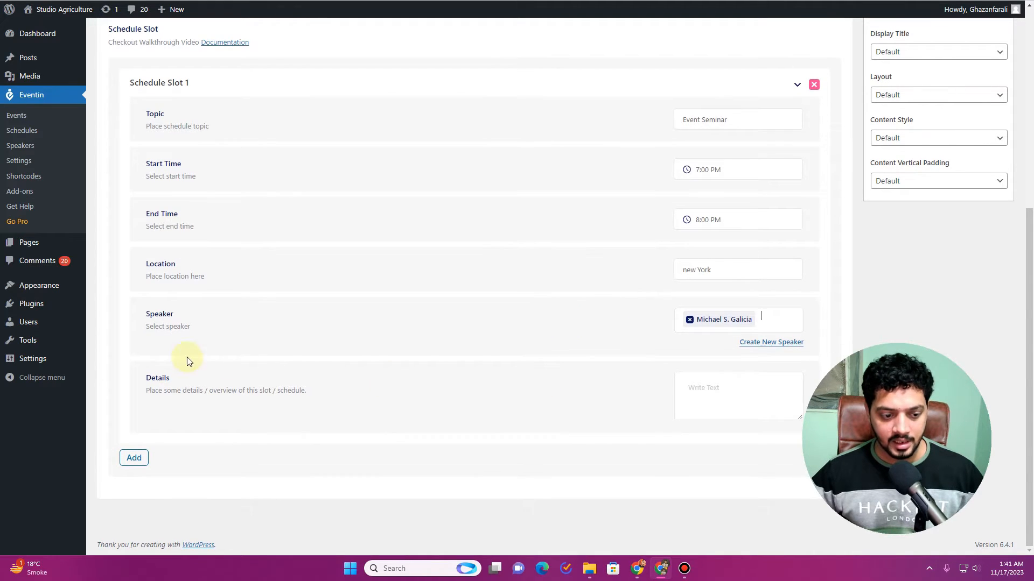
Step: Fill the slot's details with the demo event page's "Sed ut perspiciatis" text, through "inventor", and add a second schedule slot
{"action": "left_click", "coordinate": [699, 389]}
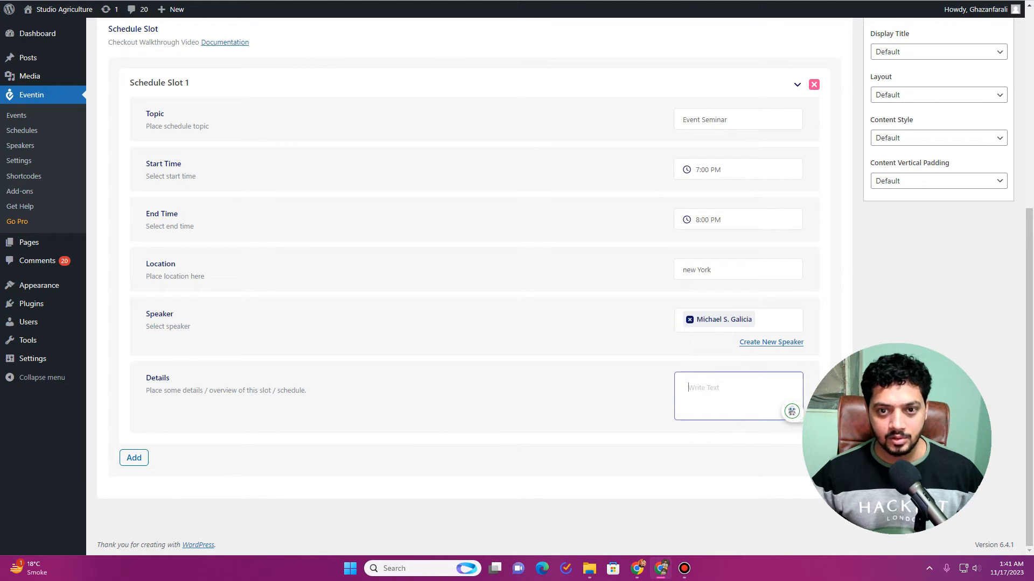
{"action": "left_click", "coordinate": [584, 0]}
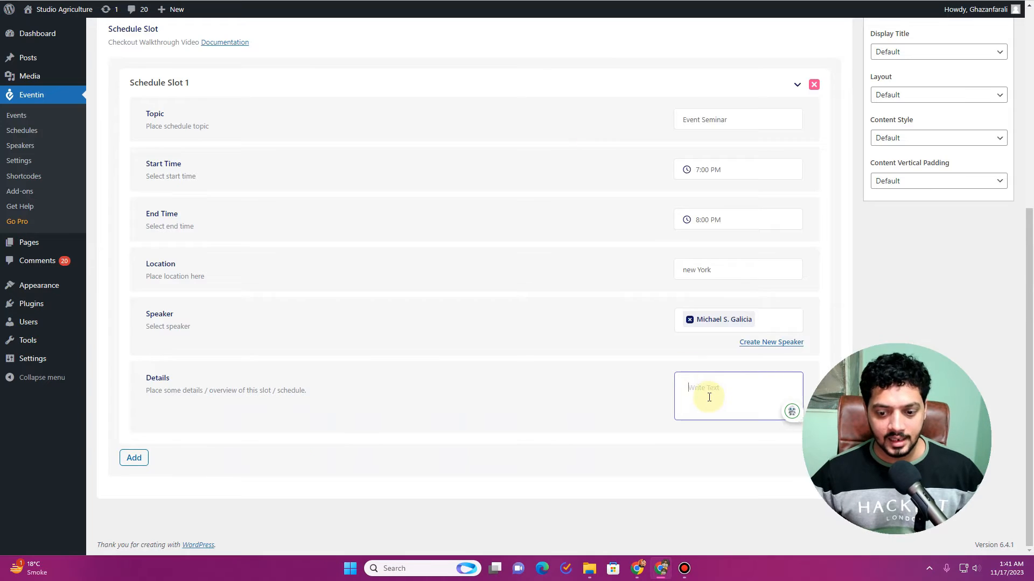
{"action": "type", "text": "Sed ut perspiciatis unde omnis iste natus error sit voluptatem accusantium doloremque laudantium totam rem aperiam eaque ipsa quae ab illo inventor"}
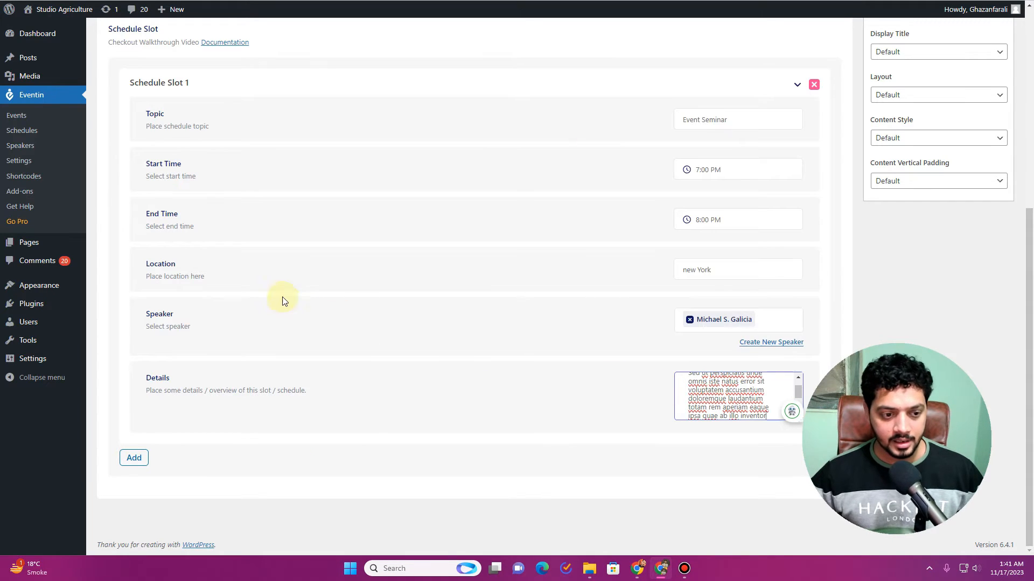
{"action": "left_click", "coordinate": [135, 459]}
{"action": "scroll", "coordinate": [592, 305], "scroll_direction": "down", "scroll_amount": 2}
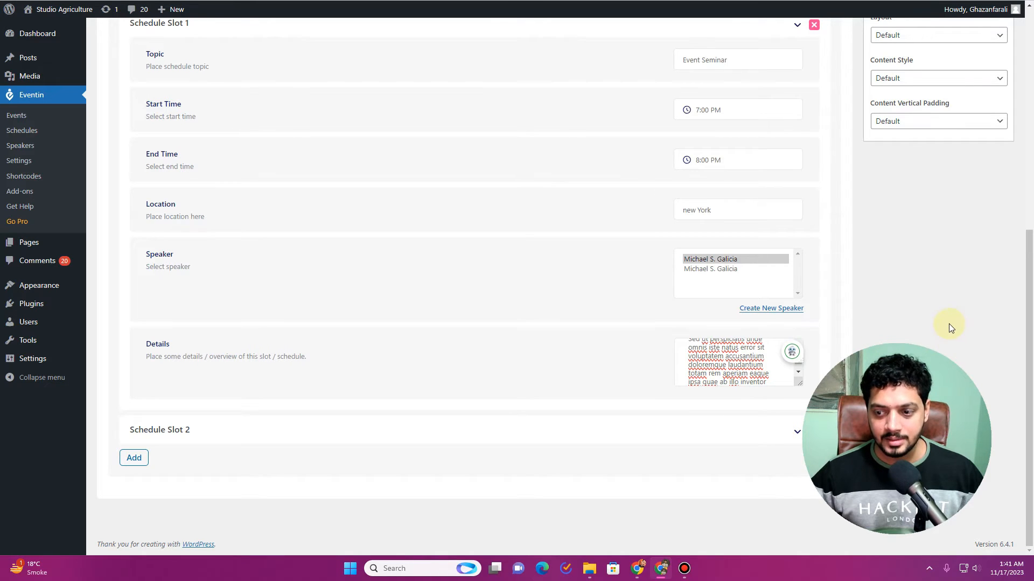
Step: Publish the schedule and open its public page in a new tab
{"action": "scroll", "coordinate": [948, 325], "scroll_direction": "up", "scroll_amount": 7}
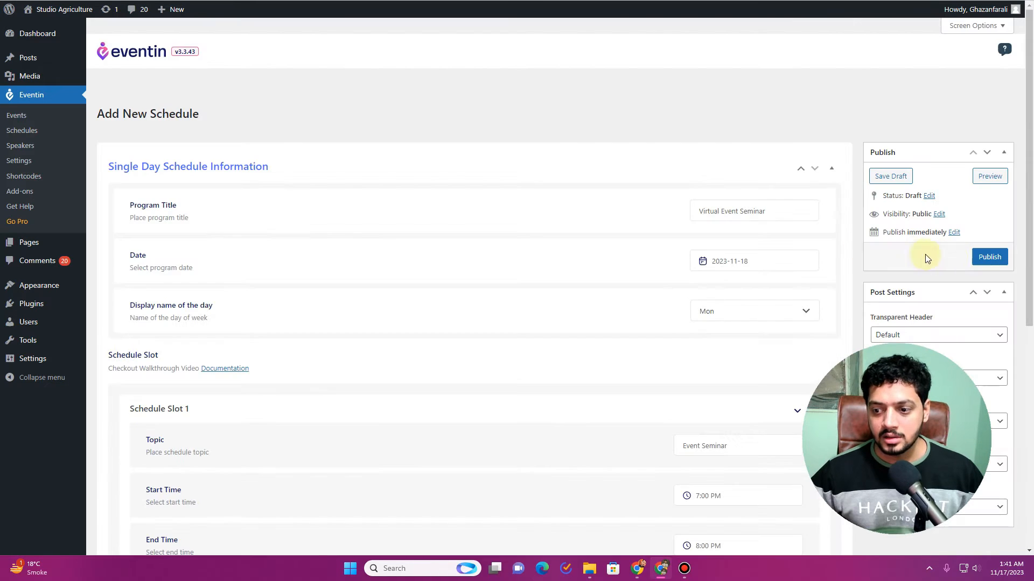
{"action": "left_click", "coordinate": [994, 259]}
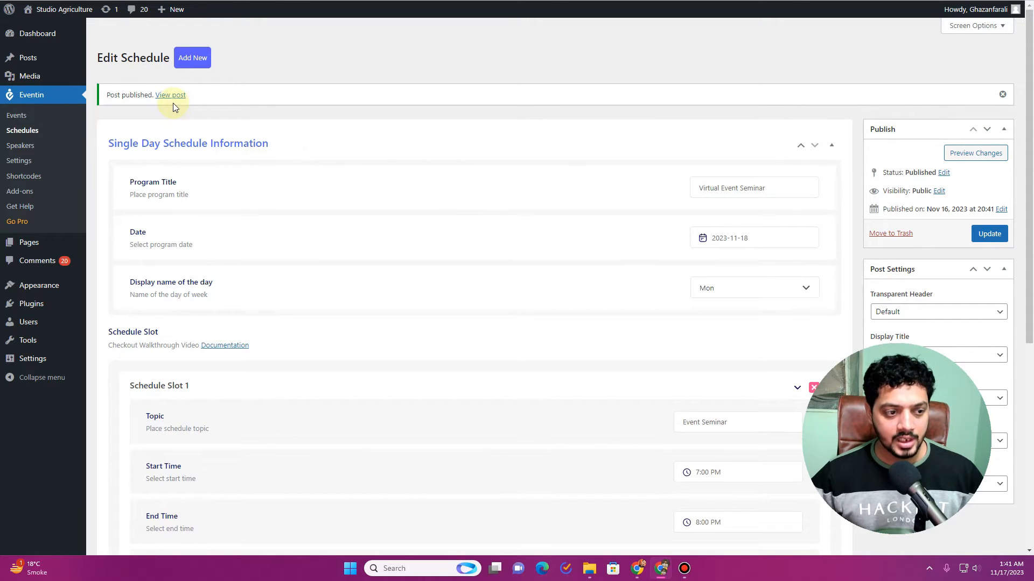
{"action": "right_click", "coordinate": [173, 98]}
{"action": "left_click", "coordinate": [186, 109]}
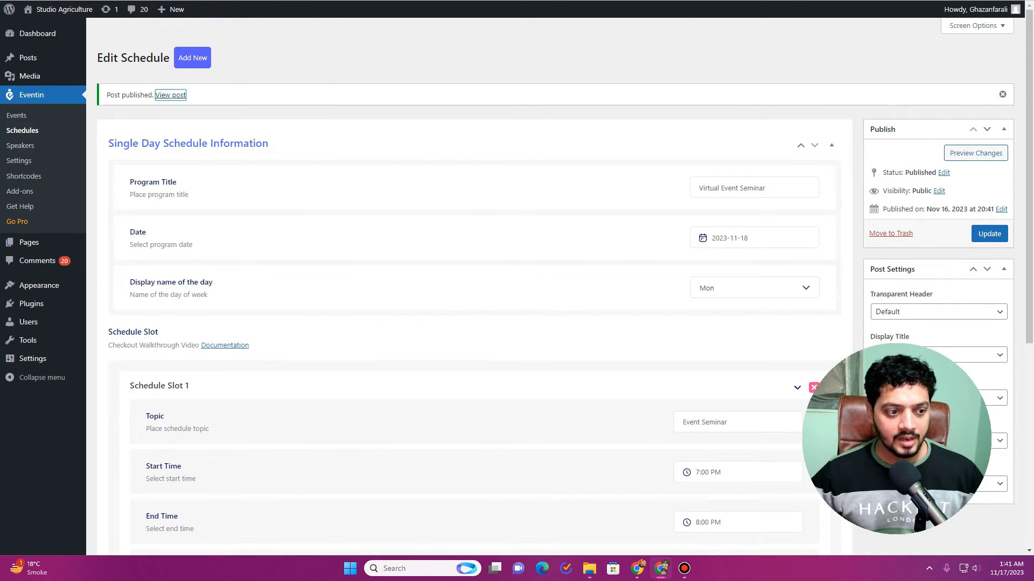
{"action": "left_click", "coordinate": [604, 1]}
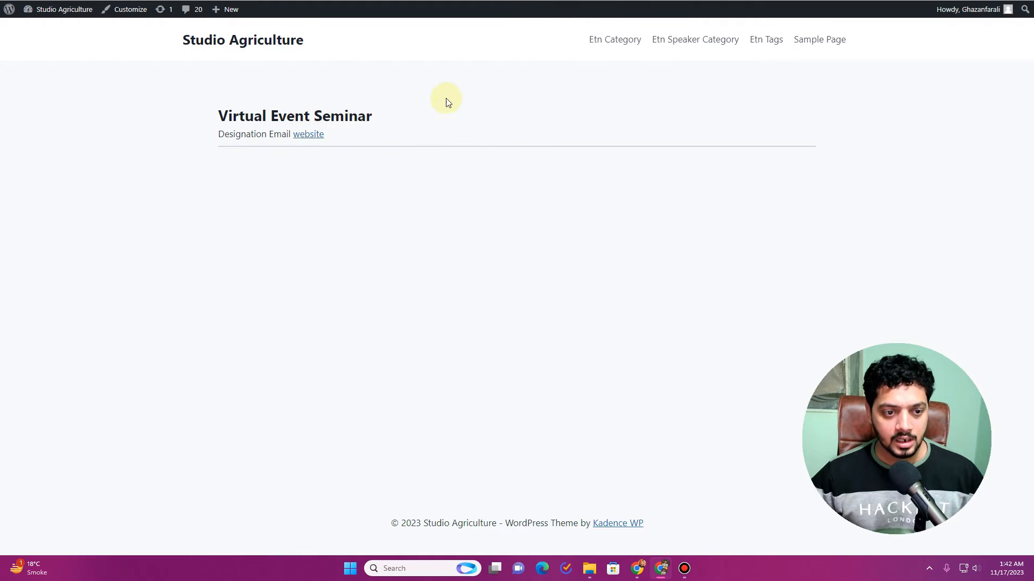
Step: Start a new Eventin event titled "Way To Get Through To Your Event", copied from the demo event page
{"action": "left_click", "coordinate": [516, 1]}
{"action": "left_click", "coordinate": [37, 118]}
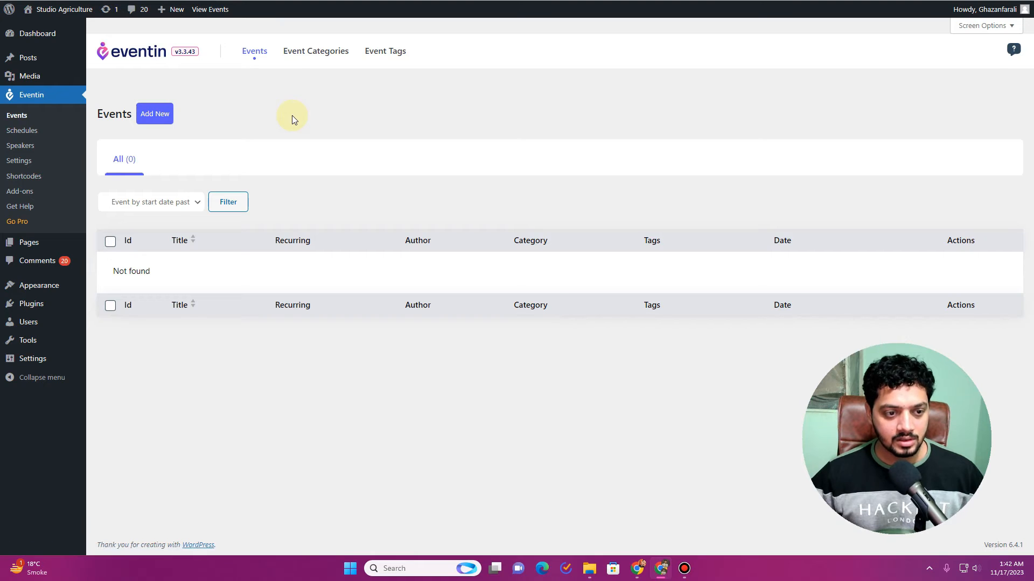
{"action": "left_click", "coordinate": [142, 117]}
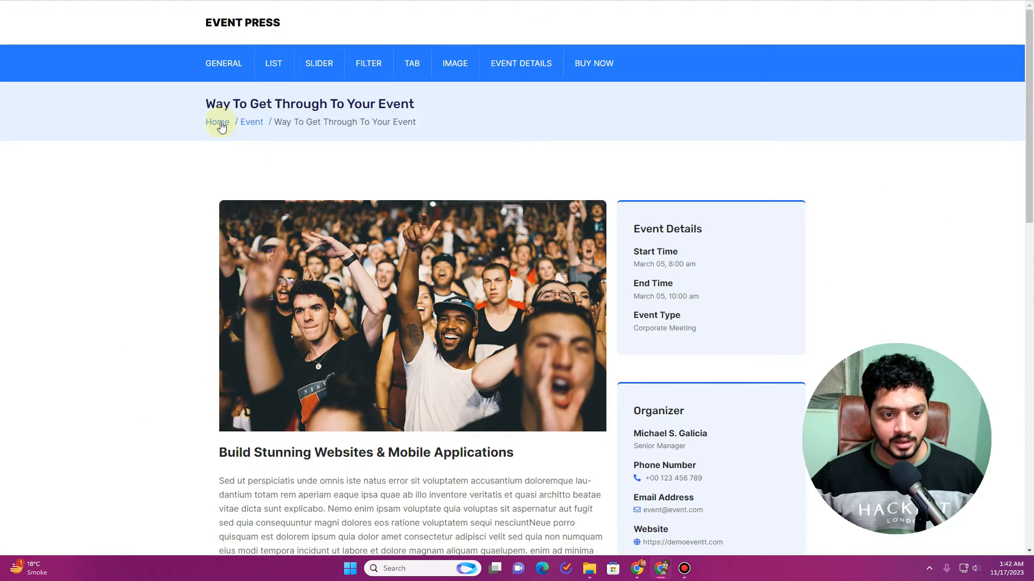
{"action": "left_click_drag", "start_coordinate": [200, 105], "coordinate": [401, 101]}
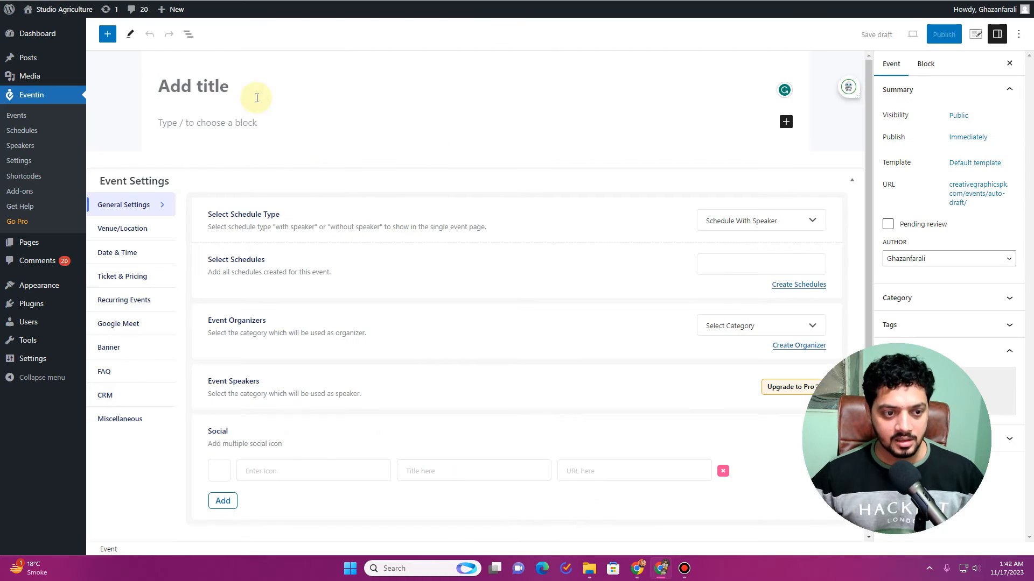
{"action": "type", "text": "Way To Get Through To Your Event"}
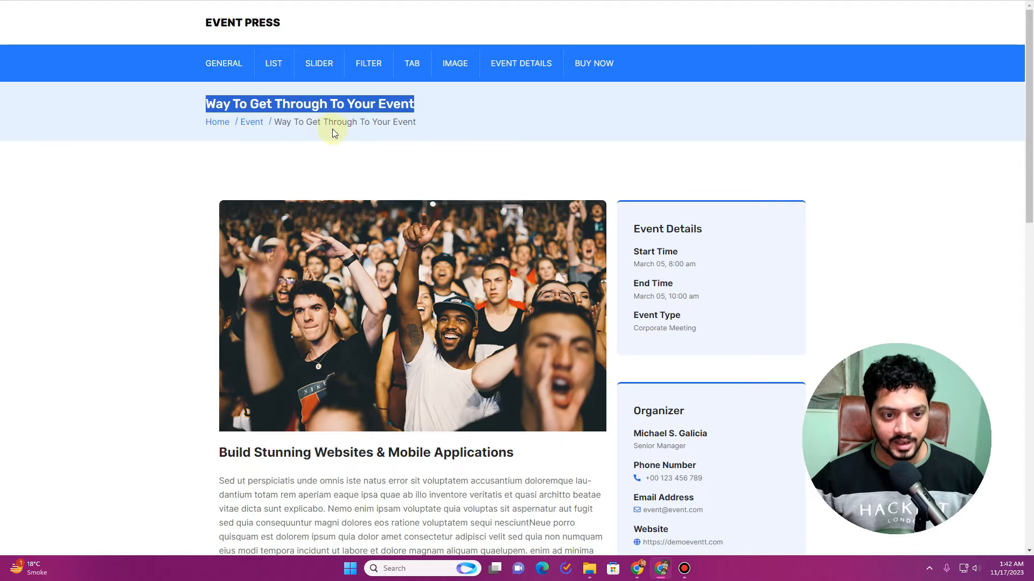
Step: Copy the two description paragraphs, "Sed ut perspiciatis" through "non numquam eius", from the demo event page into the event's body
{"action": "scroll", "coordinate": [234, 186], "scroll_direction": "down", "scroll_amount": 5}
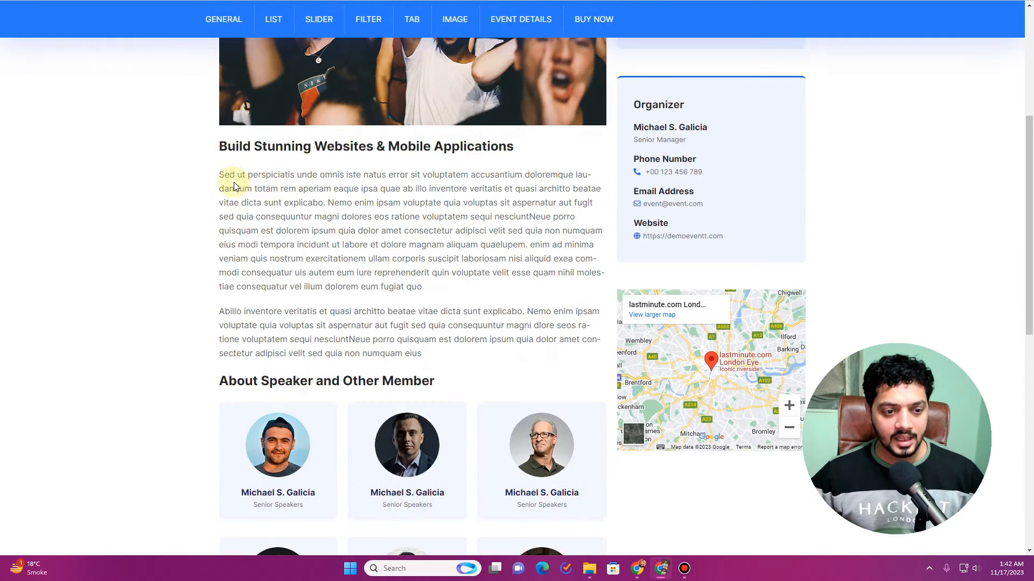
{"action": "left_click_drag", "start_coordinate": [219, 174], "coordinate": [483, 355]}
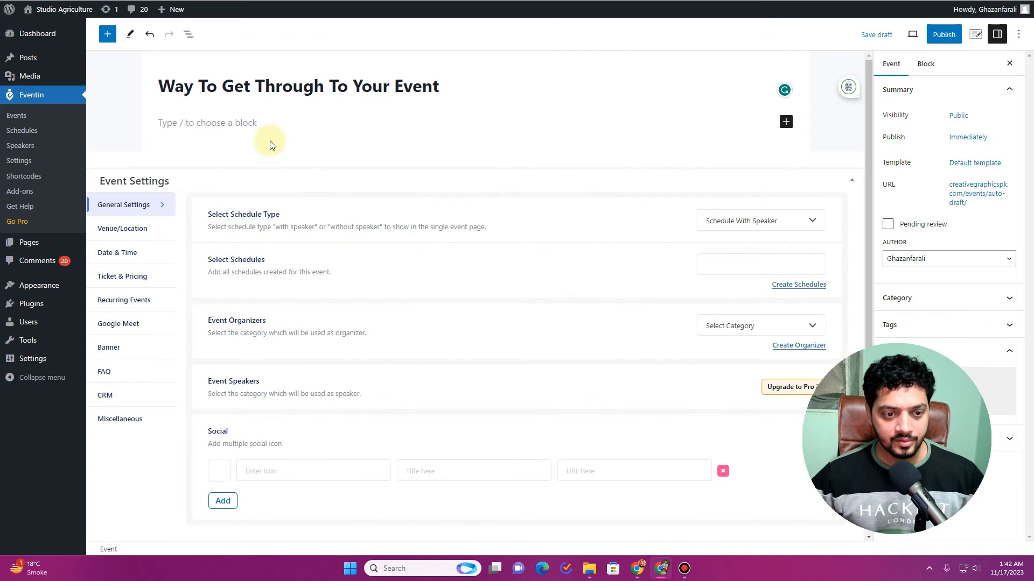
{"action": "left_click", "coordinate": [267, 125]}
{"action": "key", "text": "ctrl+v"}
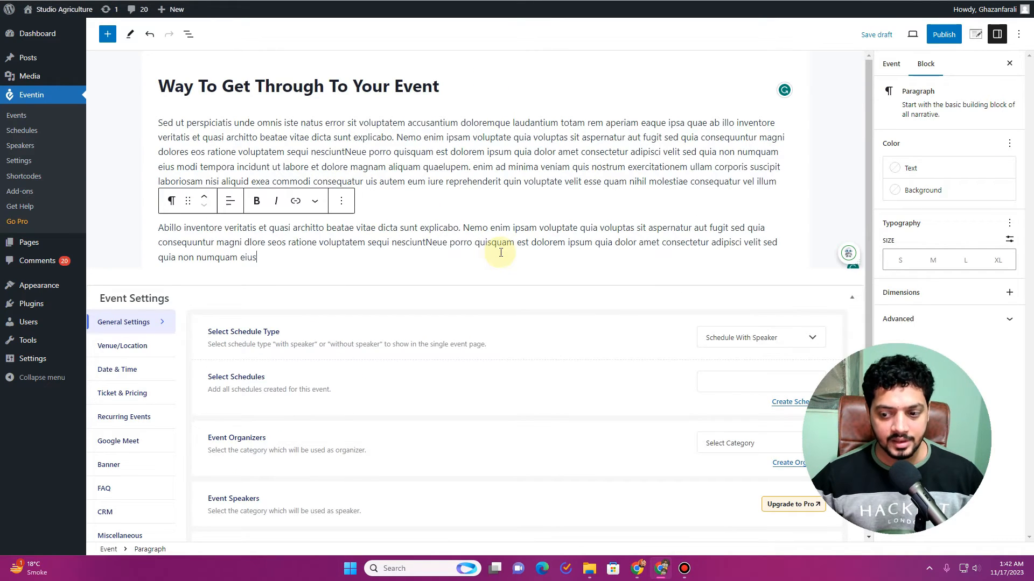
Step: Switch the event's schedule type to Schedule Without Speaker and back to Schedule With Speaker
{"action": "scroll", "coordinate": [467, 240], "scroll_direction": "down", "scroll_amount": 4}
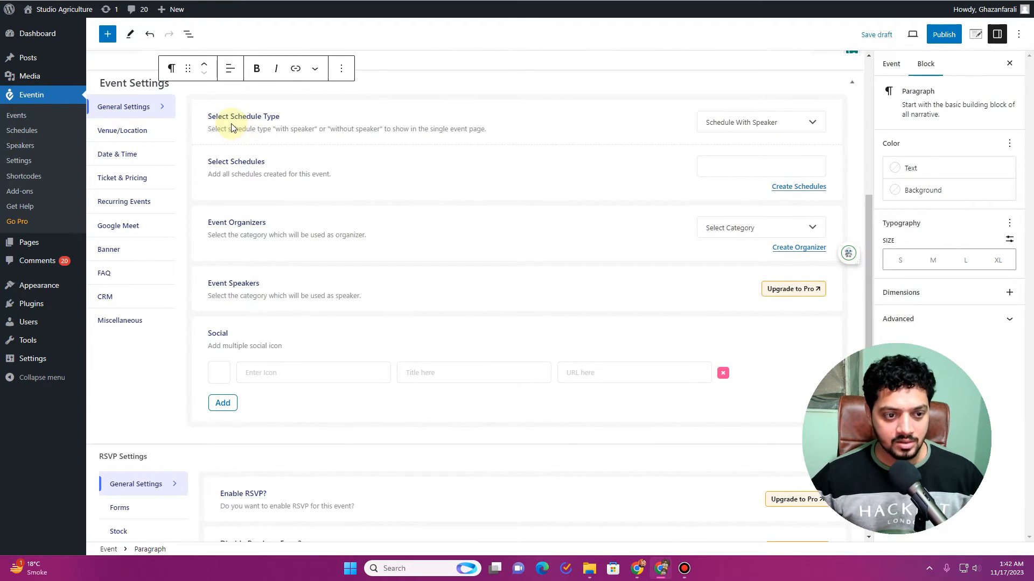
{"action": "left_click", "coordinate": [757, 128]}
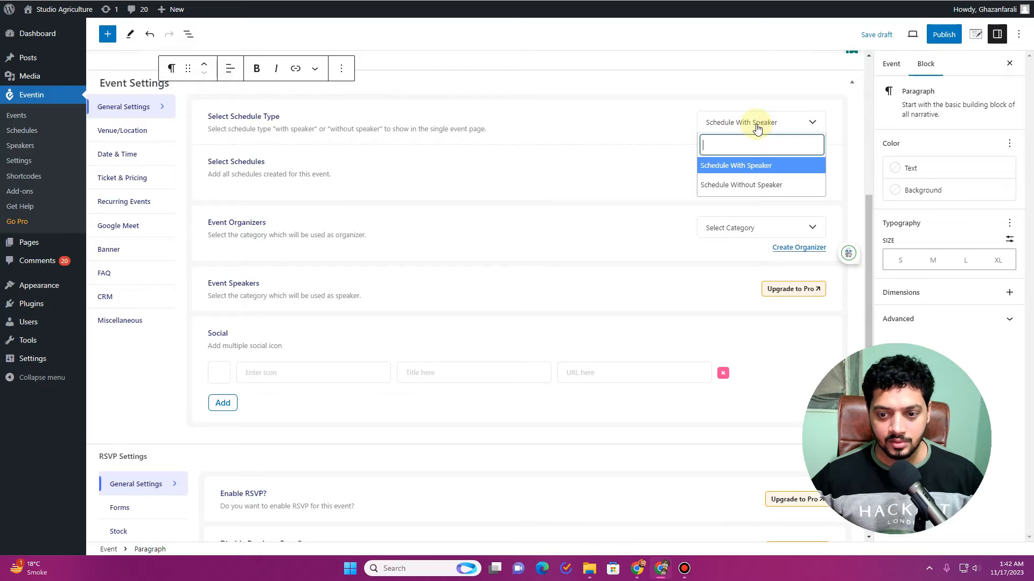
{"action": "left_click", "coordinate": [752, 185]}
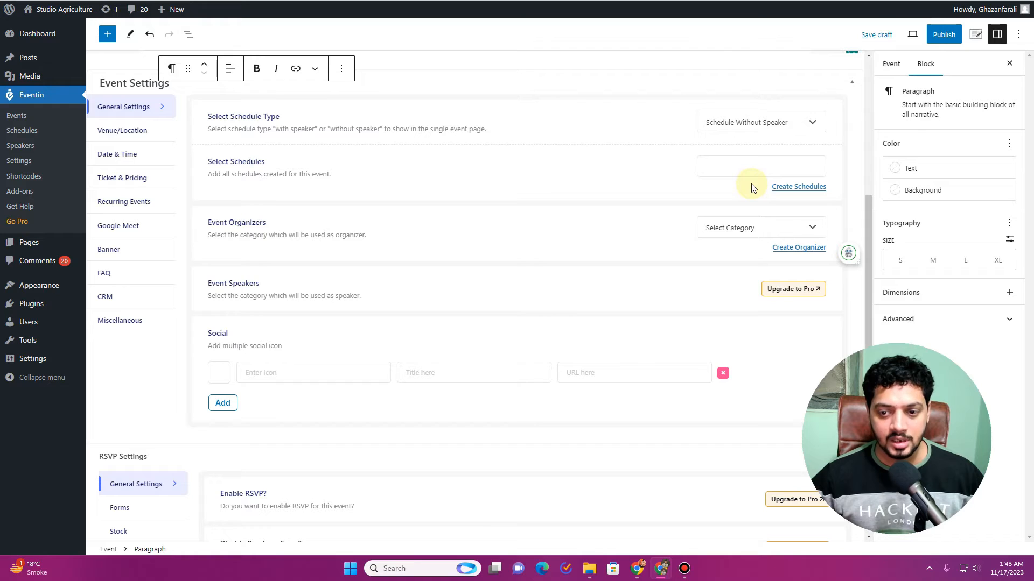
{"action": "left_click", "coordinate": [759, 120]}
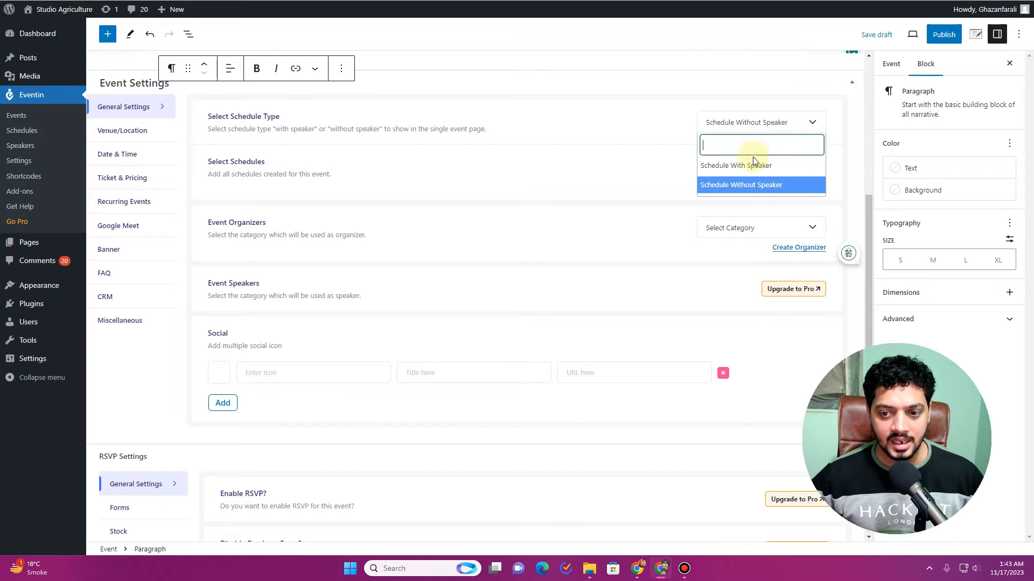
{"action": "left_click", "coordinate": [755, 167]}
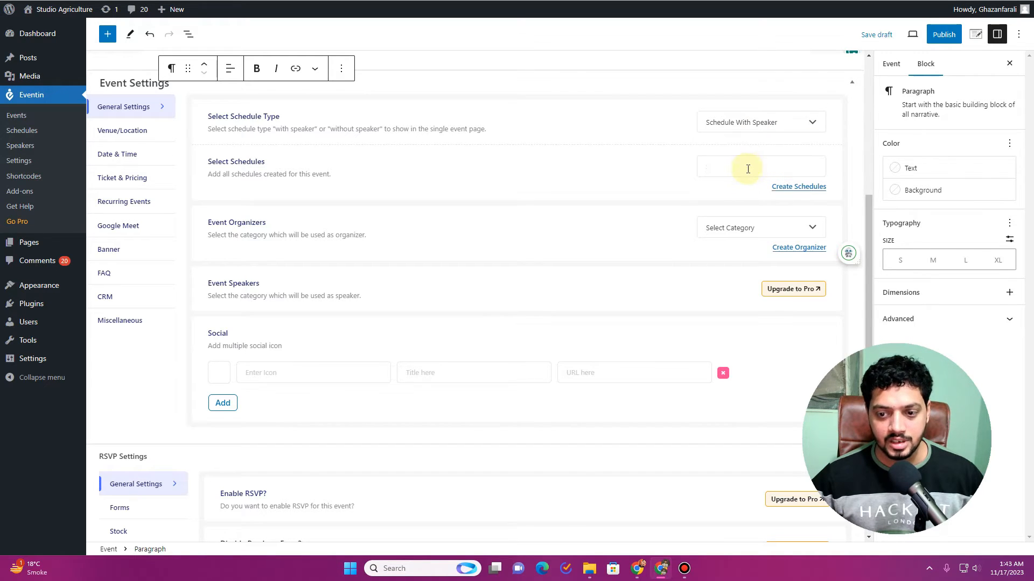
Step: Assign the "Virtual Event Seminar (2023-11-18)" schedule to the event and set its event organizers category to Organizer
{"action": "left_click", "coordinate": [745, 169]}
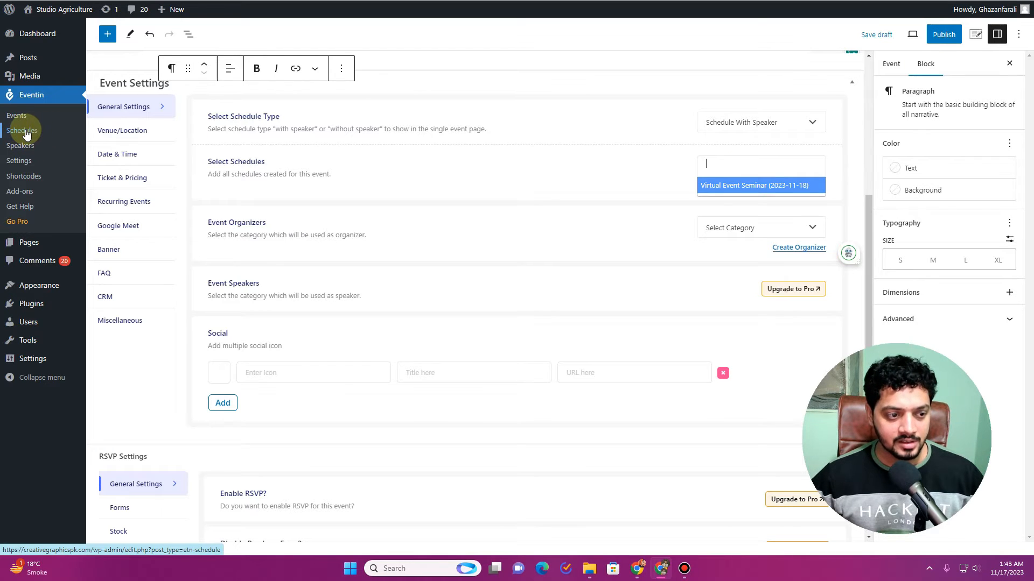
{"action": "left_click", "coordinate": [738, 186]}
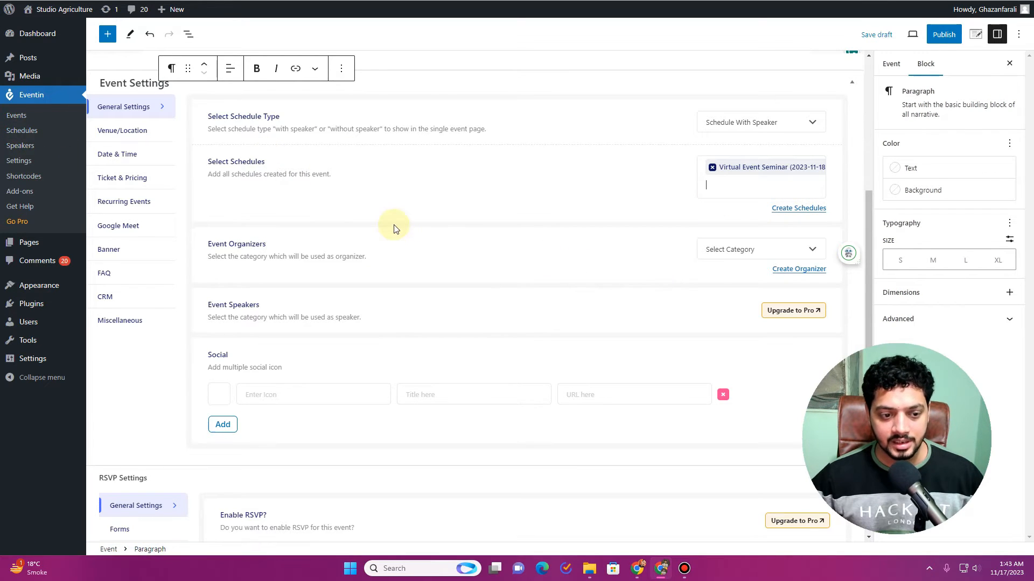
{"action": "scroll", "coordinate": [425, 227], "scroll_direction": "down", "scroll_amount": 1}
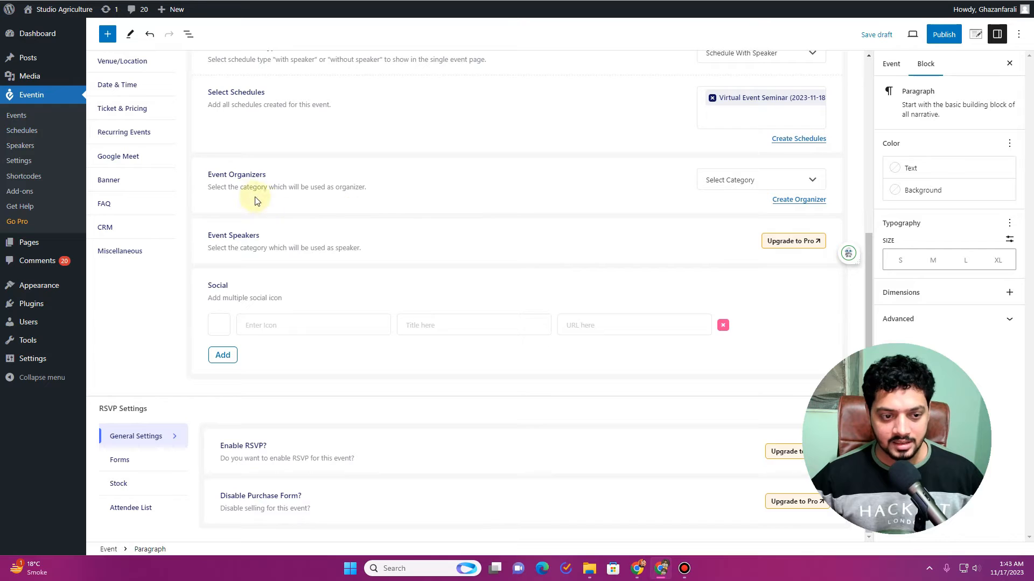
{"action": "left_click", "coordinate": [754, 183]}
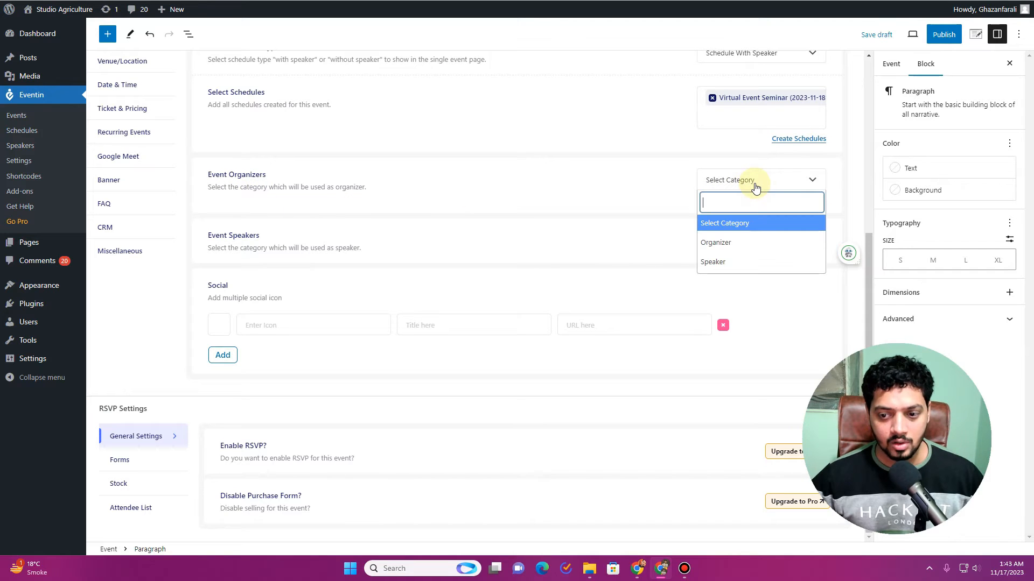
{"action": "left_click", "coordinate": [733, 249]}
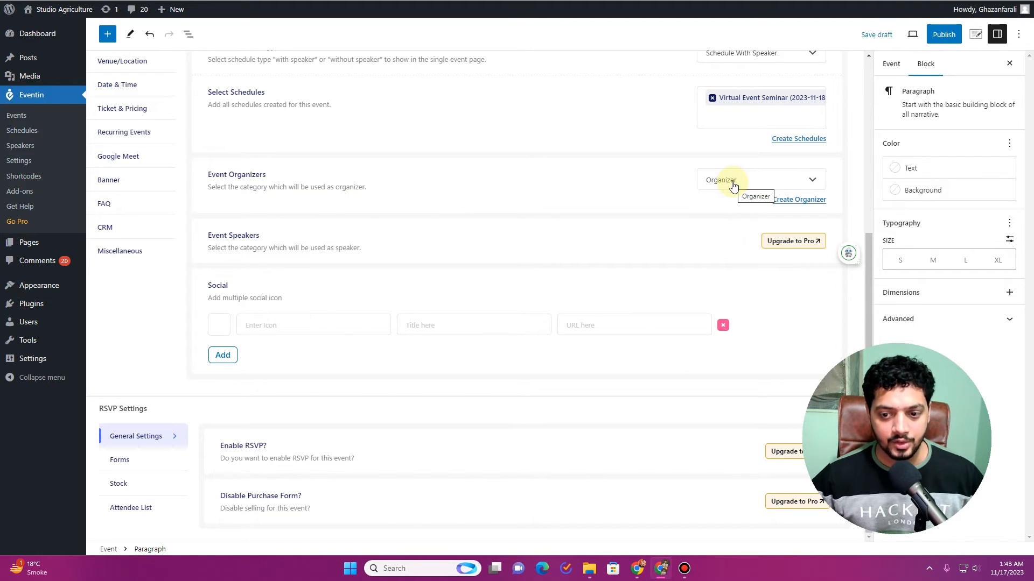
{"action": "left_click", "coordinate": [733, 185]}
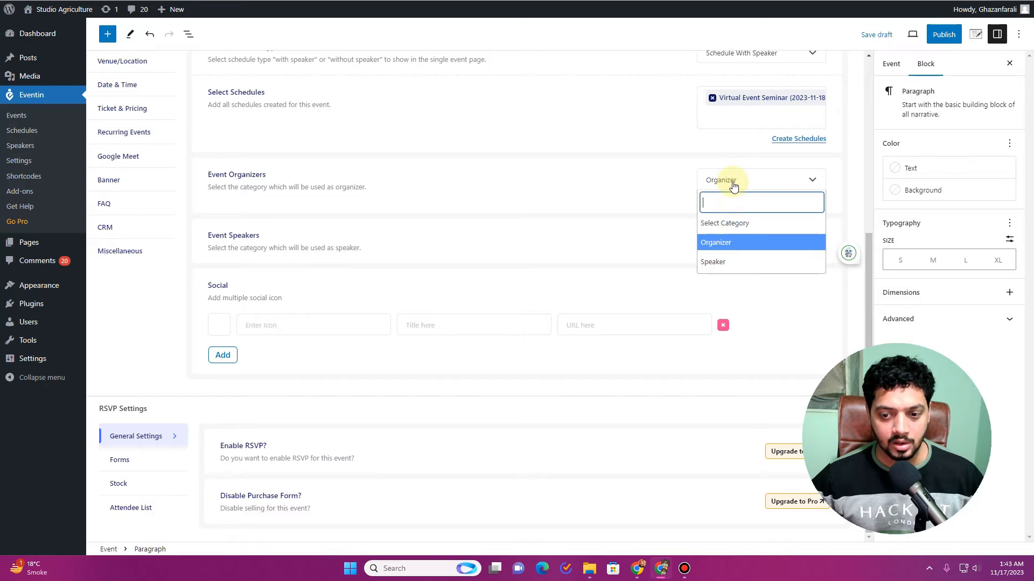
Step: Switch the event organizers category to Speaker and back to Organizer
{"action": "left_click", "coordinate": [740, 268]}
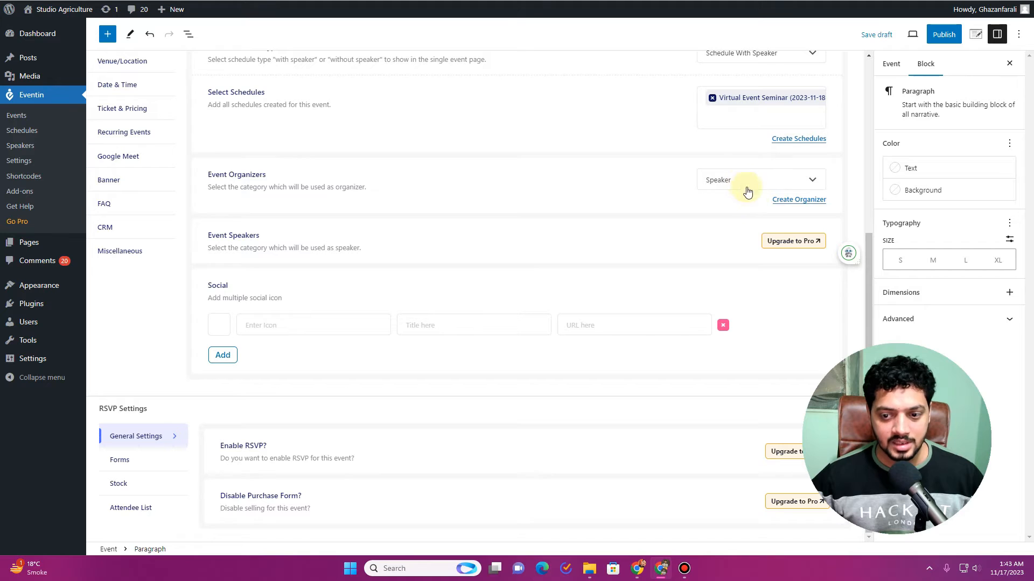
{"action": "left_click", "coordinate": [754, 180]}
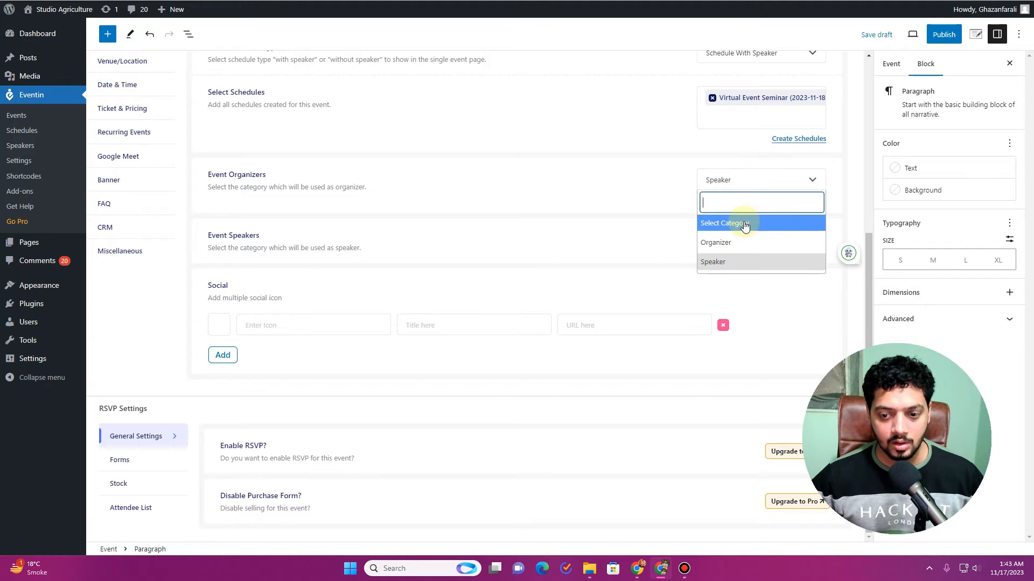
{"action": "left_click", "coordinate": [738, 242]}
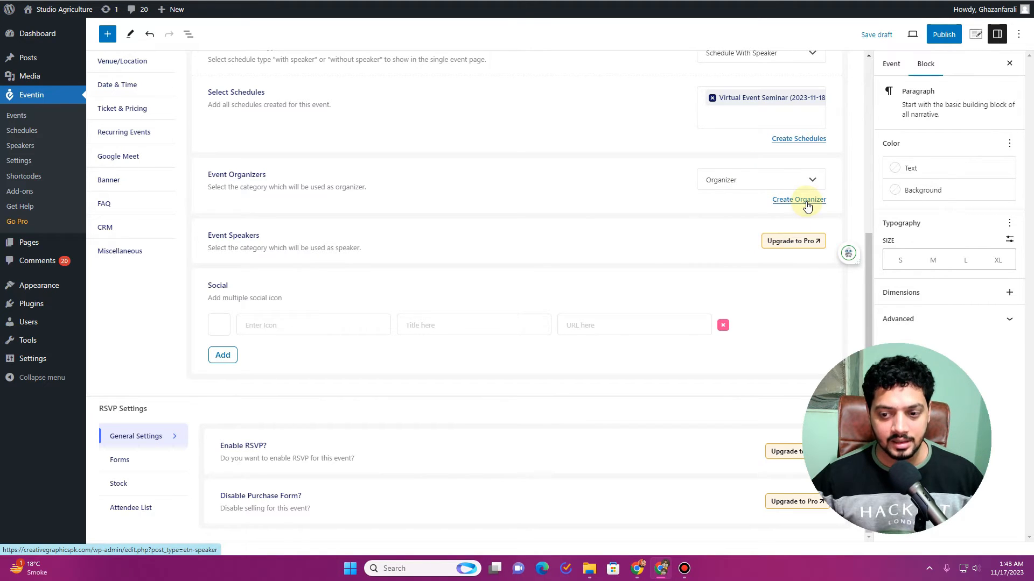
Step: Check the speakers page offered for creating organizers and return to the event editor
{"action": "left_click", "coordinate": [807, 201]}
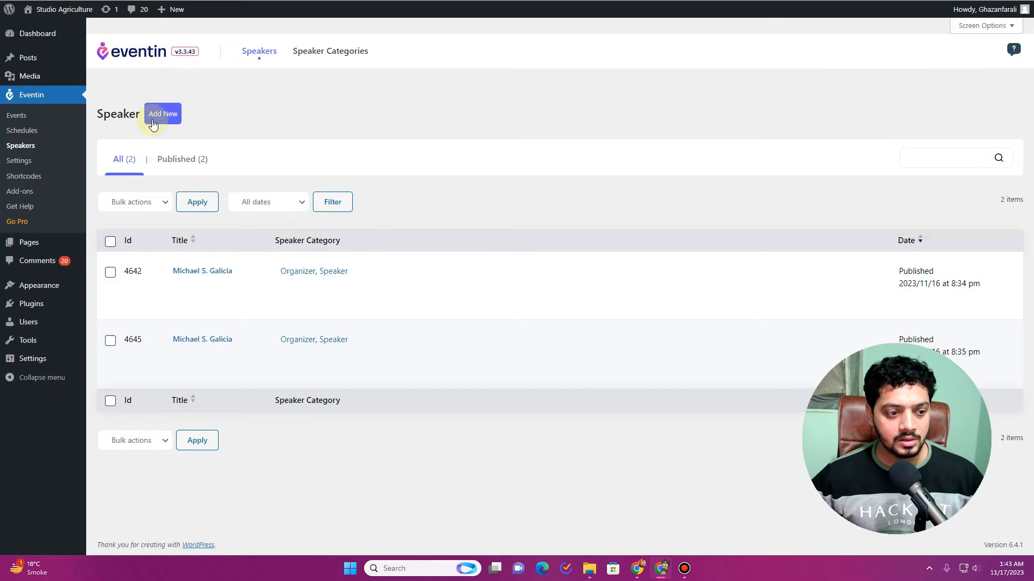
{"action": "left_click", "coordinate": [484, 1]}
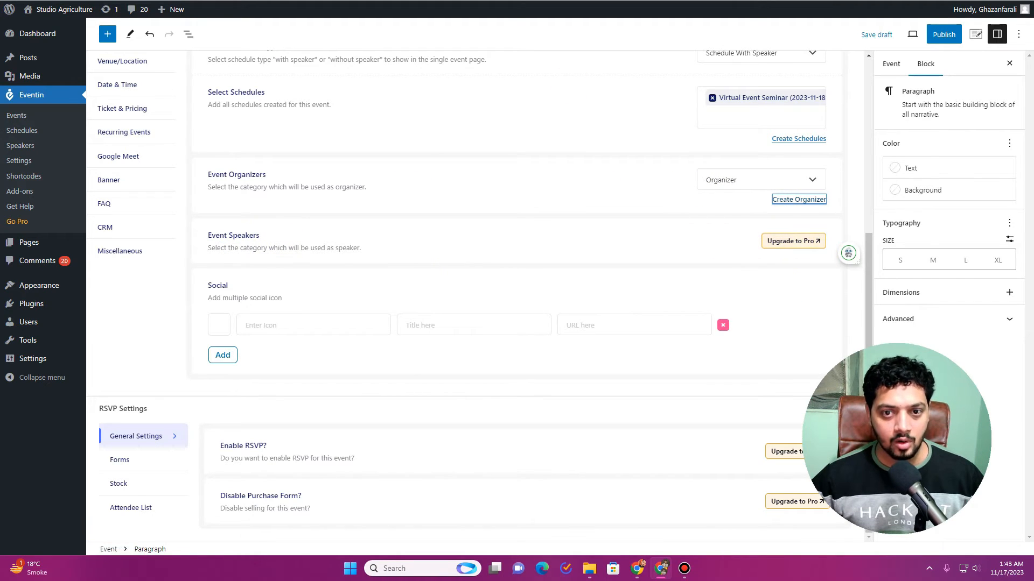
{"action": "left_click", "coordinate": [527, 1]}
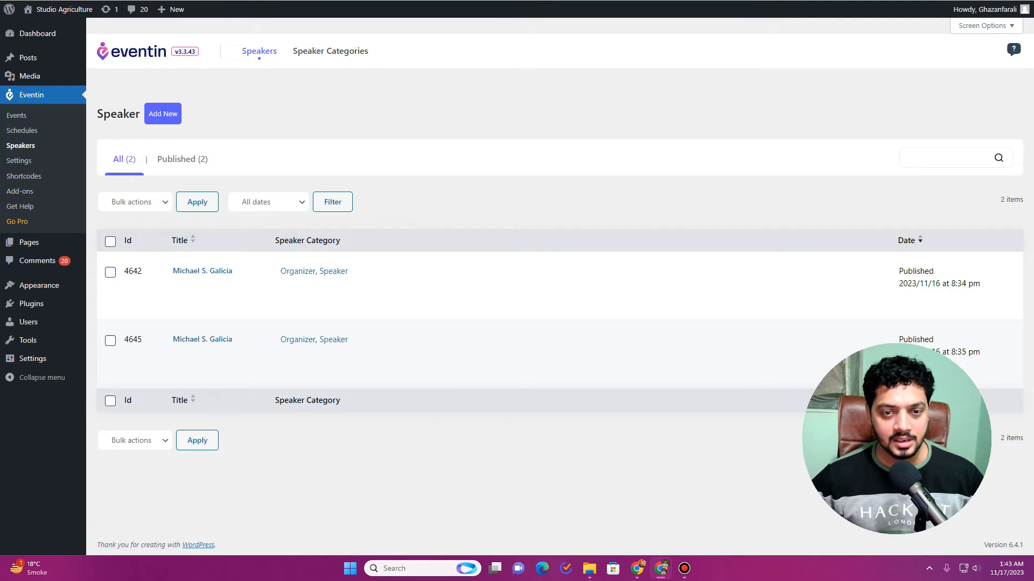
{"action": "left_click", "coordinate": [497, 1]}
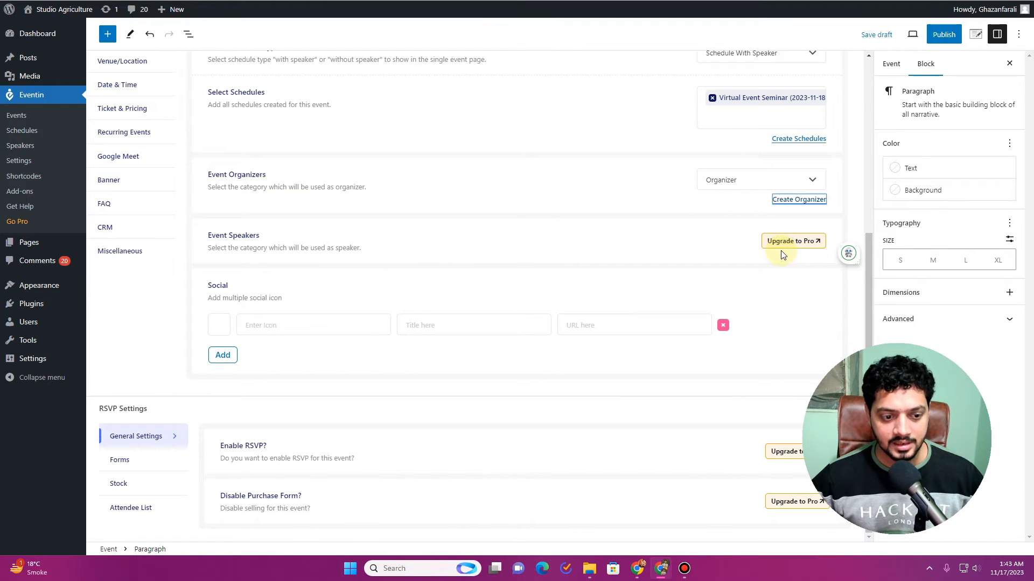
Step: Fill the event's first social entry with the etn-icon fa-facebook-f icon, the title "Facebook" and the URL "#"
{"action": "left_click", "coordinate": [283, 327]}
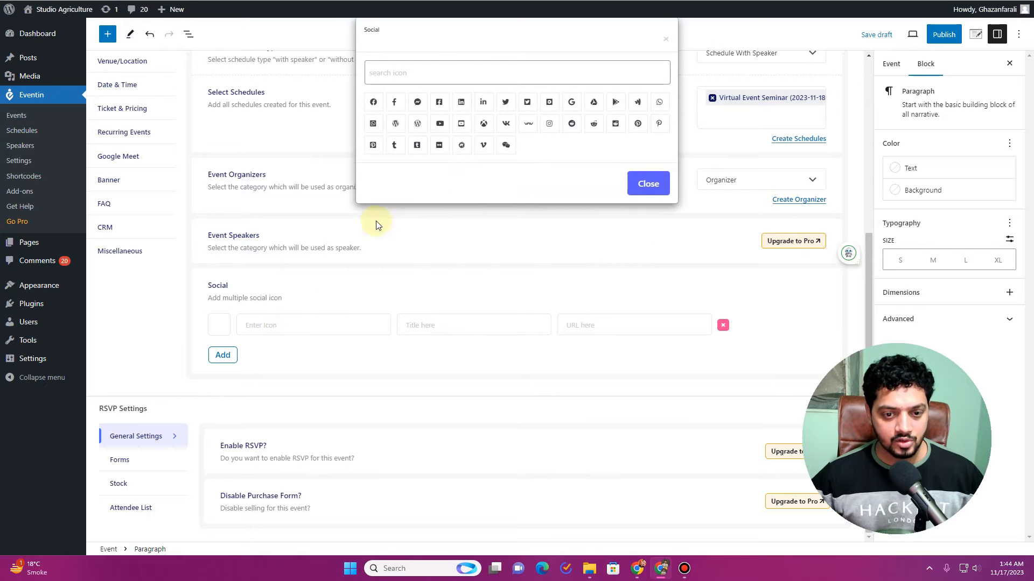
{"action": "left_click", "coordinate": [391, 105]}
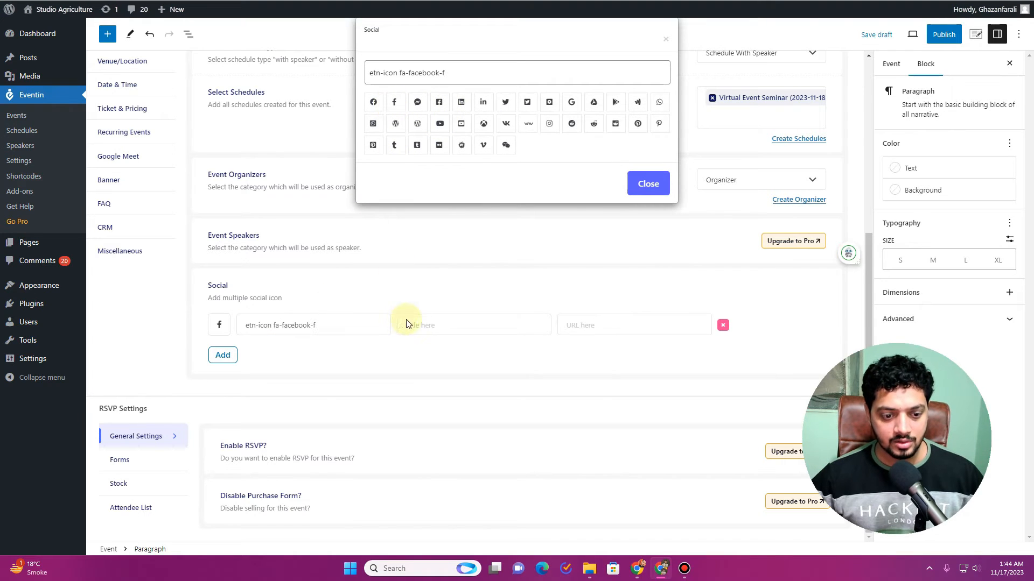
{"action": "left_click", "coordinate": [443, 324]}
{"action": "left_click", "coordinate": [443, 324]}
{"action": "type", "text": "Facebook"}
{"action": "left_click", "coordinate": [616, 326]}
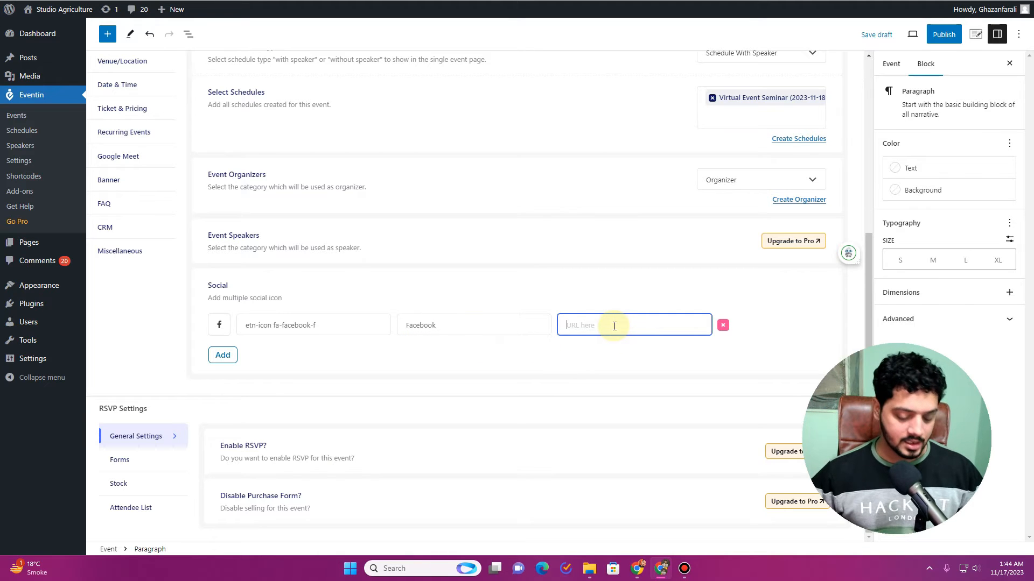
{"action": "type", "text": "#"}
Step: Add a second social entry with the etn-icon fa-linkedin-in icon, the title "Linkedin" and the URL "#"
{"action": "left_click", "coordinate": [223, 355]}
{"action": "left_click", "coordinate": [277, 351]}
{"action": "left_click", "coordinate": [371, 103]}
{"action": "left_click", "coordinate": [457, 354]}
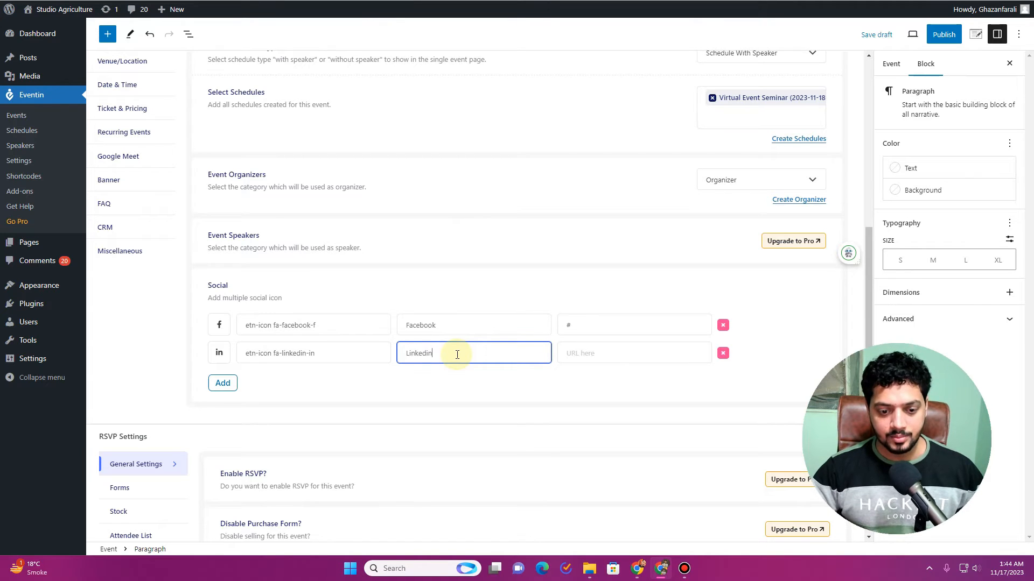
{"action": "scroll", "coordinate": [457, 354], "scroll_direction": "down", "scroll_amount": 1}
{"action": "key", "text": "Tab"}
{"action": "type", "text": "#"}
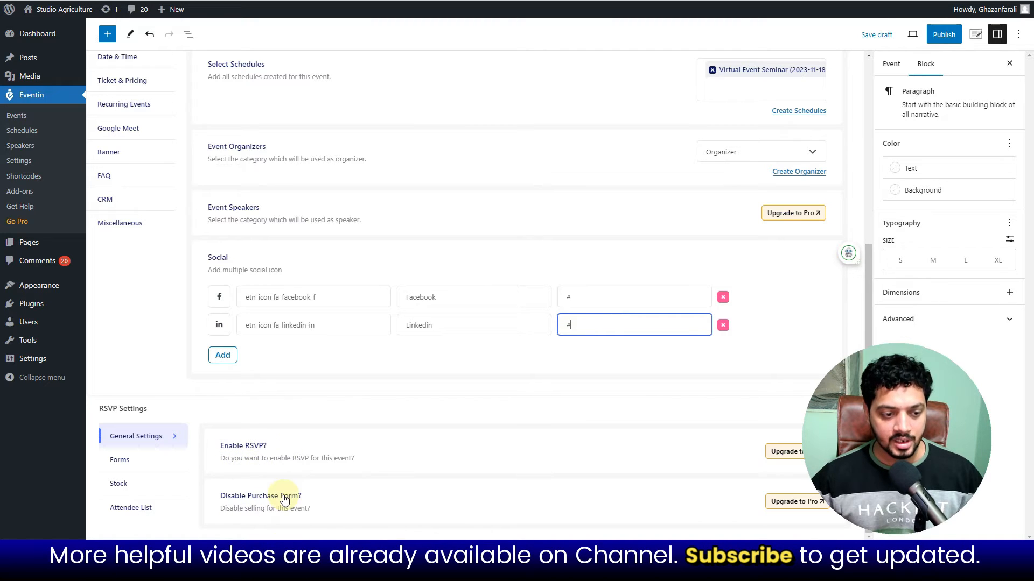
Step: Set the event location to "New York" in the venue settings
{"action": "scroll", "coordinate": [299, 454], "scroll_direction": "up", "scroll_amount": 4}
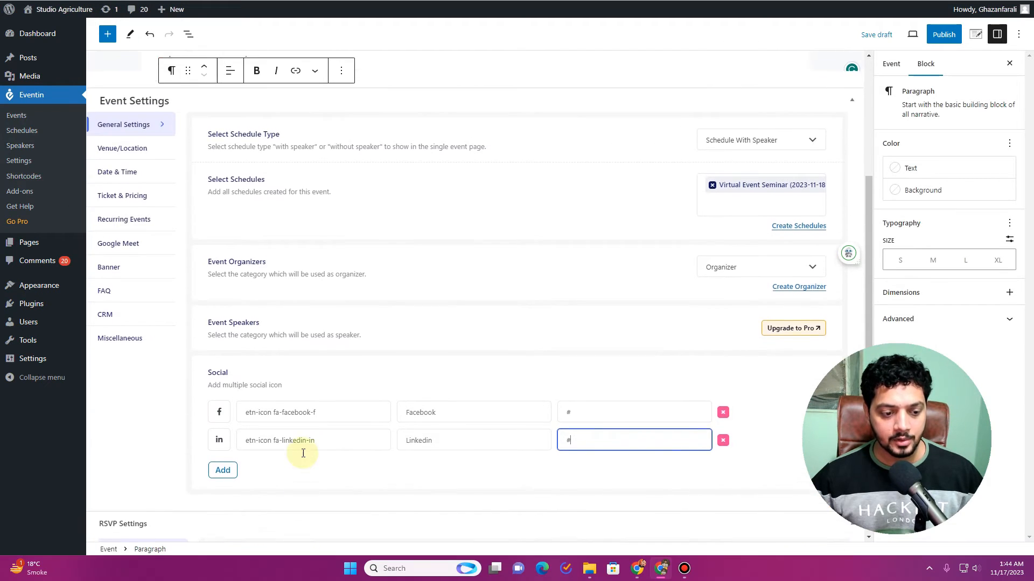
{"action": "scroll", "coordinate": [169, 285], "scroll_direction": "down", "scroll_amount": 4}
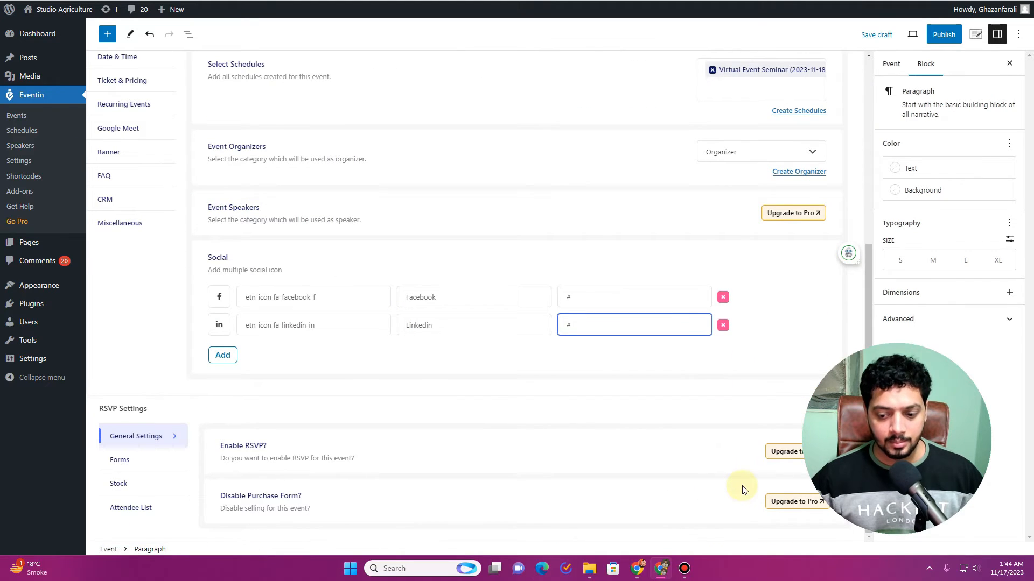
{"action": "scroll", "coordinate": [376, 399], "scroll_direction": "up", "scroll_amount": 1}
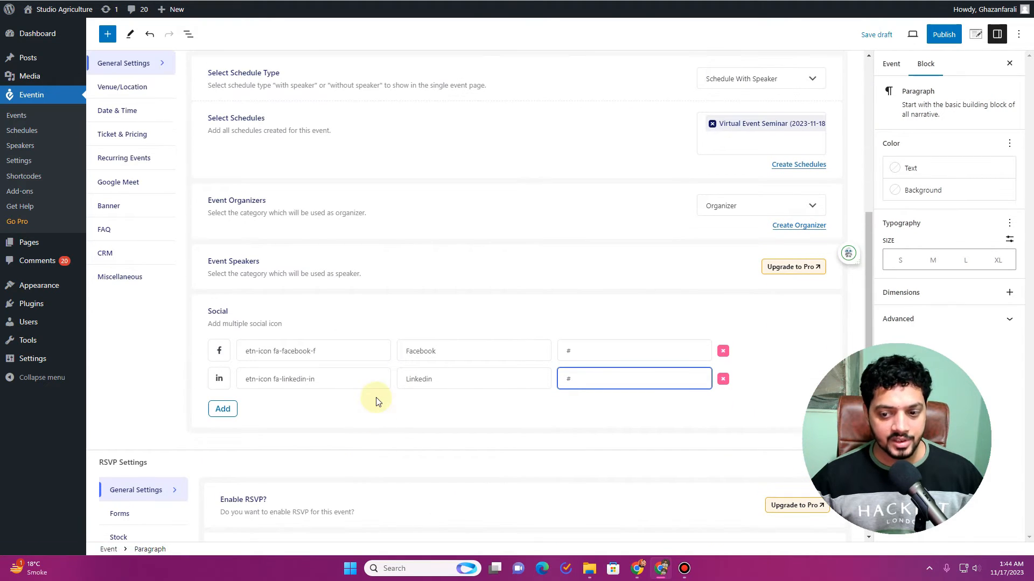
{"action": "left_click", "coordinate": [147, 88]}
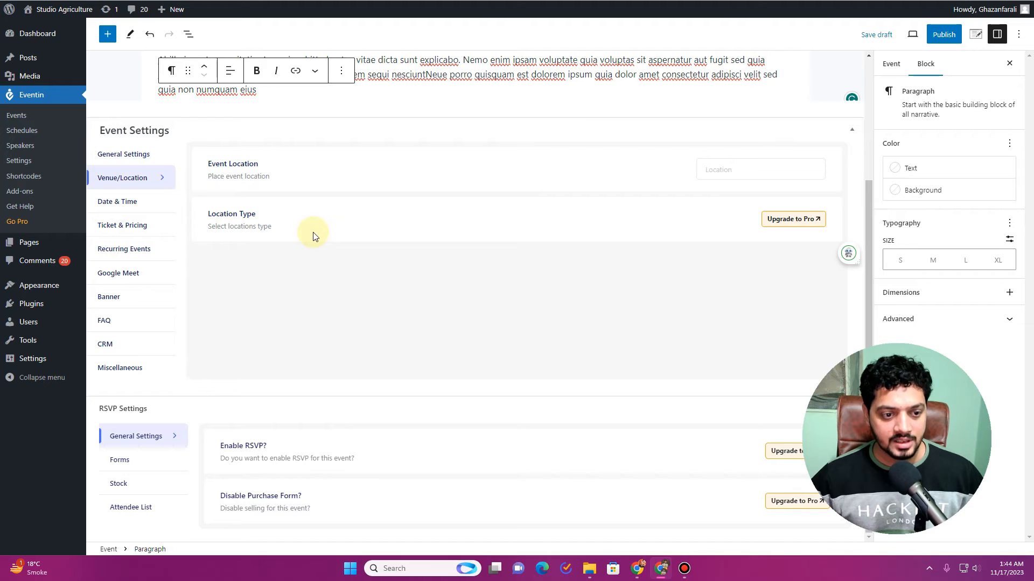
{"action": "left_click", "coordinate": [738, 175]}
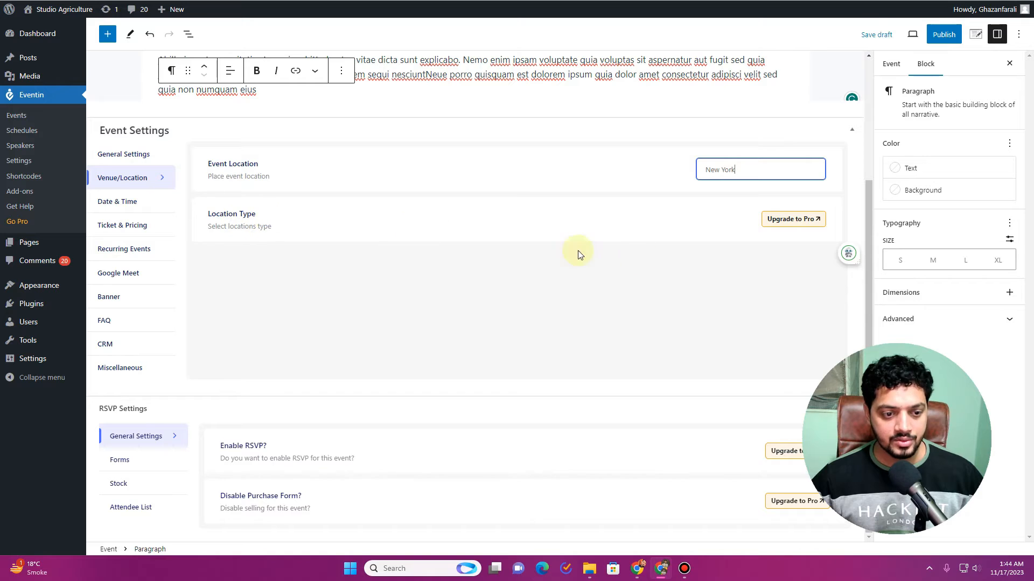
Step: Look through the event's timezone options and try to set the event date to 2023-11-18
{"action": "left_click", "coordinate": [133, 202]}
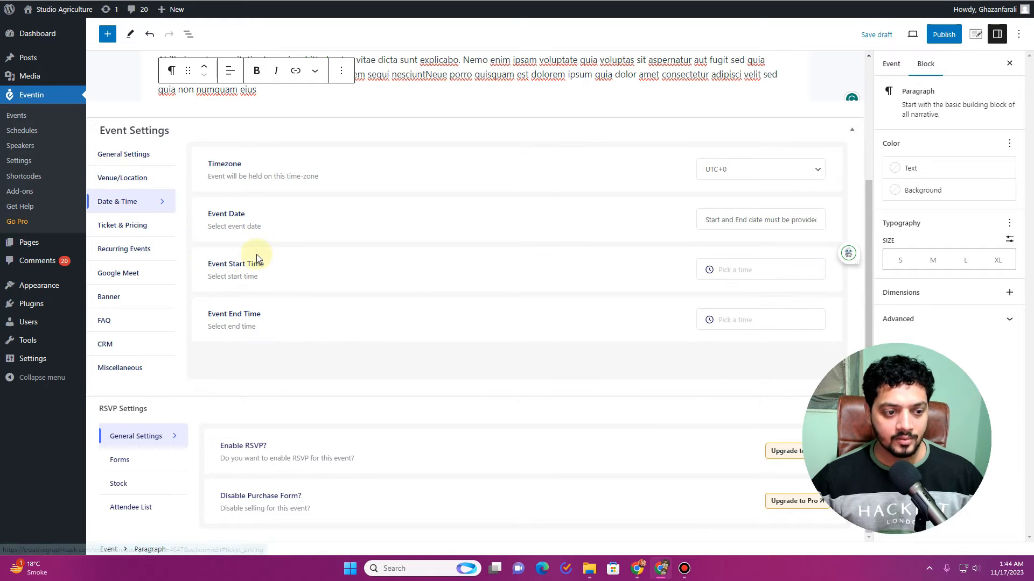
{"action": "left_click", "coordinate": [715, 179]}
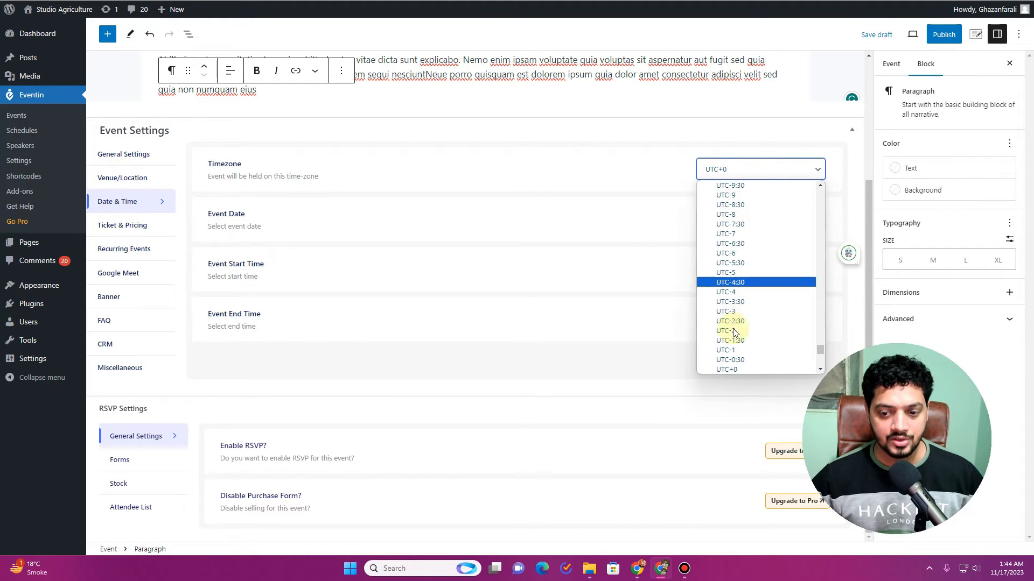
{"action": "left_click", "coordinate": [630, 213]}
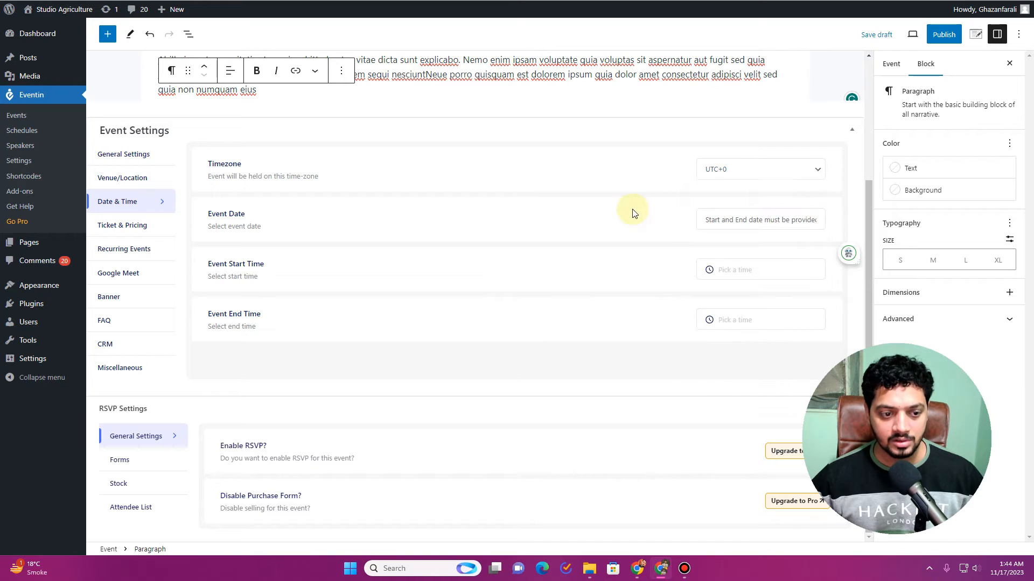
{"action": "left_click", "coordinate": [756, 219]}
{"action": "left_click", "coordinate": [816, 322]}
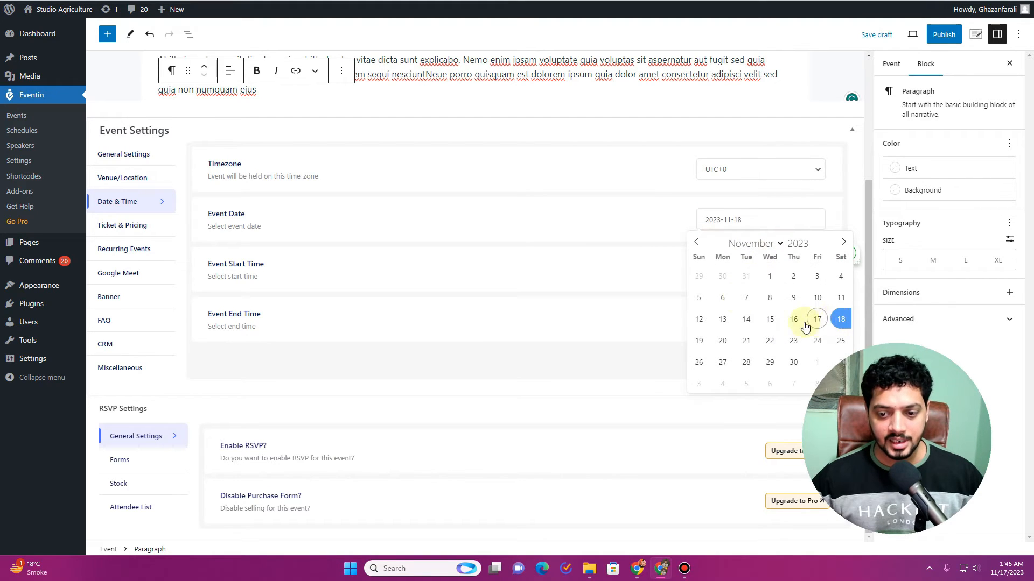
Step: Set the event's start time hour to 7 and its end time hour to 8
{"action": "left_click", "coordinate": [727, 269]}
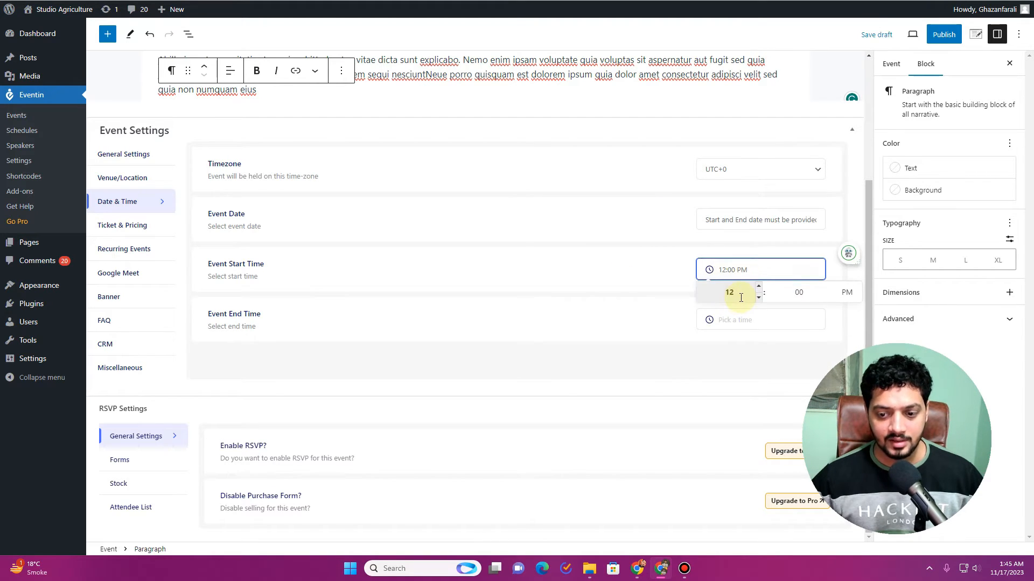
{"action": "left_click", "coordinate": [738, 294]}
{"action": "type", "text": "7"}
{"action": "left_click", "coordinate": [687, 291]}
{"action": "left_click", "coordinate": [731, 318]}
{"action": "left_click", "coordinate": [736, 346]}
{"action": "type", "text": "8"}
{"action": "left_click", "coordinate": [544, 302]}
Step: Enable limited tickets and define the first ticket variation as "Get a Pass" with a price of 15 and 10 tickets
{"action": "left_click", "coordinate": [145, 228]}
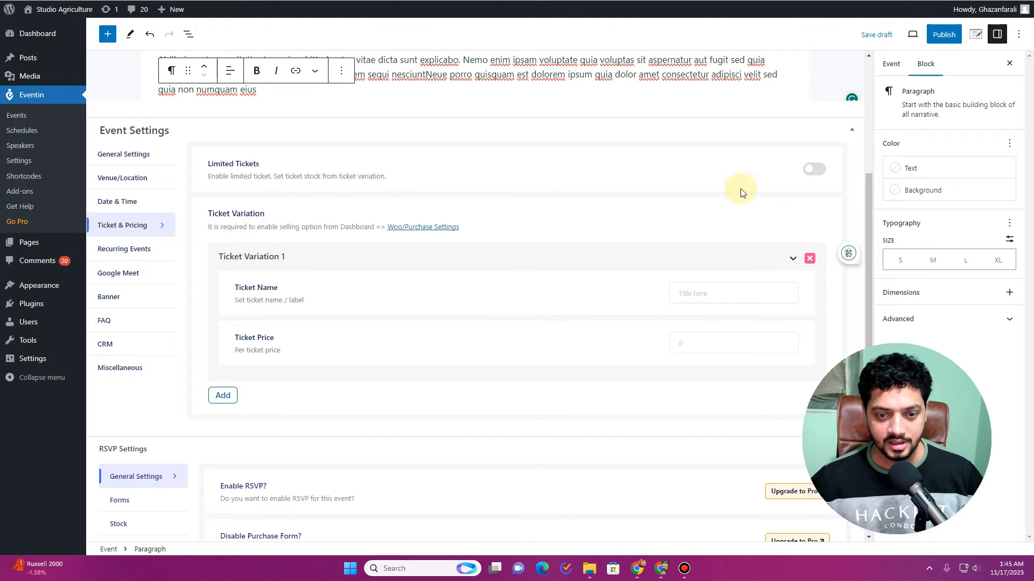
{"action": "left_click", "coordinate": [818, 171]}
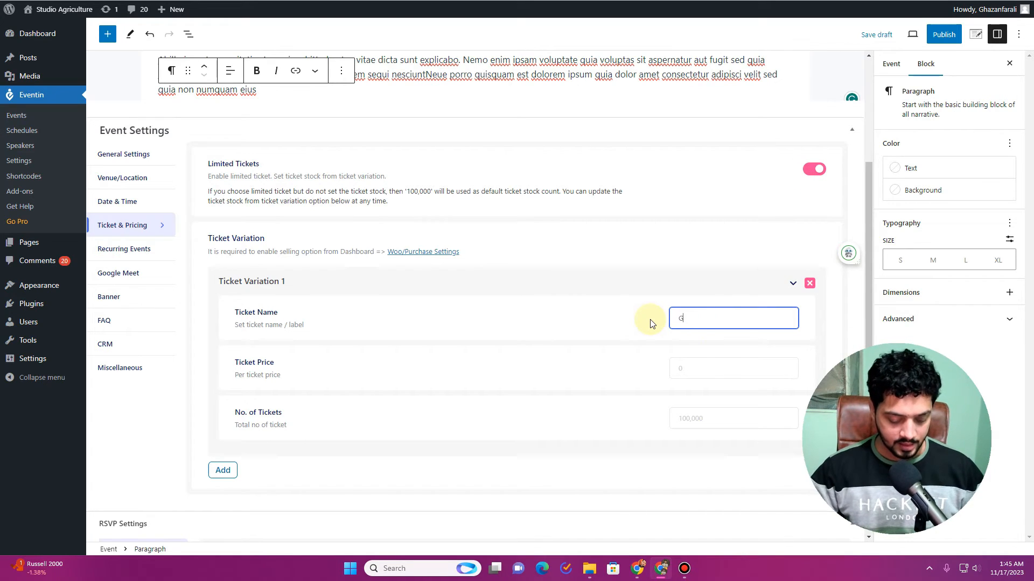
{"action": "type", "text": "Pass"}
{"action": "left_click", "coordinate": [731, 363]}
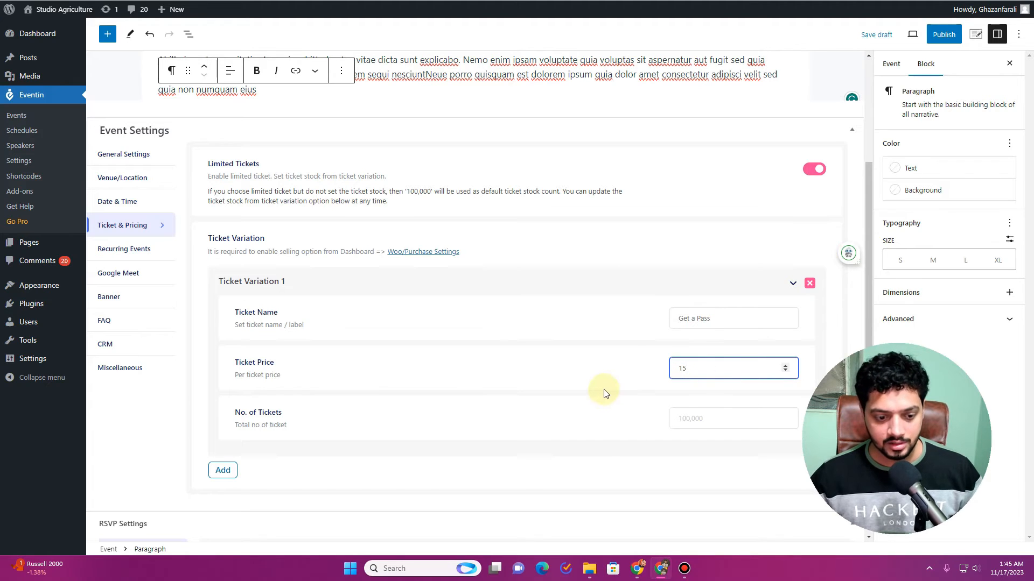
{"action": "left_click", "coordinate": [717, 427]}
{"action": "type", "text": "10"}
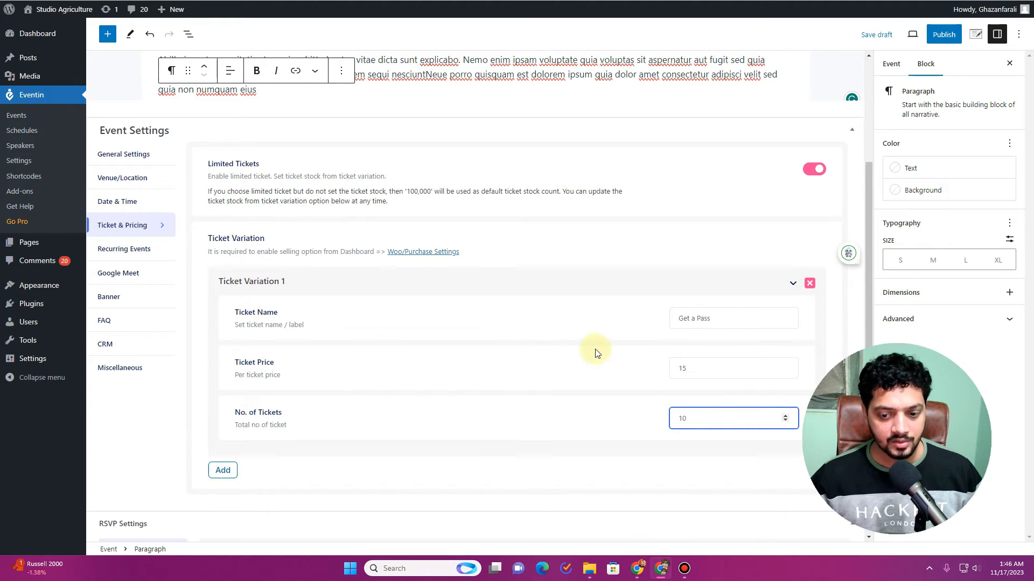
{"action": "left_click_drag", "start_coordinate": [709, 319], "coordinate": [659, 325]}
Step: Add a second ticket variation named "Free" with a price of 0
{"action": "left_click", "coordinate": [225, 472]}
{"action": "scroll", "coordinate": [637, 428], "scroll_direction": "down", "scroll_amount": 1}
{"action": "left_click", "coordinate": [637, 428]}
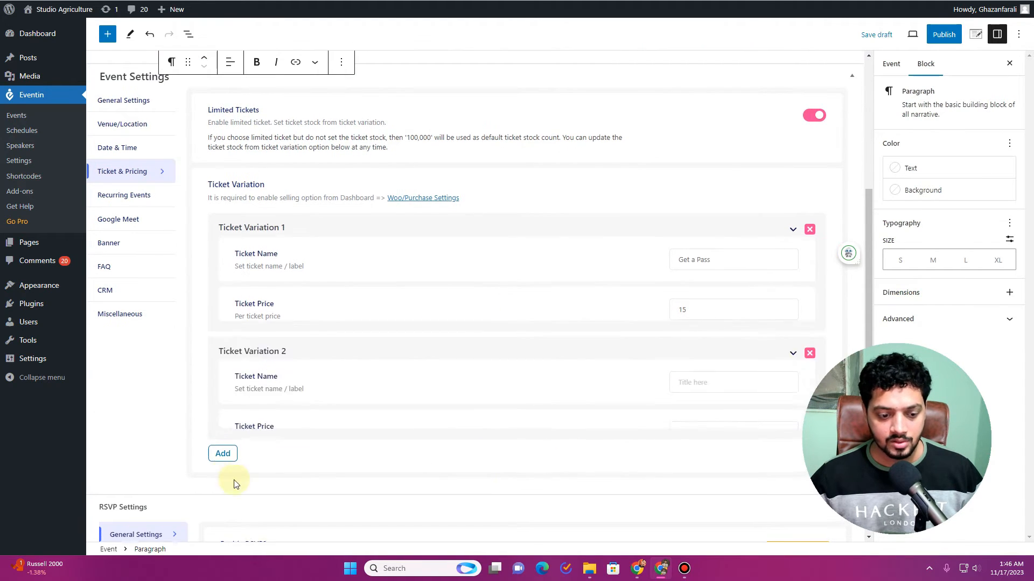
{"action": "left_click", "coordinate": [717, 300]}
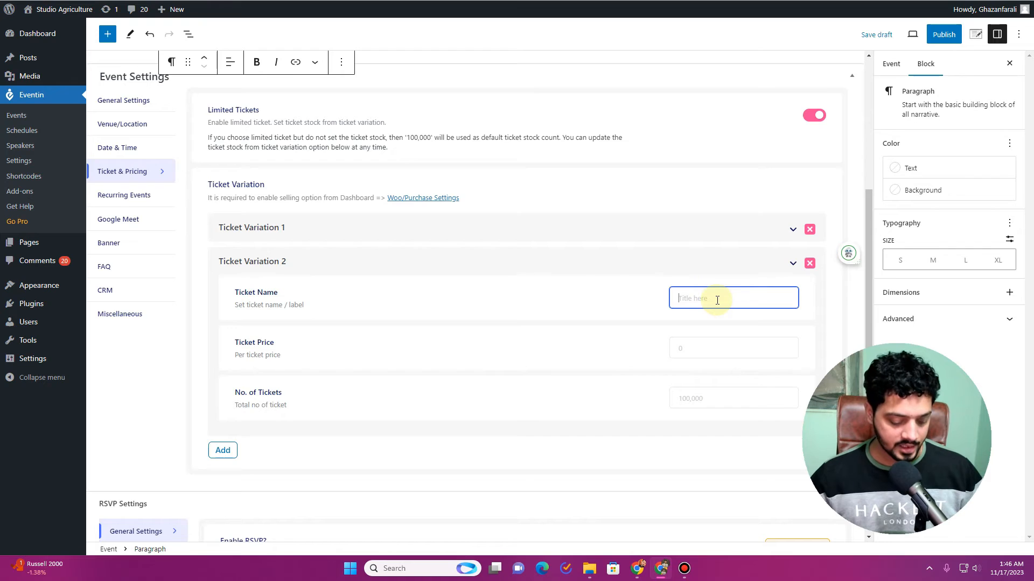
{"action": "left_click", "coordinate": [696, 351]}
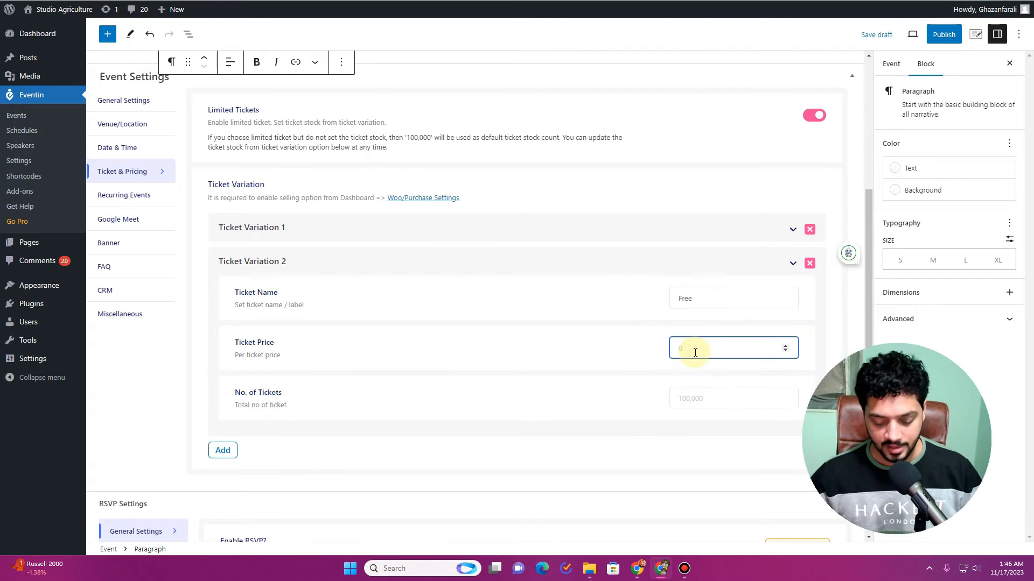
{"action": "type", "text": "0"}
{"action": "left_click", "coordinate": [678, 398]}
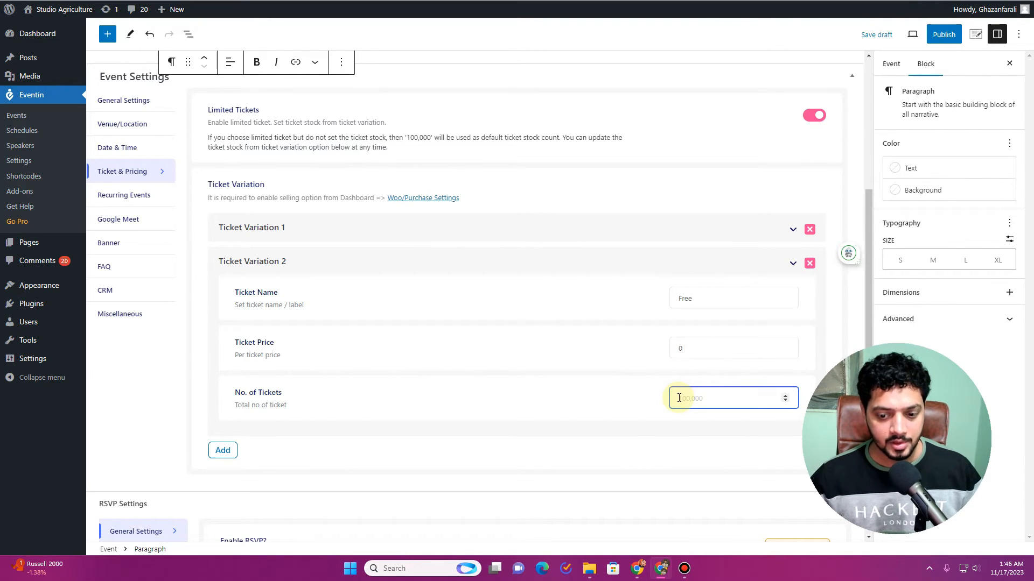
Step: Make the event recurring, repeating weekly on Monday
{"action": "left_click", "coordinate": [137, 195]}
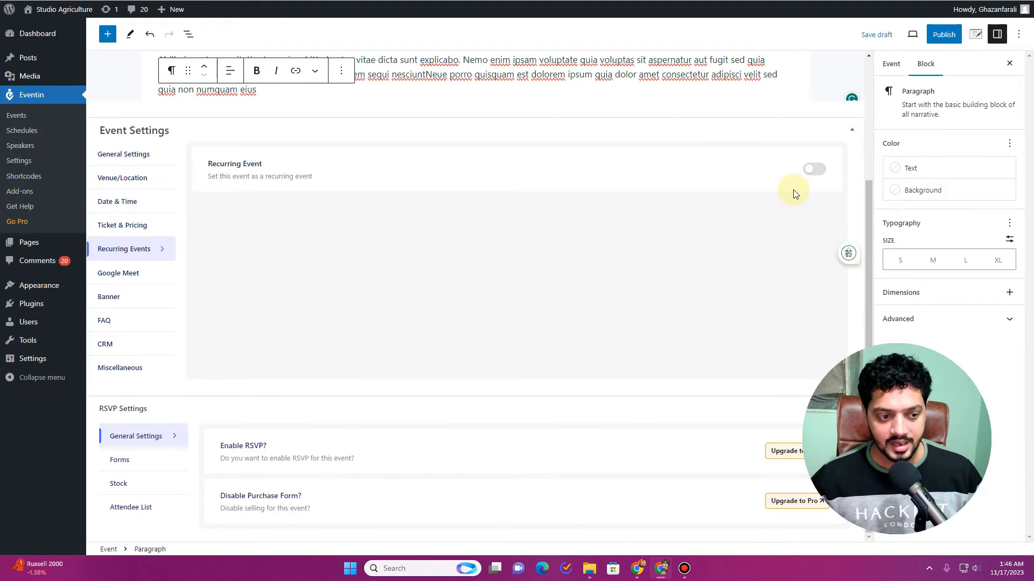
{"action": "left_click", "coordinate": [819, 179]}
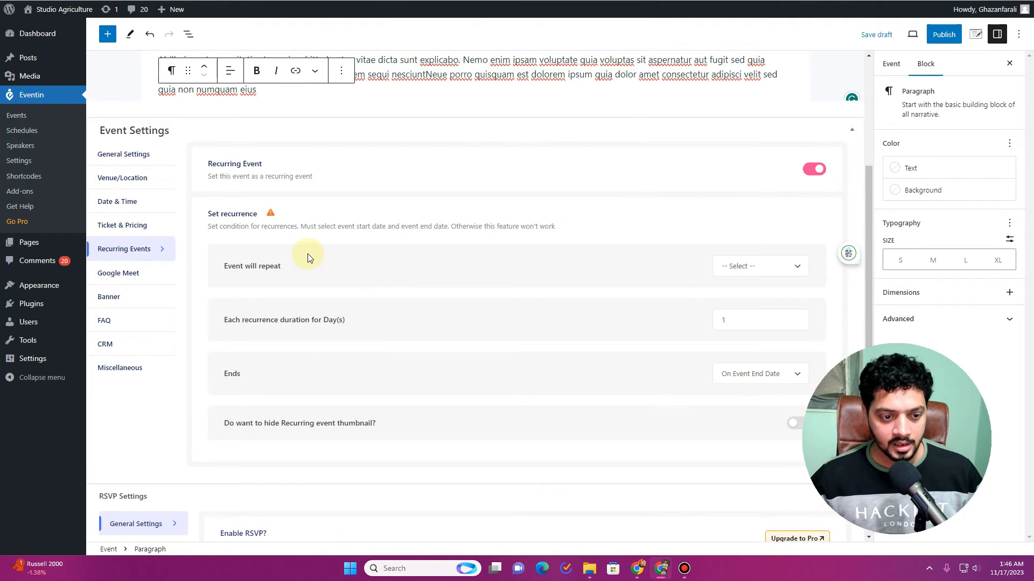
{"action": "scroll", "coordinate": [308, 258], "scroll_direction": "down", "scroll_amount": 2}
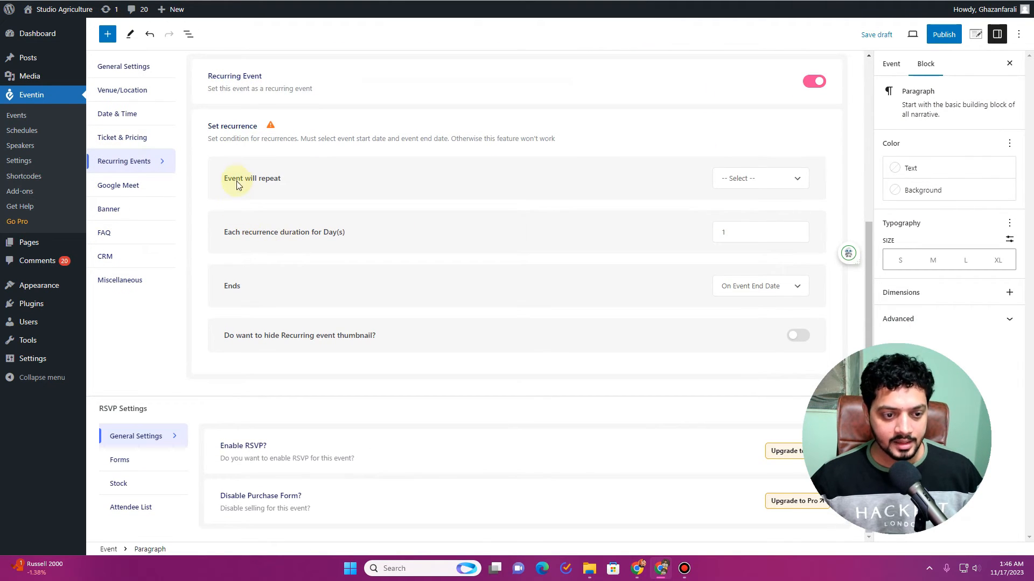
{"action": "left_click", "coordinate": [760, 180]}
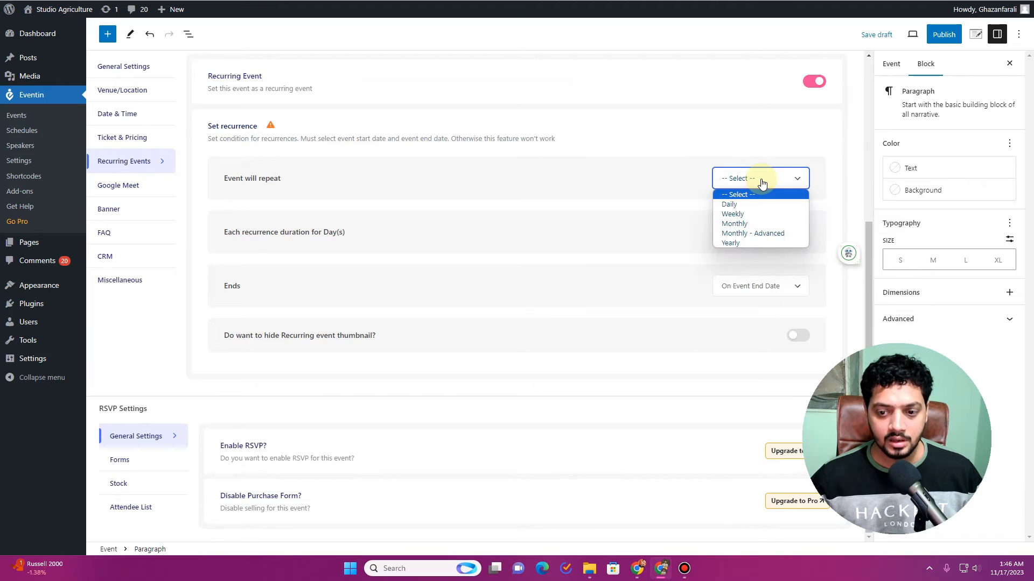
{"action": "left_click", "coordinate": [746, 214]}
{"action": "left_click", "coordinate": [614, 229]}
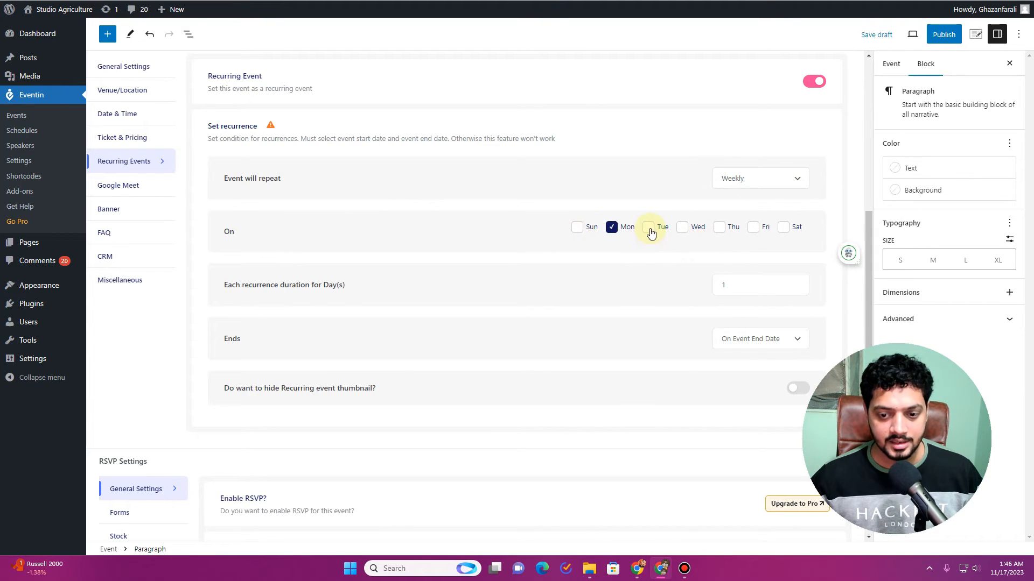
Step: Extend the weekly recurrence to also cover Tuesday through Saturday, and keep it ending on the event end date
{"action": "left_click", "coordinate": [650, 229]}
{"action": "left_click", "coordinate": [683, 229]}
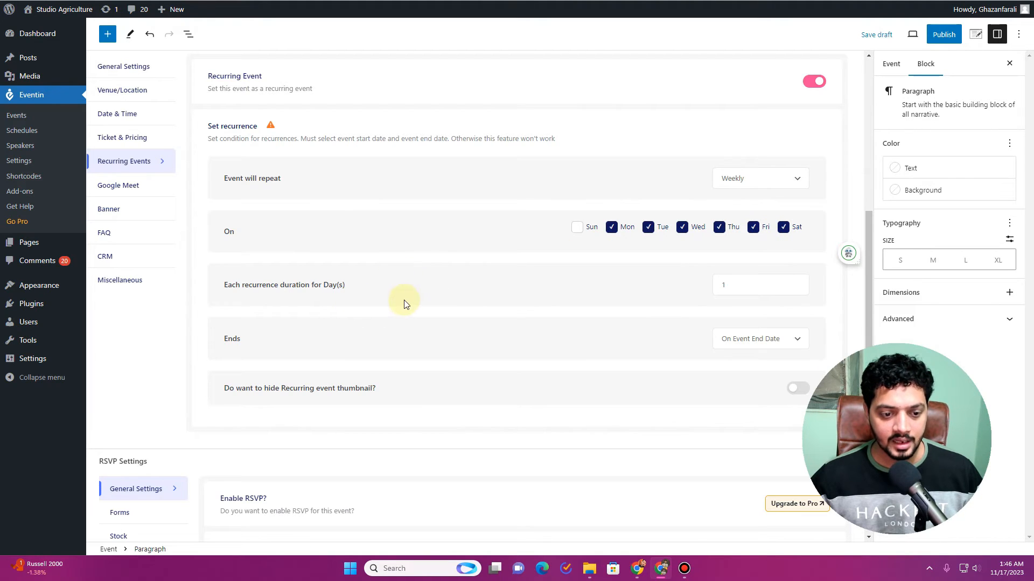
{"action": "left_click", "coordinate": [730, 291]}
{"action": "left_click", "coordinate": [741, 340]}
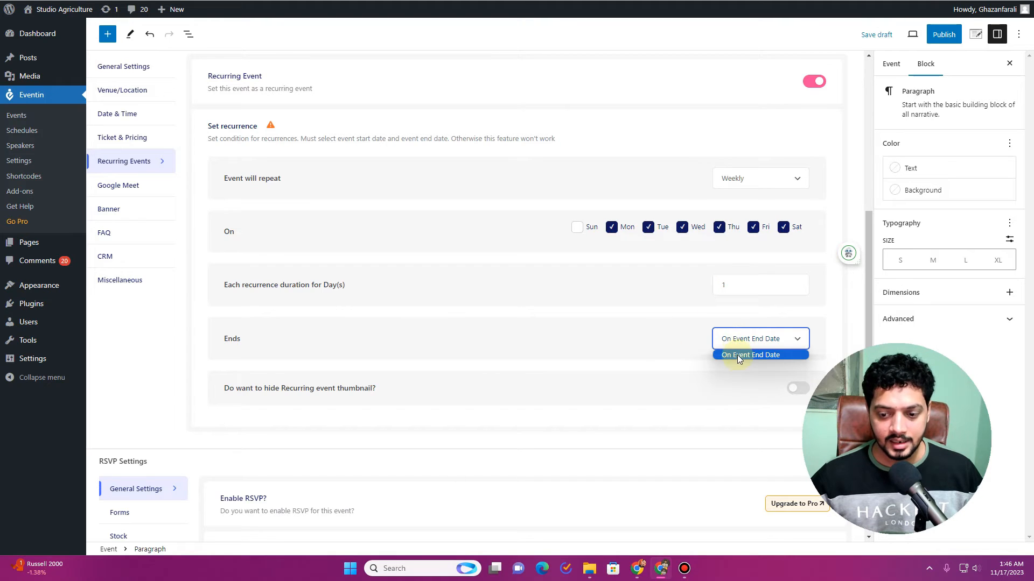
{"action": "left_click", "coordinate": [540, 324]}
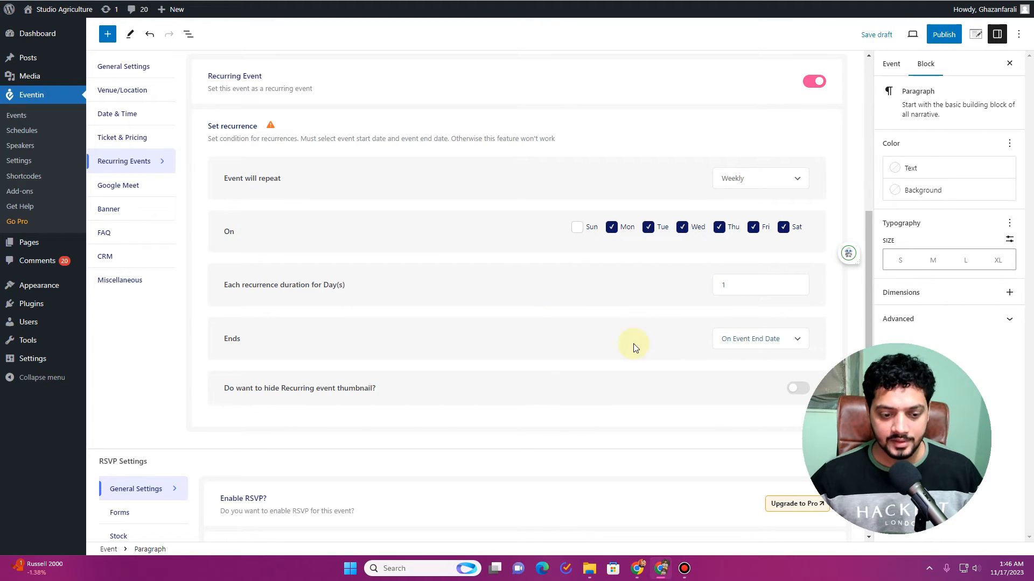
{"action": "scroll", "coordinate": [566, 332], "scroll_direction": "down", "scroll_amount": 1}
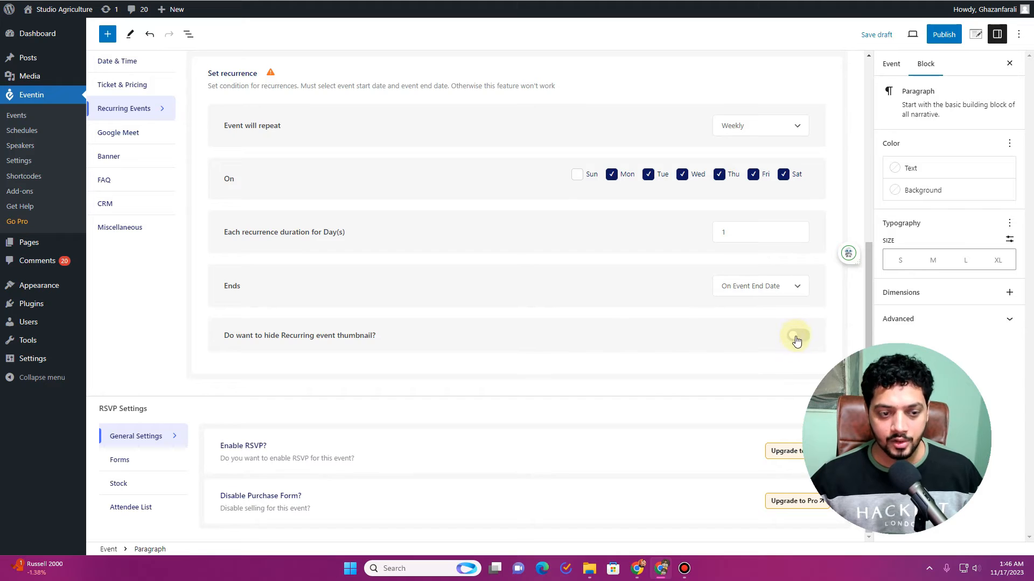
Step: Look through the event's Google Meet, Banner, FAQ, CRM and Miscellaneous settings and the RSVP forms, stock and attendee list settings
{"action": "left_click", "coordinate": [137, 139]}
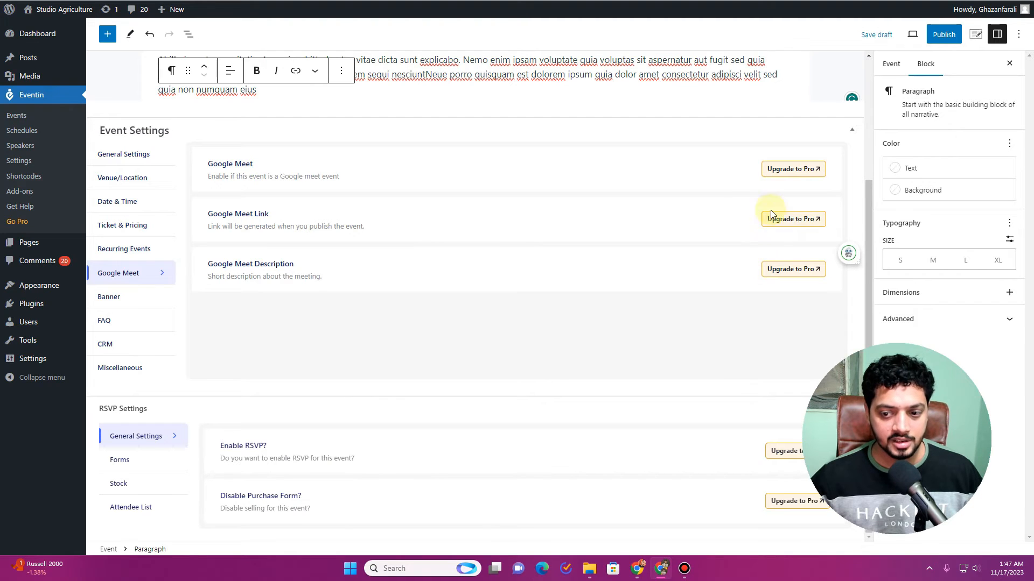
{"action": "left_click", "coordinate": [100, 302]}
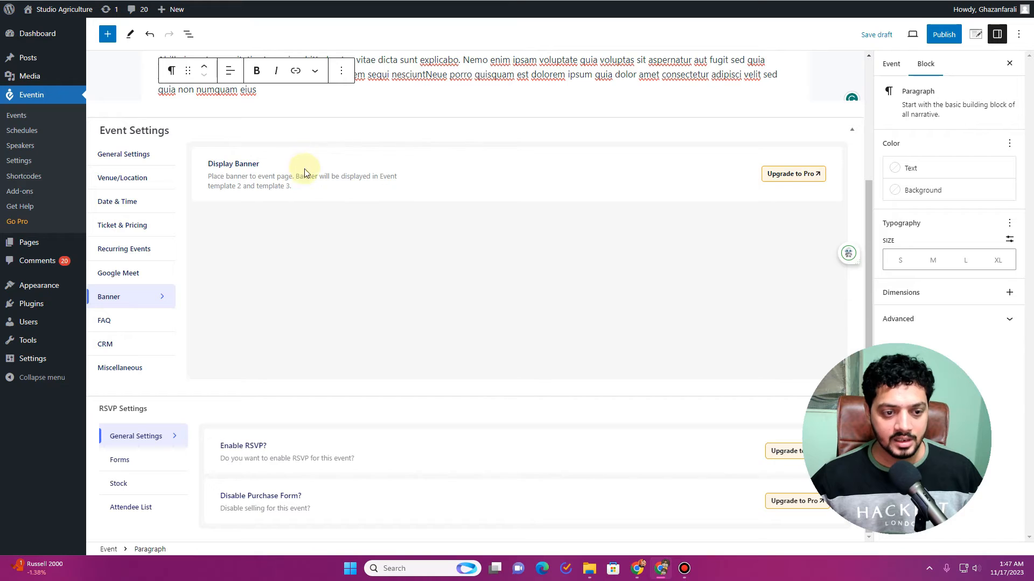
{"action": "left_click", "coordinate": [135, 329]}
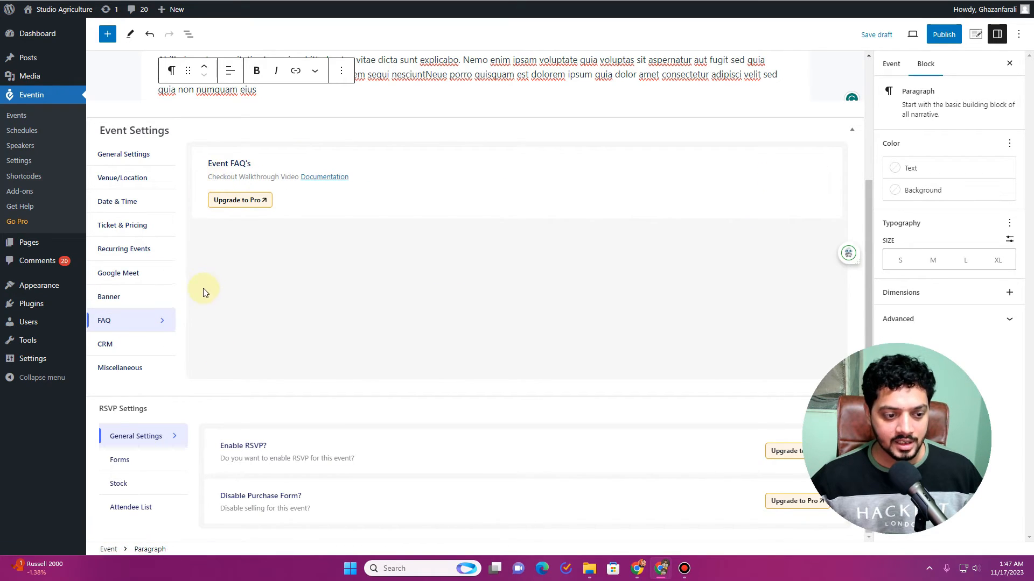
{"action": "left_click", "coordinate": [136, 346]}
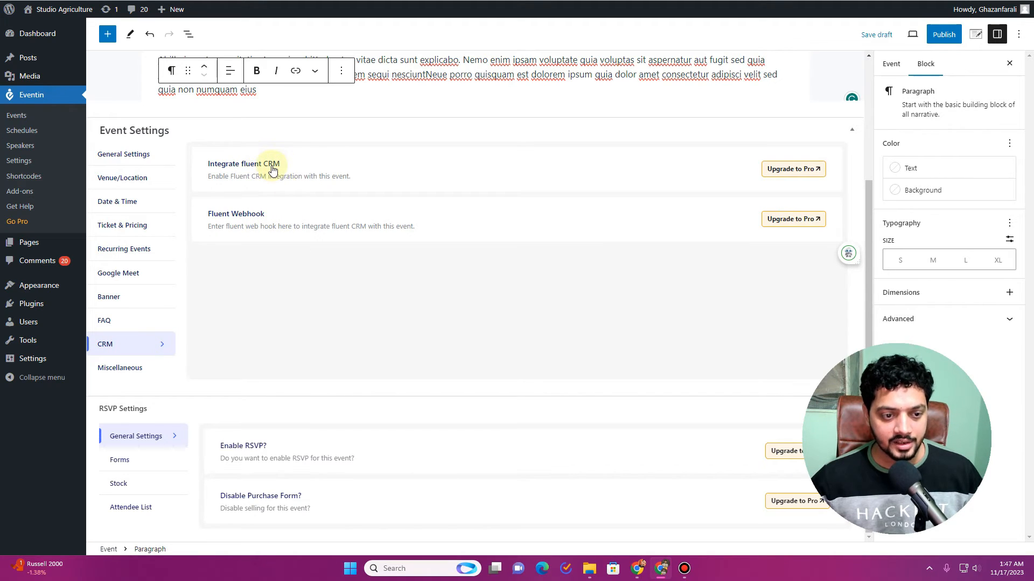
{"action": "left_click", "coordinate": [139, 370]}
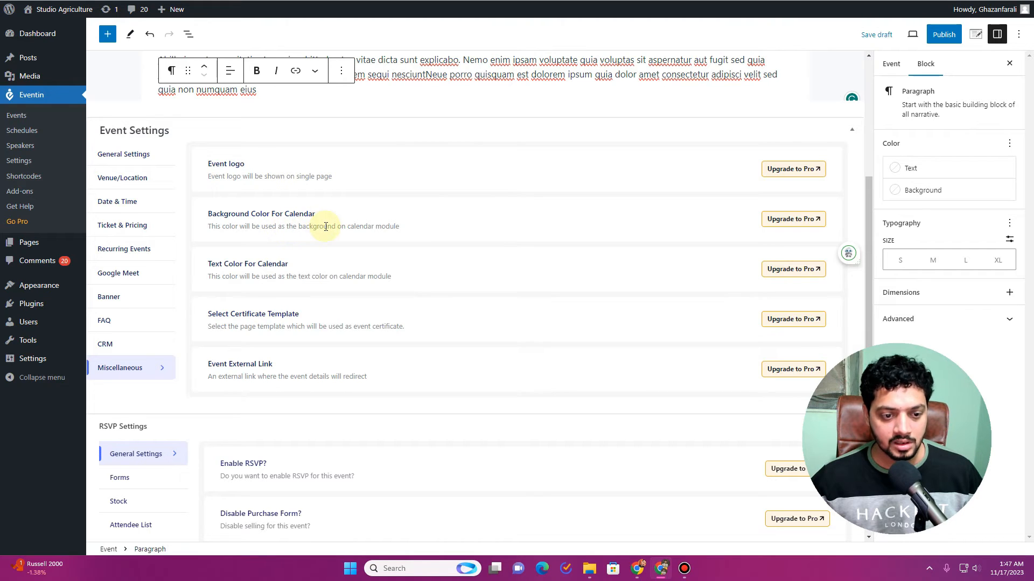
{"action": "scroll", "coordinate": [325, 227], "scroll_direction": "down", "scroll_amount": 1}
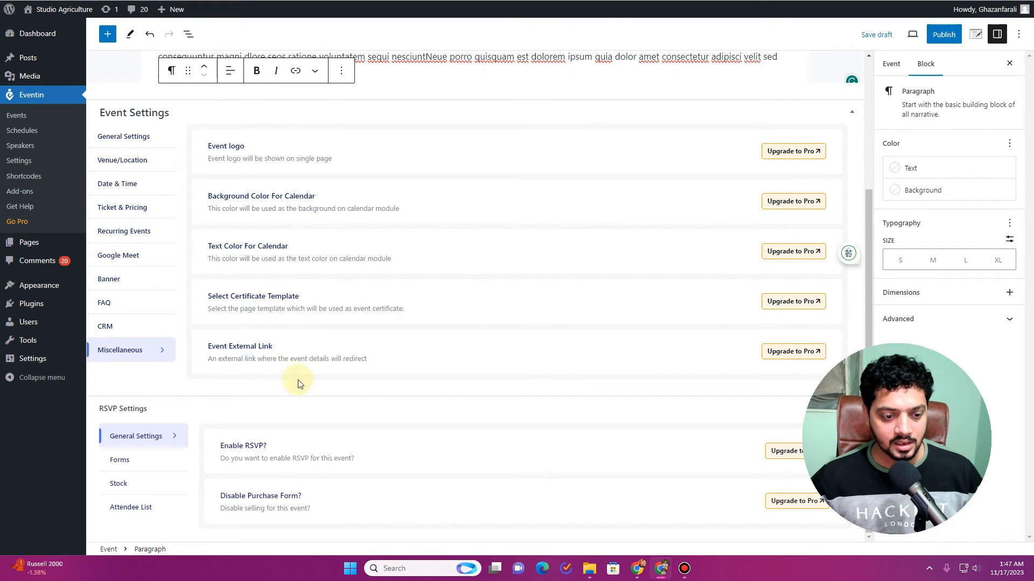
{"action": "left_click", "coordinate": [155, 466]}
{"action": "scroll", "coordinate": [493, 313], "scroll_direction": "down", "scroll_amount": 1}
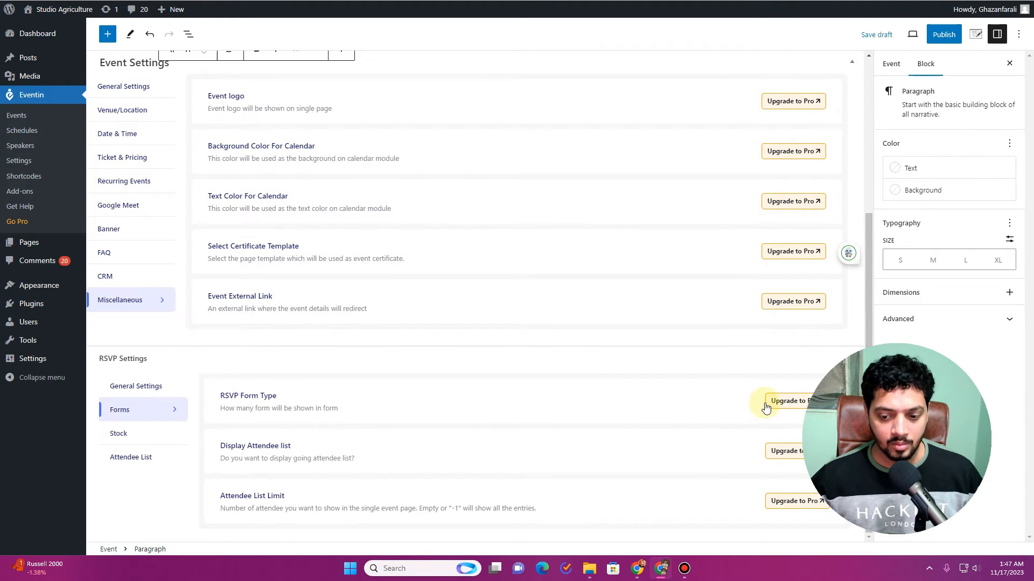
{"action": "left_click", "coordinate": [146, 434]}
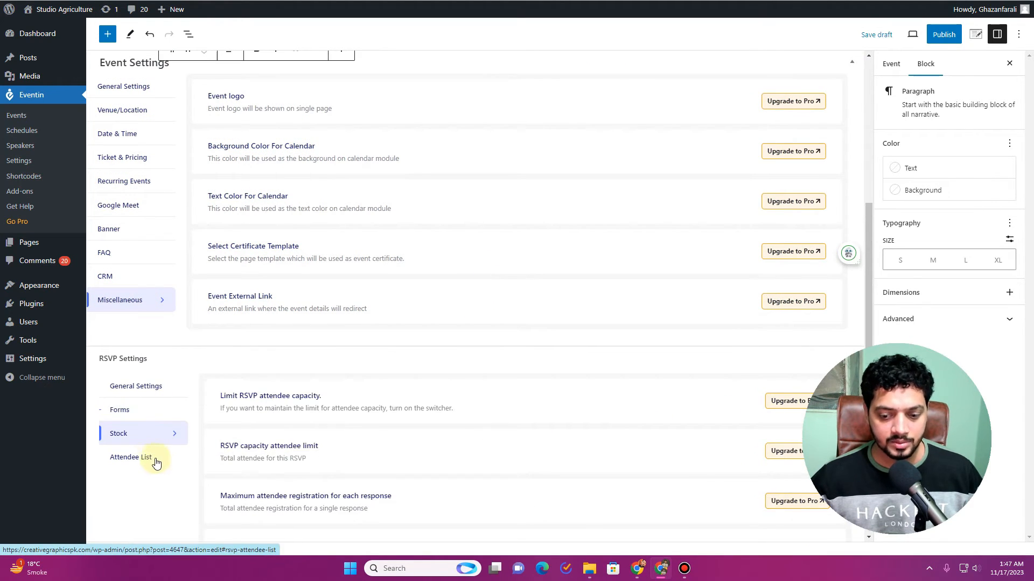
{"action": "left_click", "coordinate": [152, 458]}
{"action": "scroll", "coordinate": [657, 184], "scroll_direction": "up", "scroll_amount": 1}
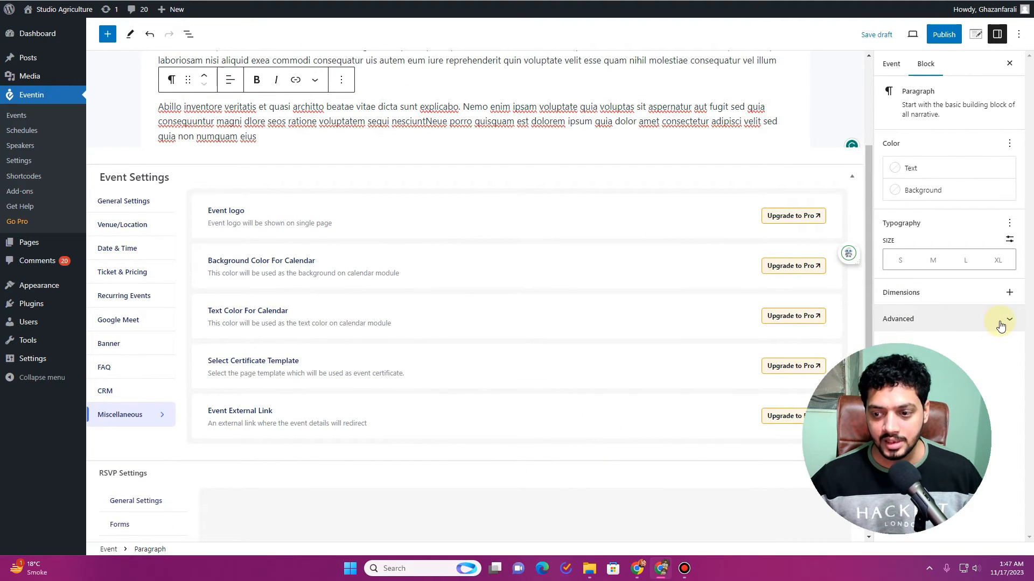
Step: Set the "#KalisKuss Online Salon" image from the media library as the event's featured image
{"action": "left_click", "coordinate": [891, 65]}
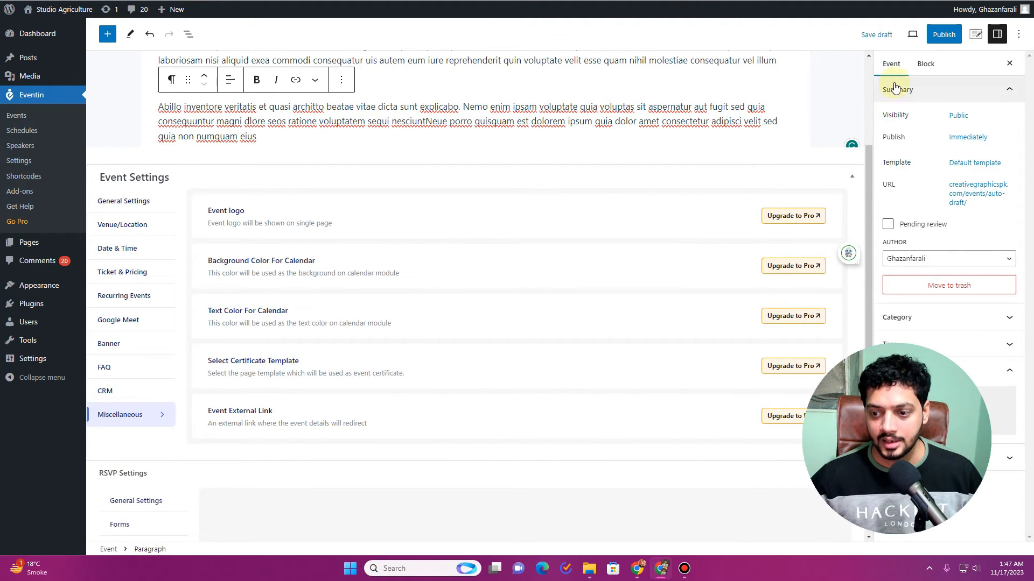
{"action": "left_click", "coordinate": [1000, 408]}
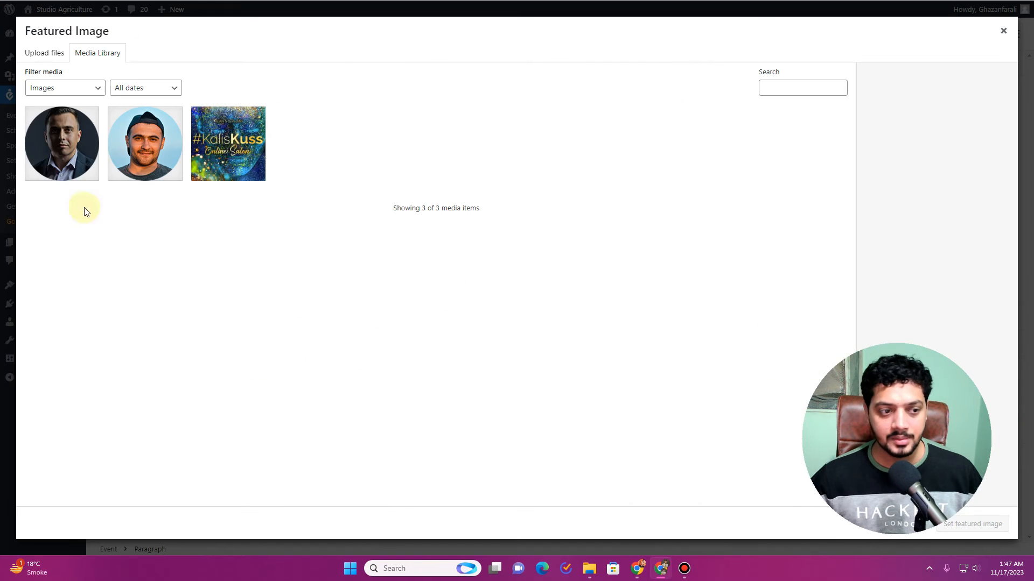
{"action": "left_click", "coordinate": [228, 143]}
{"action": "left_click", "coordinate": [995, 528]}
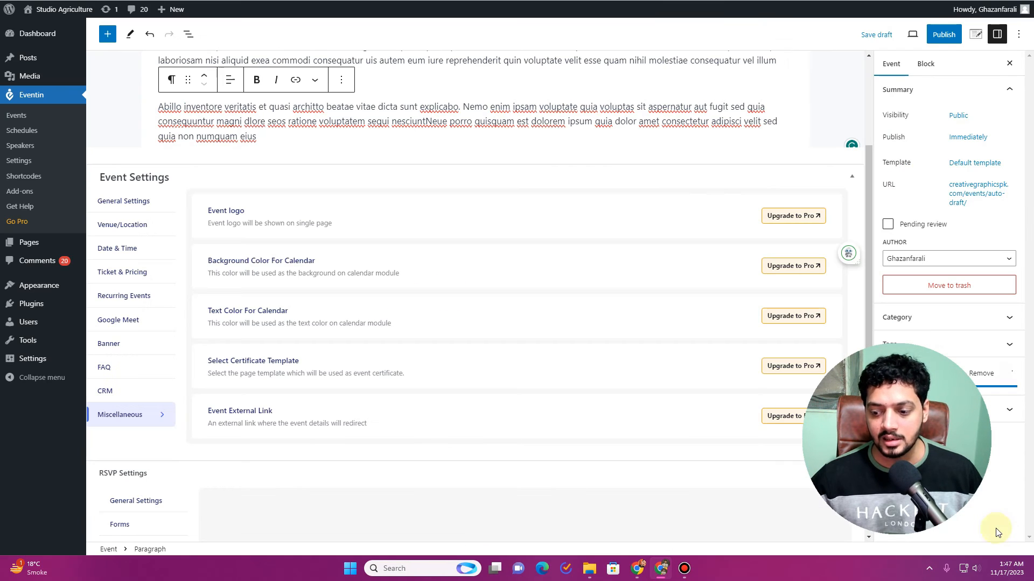
Step: Add a new event category named "Demo" and assign it to the event
{"action": "left_click", "coordinate": [1005, 328]}
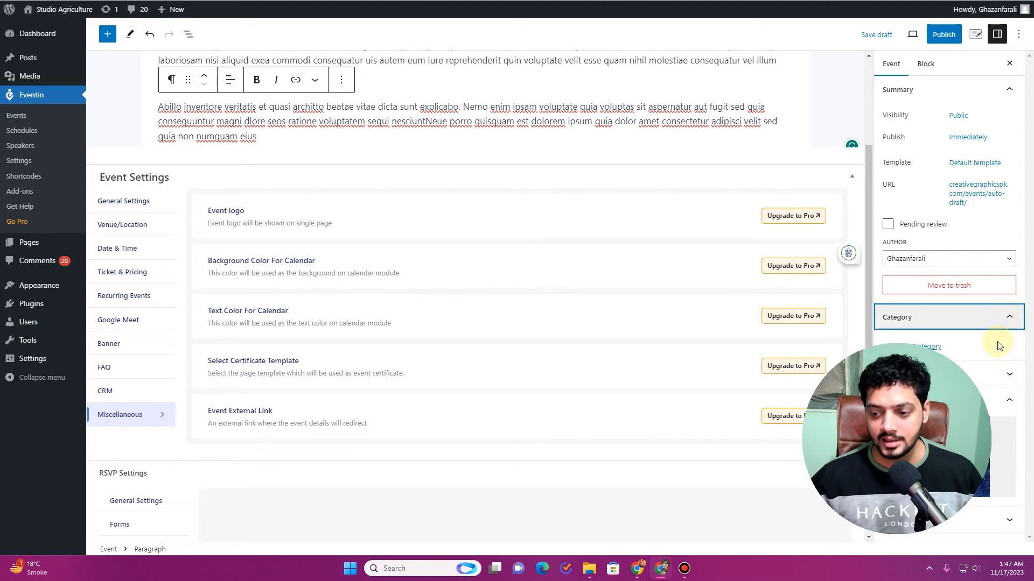
{"action": "left_click", "coordinate": [937, 347]}
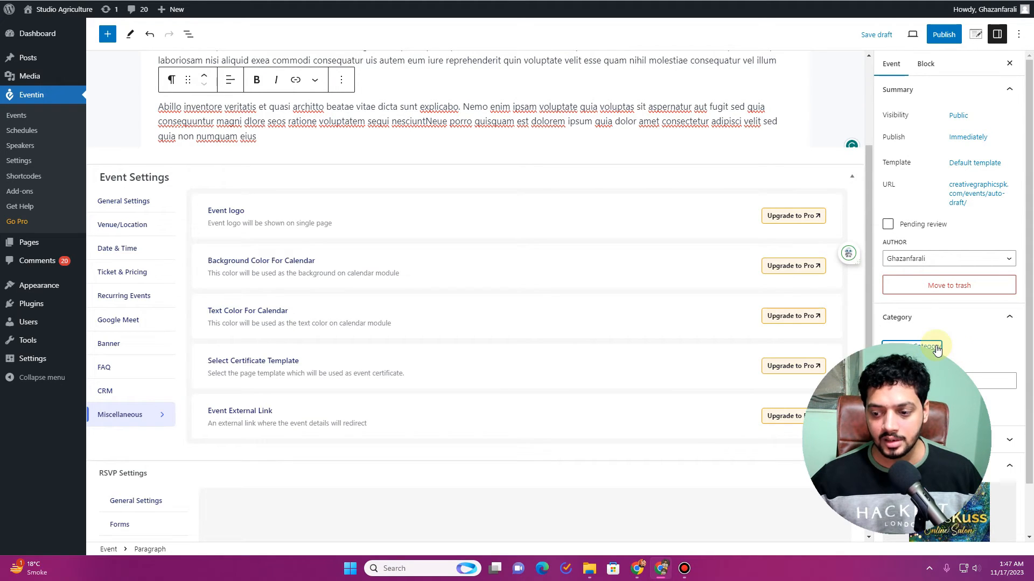
{"action": "left_click", "coordinate": [985, 384]}
{"action": "type", "text": "Demo"}
{"action": "key", "text": "Return"}
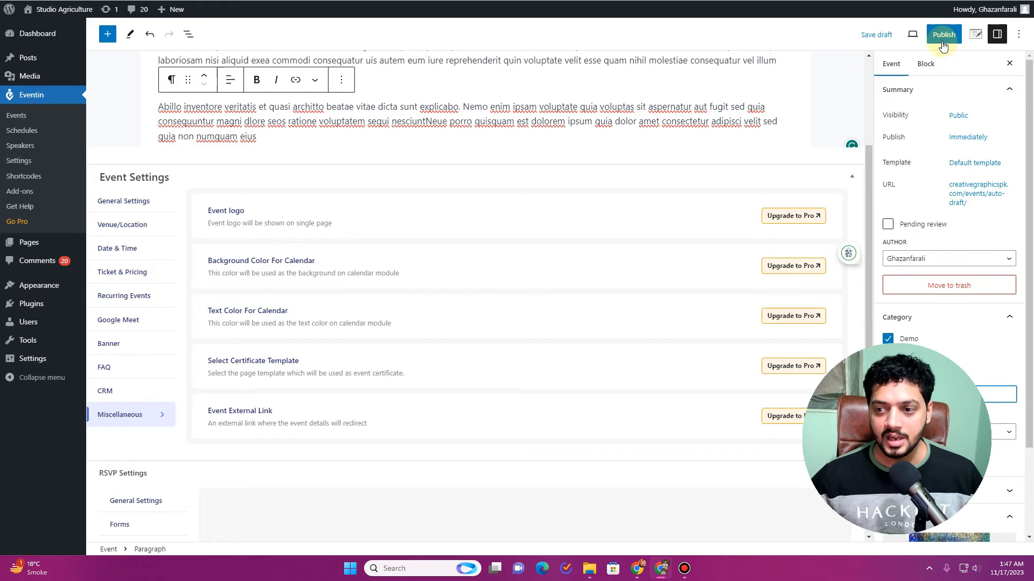
Step: Publish the event and open its live page in a new browser tab
{"action": "left_click", "coordinate": [942, 44]}
{"action": "left_click", "coordinate": [922, 37]}
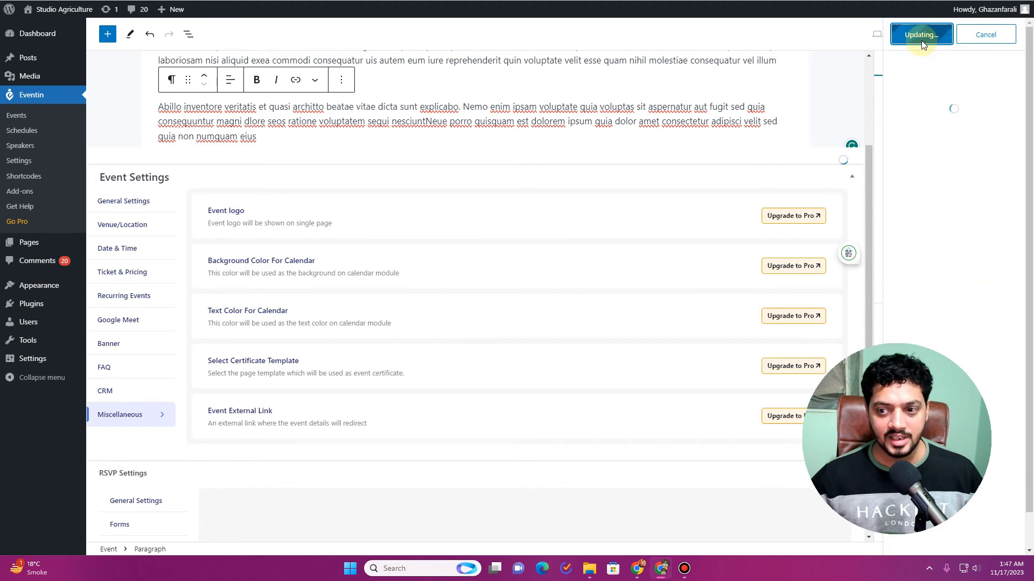
{"action": "right_click", "coordinate": [188, 522]}
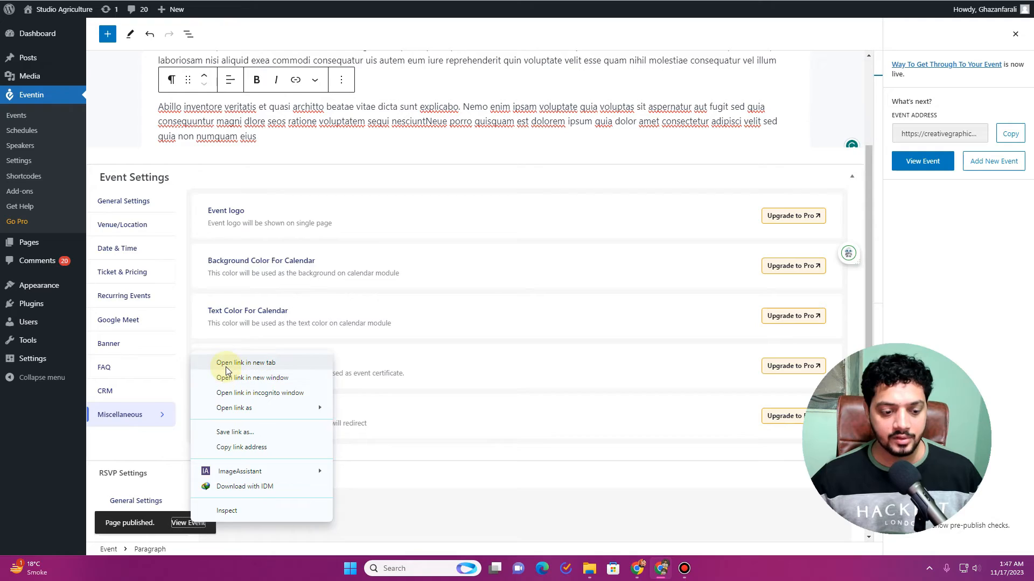
{"action": "left_click", "coordinate": [226, 365]}
Step: Examine the published event page, including its title, featured image, description, time, venue, organizers and schedule
{"action": "scroll", "coordinate": [406, 199], "scroll_direction": "down", "scroll_amount": 9}
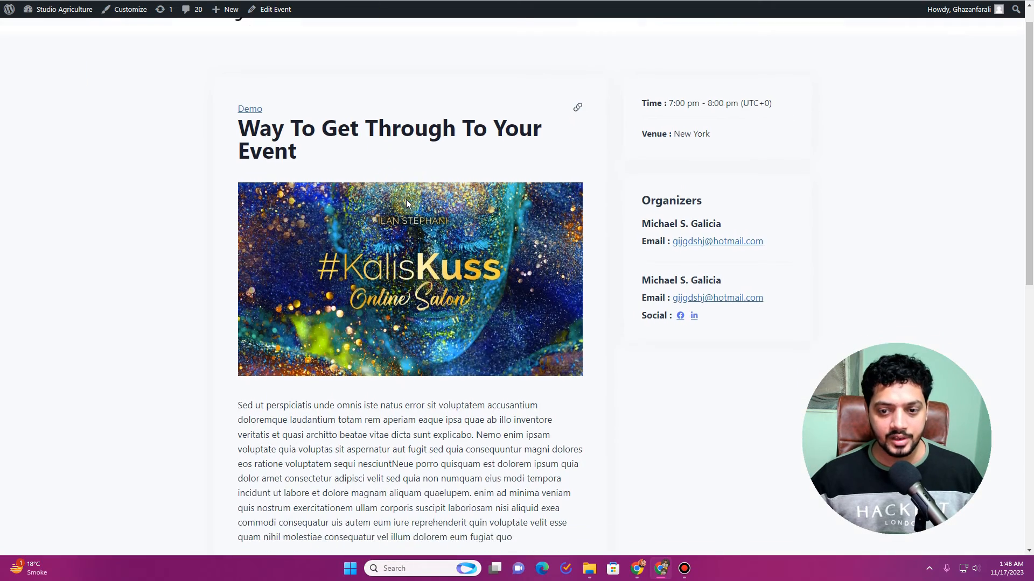
{"action": "scroll", "coordinate": [406, 218], "scroll_direction": "down", "scroll_amount": 3}
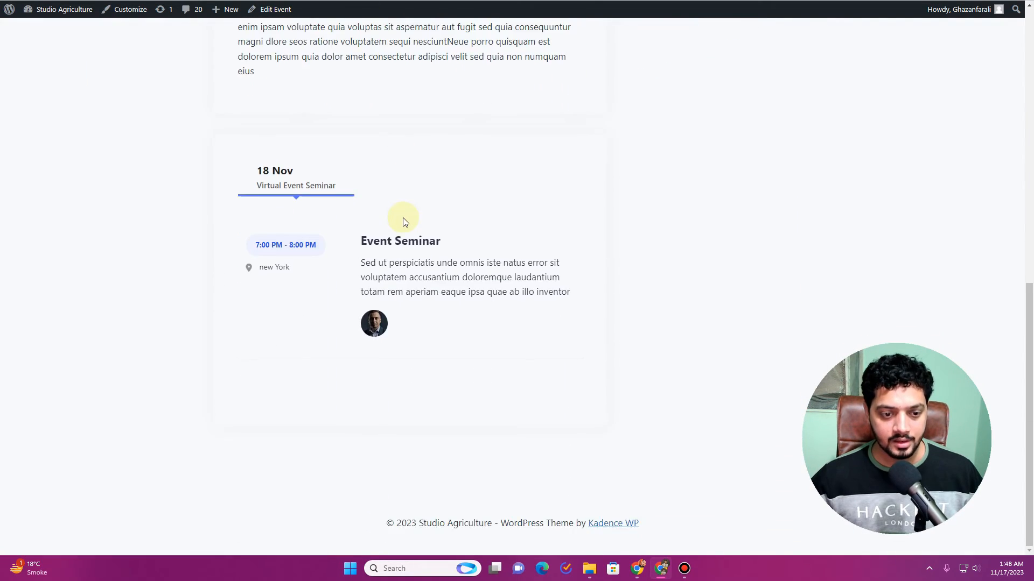
{"action": "scroll", "coordinate": [404, 214], "scroll_direction": "up", "scroll_amount": 15}
{"action": "left_click_drag", "start_coordinate": [239, 111], "coordinate": [338, 150]}
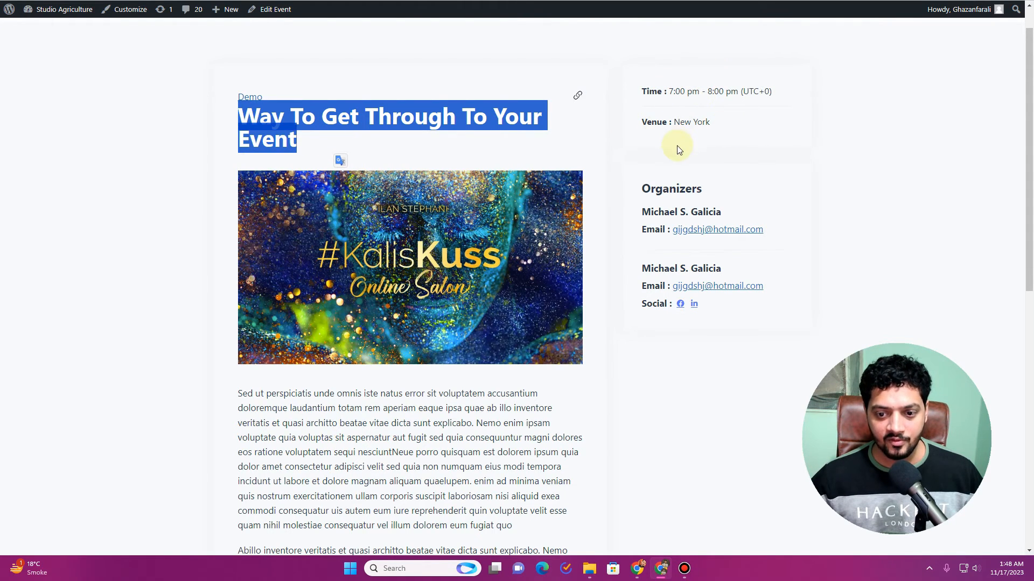
{"action": "scroll", "coordinate": [679, 151], "scroll_direction": "down", "scroll_amount": 4}
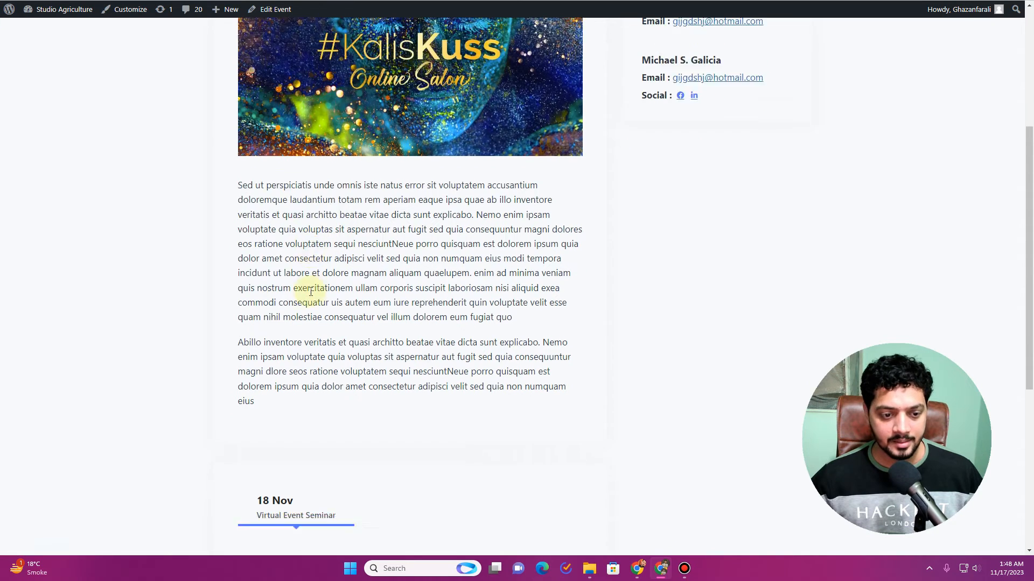
{"action": "scroll", "coordinate": [310, 292], "scroll_direction": "down", "scroll_amount": 6}
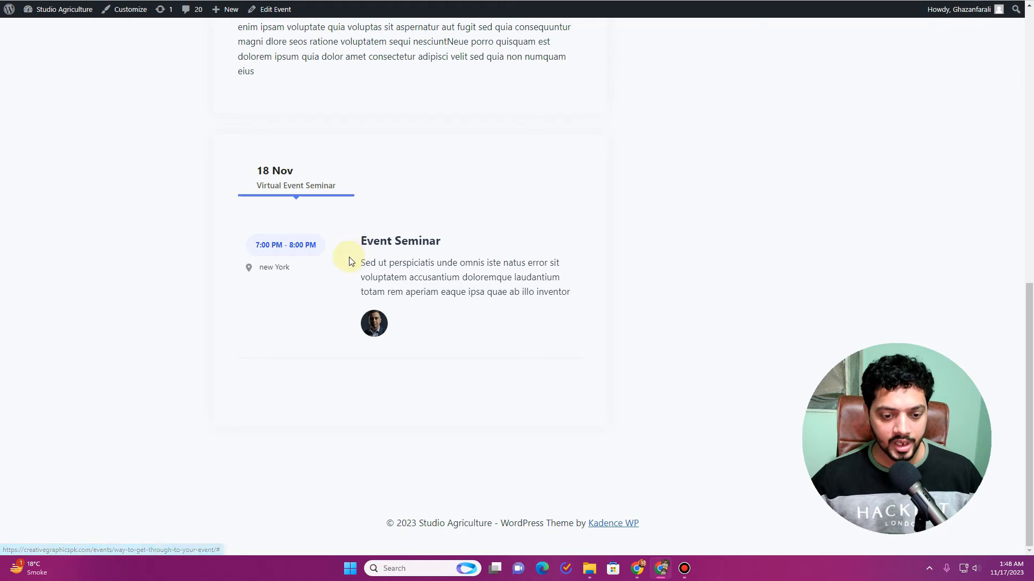
{"action": "left_click", "coordinate": [376, 277]}
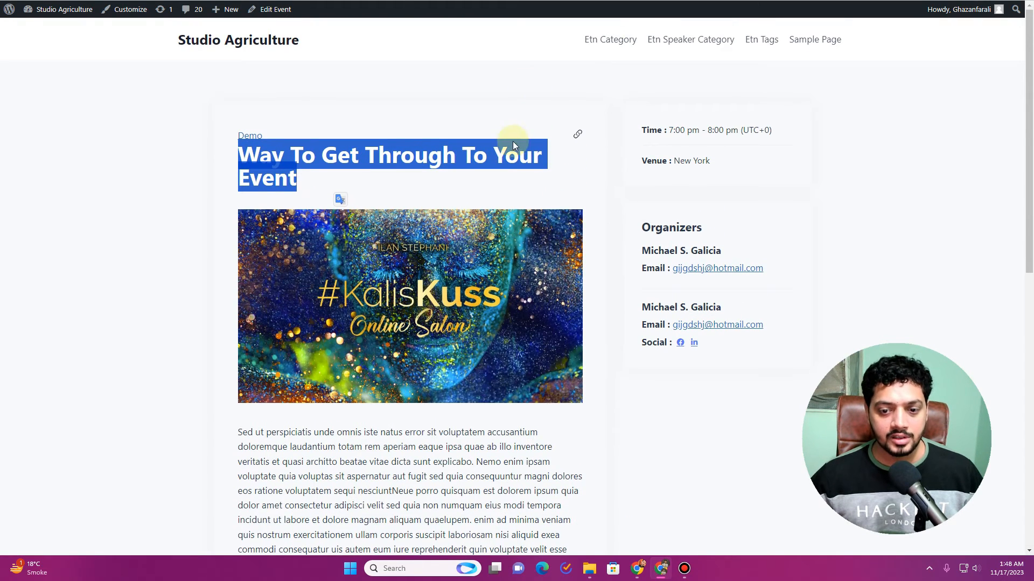
{"action": "left_click", "coordinate": [416, 176]}
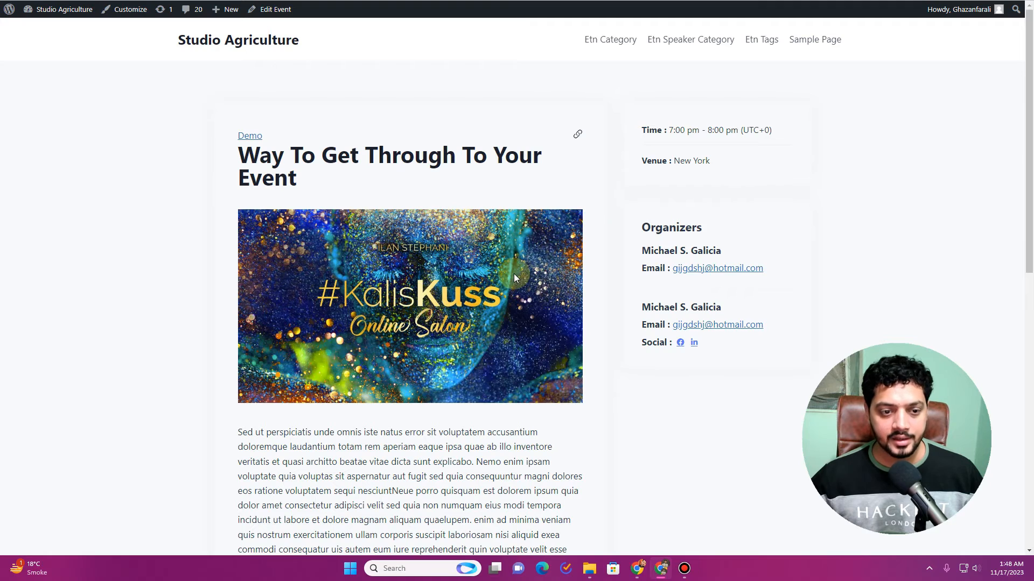
{"action": "scroll", "coordinate": [513, 274], "scroll_direction": "down", "scroll_amount": 10}
{"action": "scroll", "coordinate": [508, 276], "scroll_direction": "up", "scroll_amount": 10}
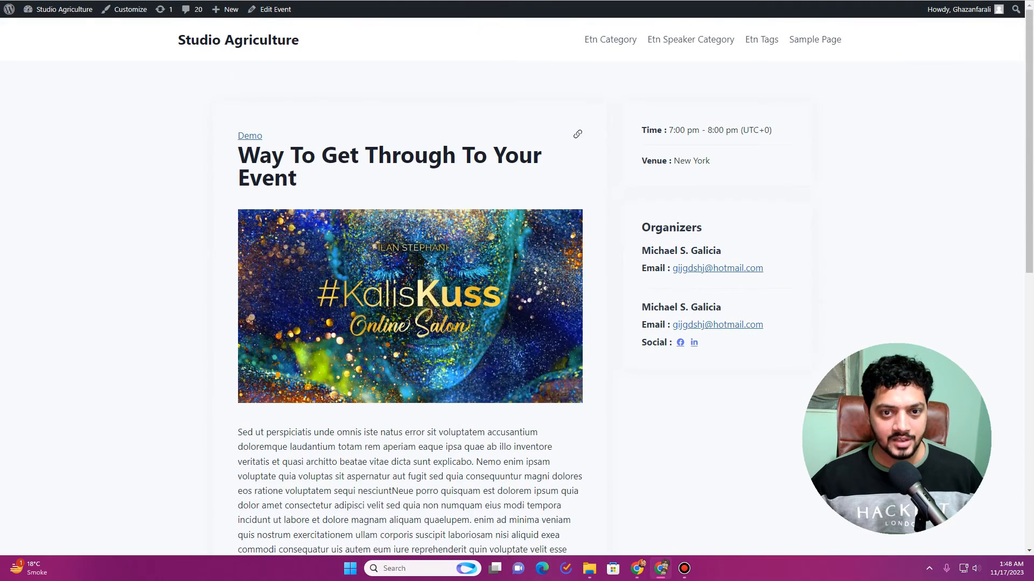
Step: Return to the WordPress admin, find, install and activate the Elementor Website Builder plugin, and open the Eventin events list
{"action": "key", "text": "ctrl+shift+Tab"}
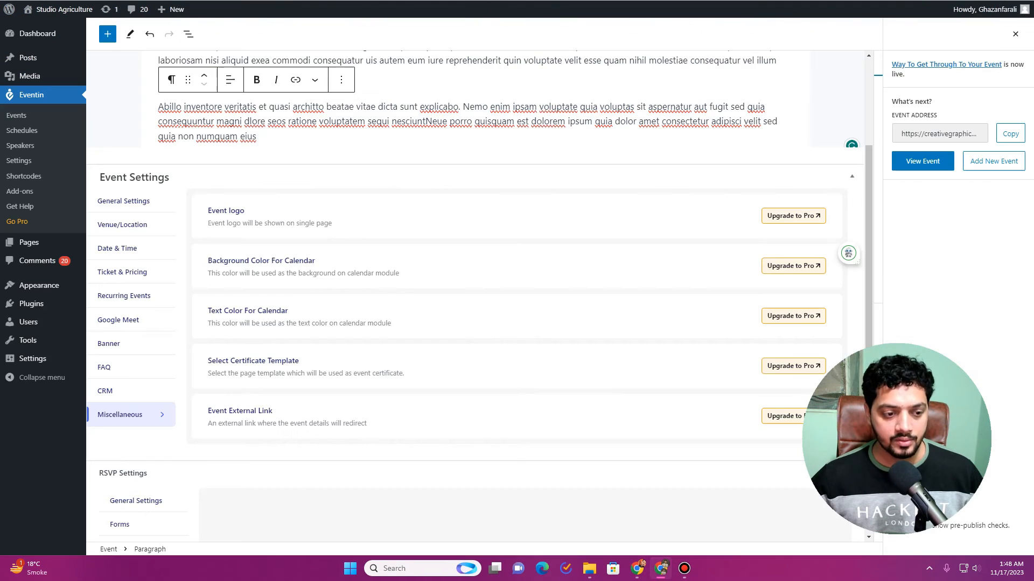
{"action": "left_click", "coordinate": [46, 305]}
{"action": "left_click", "coordinate": [160, 36]}
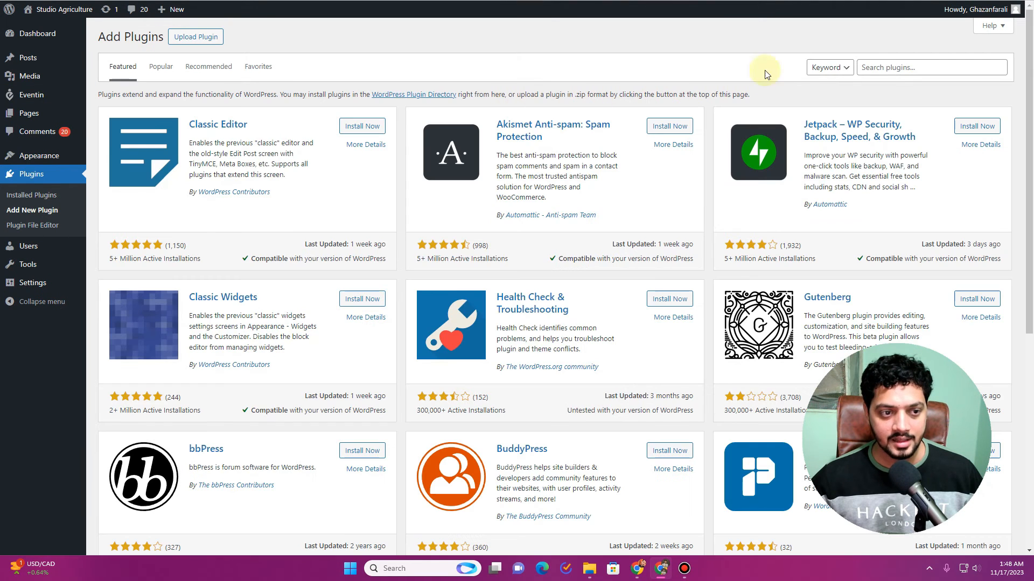
{"action": "left_click", "coordinate": [886, 68]}
{"action": "type", "text": "elementor"}
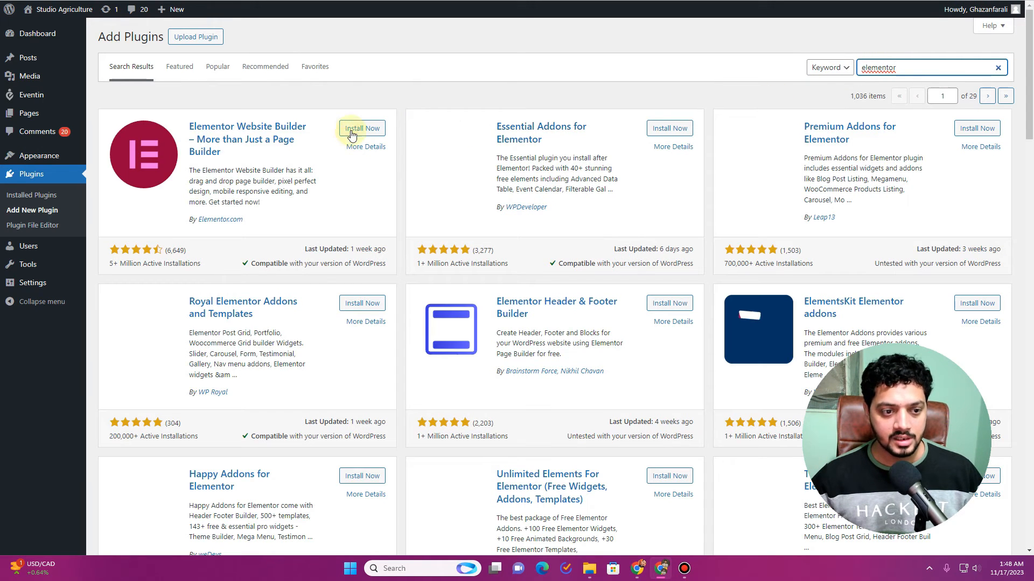
{"action": "left_click", "coordinate": [357, 129]}
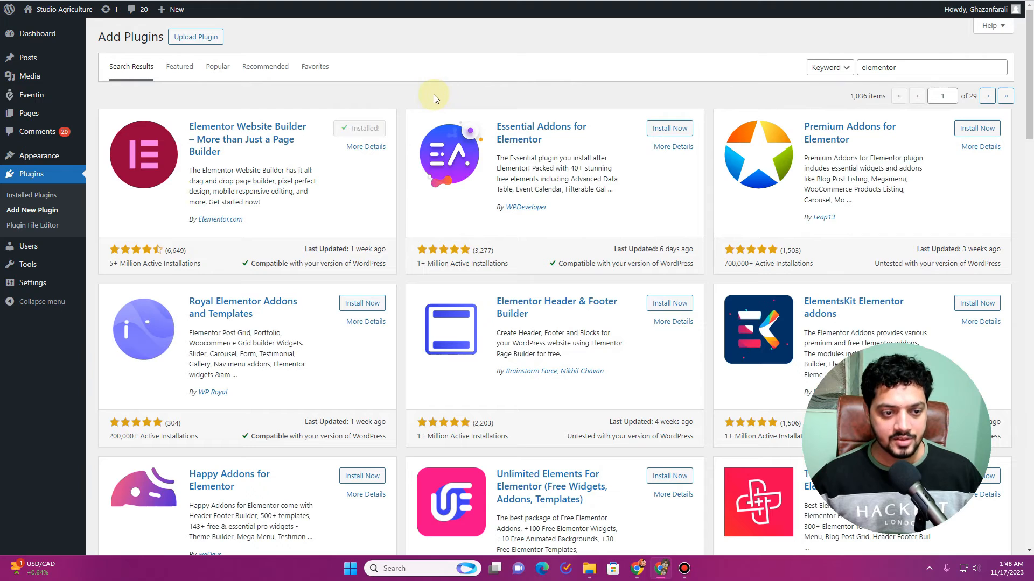
{"action": "left_click", "coordinate": [359, 128]}
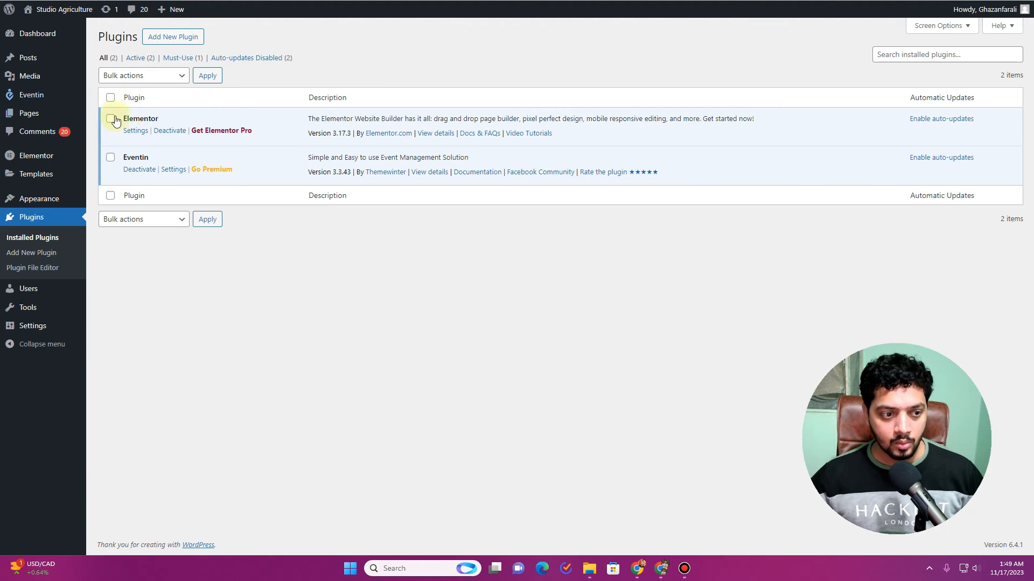
{"action": "mouse_move", "coordinate": [32, 93]}
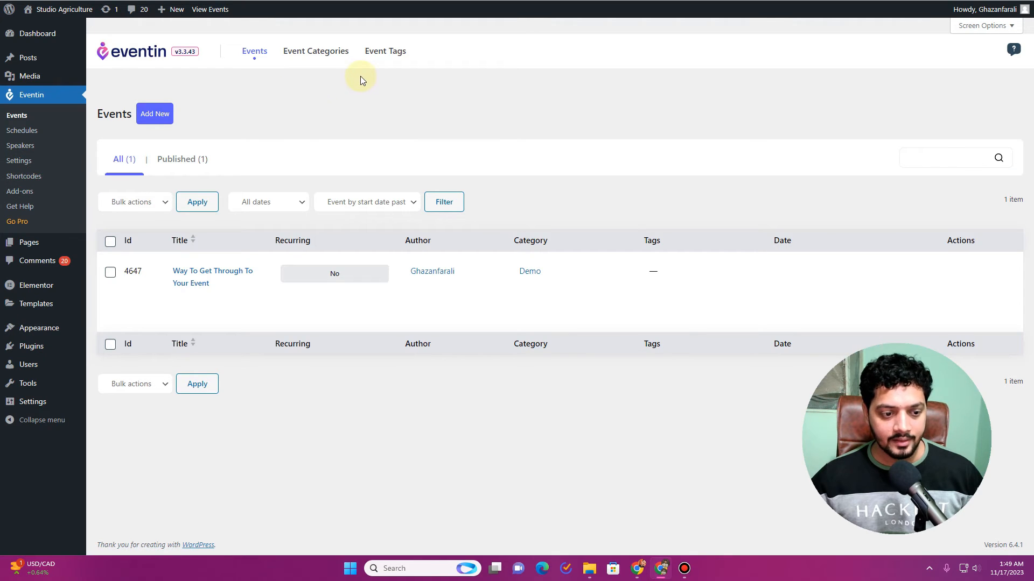
Step: Enable Elementor for the Events, Schedule and Speaker post types in its general settings and save the changes
{"action": "mouse_move", "coordinate": [180, 271]}
{"action": "left_click", "coordinate": [178, 298]}
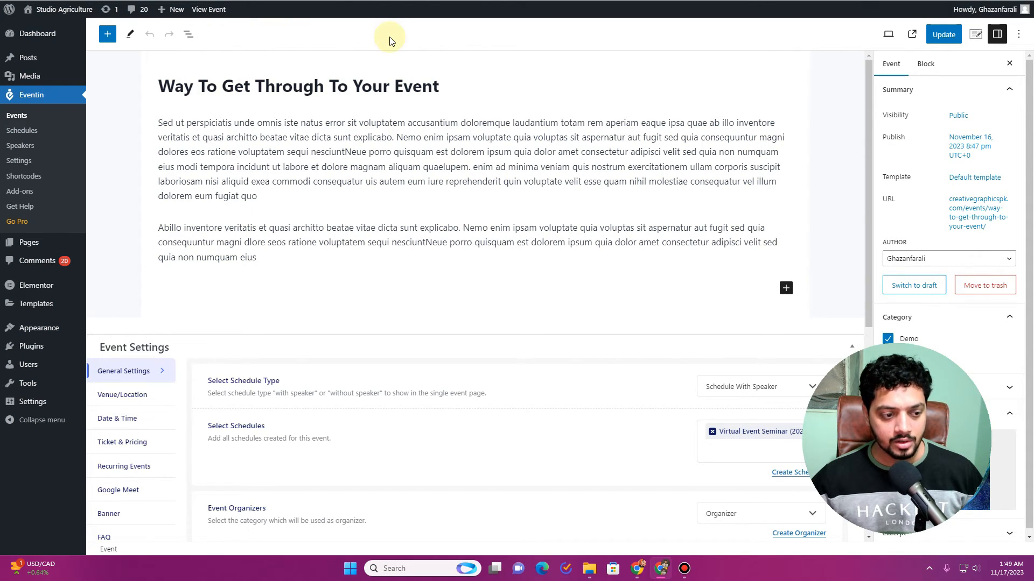
{"action": "mouse_move", "coordinate": [33, 287]}
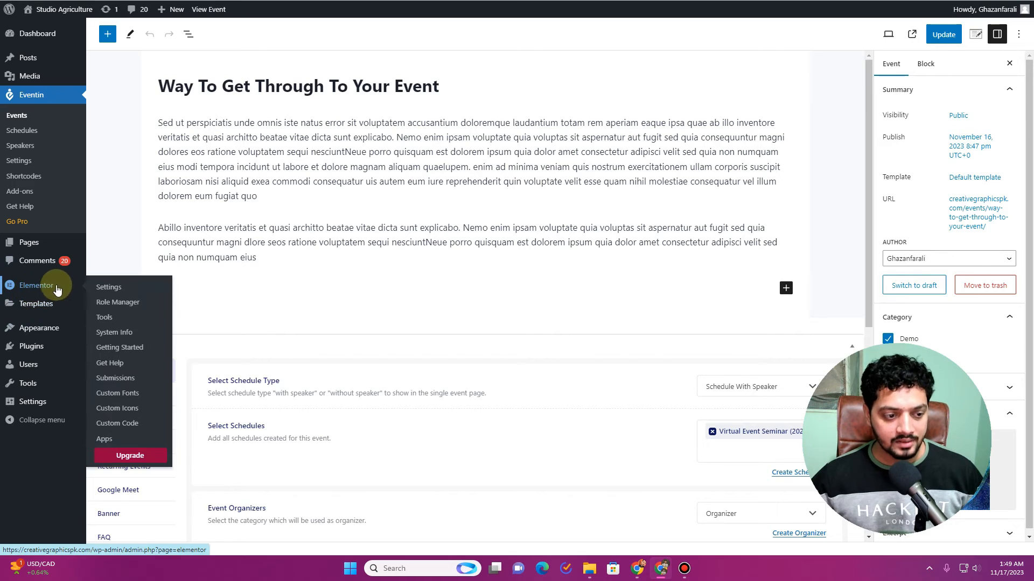
{"action": "left_click", "coordinate": [115, 289]}
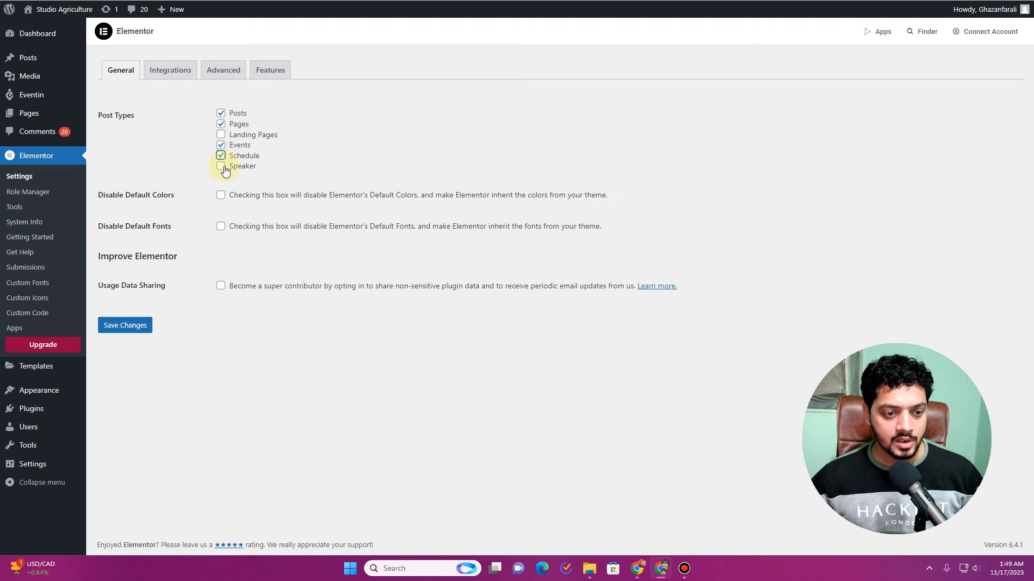
{"action": "left_click", "coordinate": [135, 332]}
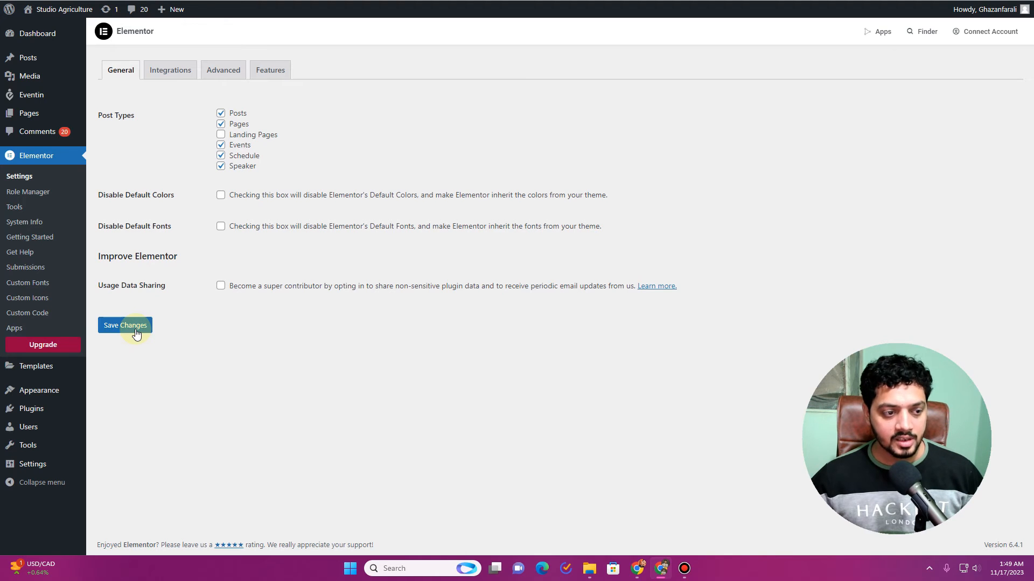
Step: Set the "Way To Get Through To Your Event" template to Elementor Full Width, update the event, and open it in Elementor with the Navigator closed
{"action": "mouse_move", "coordinate": [27, 92]}
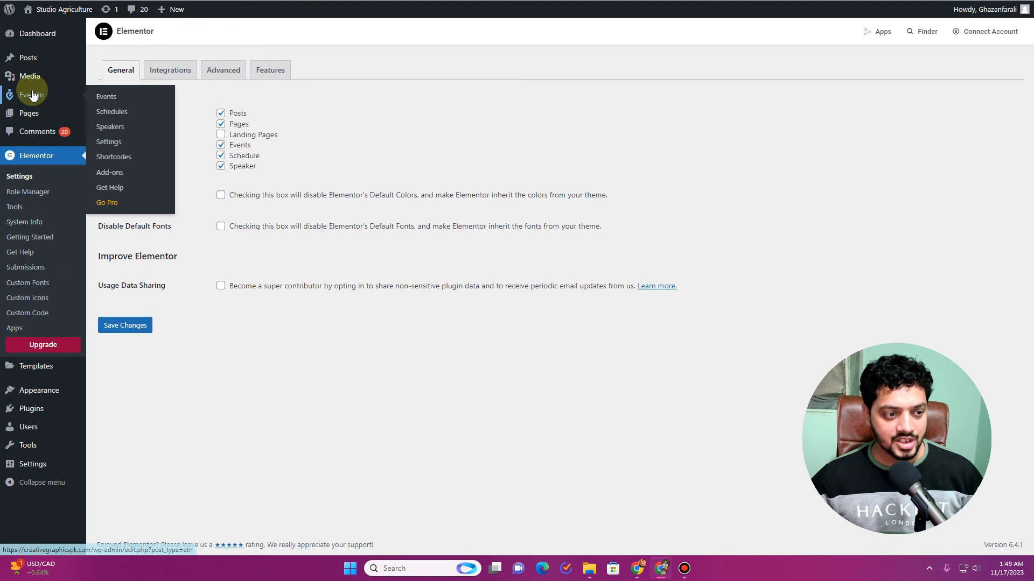
{"action": "left_click", "coordinate": [111, 100]}
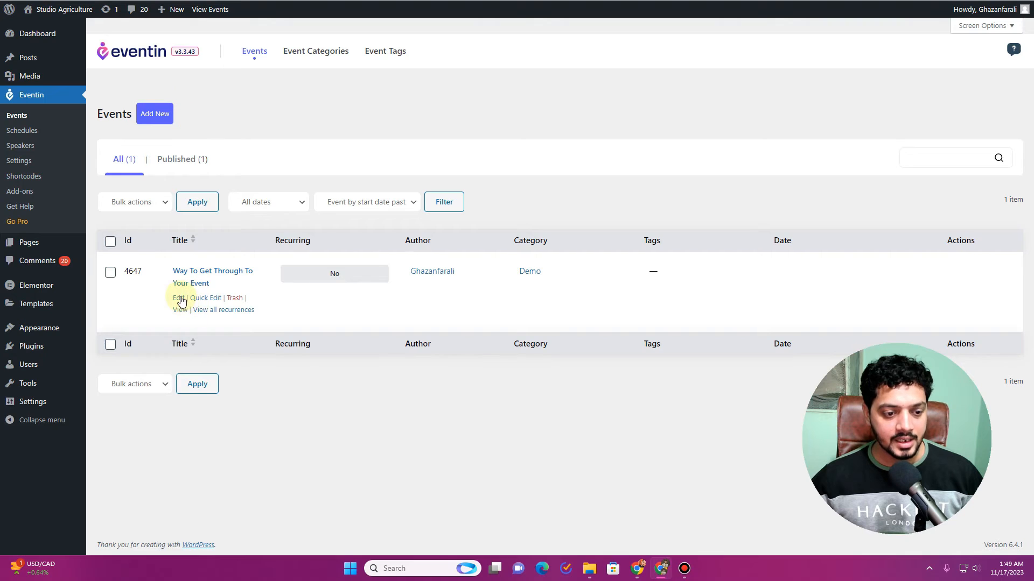
{"action": "left_click", "coordinate": [178, 297]}
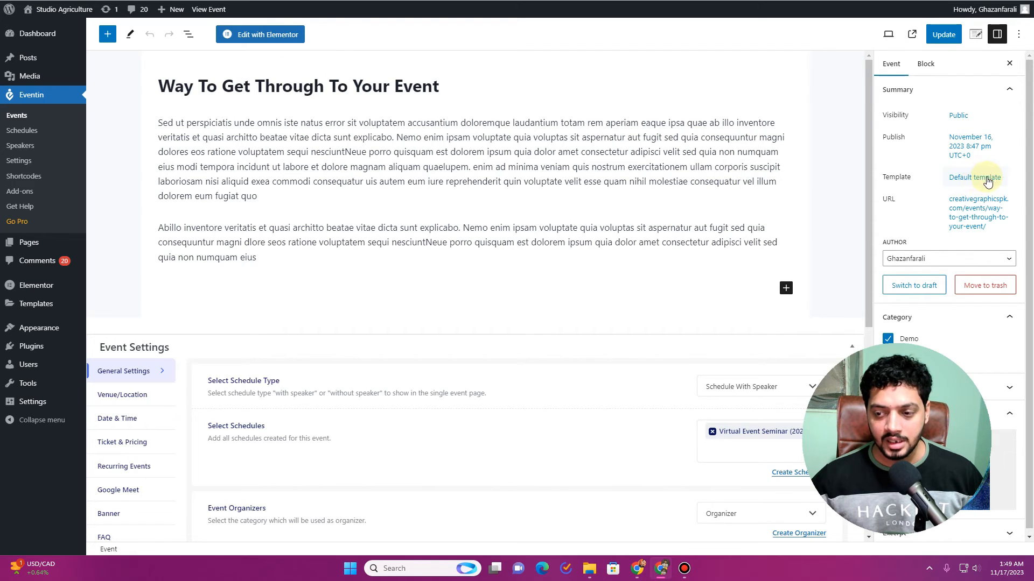
{"action": "left_click", "coordinate": [967, 179]}
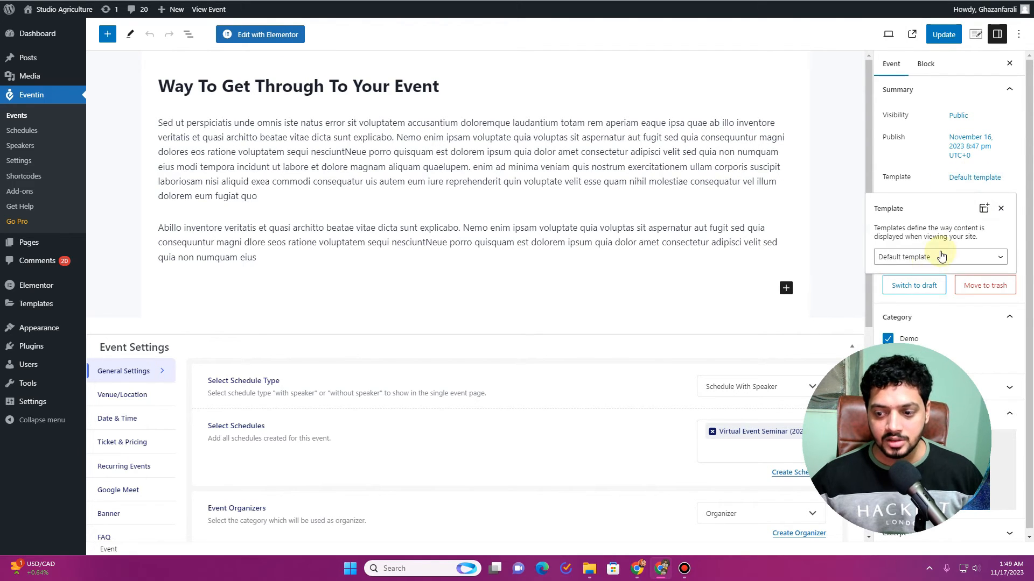
{"action": "left_click", "coordinate": [939, 257]}
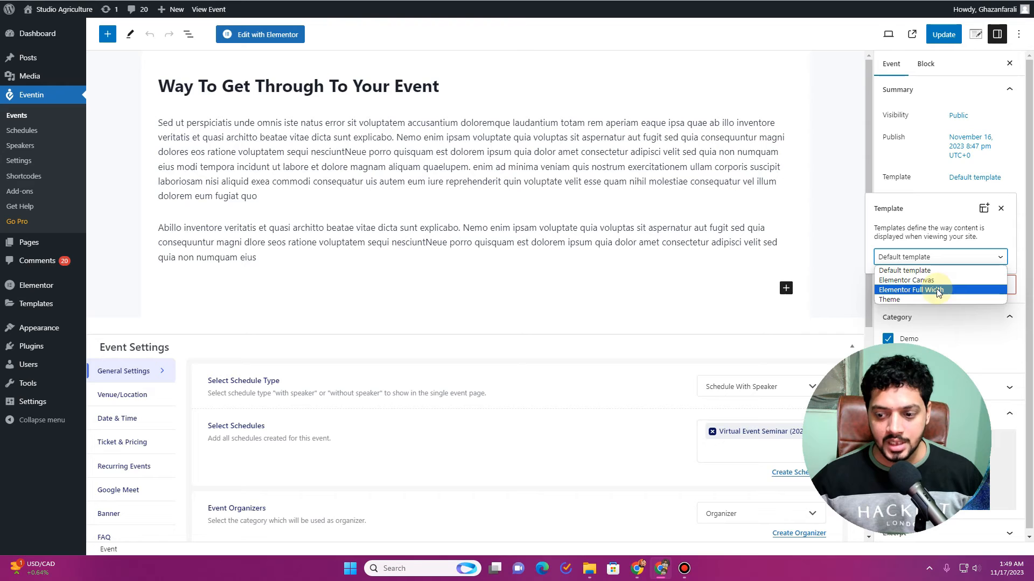
{"action": "left_click", "coordinate": [935, 290]}
{"action": "left_click", "coordinate": [943, 34]}
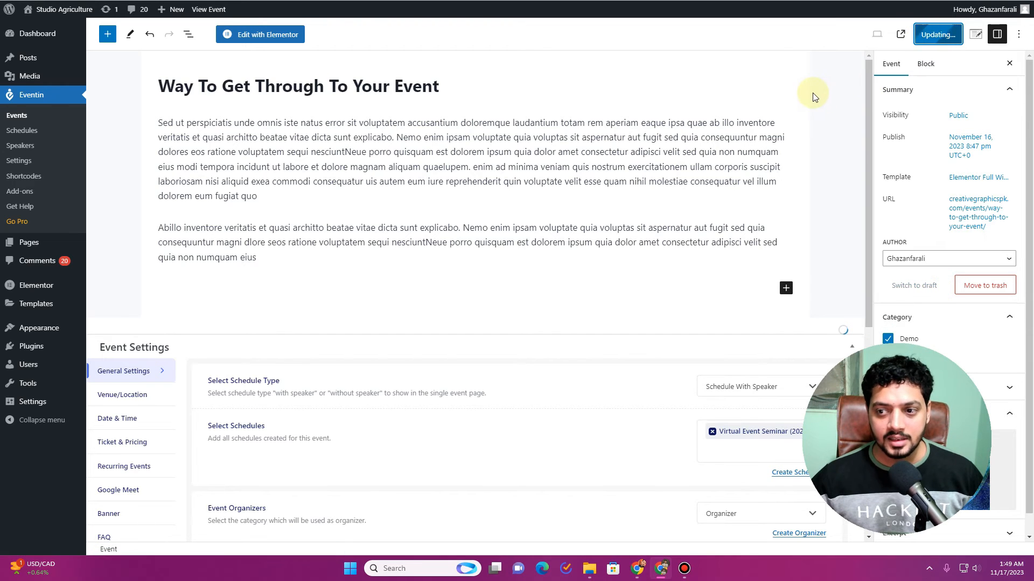
{"action": "left_click", "coordinate": [269, 34]}
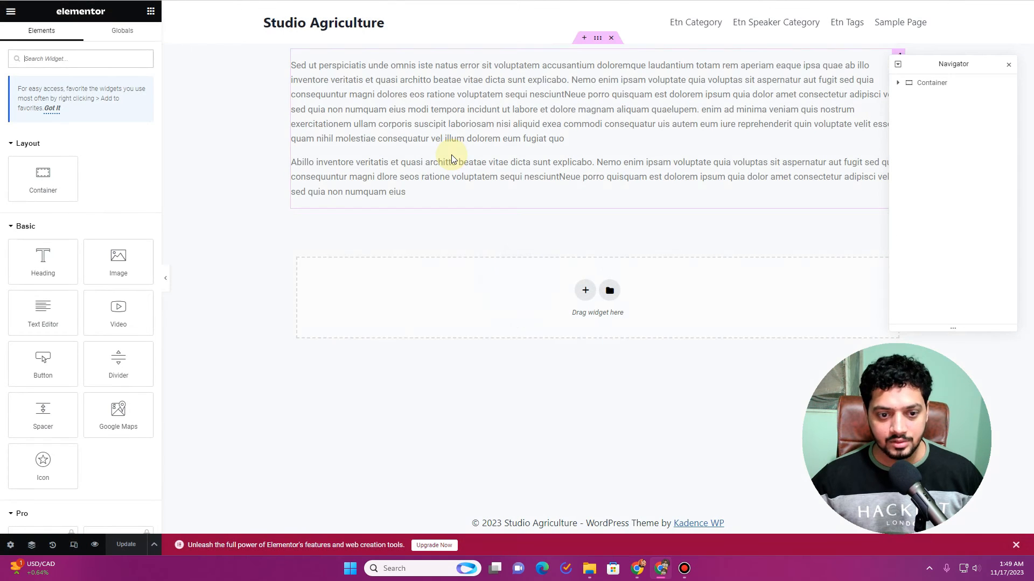
{"action": "left_click", "coordinate": [1008, 64]}
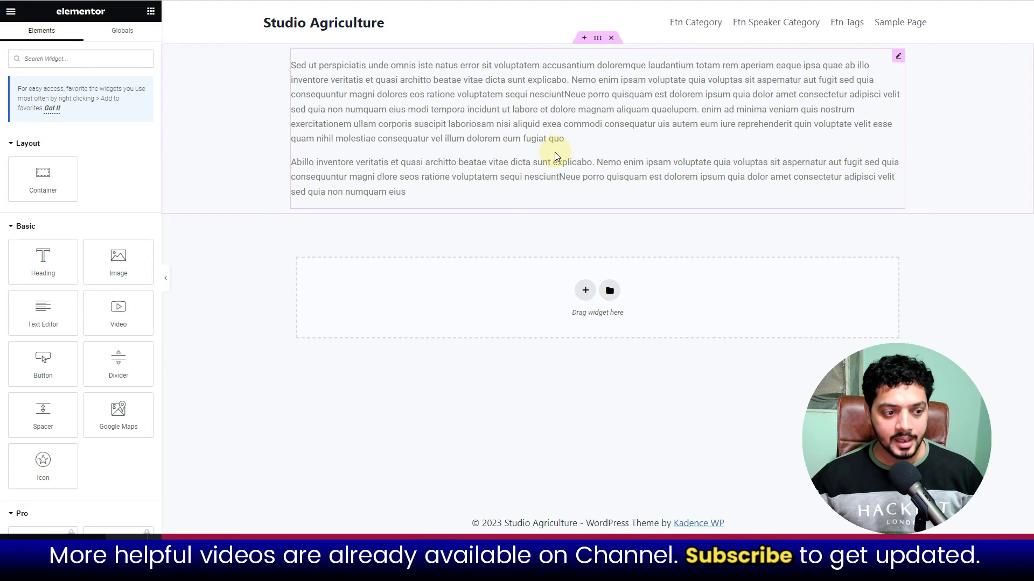
{"action": "left_click", "coordinate": [584, 38]}
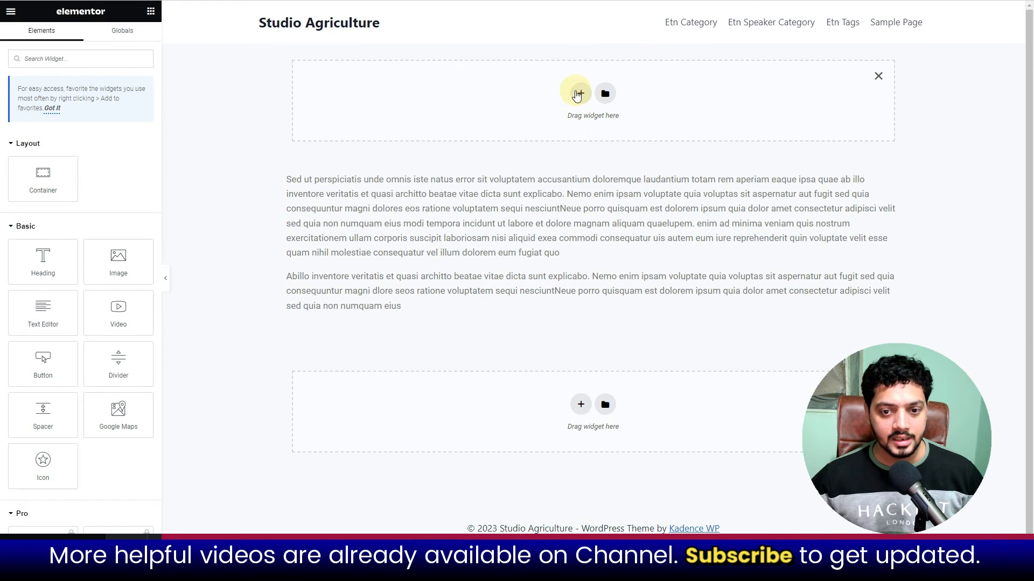
{"action": "left_click", "coordinate": [580, 94]}
{"action": "left_click", "coordinate": [454, 131]}
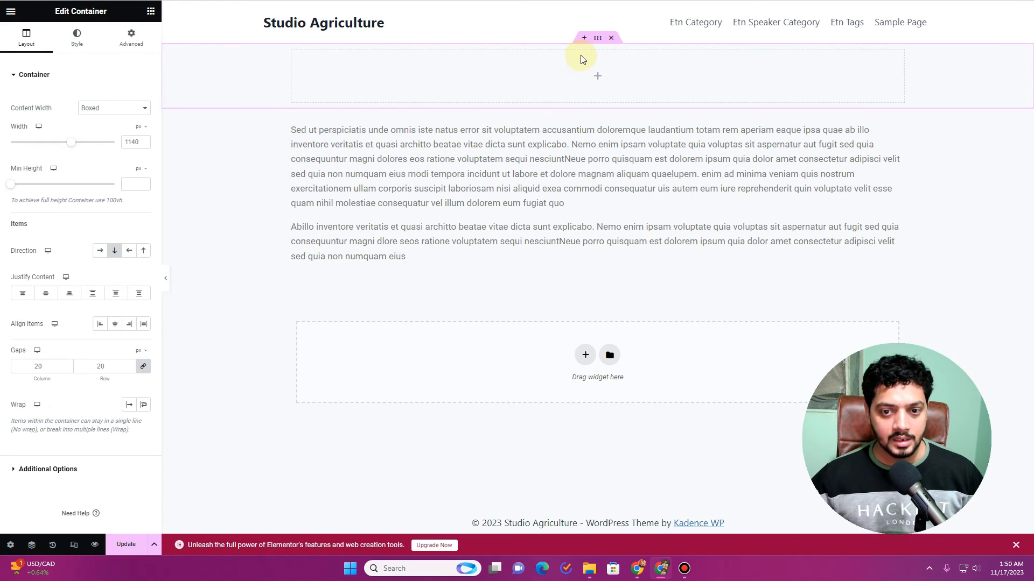
{"action": "left_click", "coordinate": [612, 40]}
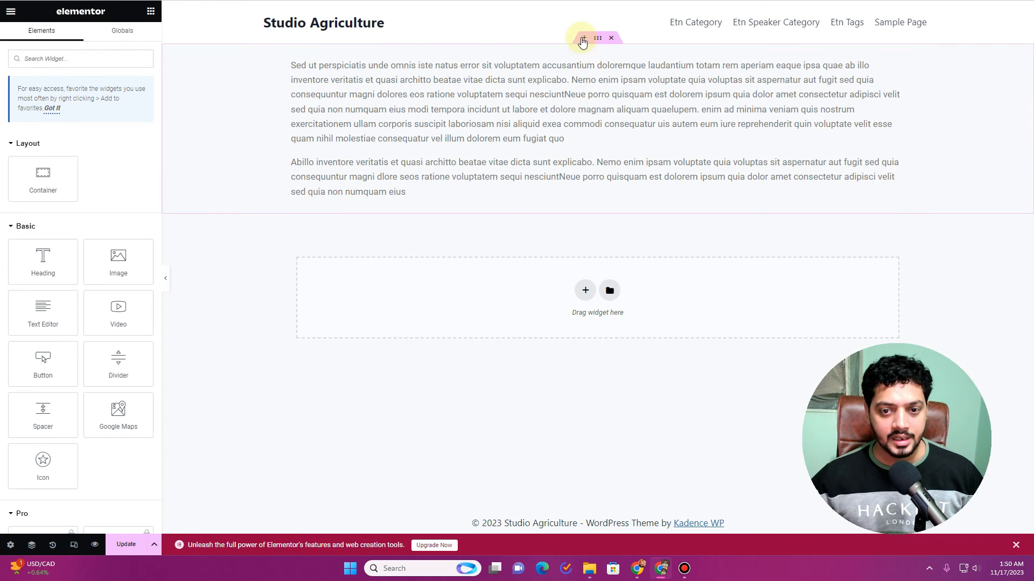
Step: Add a new container above the description text using the two-column structure with a narrow first and a wide second column
{"action": "left_click", "coordinate": [584, 38]}
{"action": "left_click", "coordinate": [579, 95]}
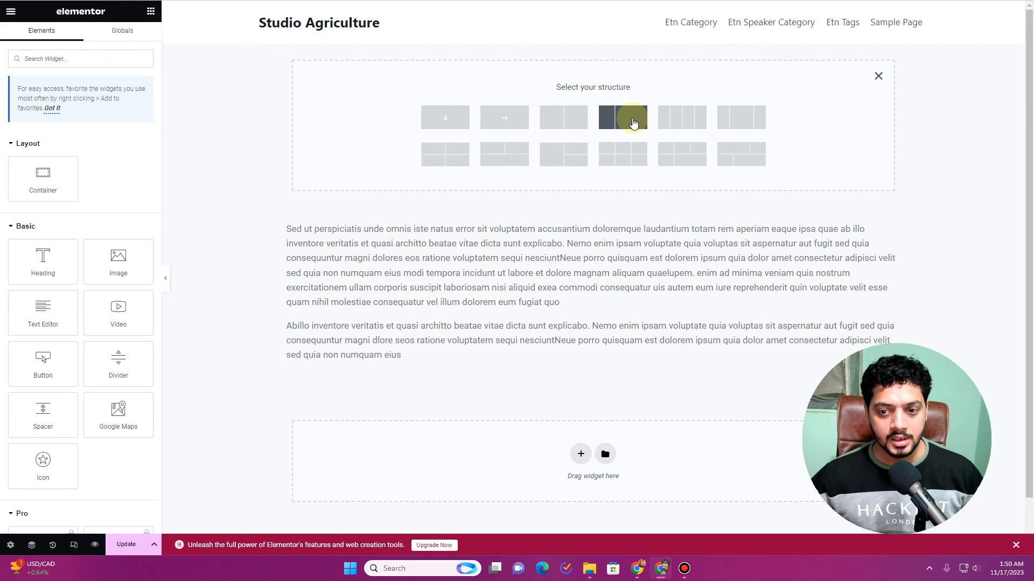
{"action": "left_click", "coordinate": [602, 119]}
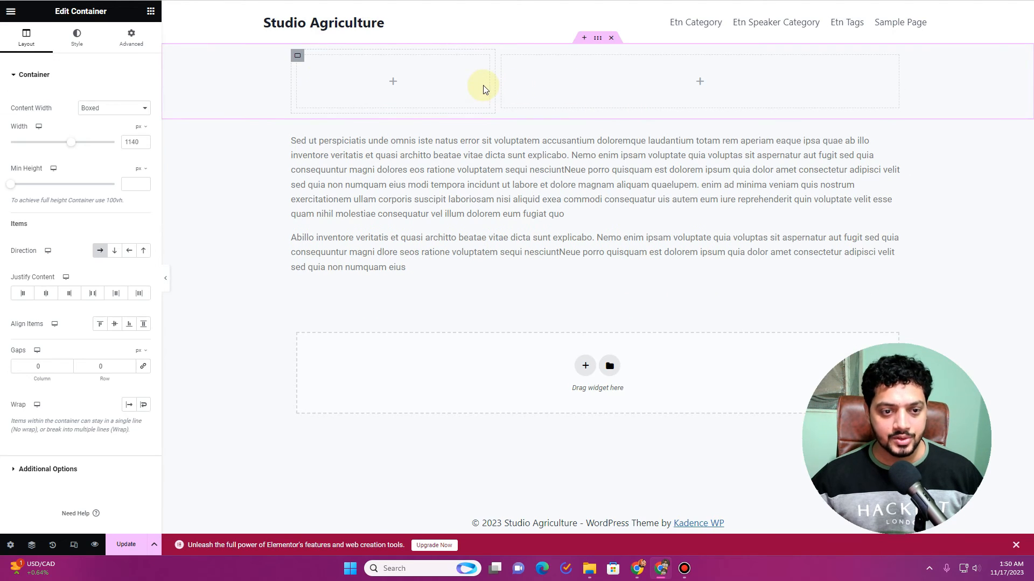
Step: Set the first column's width to 77% and the second column's to 32%, and delete the description text container below
{"action": "left_click", "coordinate": [299, 58]}
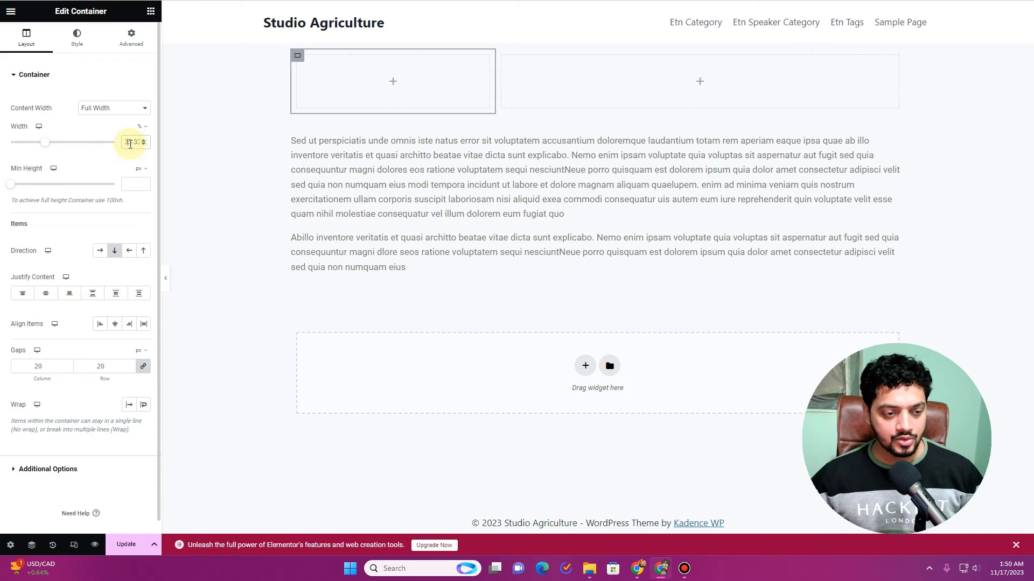
{"action": "type", "text": "77"}
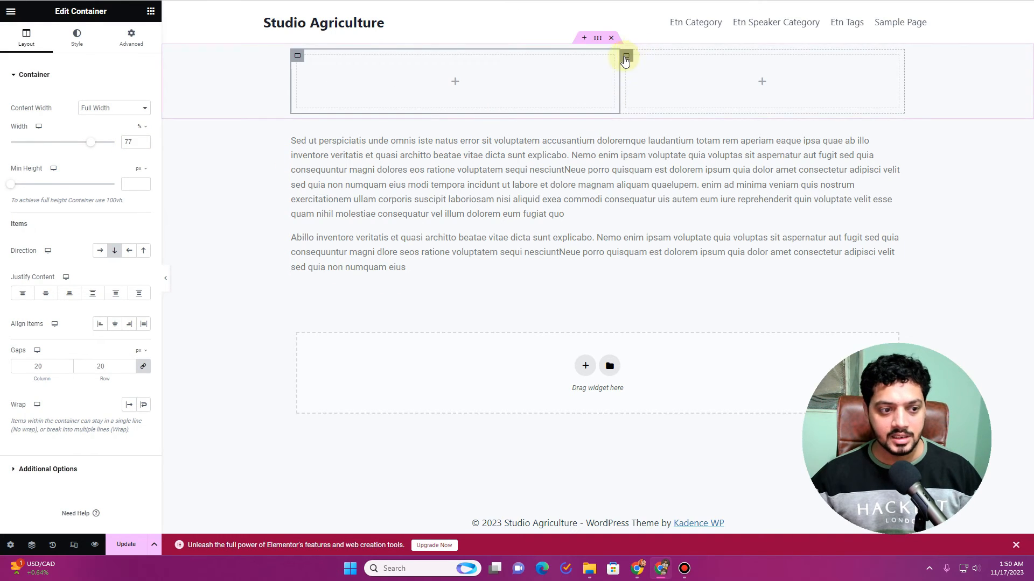
{"action": "left_click", "coordinate": [625, 57]}
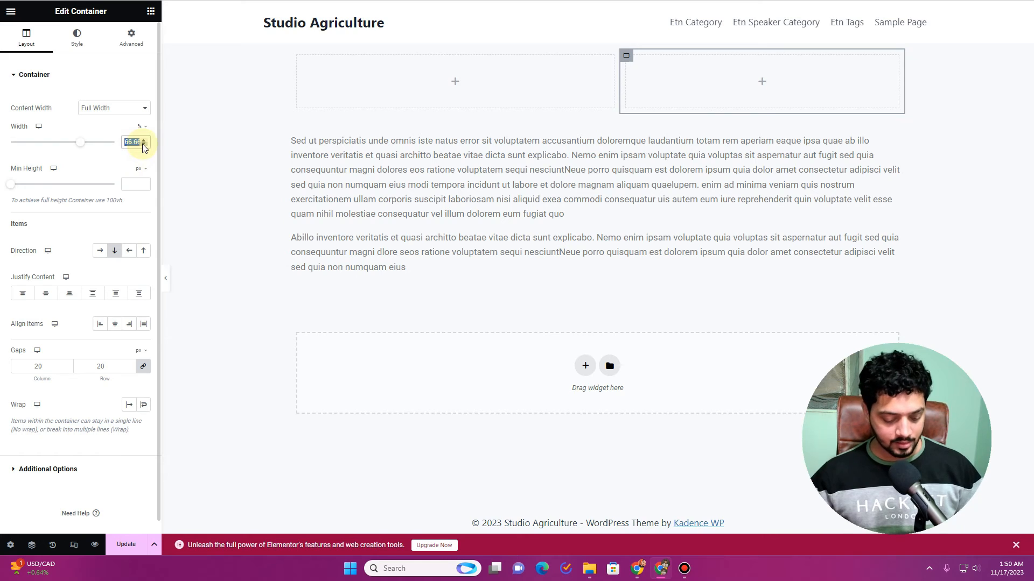
{"action": "type", "text": "32"}
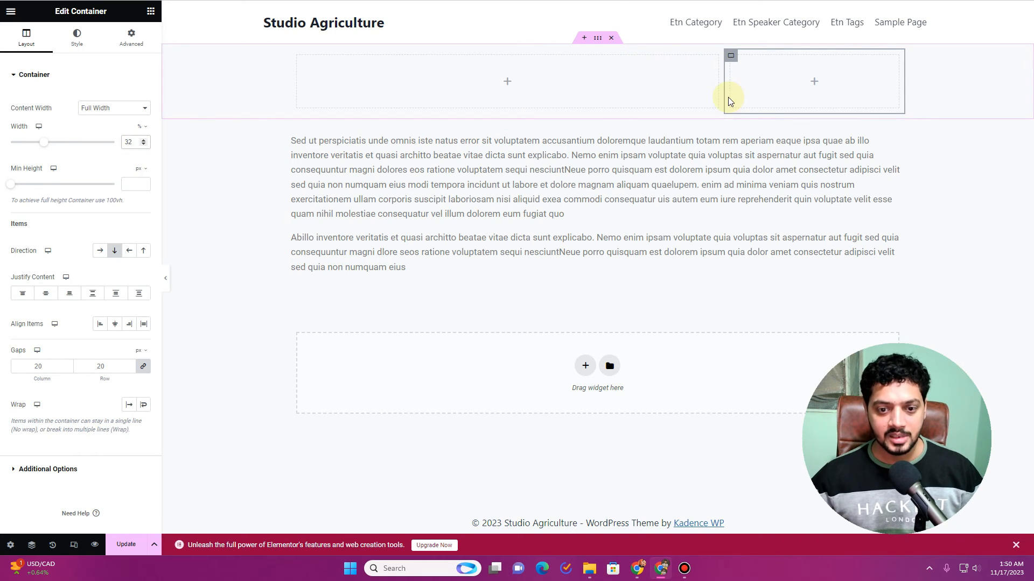
{"action": "left_click", "coordinate": [611, 114]}
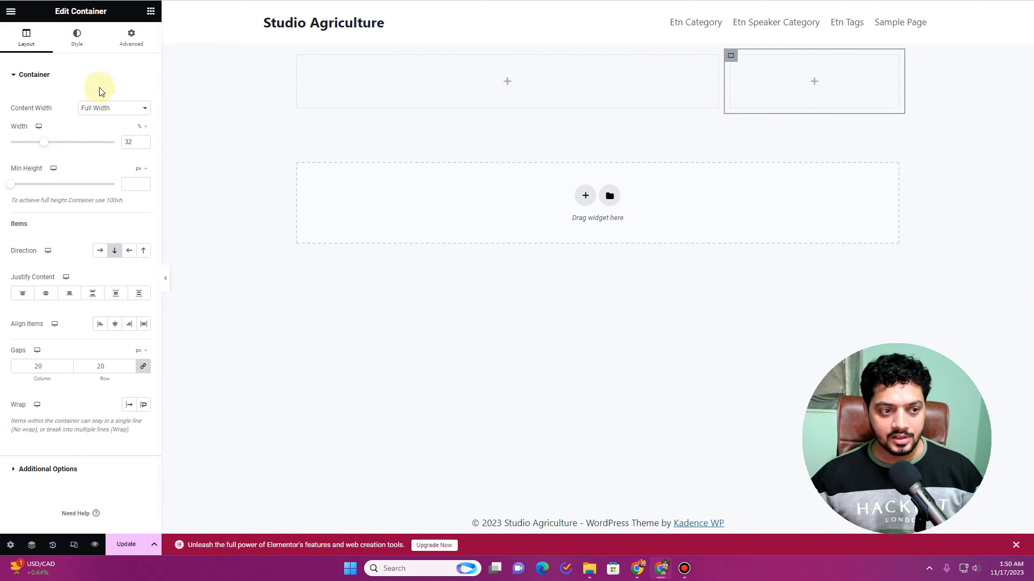
Step: Collapse the Layout, Basic, Pro and General widget categories and examine the available Eventin event widgets
{"action": "left_click", "coordinate": [150, 13]}
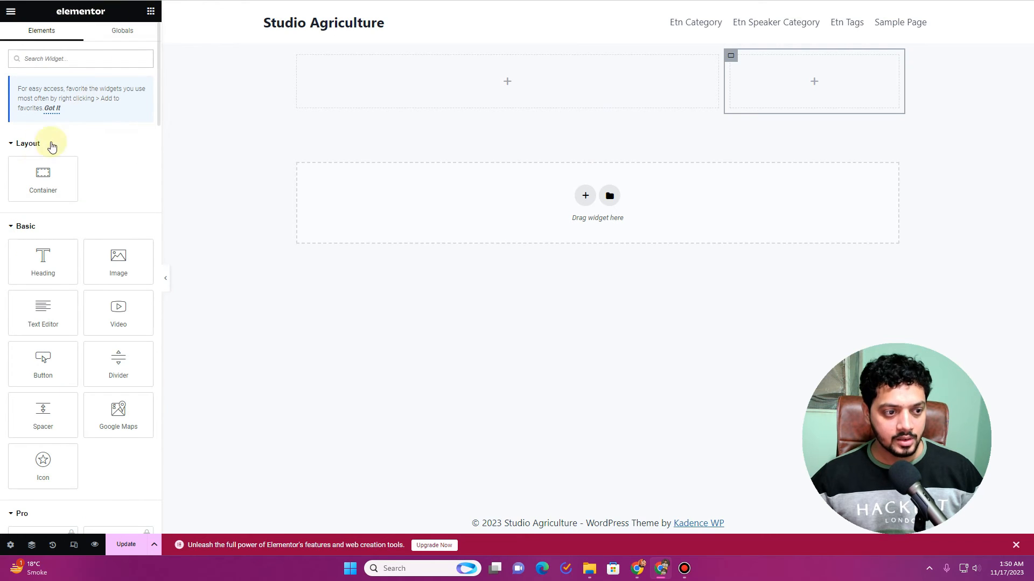
{"action": "left_click", "coordinate": [13, 143]}
{"action": "left_click", "coordinate": [13, 170]}
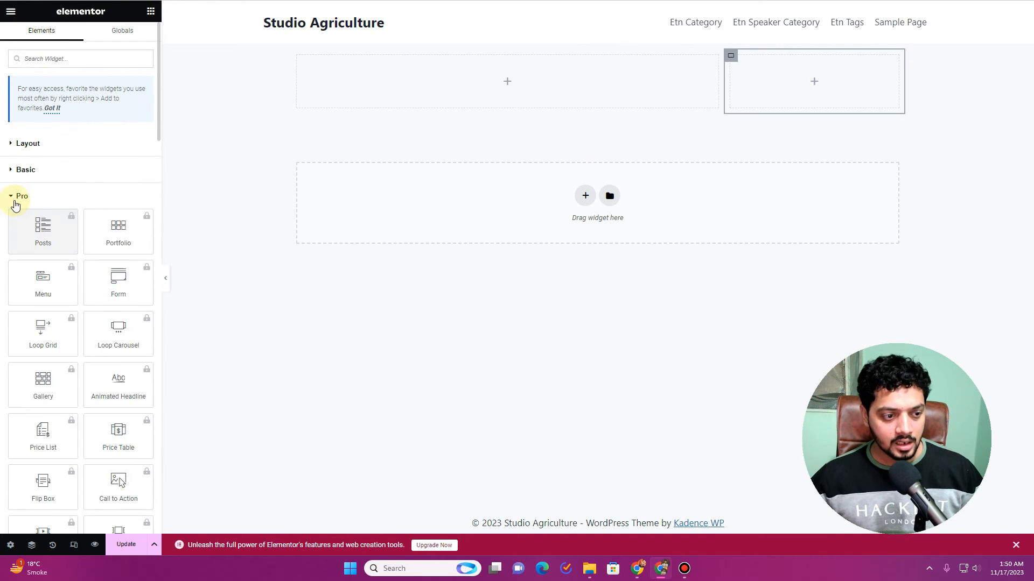
{"action": "left_click", "coordinate": [13, 196]}
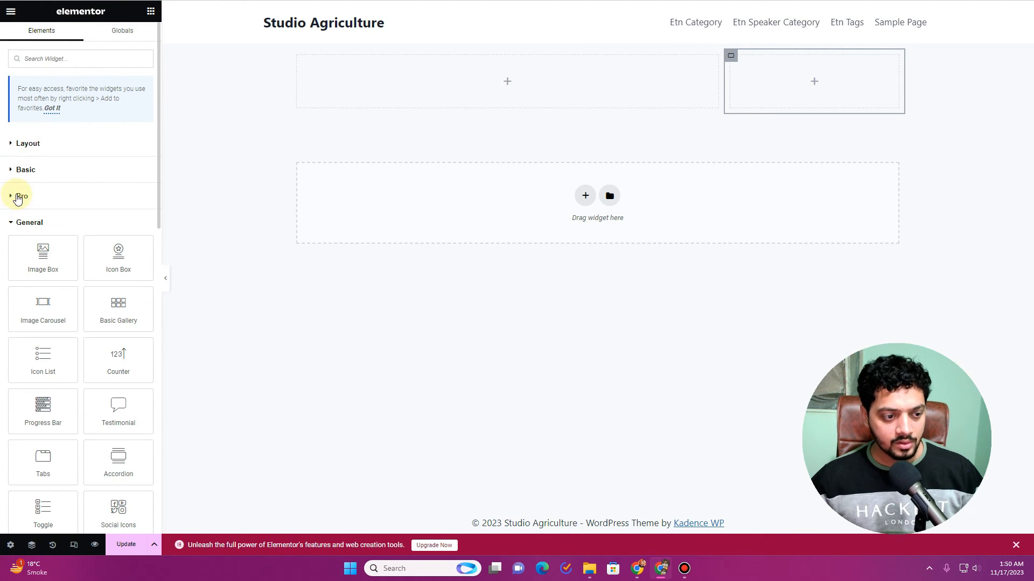
{"action": "left_click", "coordinate": [15, 222]}
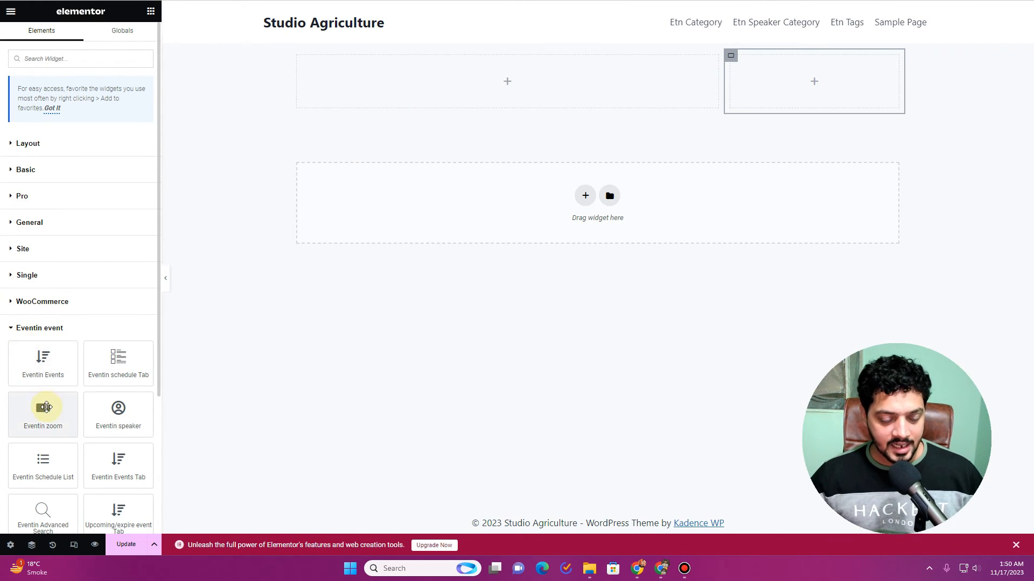
{"action": "scroll", "coordinate": [46, 407], "scroll_direction": "down", "scroll_amount": 2}
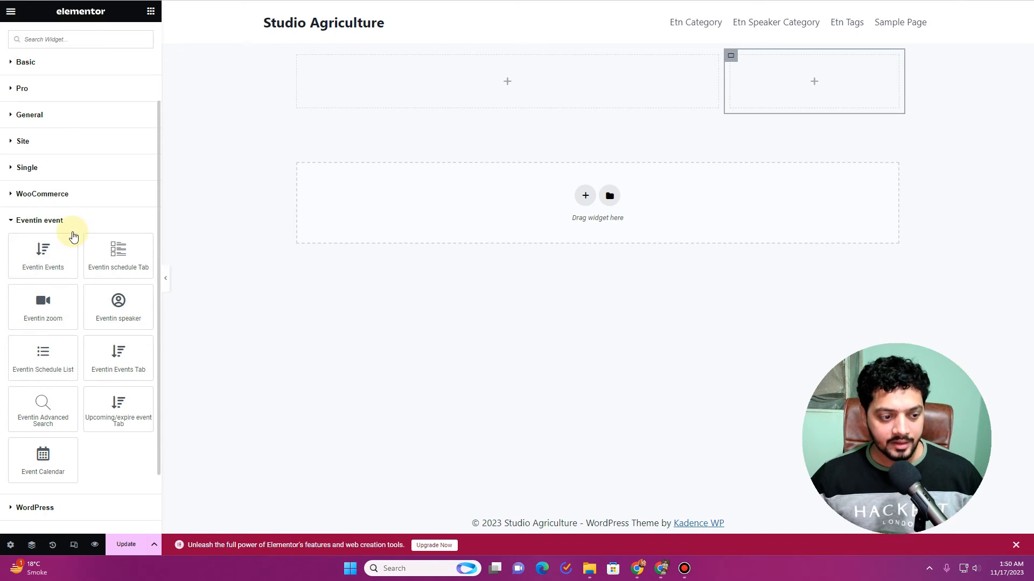
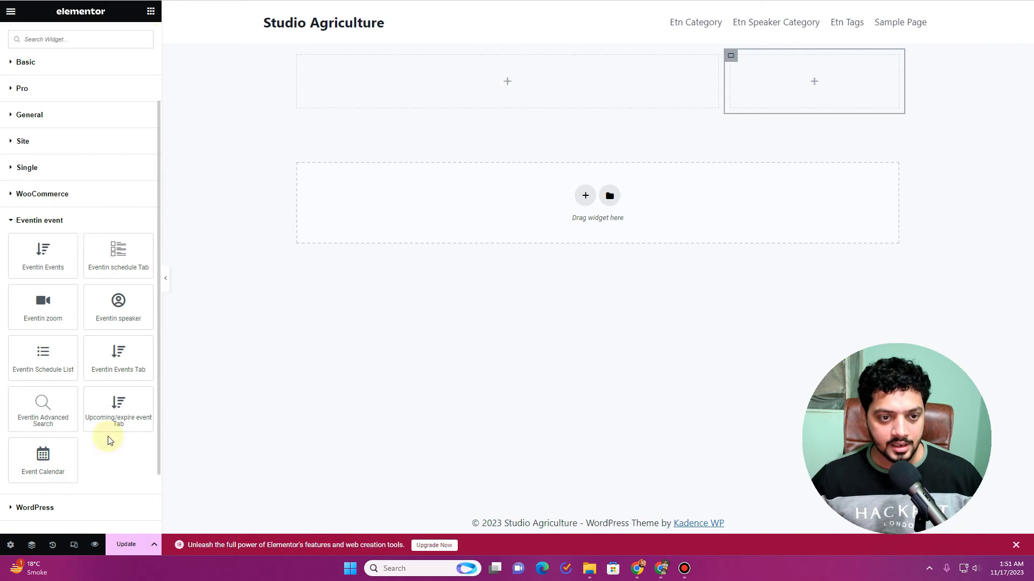
Step: Add a Heading widget to the wide column and an Image widget above it showing the #KalisKuss Online Salon picture from the media library
{"action": "left_click", "coordinate": [13, 62]}
{"action": "left_click_drag", "start_coordinate": [43, 98], "coordinate": [355, 68]}
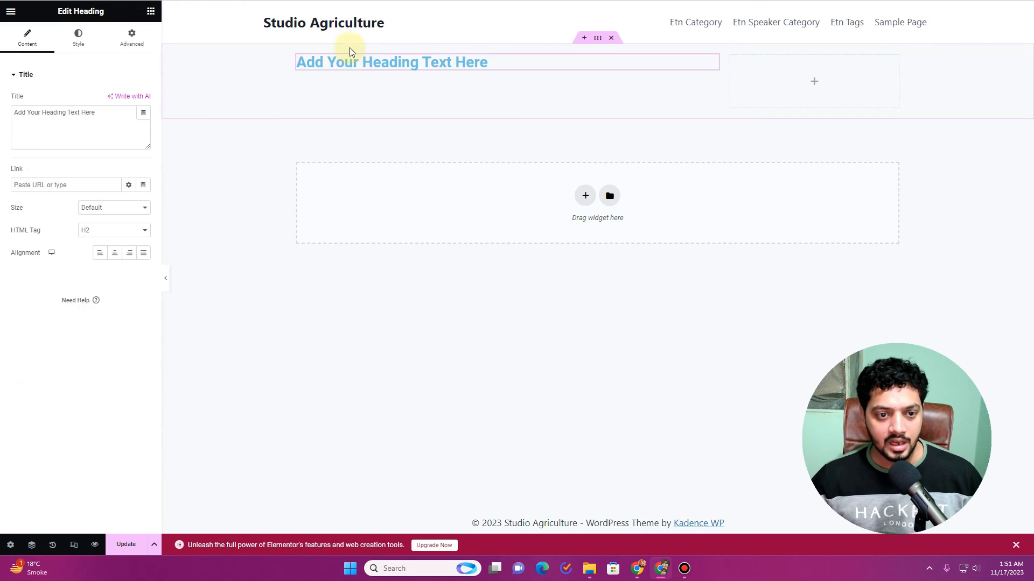
{"action": "left_click", "coordinate": [150, 12]}
{"action": "left_click_drag", "start_coordinate": [112, 216], "coordinate": [400, 46]}
{"action": "left_click", "coordinate": [32, 151]}
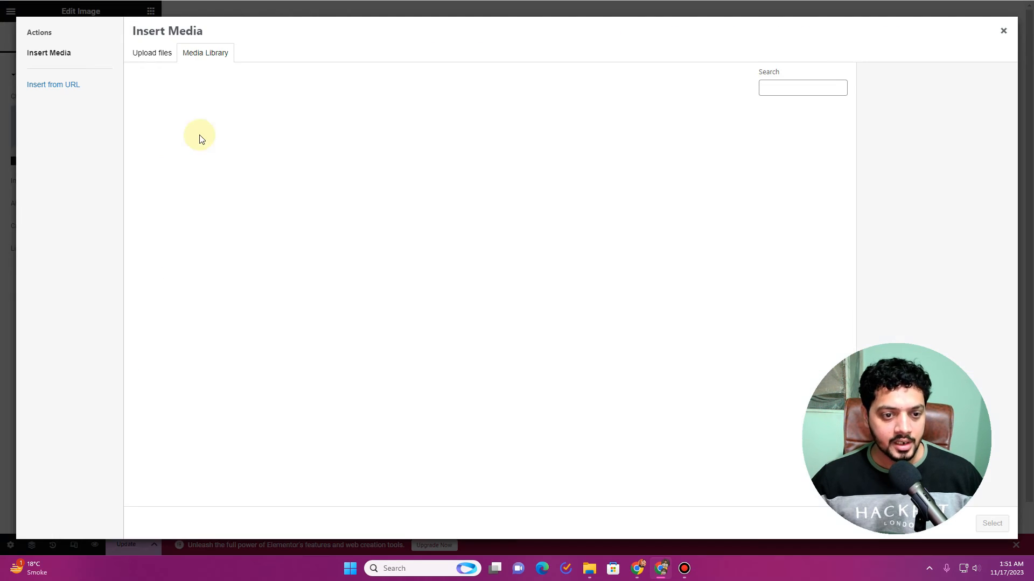
{"action": "left_click", "coordinate": [315, 155]}
{"action": "left_click", "coordinate": [991, 523]}
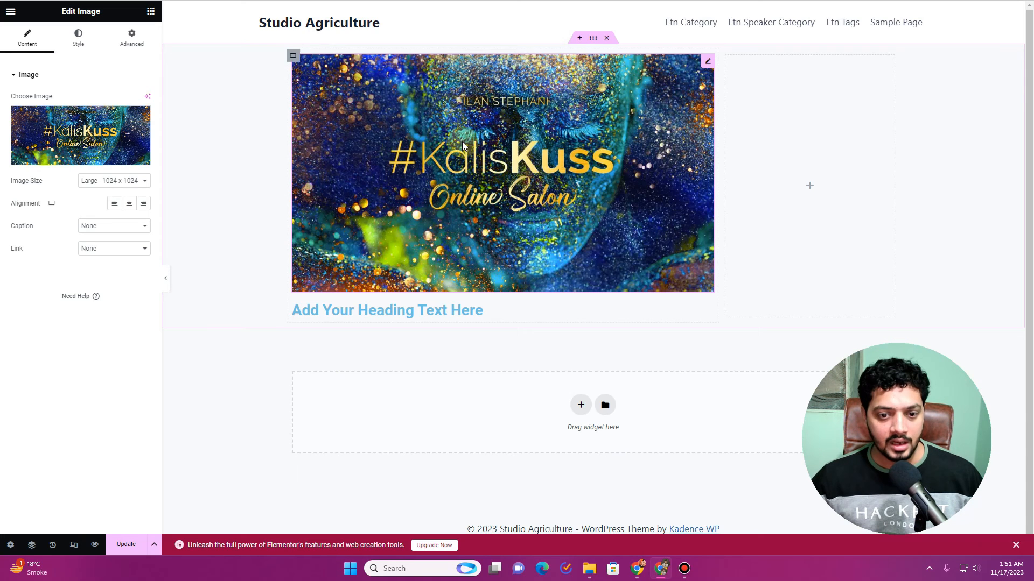
Step: Style the heading below the image with black text and the Poppins font family
{"action": "left_click", "coordinate": [468, 312]}
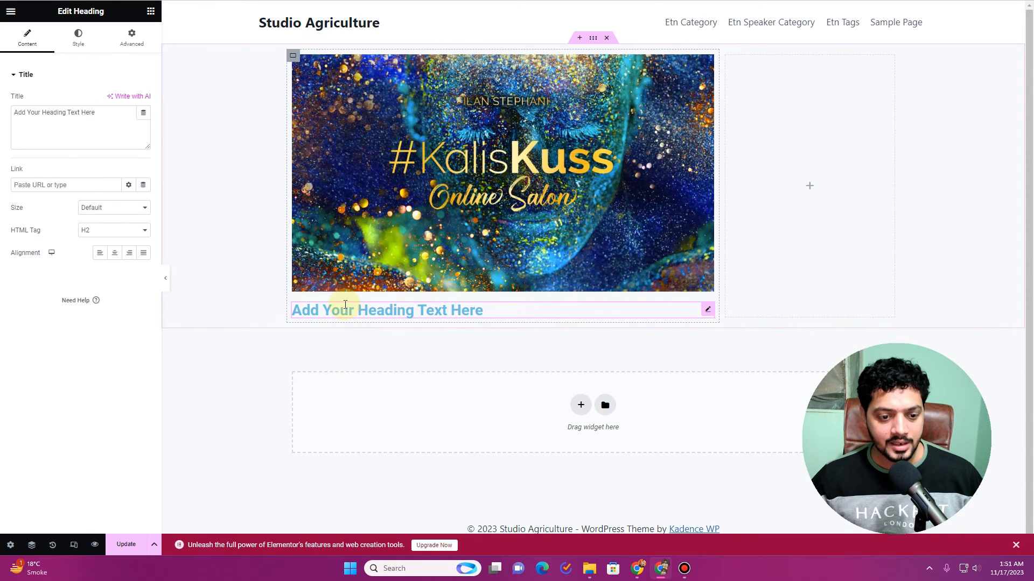
{"action": "left_click", "coordinate": [78, 37]}
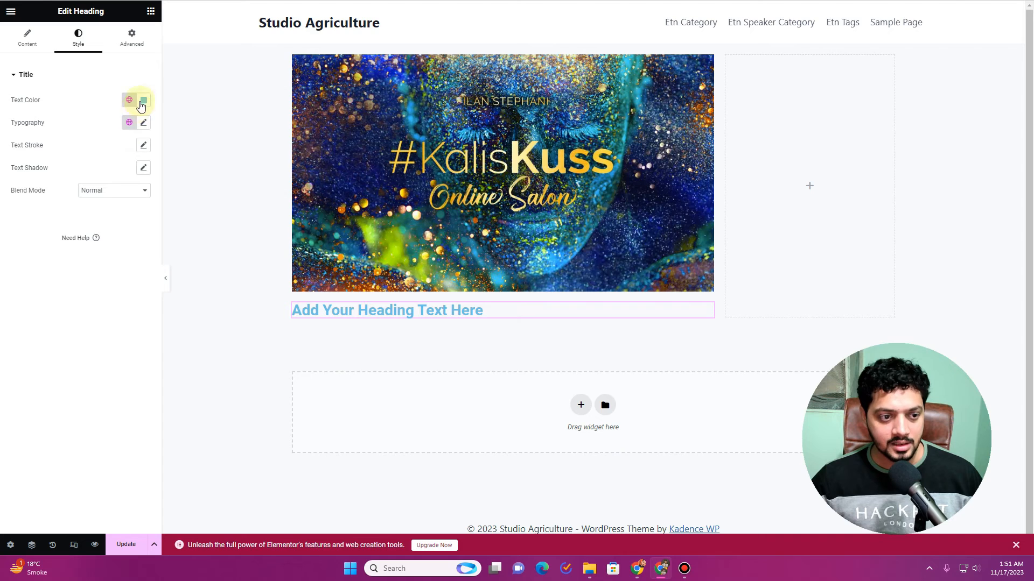
{"action": "left_click", "coordinate": [144, 99]}
{"action": "left_click_drag", "start_coordinate": [104, 208], "coordinate": [57, 242]}
{"action": "left_click", "coordinate": [17, 248]}
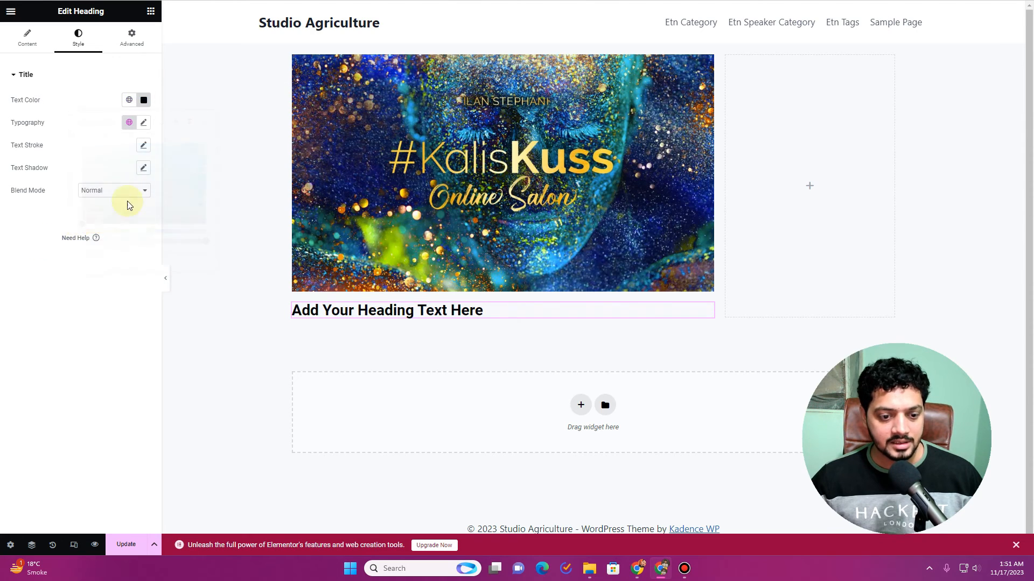
{"action": "left_click", "coordinate": [143, 123]}
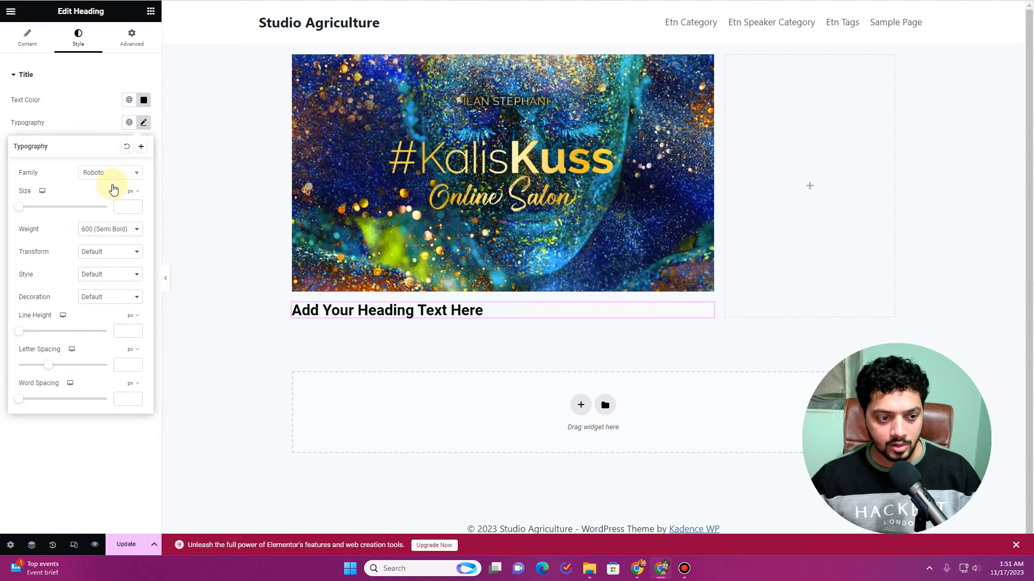
{"action": "left_click", "coordinate": [110, 173]}
{"action": "type", "text": "popp"}
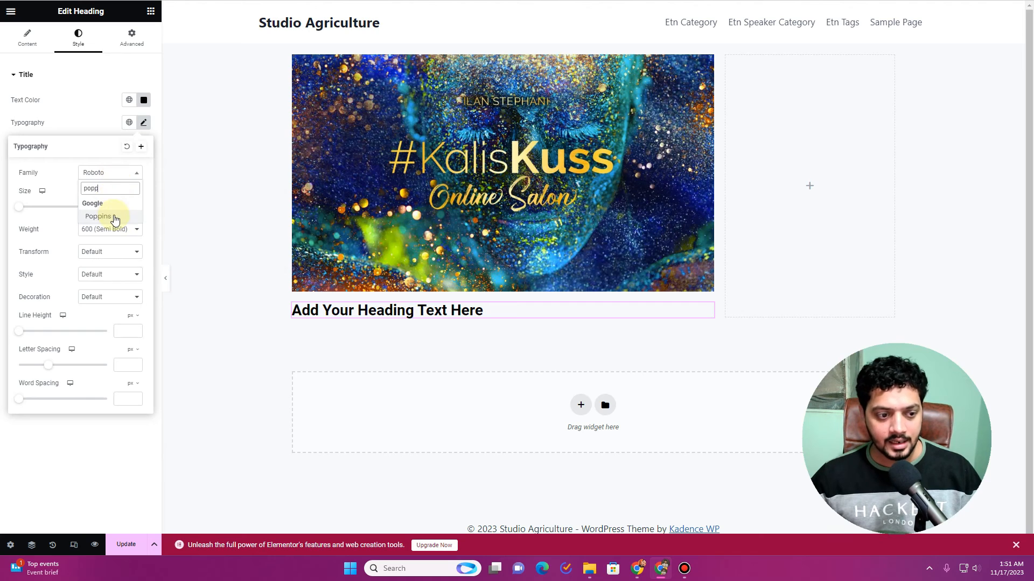
{"action": "left_click", "coordinate": [114, 217]}
Step: Replace the heading's title with "Way To Get Through To Your Event", copied from the published event page
{"action": "left_click", "coordinate": [27, 39]}
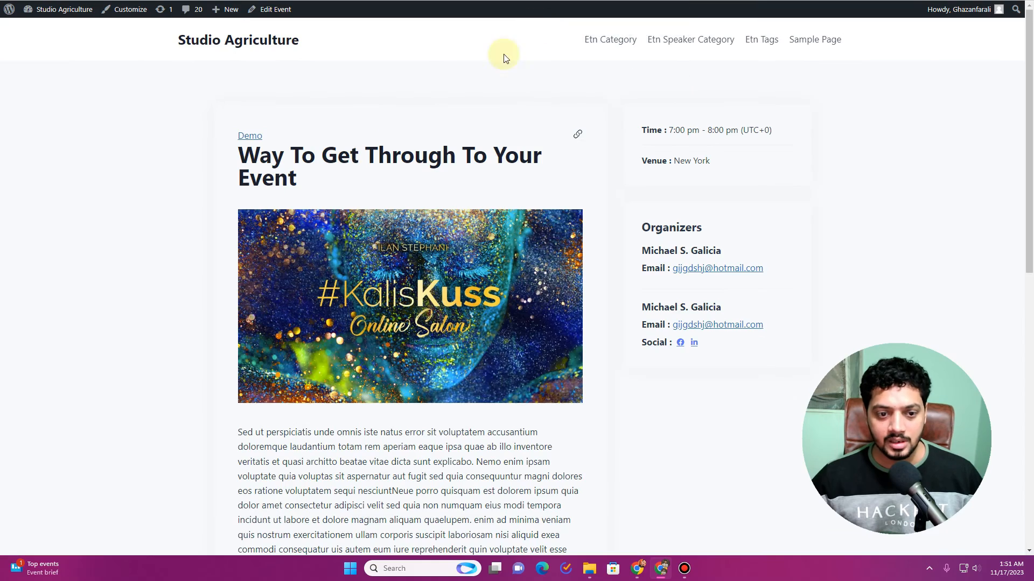
{"action": "left_click_drag", "start_coordinate": [240, 155], "coordinate": [301, 179]}
{"action": "key", "text": "ctrl+c"}
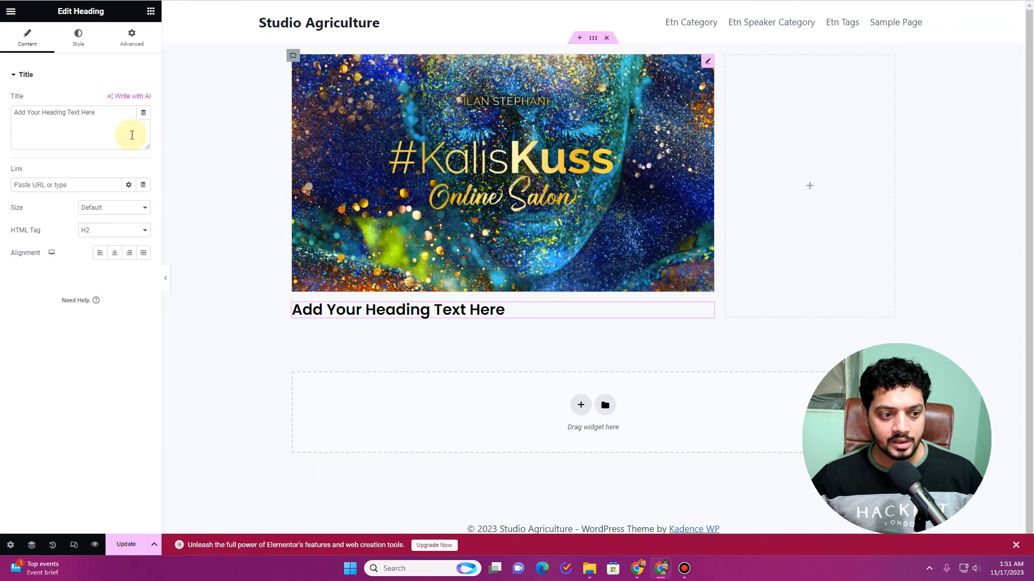
{"action": "left_click", "coordinate": [113, 122]}
{"action": "key", "text": "ctrl+a"}
{"action": "key", "text": "ctrl+v"}
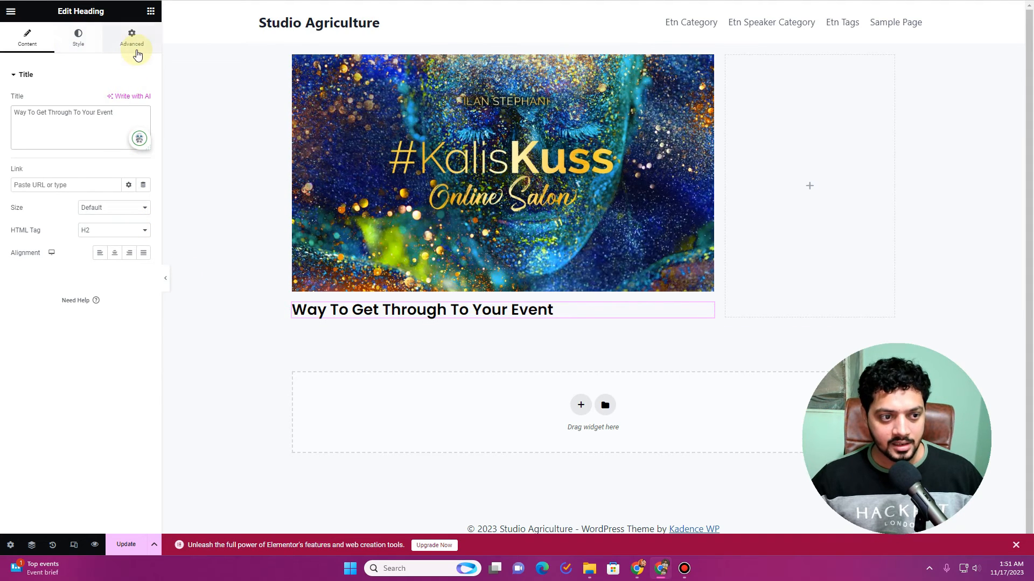
Step: Give the heading a classic background in yellow
{"action": "left_click", "coordinate": [134, 47]}
{"action": "scroll", "coordinate": [70, 398], "scroll_direction": "down", "scroll_amount": 3}
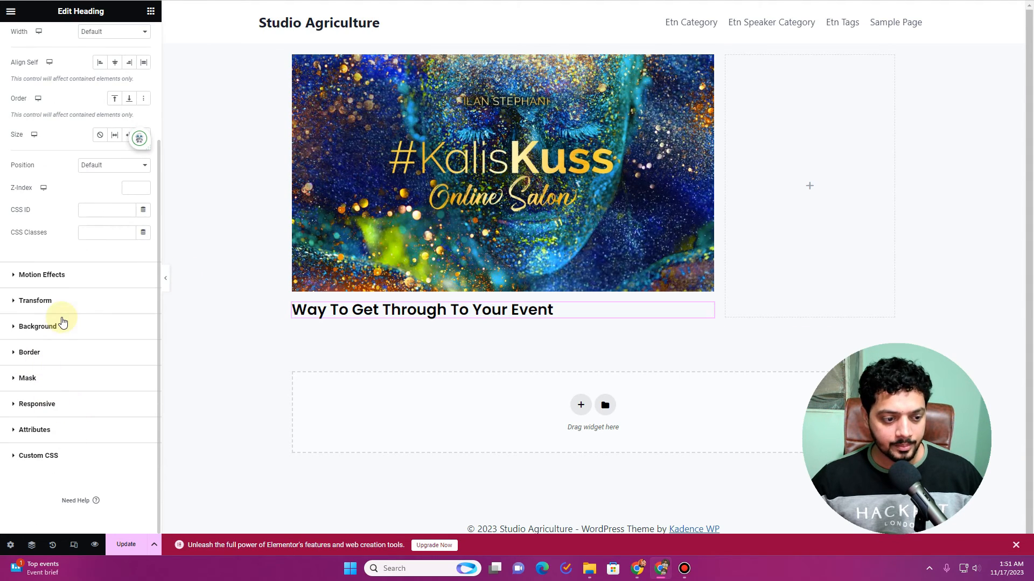
{"action": "left_click", "coordinate": [63, 325]}
{"action": "left_click", "coordinate": [129, 200]}
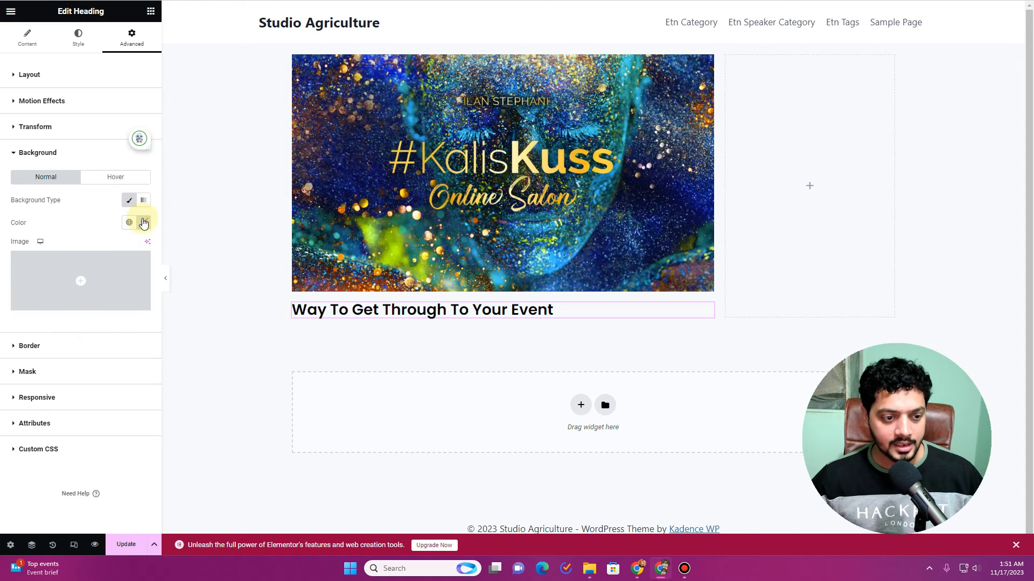
{"action": "left_click", "coordinate": [143, 223]}
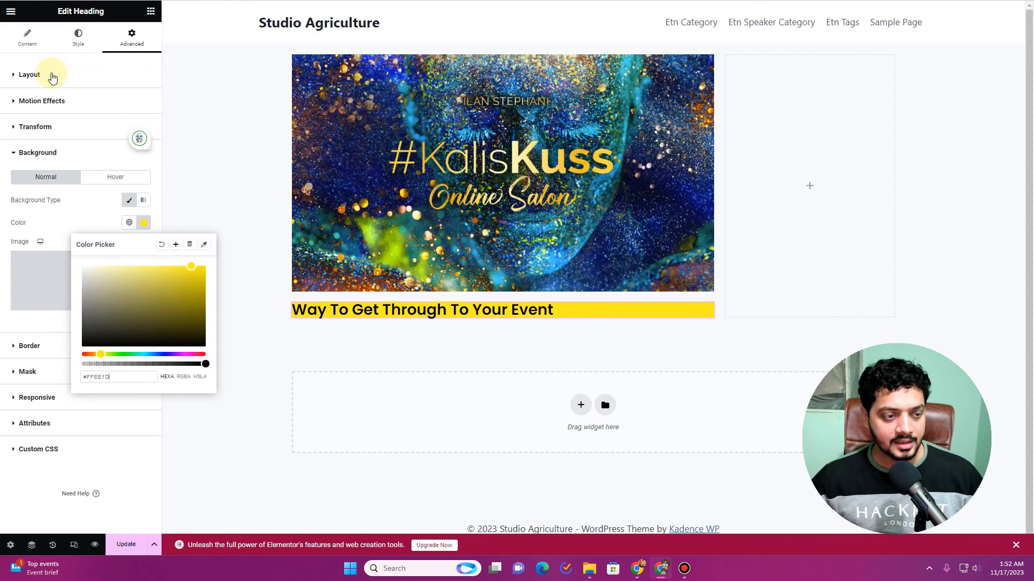
Step: Set the heading's padding to 25 px on all sides and only its top margin to -20 px, with the other margins at 0
{"action": "left_click", "coordinate": [51, 75]}
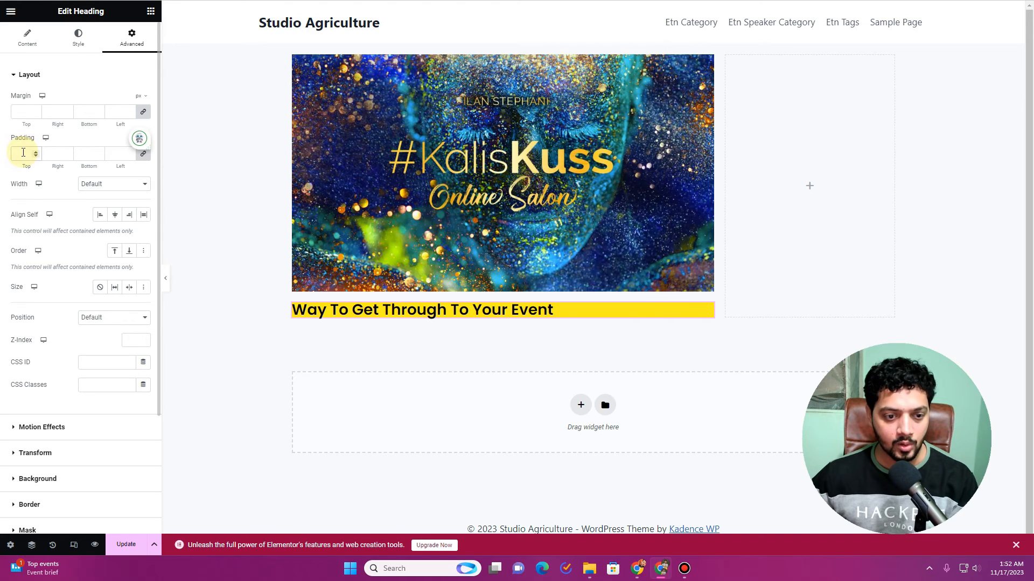
{"action": "type", "text": "25"}
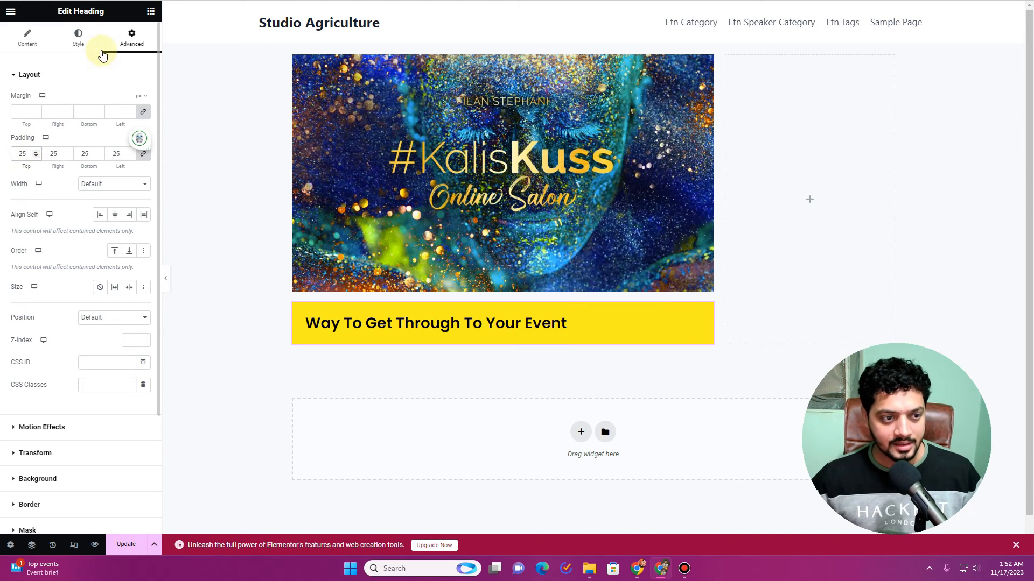
{"action": "left_click", "coordinate": [28, 114]}
{"action": "left_click", "coordinate": [38, 115]}
{"action": "left_click", "coordinate": [39, 115]}
{"action": "type", "text": "0"}
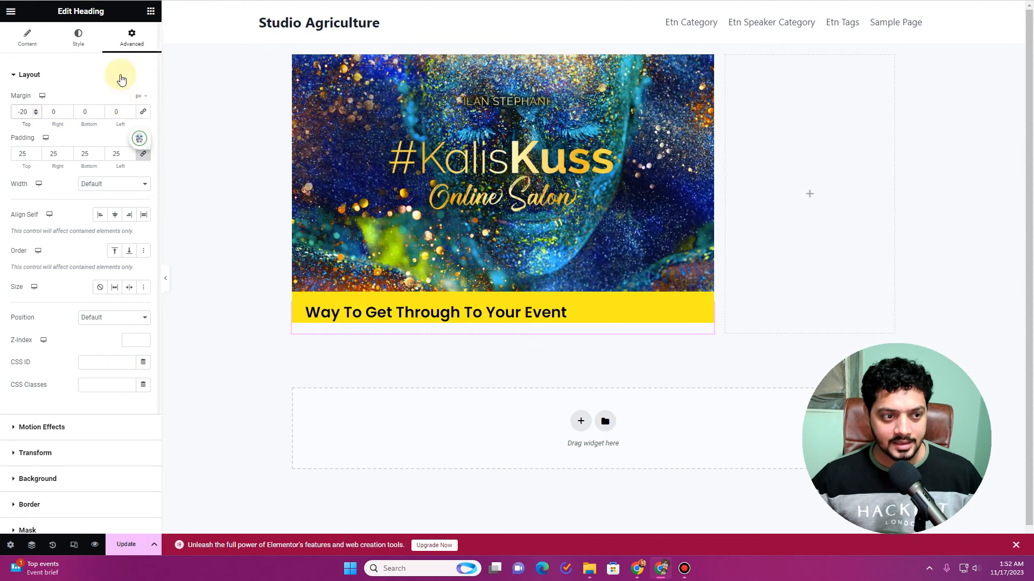
Step: Add a Text Editor widget below the heading and replace its placeholder with the two description paragraphs copied from the published event page
{"action": "left_click", "coordinate": [336, 332]}
{"action": "left_click_drag", "start_coordinate": [51, 256], "coordinate": [471, 323]}
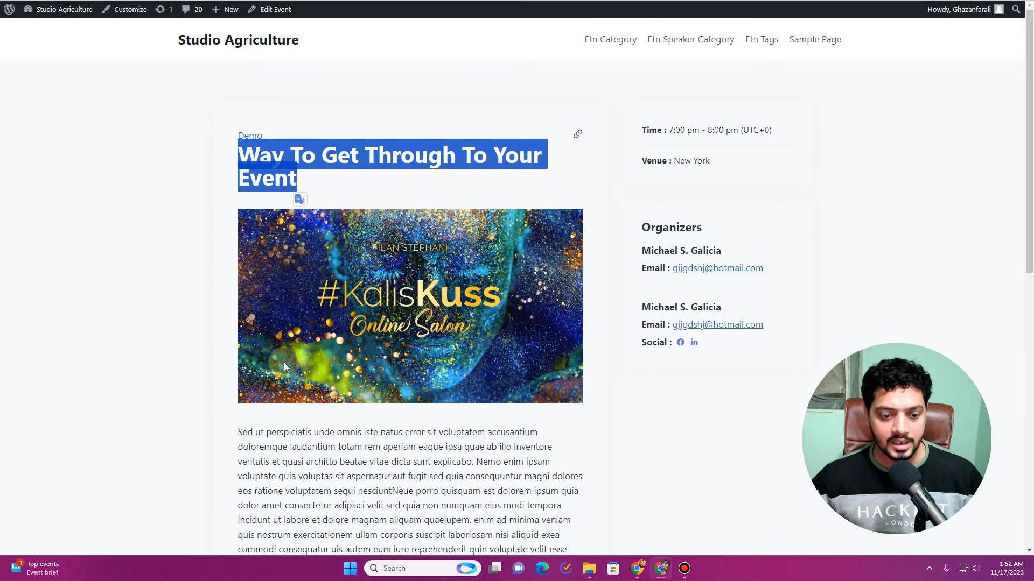
{"action": "scroll", "coordinate": [269, 216], "scroll_direction": "down", "scroll_amount": 7}
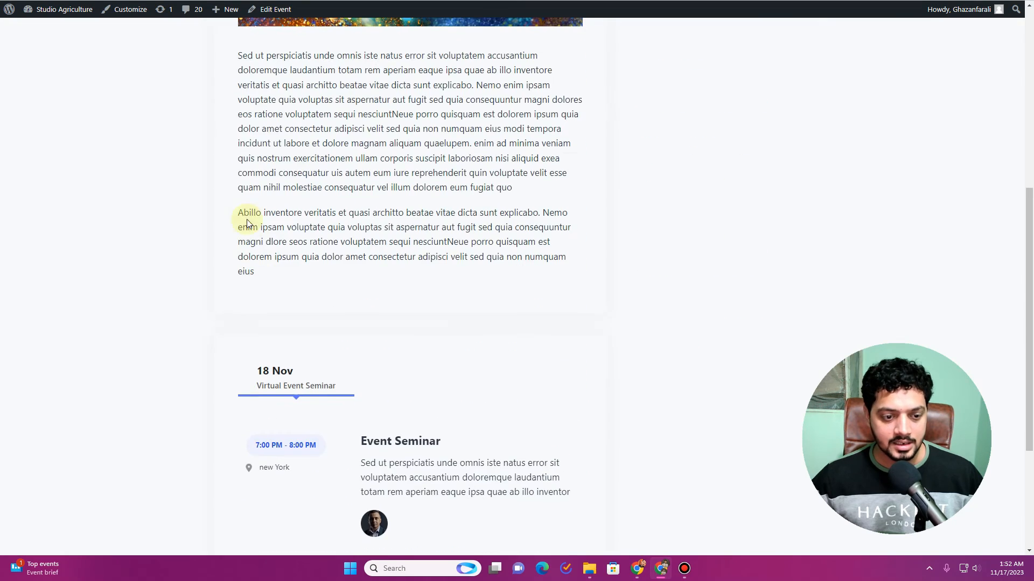
{"action": "left_click_drag", "start_coordinate": [239, 56], "coordinate": [373, 281]}
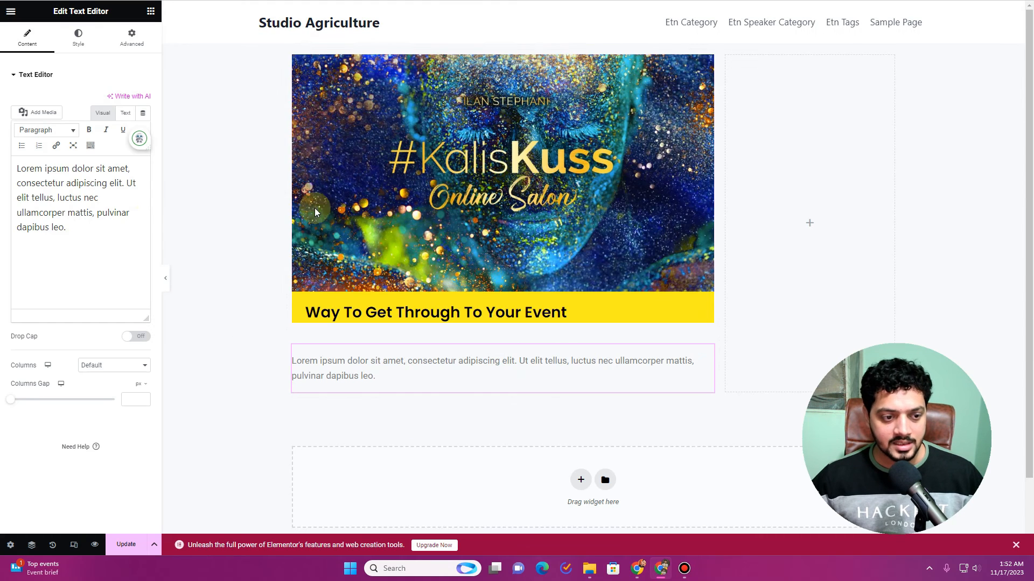
{"action": "left_click", "coordinate": [131, 191]}
{"action": "key", "text": "ctrl+a"}
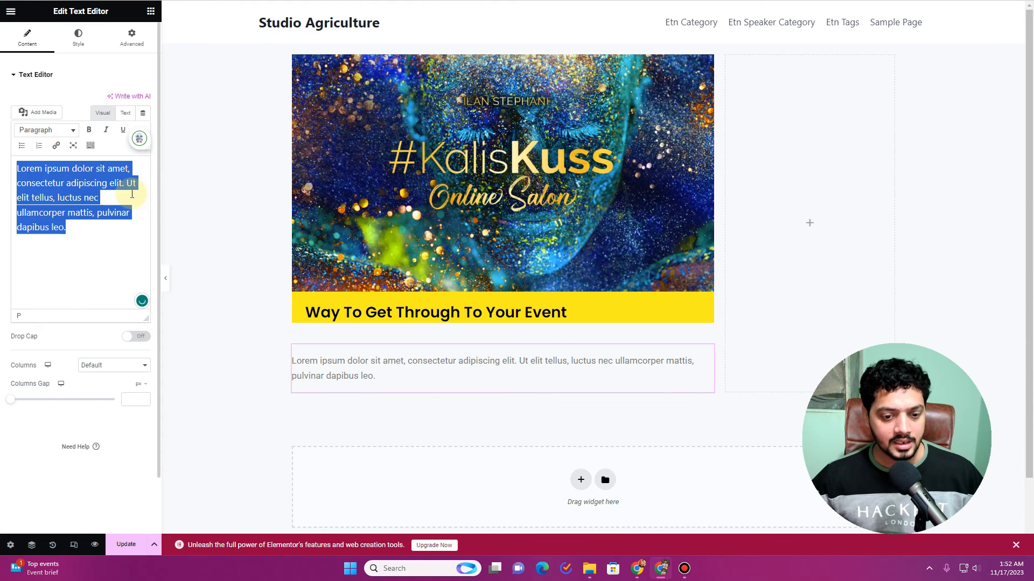
{"action": "key", "text": "ctrl+v"}
{"action": "scroll", "coordinate": [383, 336], "scroll_direction": "down", "scroll_amount": 3}
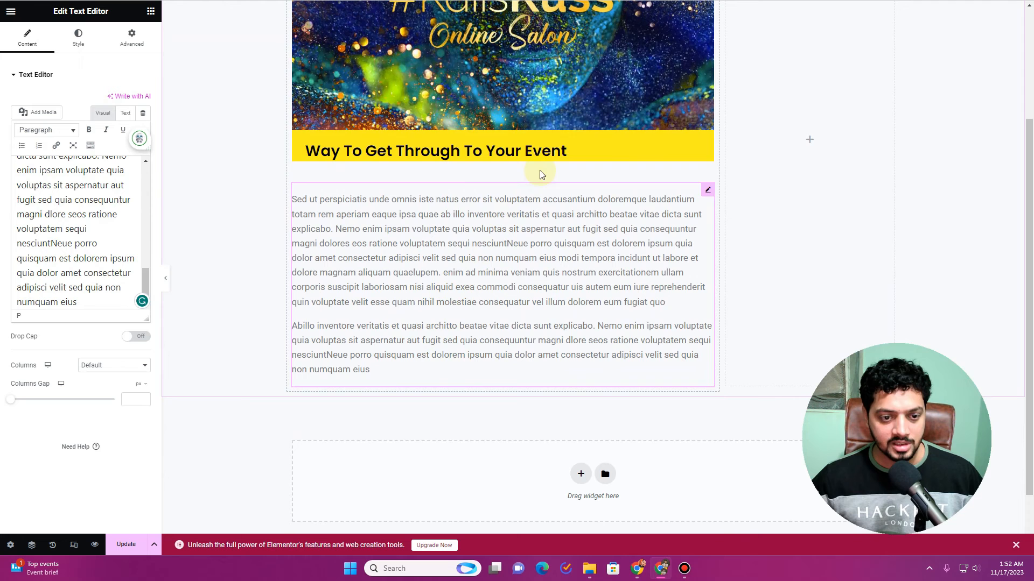
Step: Give the outer container holding both columns a classic background in white #FFFFFF
{"action": "scroll", "coordinate": [634, 251], "scroll_direction": "up", "scroll_amount": 3}
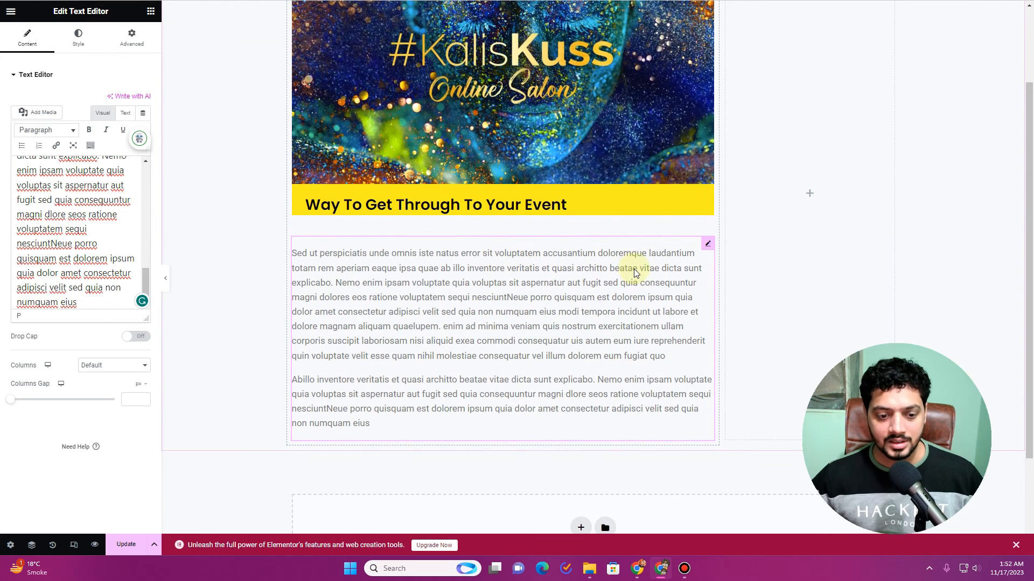
{"action": "left_click", "coordinate": [593, 38]}
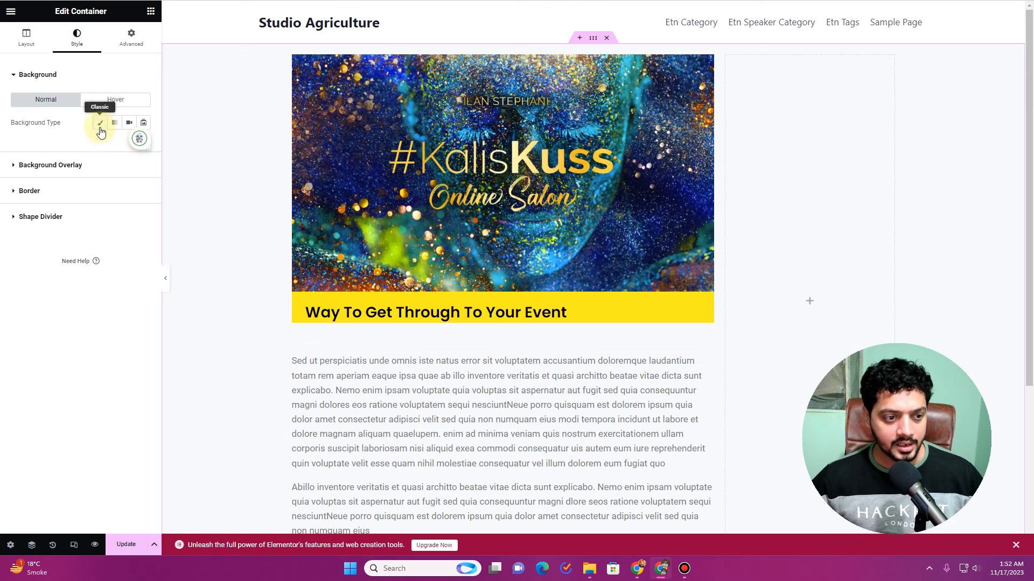
{"action": "left_click", "coordinate": [100, 122]}
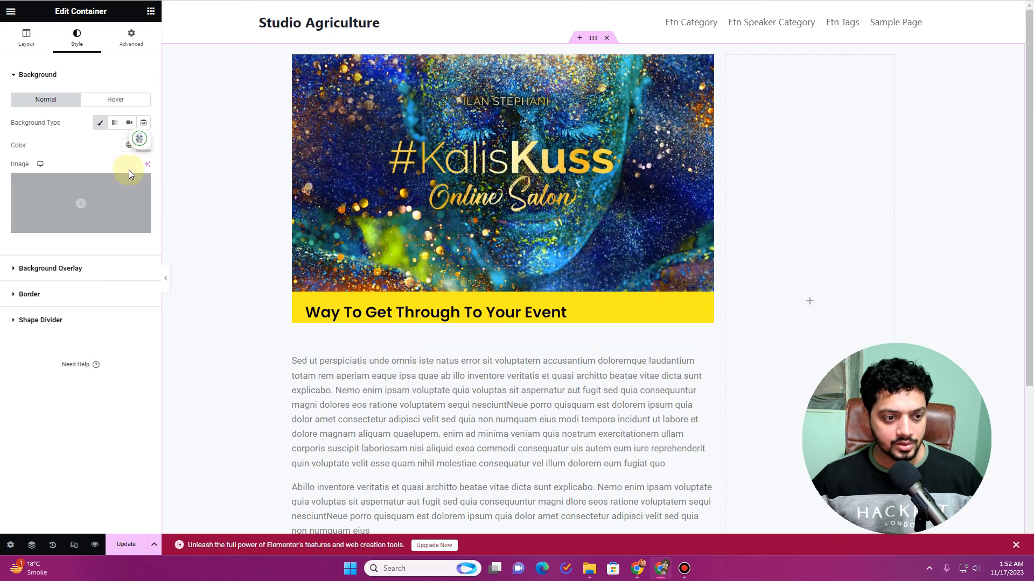
{"action": "left_click", "coordinate": [143, 153]}
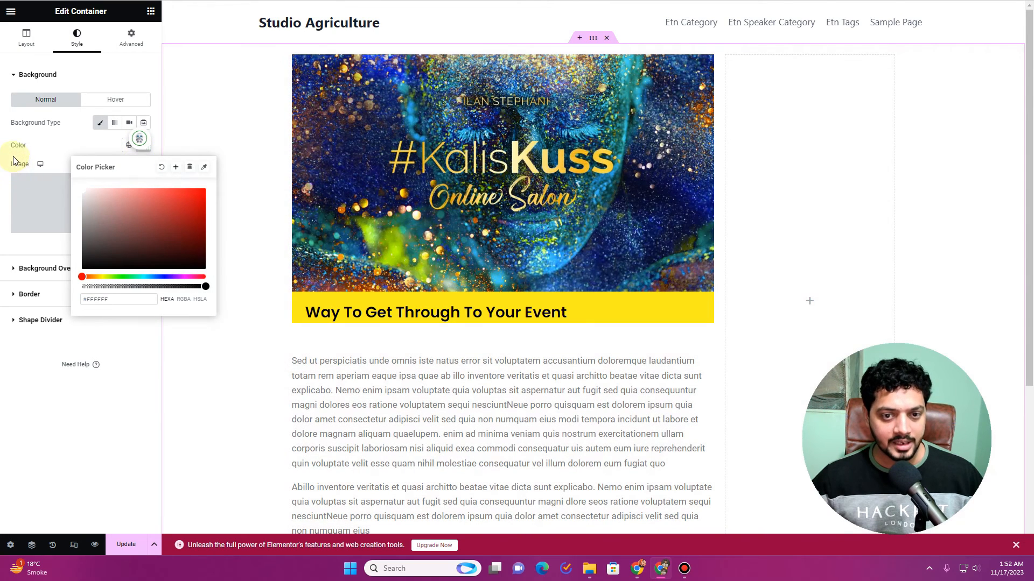
{"action": "left_click", "coordinate": [13, 160]}
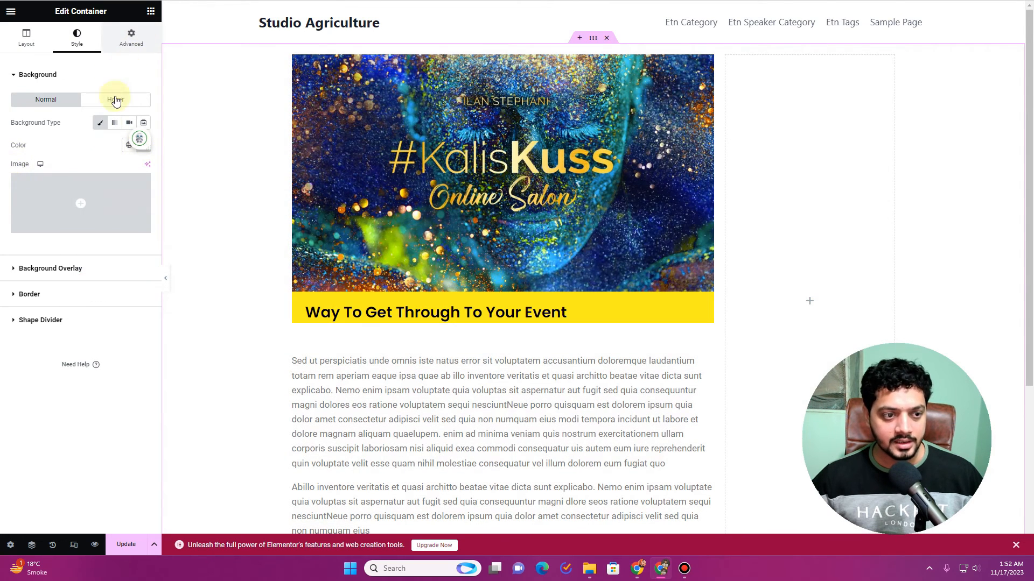
Step: Unlink the outer container's padding and set it to 50 px at the top and bottom, with 0 on the sides
{"action": "left_click", "coordinate": [131, 36]}
{"action": "left_click", "coordinate": [143, 159]}
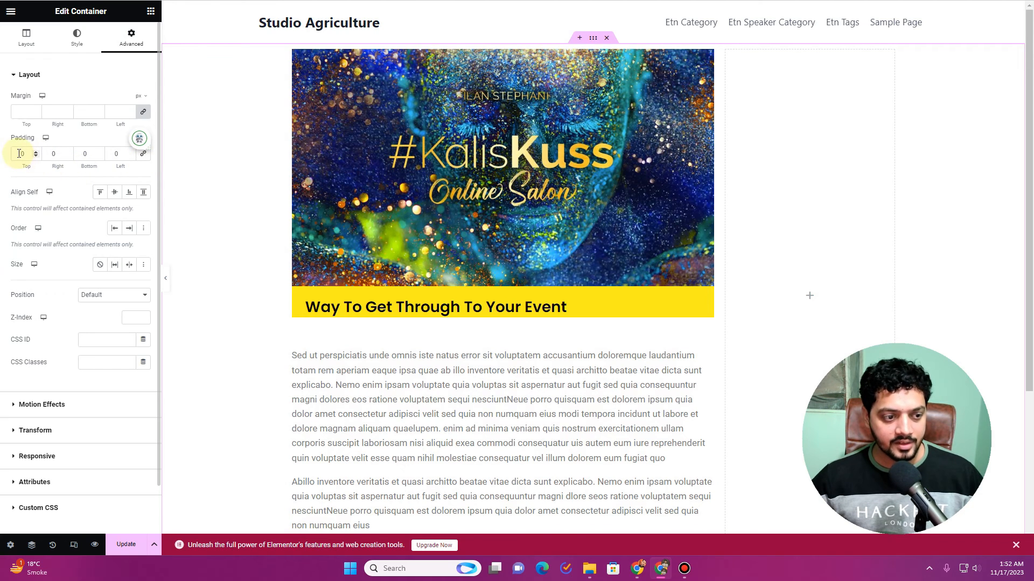
{"action": "left_click", "coordinate": [19, 153]}
{"action": "type", "text": "50"}
{"action": "left_click", "coordinate": [81, 154]}
{"action": "type", "text": "50"}
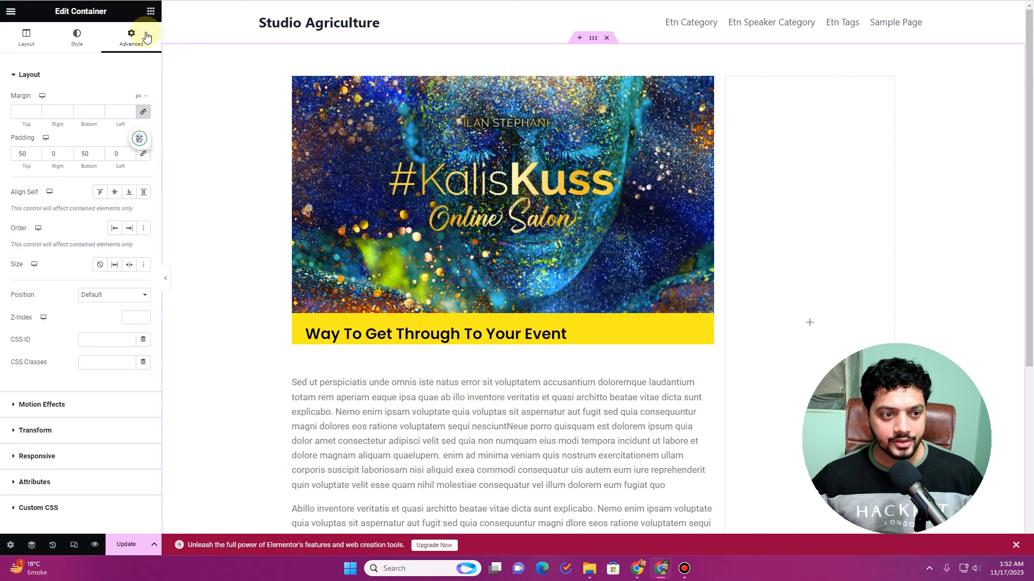
Step: Add a nested container to the empty narrow column and set its background color to white #FFFFFF
{"action": "left_click", "coordinate": [148, 13]}
{"action": "left_click", "coordinate": [14, 144]}
{"action": "left_click_drag", "start_coordinate": [42, 177], "coordinate": [793, 116]}
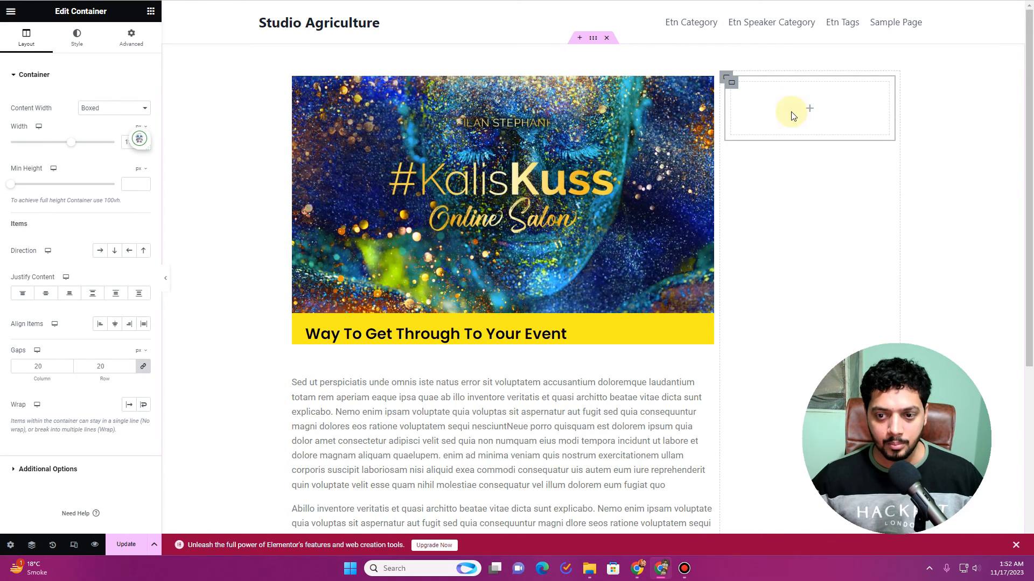
{"action": "left_click", "coordinate": [77, 39]}
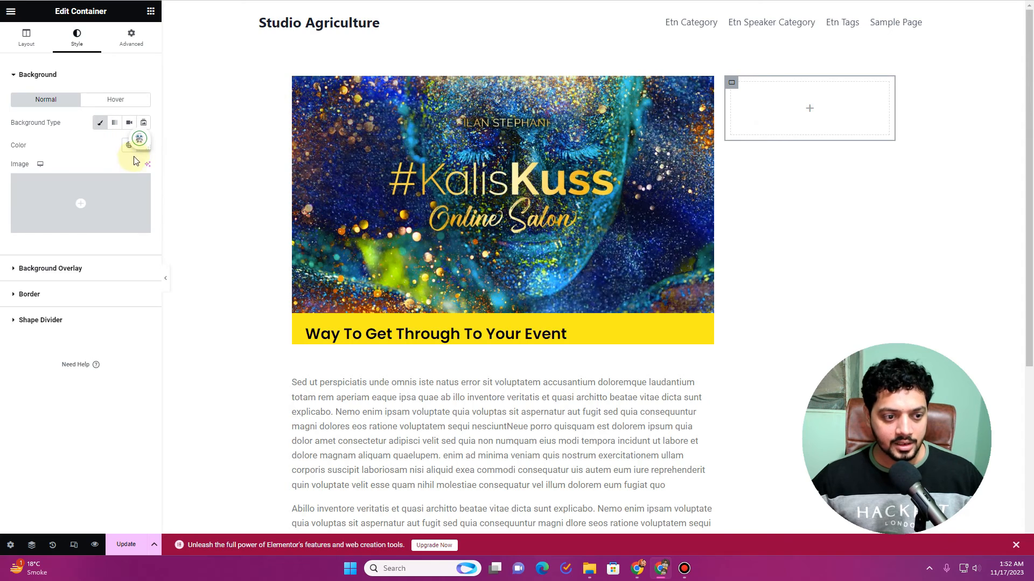
{"action": "left_click", "coordinate": [142, 153]}
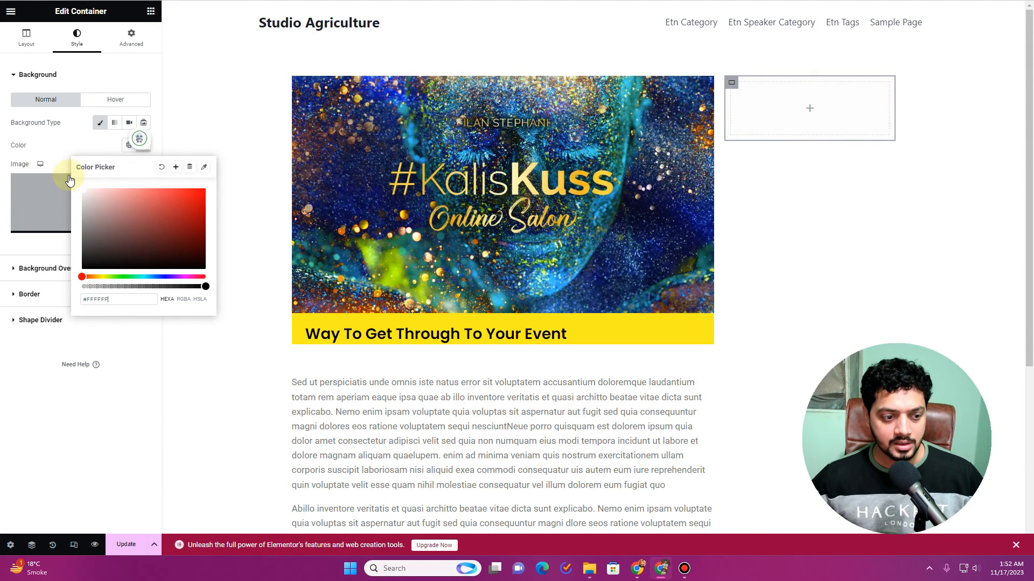
Step: Give the nested container a box shadow in rgba(0, 0, 0, 0.15) and a border radius of 12 px on all corners
{"action": "left_click", "coordinate": [53, 297]}
{"action": "left_click", "coordinate": [143, 239]}
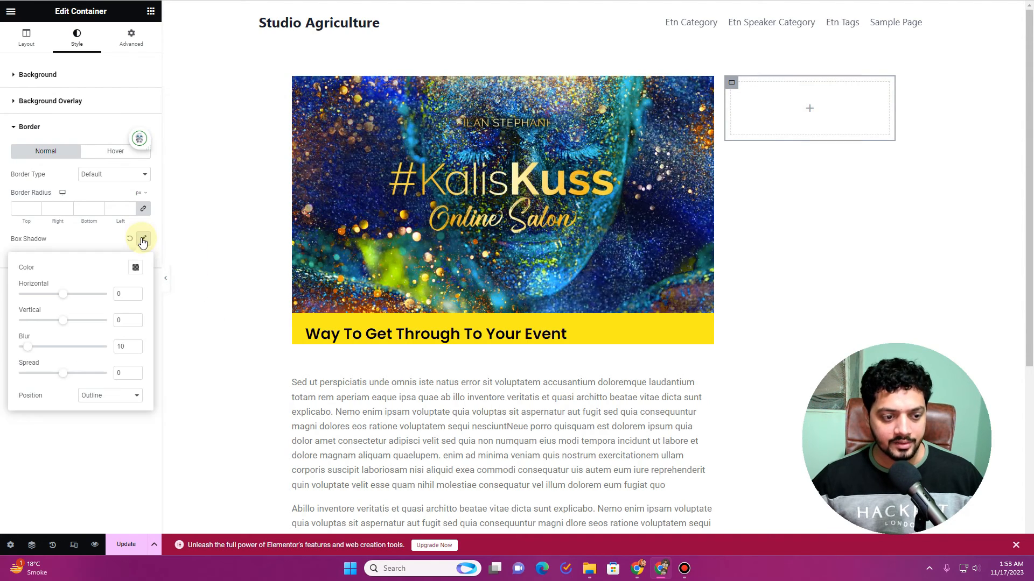
{"action": "left_click", "coordinate": [136, 267]}
{"action": "left_click_drag", "start_coordinate": [121, 409], "coordinate": [91, 409]}
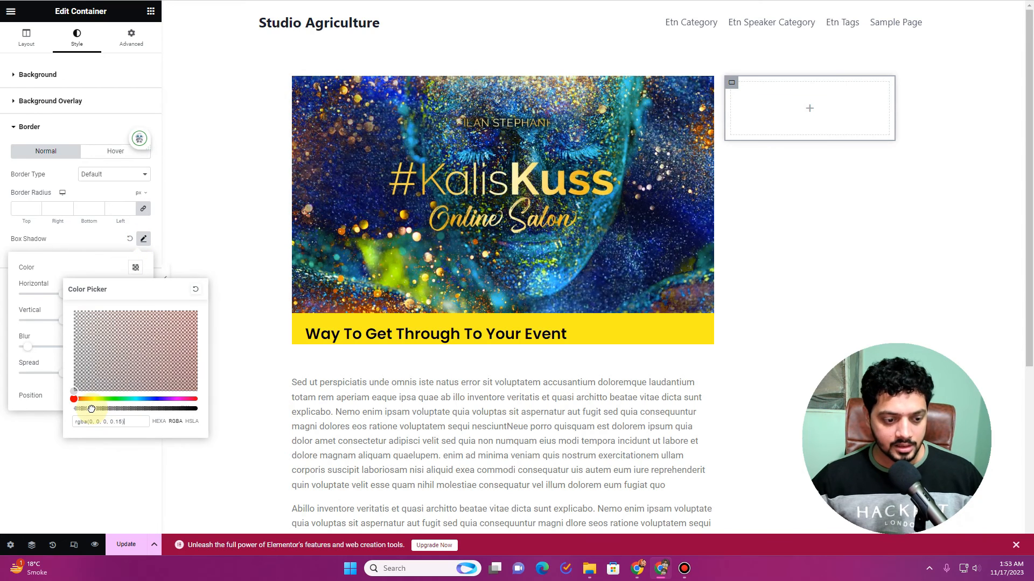
{"action": "left_click", "coordinate": [78, 245]}
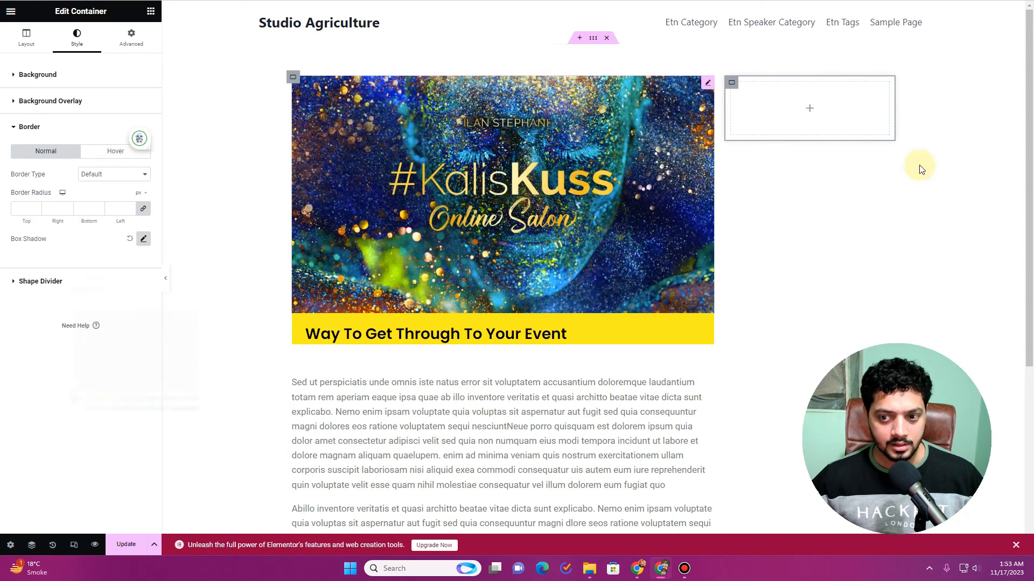
{"action": "left_click", "coordinate": [23, 206]}
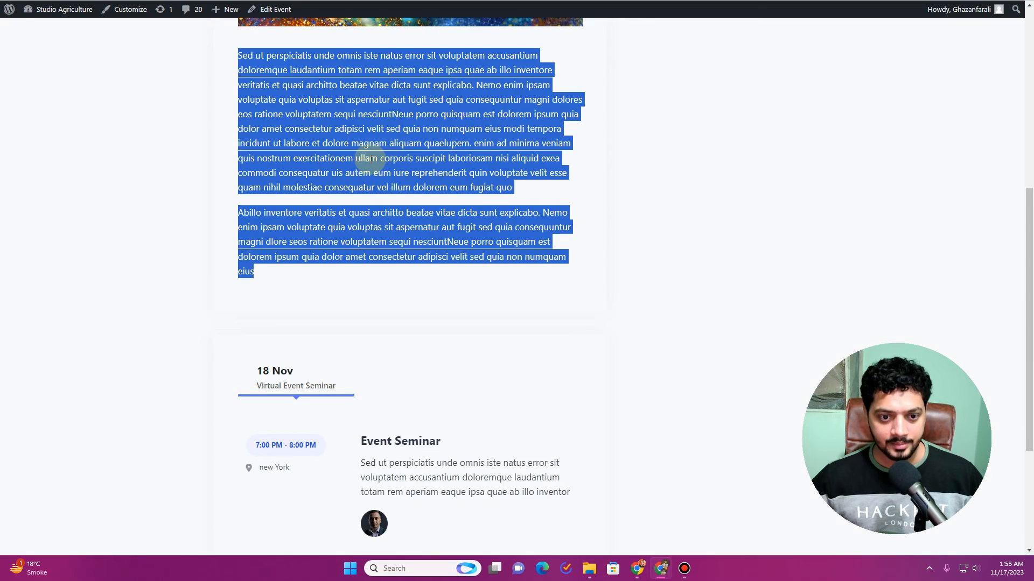
Step: Copy the time line from the live event page and use it as a new heading, "Time : 7:00 pm - 8:00 pm (UTC+0)", in the nested container
{"action": "scroll", "coordinate": [658, 152], "scroll_direction": "up", "scroll_amount": 7}
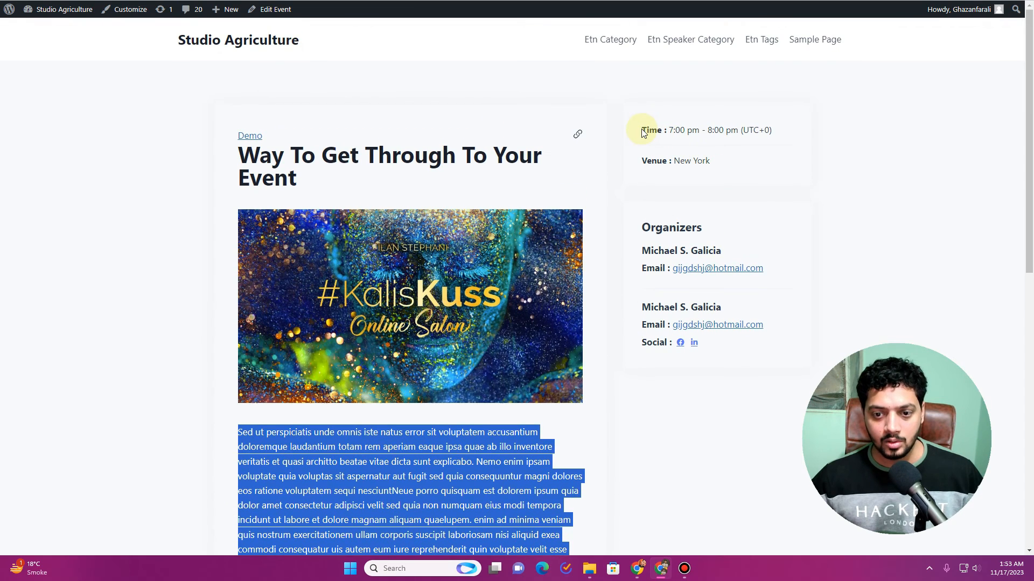
{"action": "left_click_drag", "start_coordinate": [644, 133], "coordinate": [781, 131]}
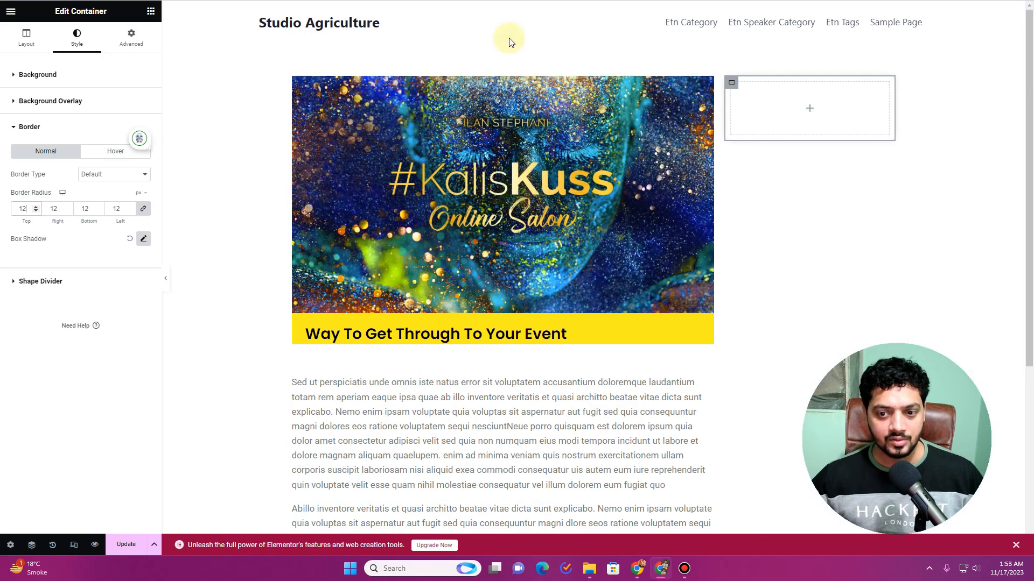
{"action": "left_click", "coordinate": [151, 11]}
{"action": "left_click_drag", "start_coordinate": [43, 261], "coordinate": [809, 108]}
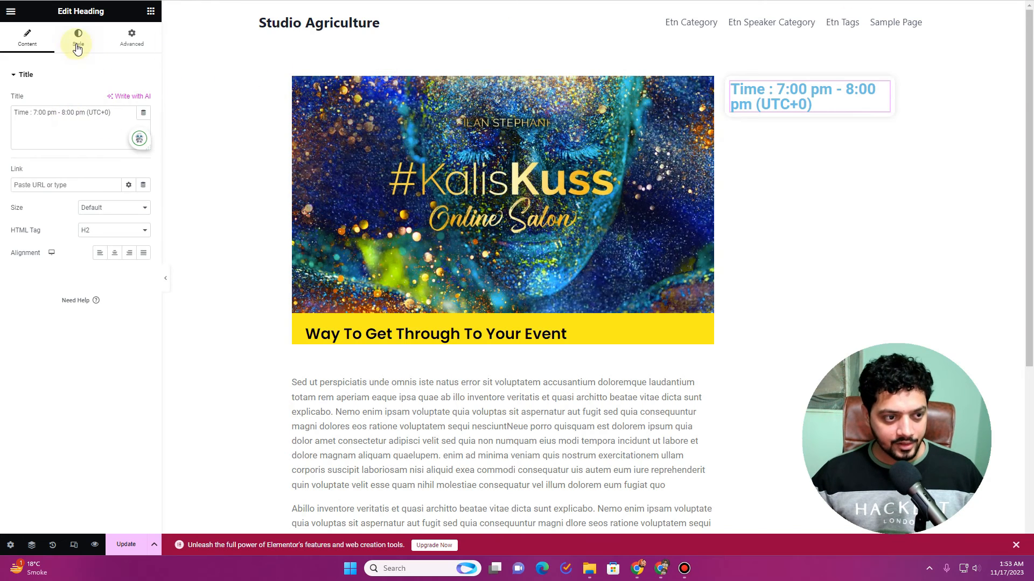
Step: Set the time heading's text color to black
{"action": "left_click", "coordinate": [78, 38]}
{"action": "left_click", "coordinate": [143, 100]}
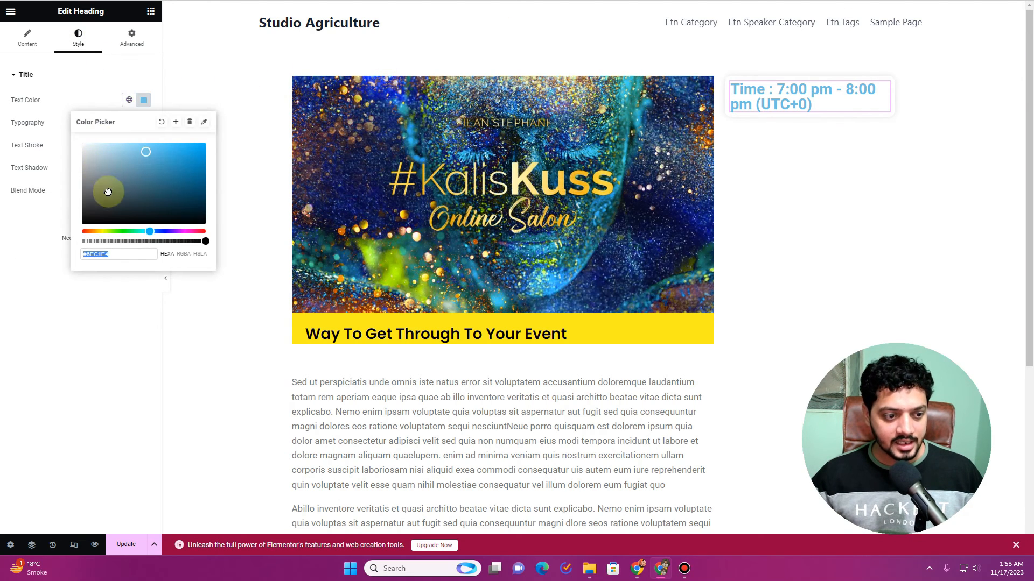
{"action": "left_click_drag", "start_coordinate": [104, 188], "coordinate": [63, 274]}
{"action": "left_click", "coordinate": [63, 277]}
Step: Set the time heading's typography to Poppins, 16 px, weight 400 (Normal)
{"action": "left_click", "coordinate": [143, 123]}
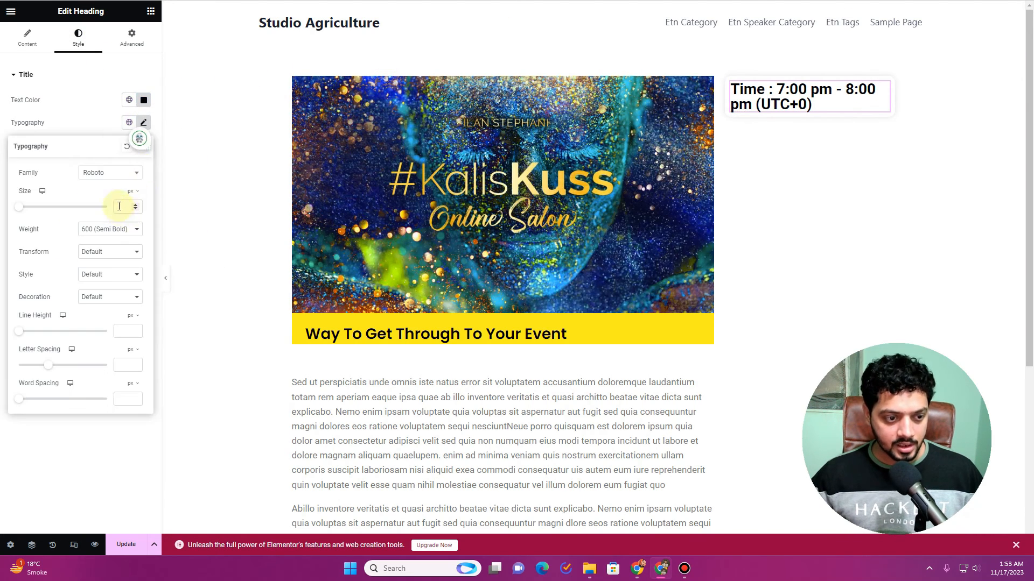
{"action": "left_click", "coordinate": [110, 172]}
{"action": "type", "text": "popp"}
{"action": "left_click", "coordinate": [102, 203]}
{"action": "left_click", "coordinate": [121, 206]}
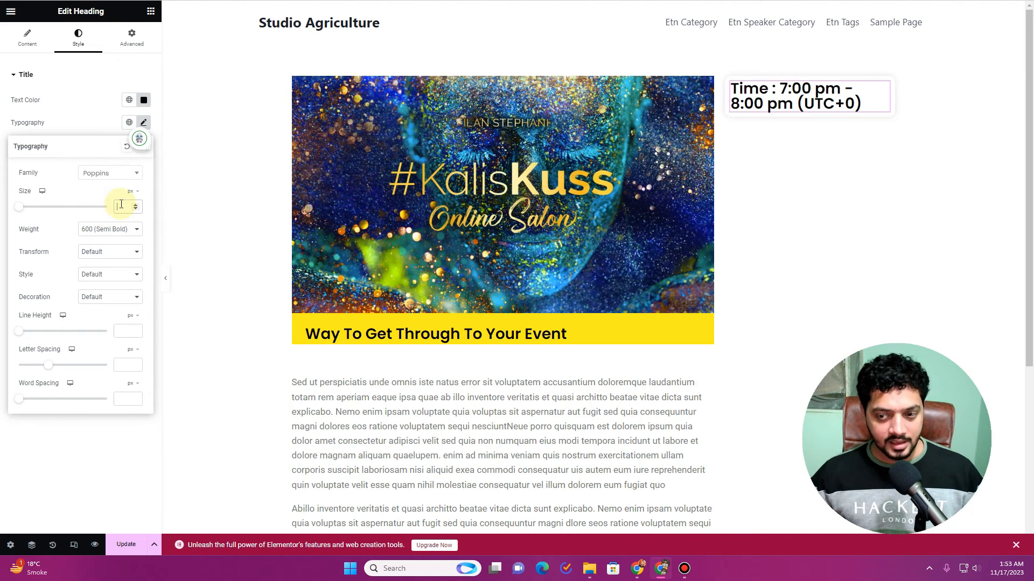
{"action": "type", "text": "14"}
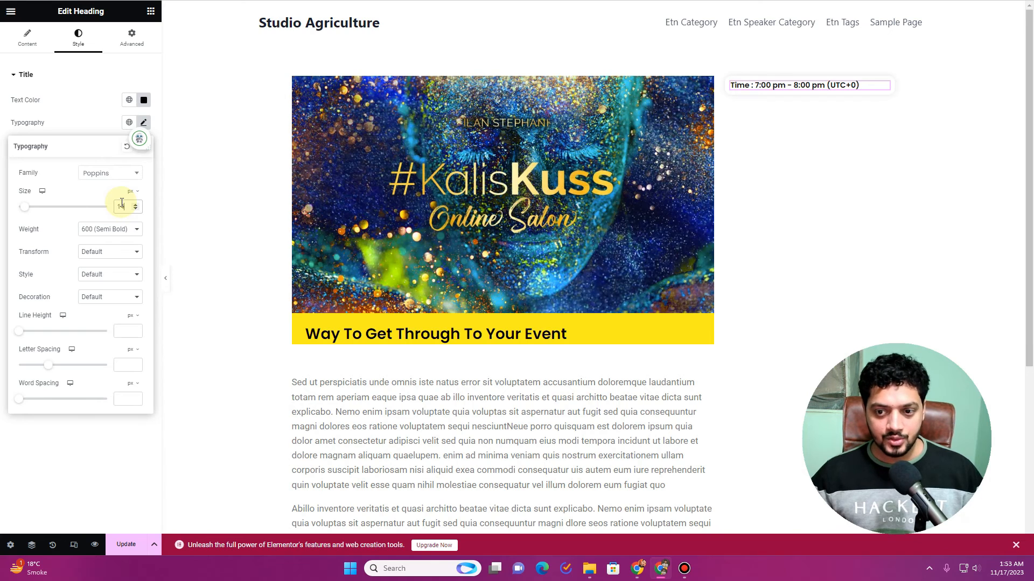
{"action": "left_click", "coordinate": [135, 204]}
{"action": "left_click", "coordinate": [135, 205]}
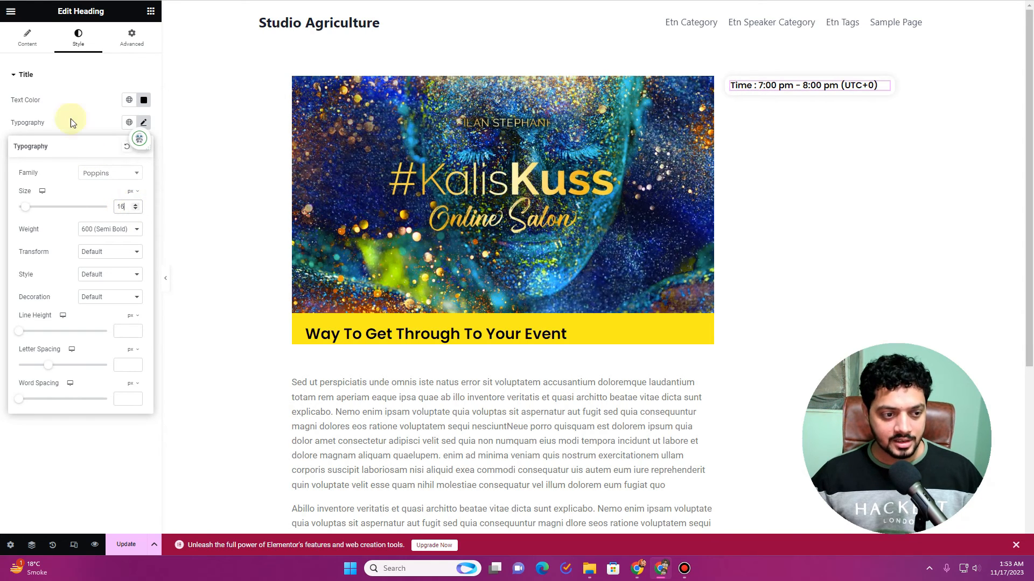
{"action": "left_click", "coordinate": [24, 43]}
{"action": "left_click", "coordinate": [107, 230]}
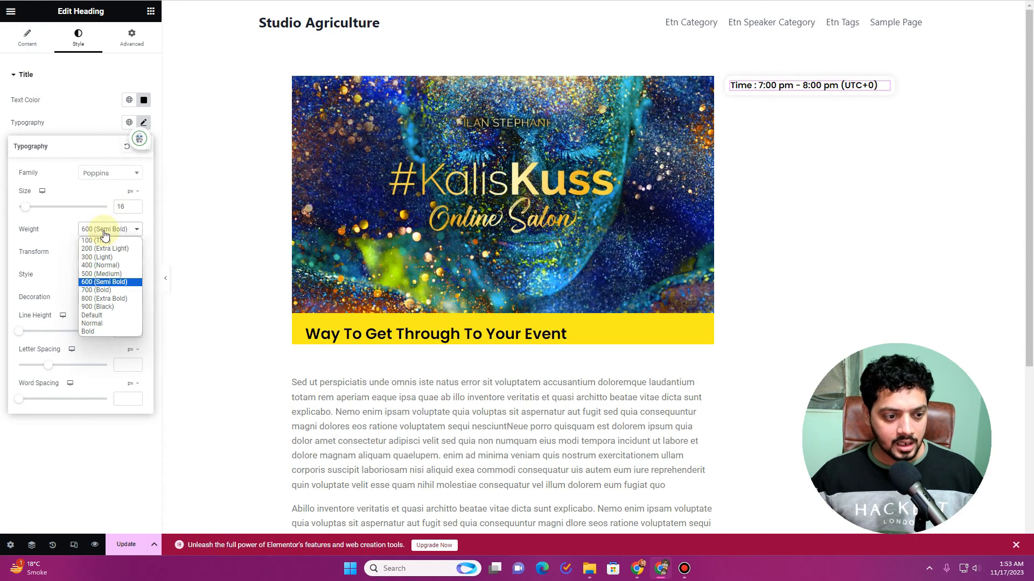
{"action": "left_click", "coordinate": [93, 257]}
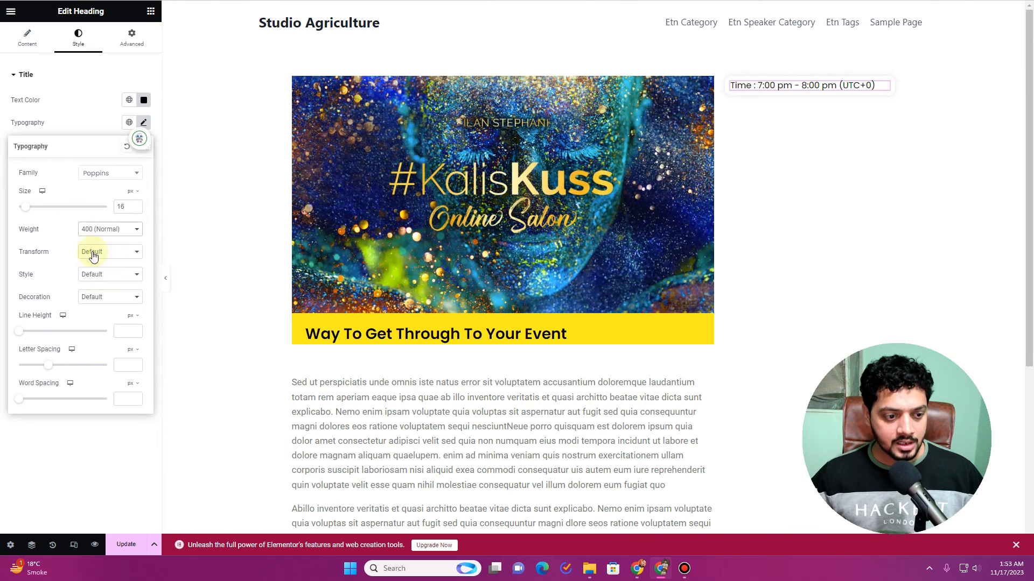
Step: Wrap the "Time :" label in the heading's title with <b> and </b> tags to make it bold
{"action": "left_click", "coordinate": [24, 43]}
{"action": "double_click", "coordinate": [27, 112]}
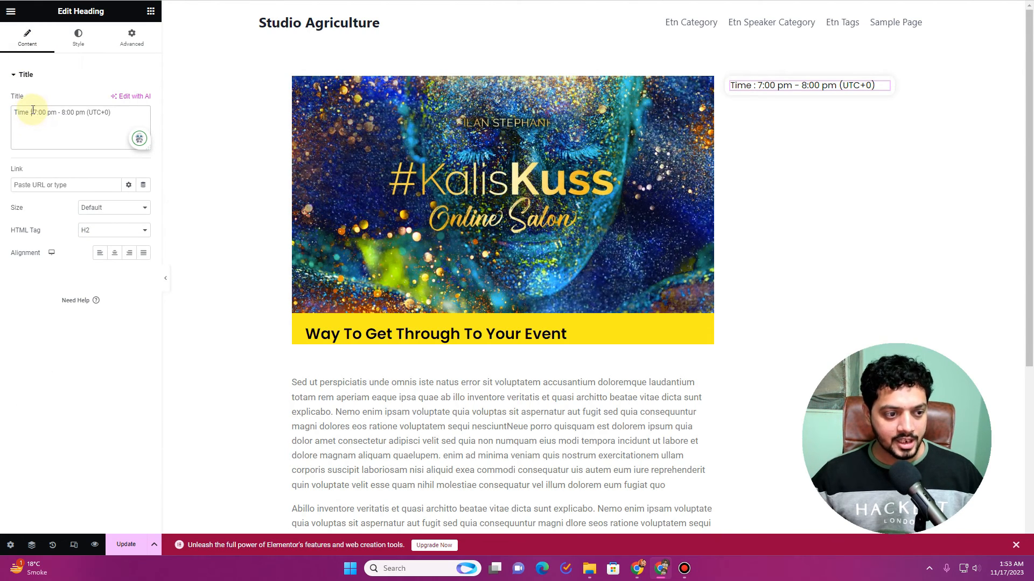
{"action": "type", "text": "<>"}
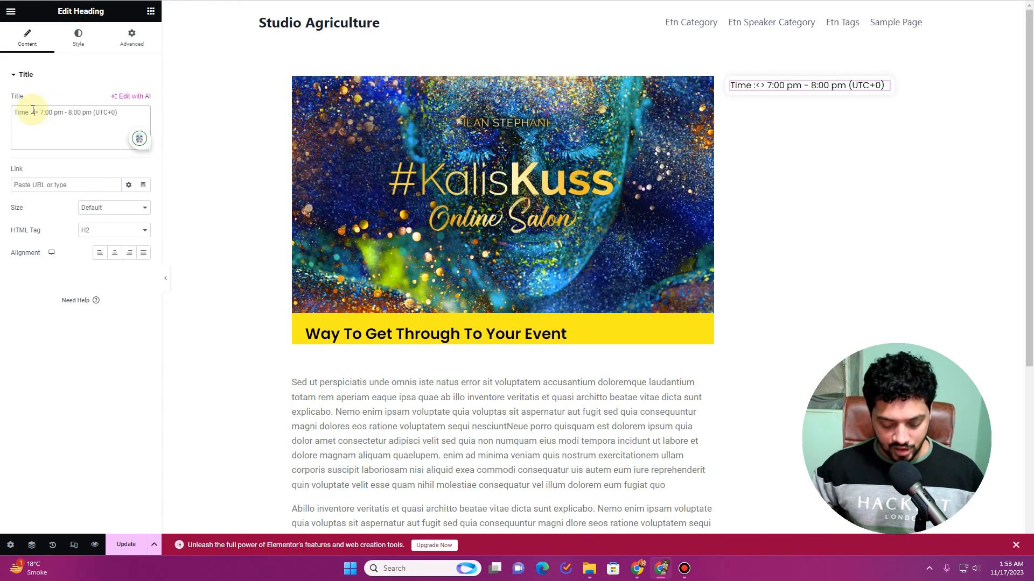
{"action": "type", "text": "/b"}
{"action": "type", "text": "<b>"}
Step: Duplicate the time heading and change the copy to "<b>Venue :</b> New York", using the venue text from the live event page
{"action": "right_click", "coordinate": [786, 88]}
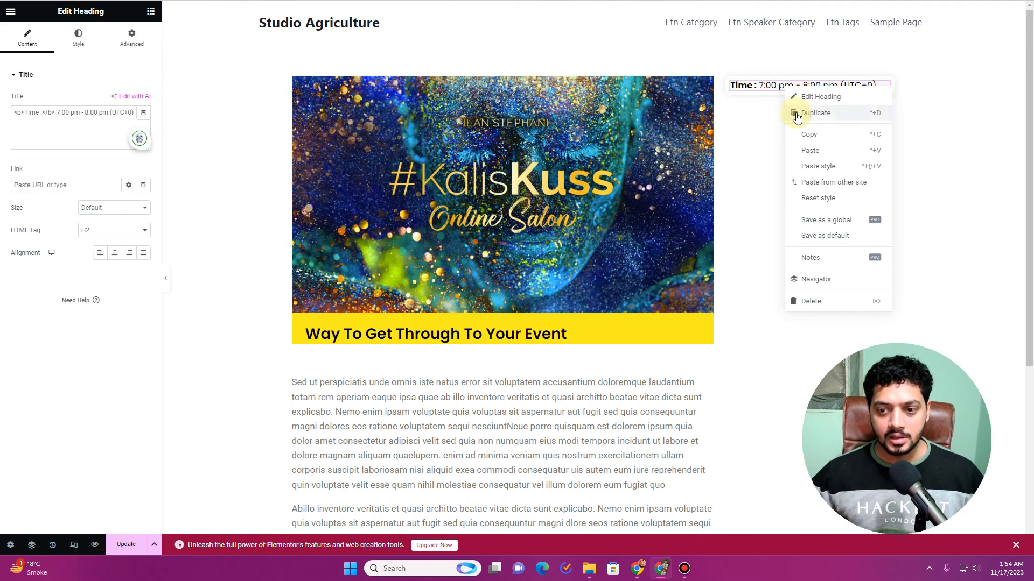
{"action": "left_click", "coordinate": [797, 114]}
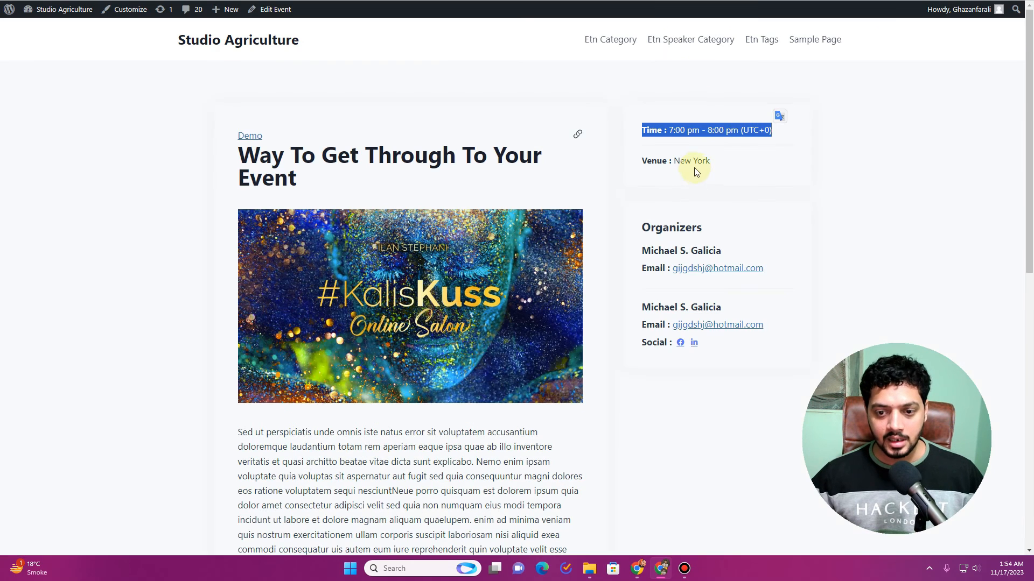
{"action": "left_click_drag", "start_coordinate": [666, 162], "coordinate": [641, 162]}
{"action": "key", "text": "ctrl+c"}
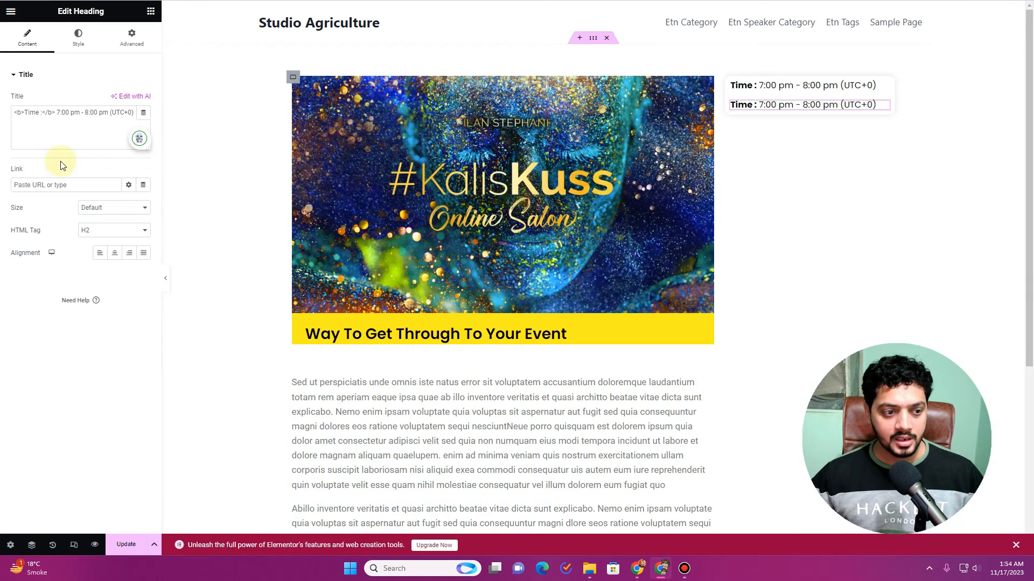
{"action": "double_click", "coordinate": [36, 113]}
{"action": "key", "text": "ctrl+v"}
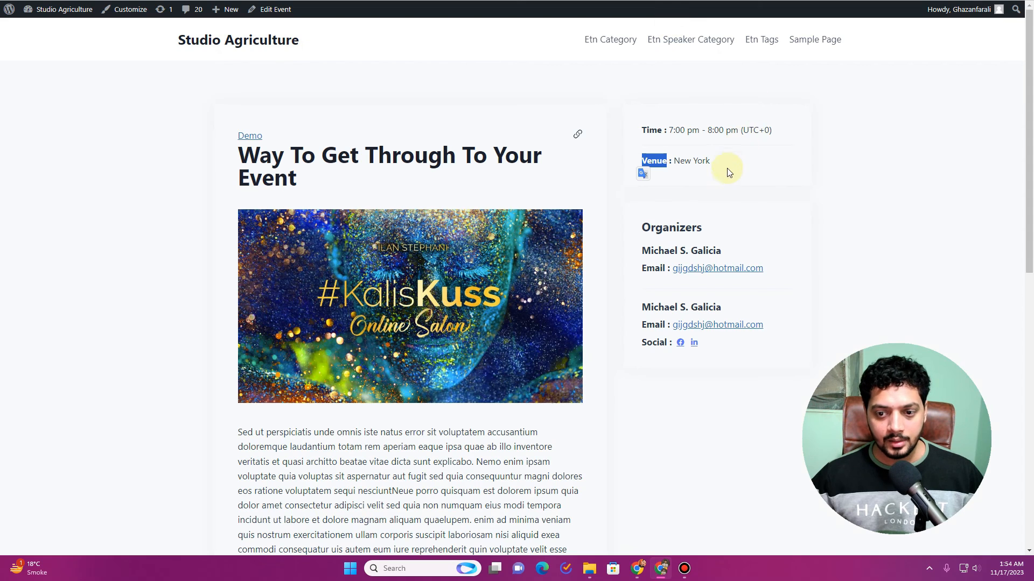
{"action": "left_click_drag", "start_coordinate": [712, 161], "coordinate": [672, 156]}
{"action": "key", "text": "ctrl+c"}
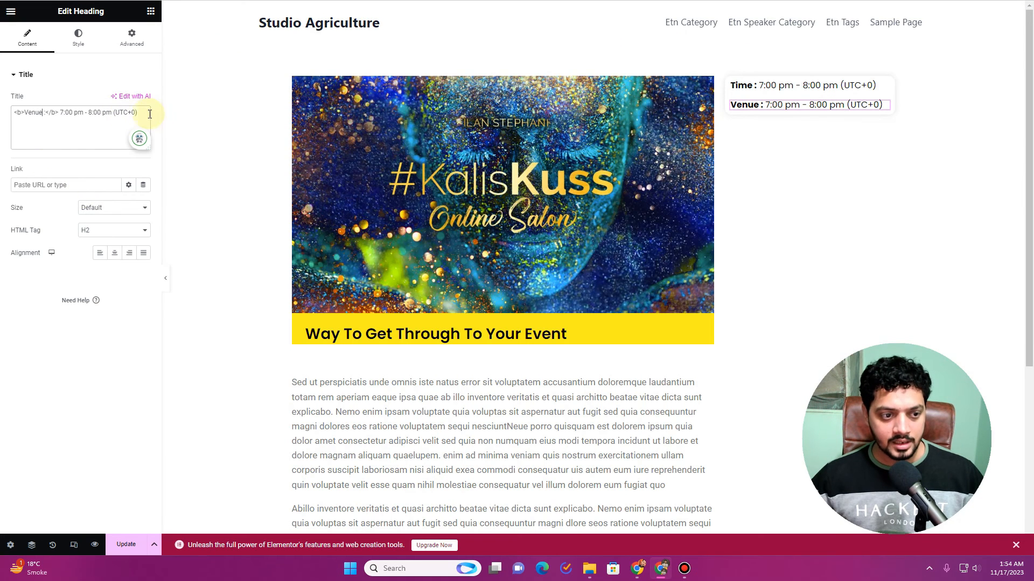
{"action": "left_click_drag", "start_coordinate": [143, 112], "coordinate": [60, 111]}
{"action": "key", "text": "ctrl+v"}
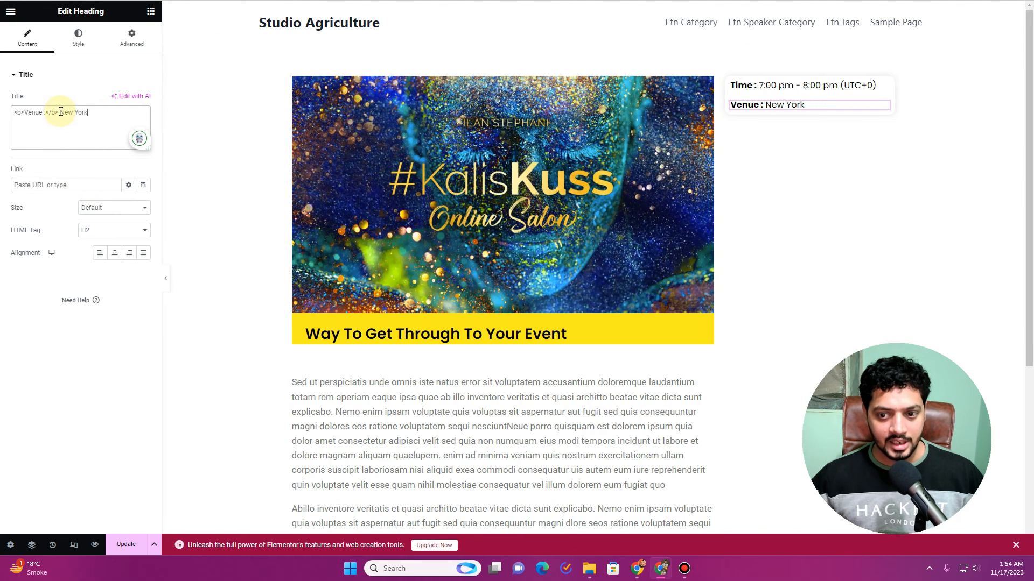
Step: Set the padding of the container holding the time and venue headings to 20 px on all sides
{"action": "left_click", "coordinate": [731, 83]}
{"action": "left_click", "coordinate": [129, 42]}
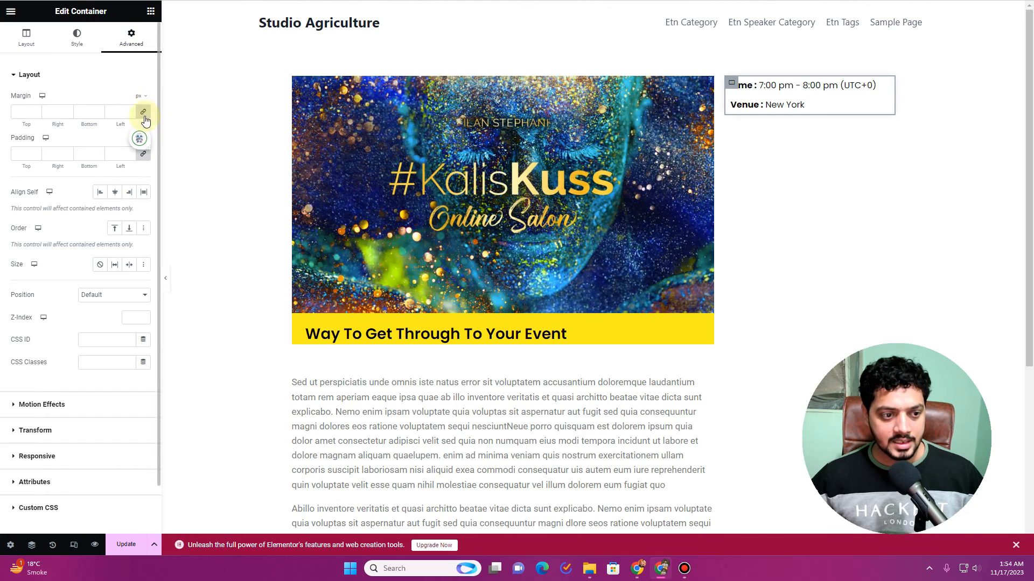
{"action": "type", "text": "25"}
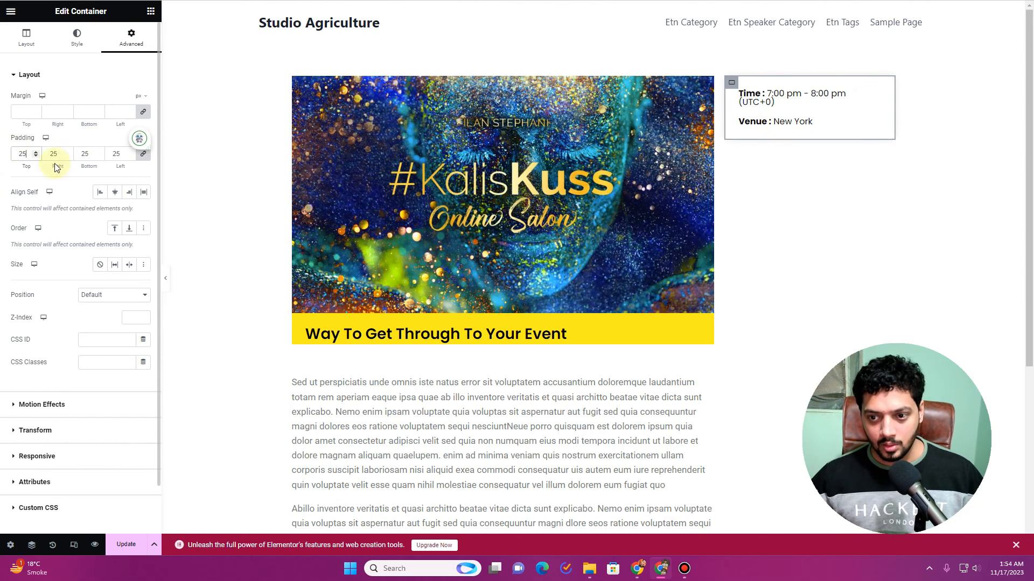
{"action": "double_click", "coordinate": [23, 155]}
{"action": "type", "text": "20"}
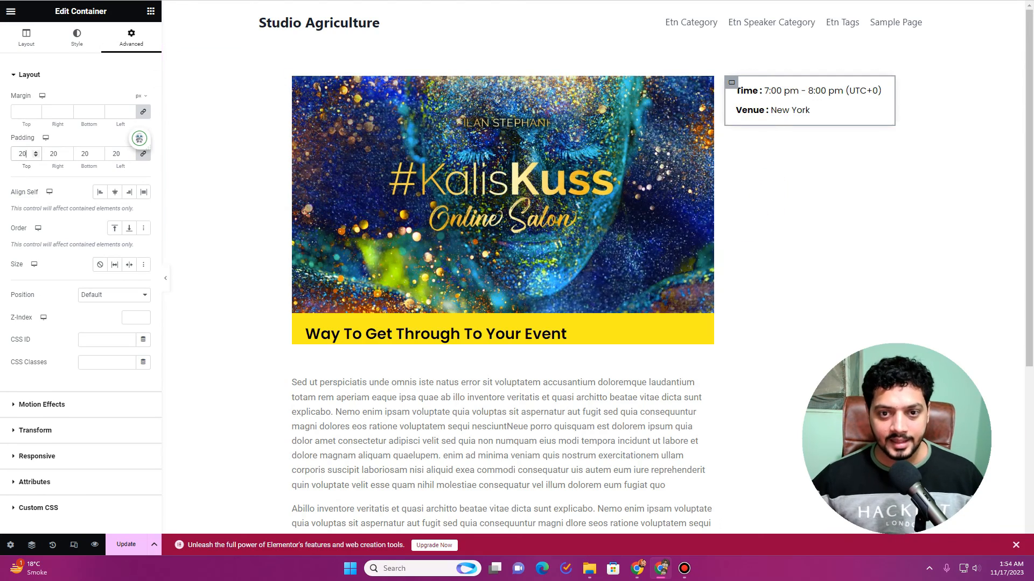
Step: Review the rest of the live event page, and add a new single-column container beneath the event description section
{"action": "key", "text": "ctrl+Tab"}
{"action": "scroll", "coordinate": [631, 104], "scroll_direction": "down", "scroll_amount": 3}
{"action": "scroll", "coordinate": [631, 107], "scroll_direction": "down", "scroll_amount": 7}
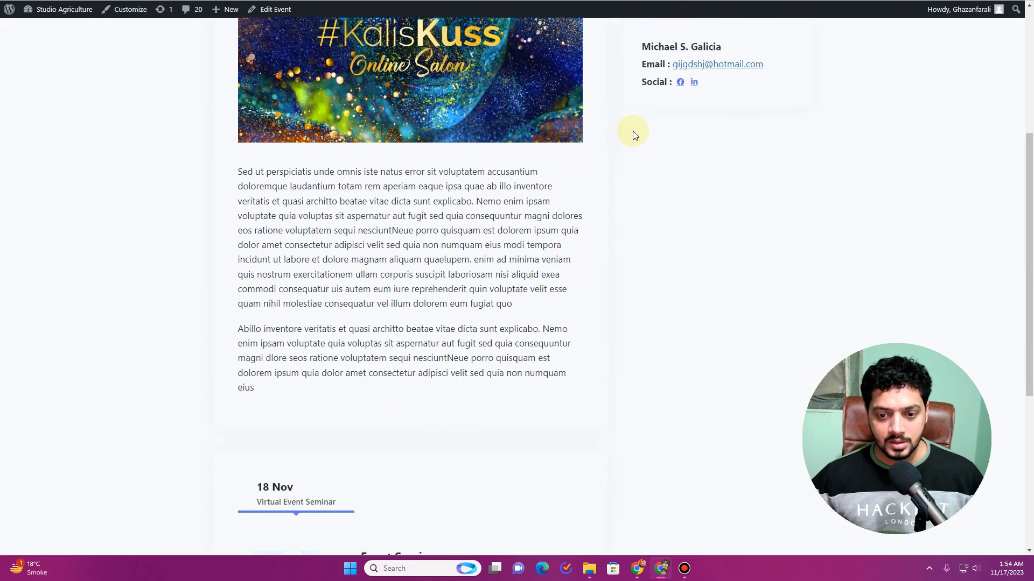
{"action": "key", "text": "ctrl+Tab"}
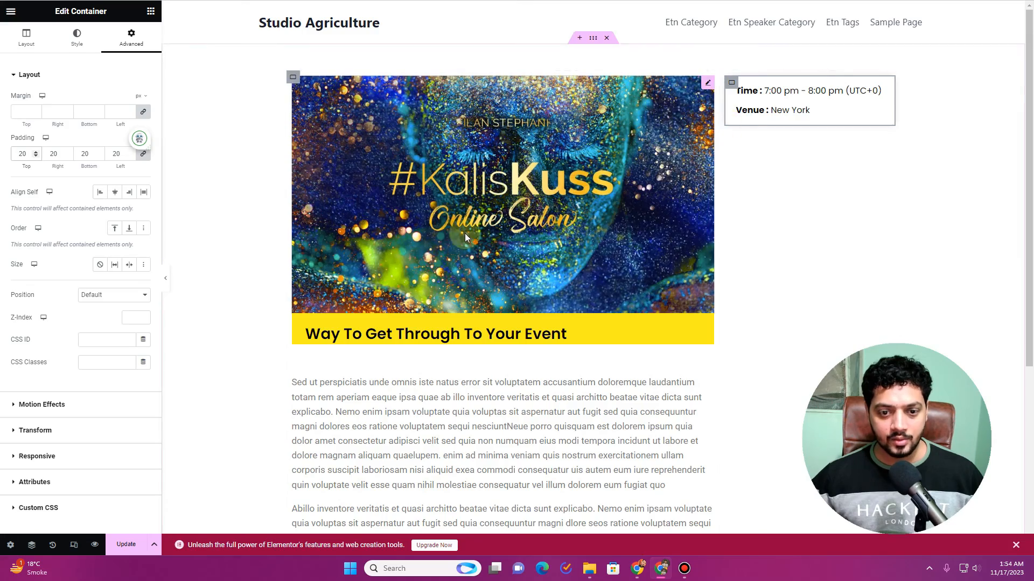
{"action": "scroll", "coordinate": [447, 237], "scroll_direction": "down", "scroll_amount": 5}
{"action": "left_click", "coordinate": [580, 400]}
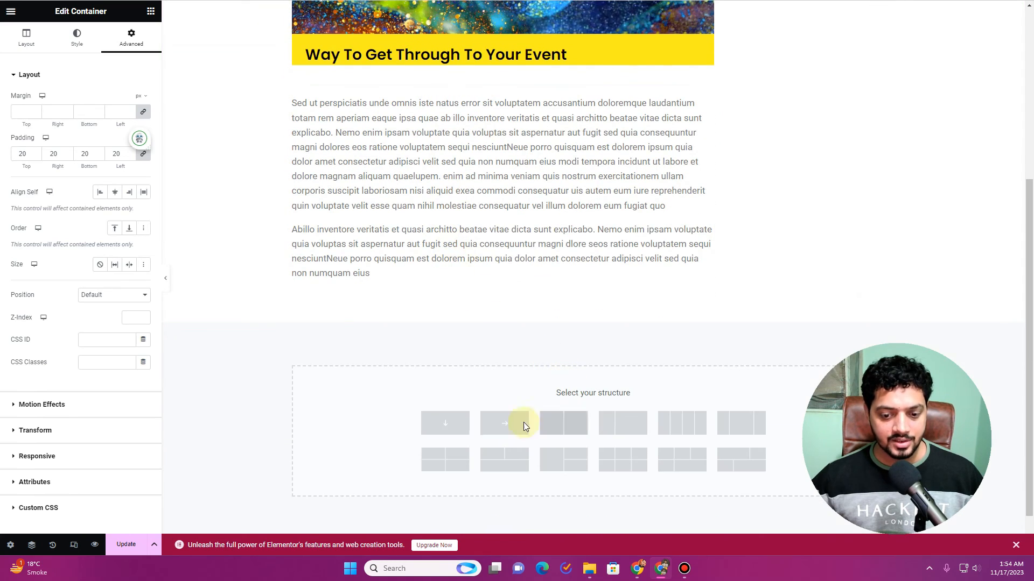
{"action": "left_click", "coordinate": [461, 425]}
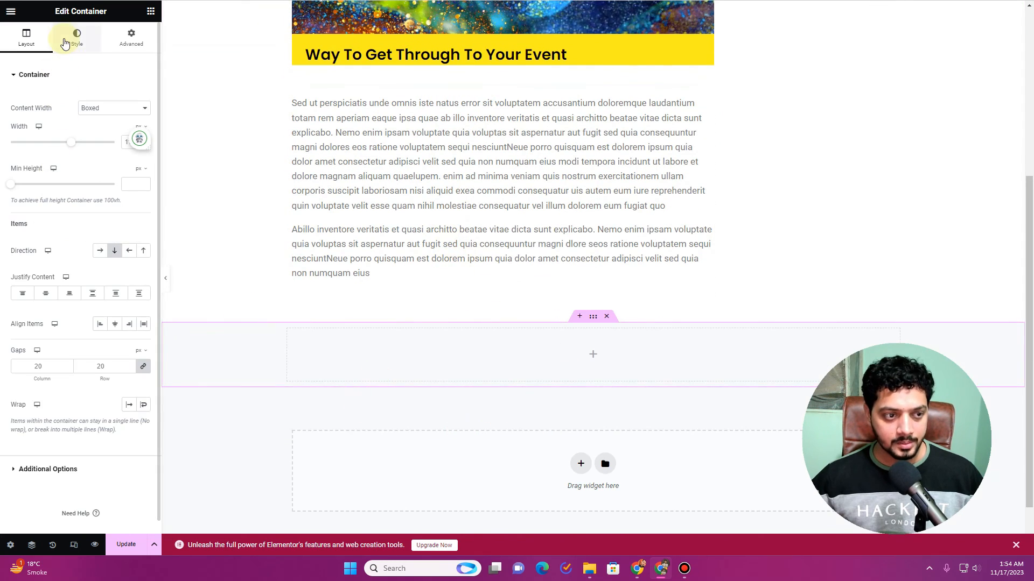
Step: Give the new container a classic background in light grey
{"action": "left_click", "coordinate": [77, 38]}
{"action": "left_click", "coordinate": [100, 122]}
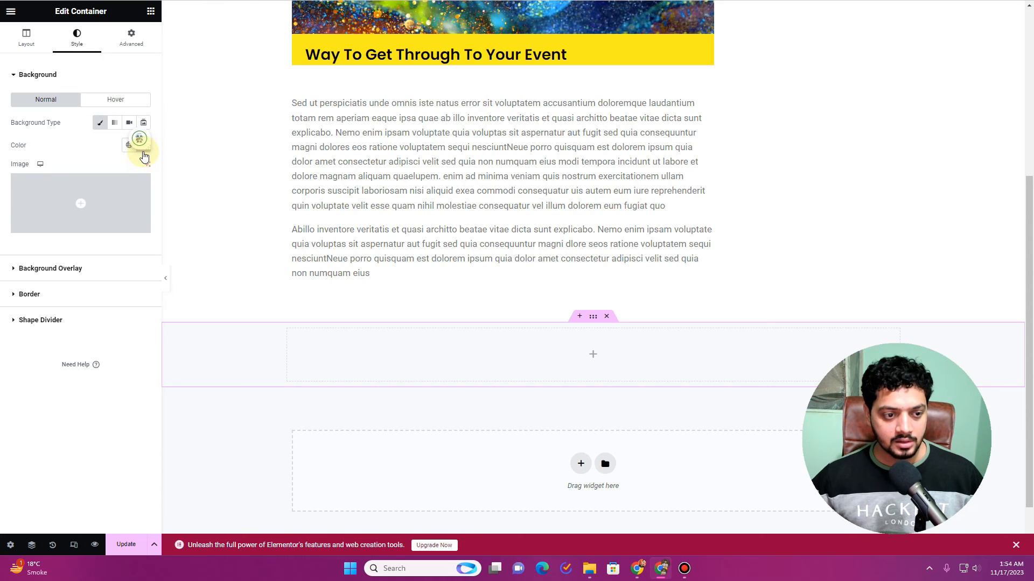
{"action": "left_click", "coordinate": [144, 146]}
{"action": "left_click_drag", "start_coordinate": [127, 211], "coordinate": [69, 201]}
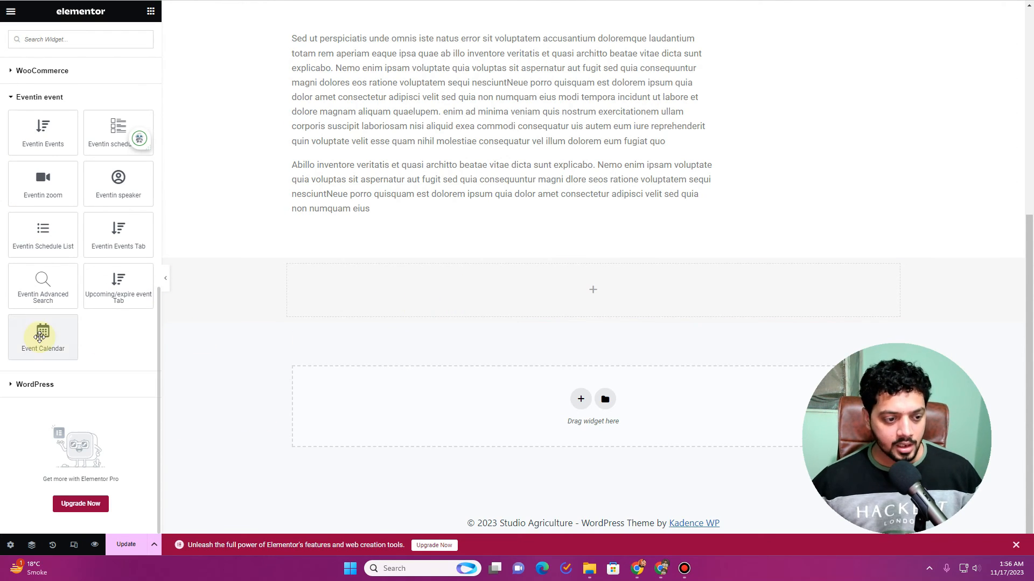
Step: Add the Eventin Event Calendar widget to the grey container and switch its style to Style 2
{"action": "left_click_drag", "start_coordinate": [49, 336], "coordinate": [389, 282]}
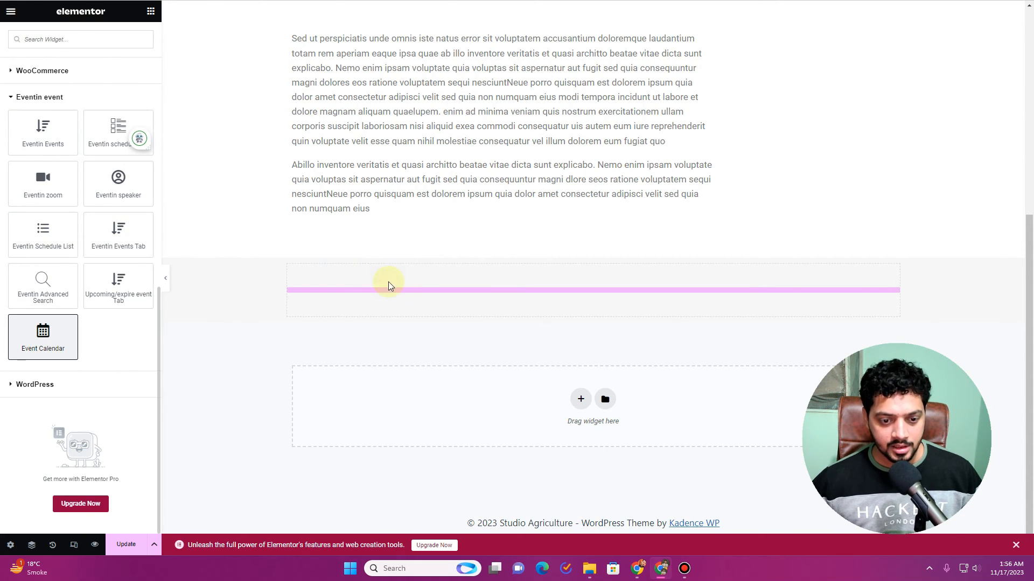
{"action": "scroll", "coordinate": [538, 317], "scroll_direction": "down", "scroll_amount": 5}
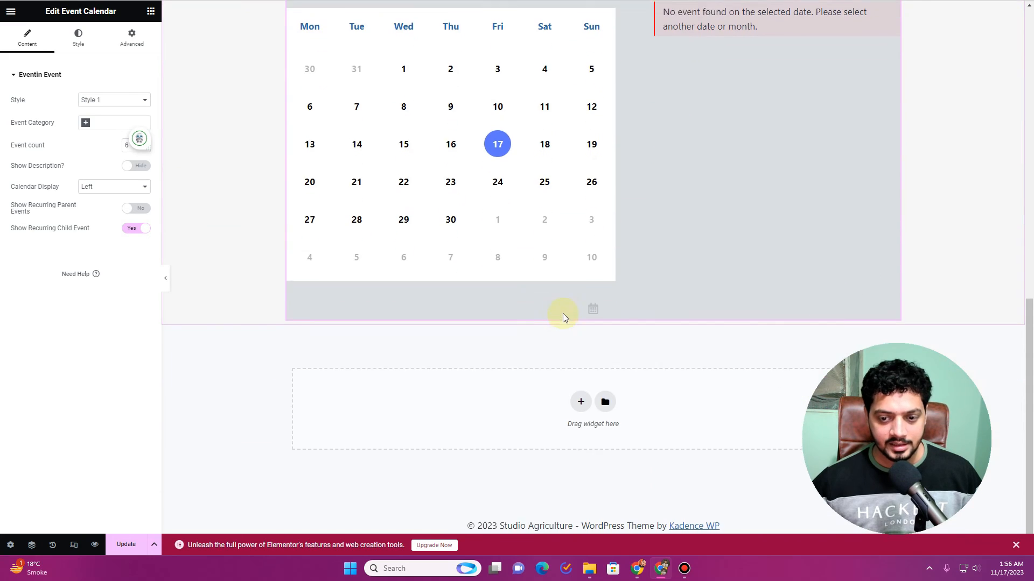
{"action": "scroll", "coordinate": [563, 314], "scroll_direction": "up", "scroll_amount": 1}
{"action": "left_click", "coordinate": [115, 99]}
{"action": "left_click", "coordinate": [114, 119]}
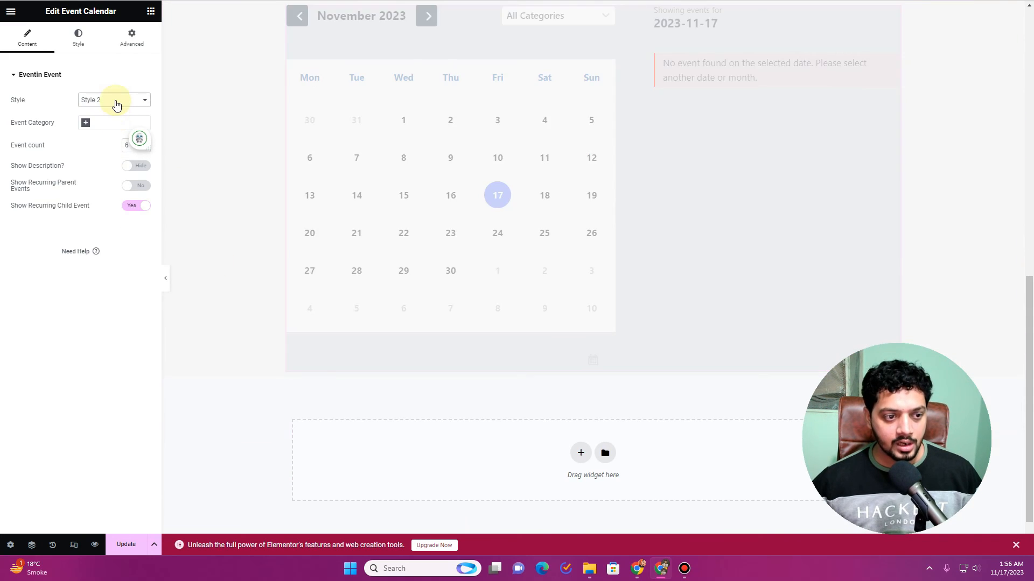
{"action": "scroll", "coordinate": [491, 173], "scroll_direction": "up", "scroll_amount": 3}
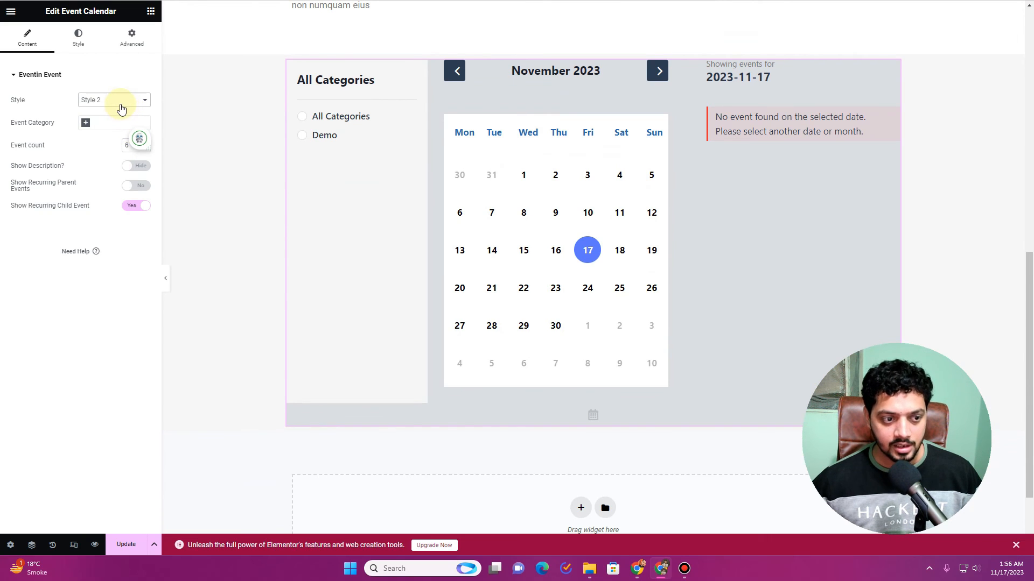
Step: Update the event page and exit Elementor to the WordPress editor, using This Post as the exit destination
{"action": "scroll", "coordinate": [532, 269], "scroll_direction": "up", "scroll_amount": 10}
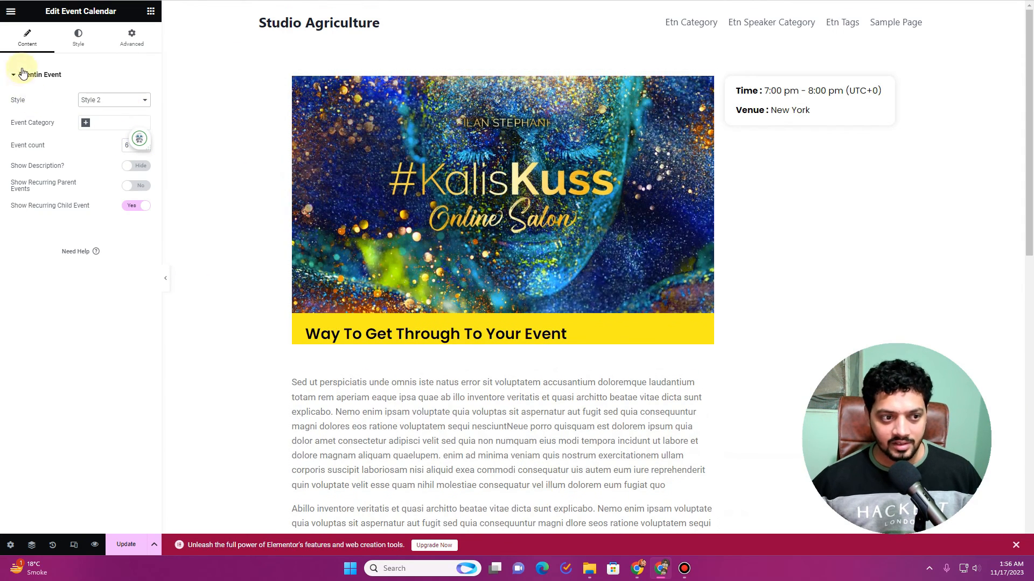
{"action": "left_click", "coordinate": [129, 547]}
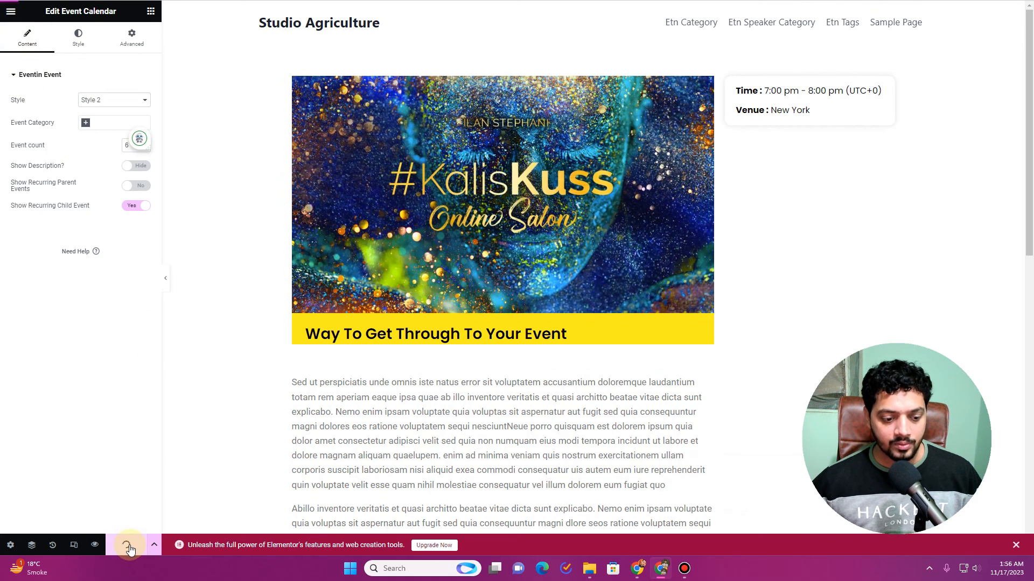
{"action": "left_click", "coordinate": [10, 11]}
{"action": "left_click", "coordinate": [80, 243]}
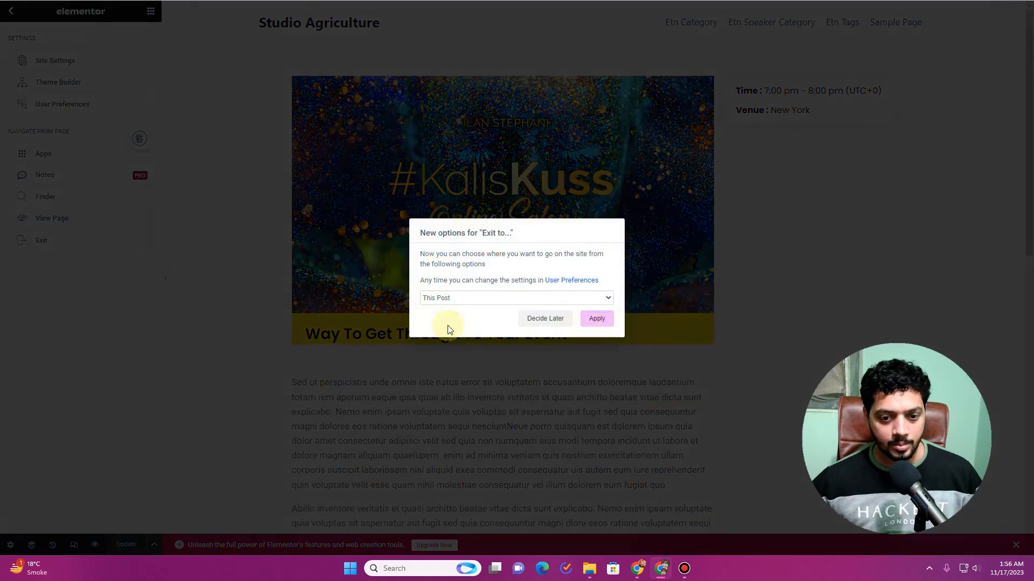
{"action": "left_click", "coordinate": [598, 319]}
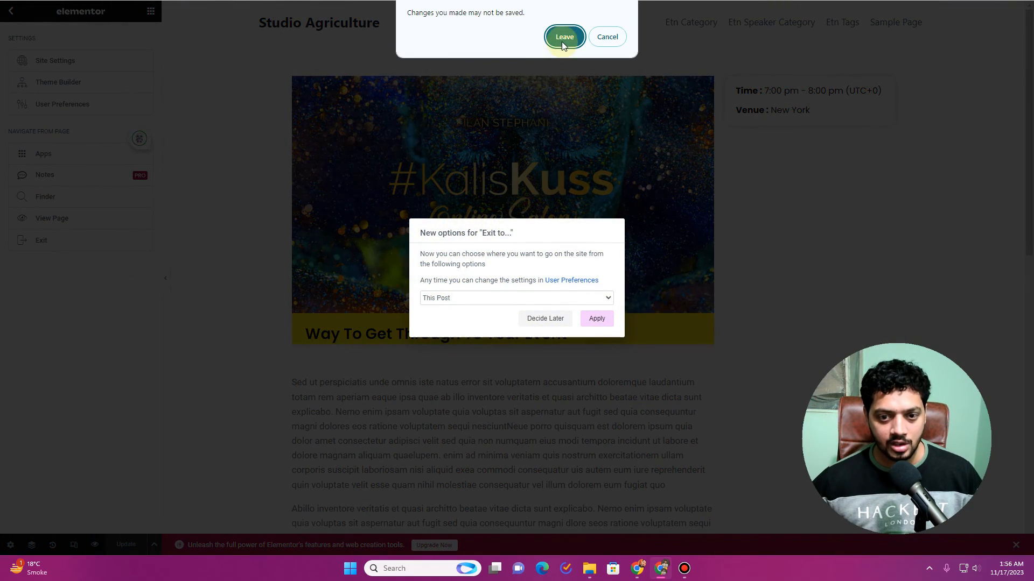
{"action": "left_click", "coordinate": [563, 36]}
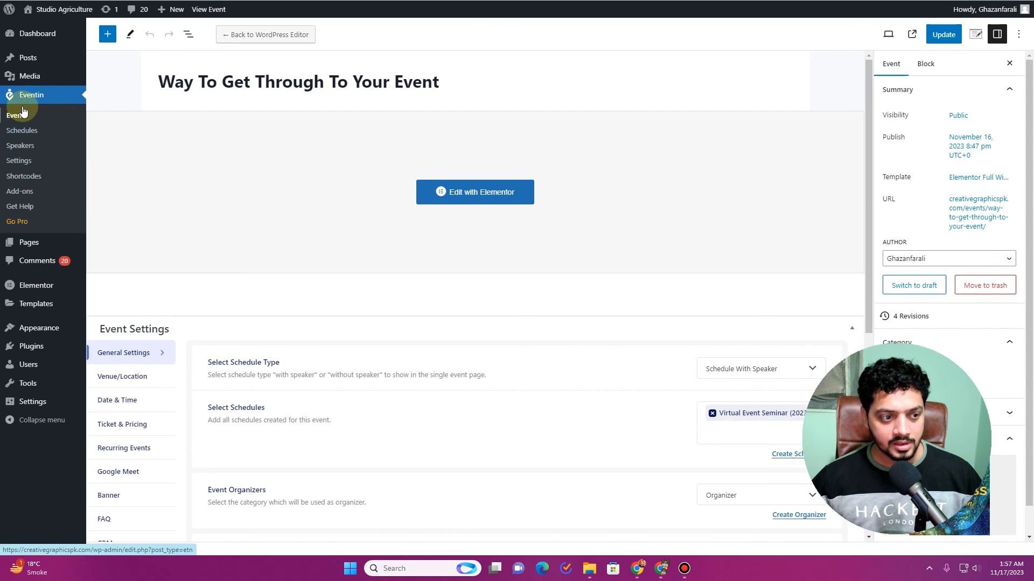
Step: Generate the Eventin Events With Calendar shortcode with its default options and copy it
{"action": "left_click", "coordinate": [29, 183]}
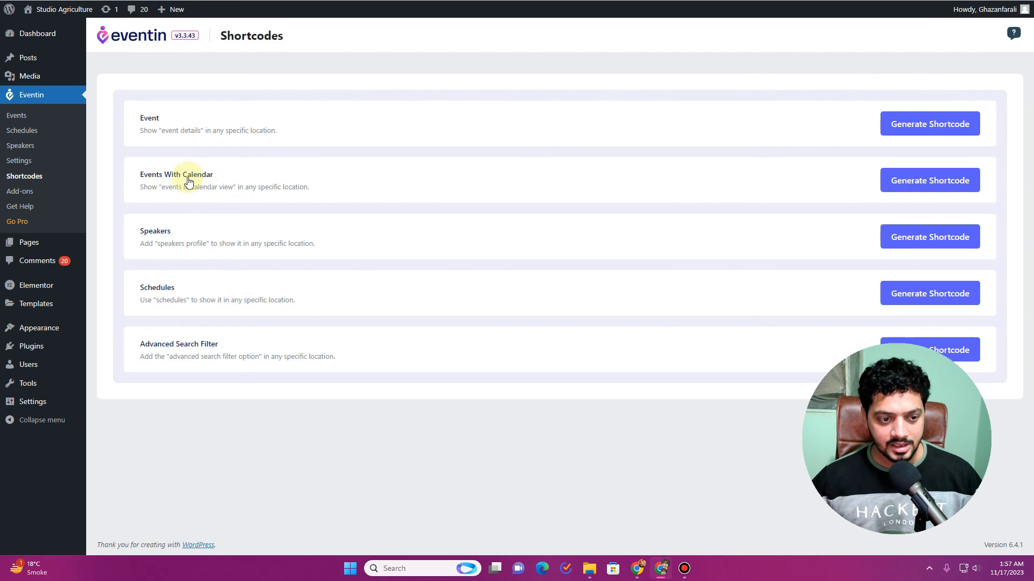
{"action": "left_click", "coordinate": [930, 183]}
{"action": "left_click", "coordinate": [385, 362]}
{"action": "left_click", "coordinate": [649, 411]}
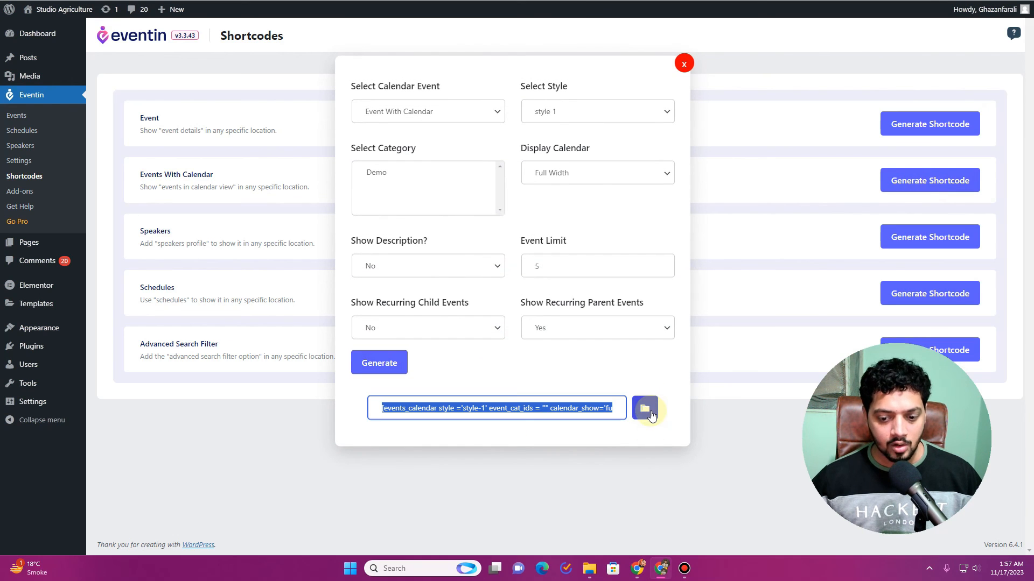
Step: Create a new page and add a Custom HTML block containing the copied events calendar shortcode
{"action": "mouse_move", "coordinate": [32, 60]}
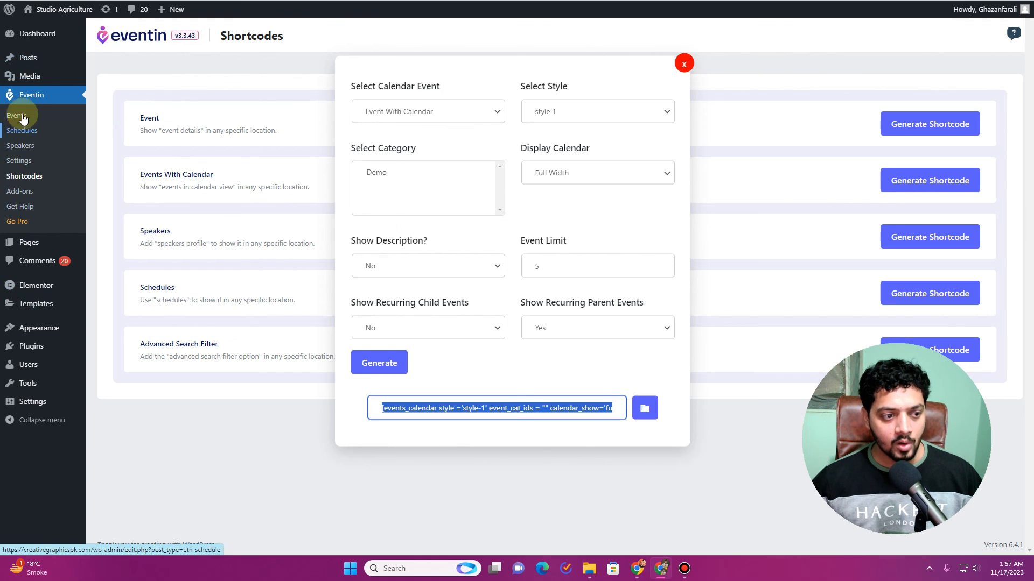
{"action": "left_click", "coordinate": [30, 242]}
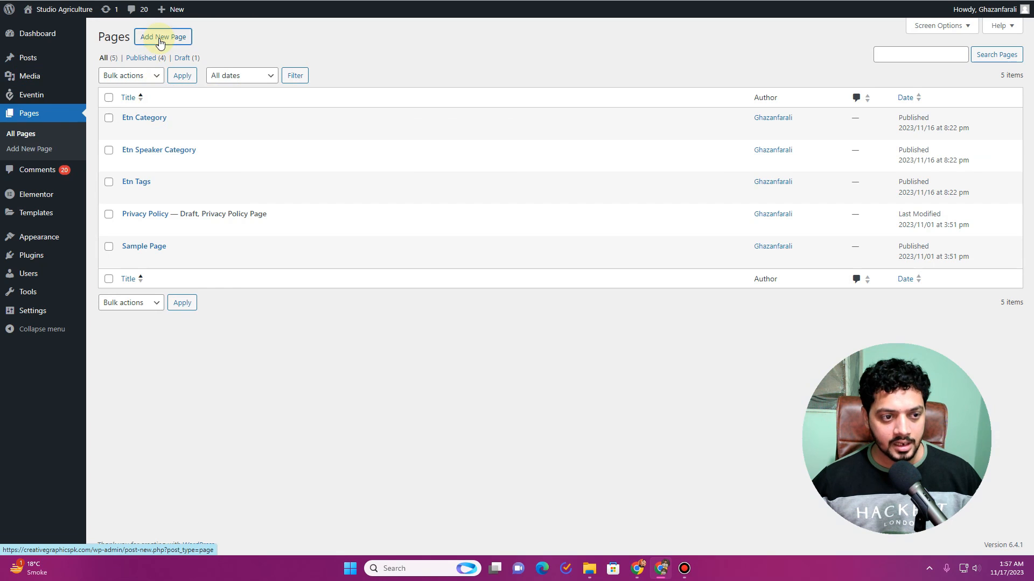
{"action": "left_click", "coordinate": [161, 39]}
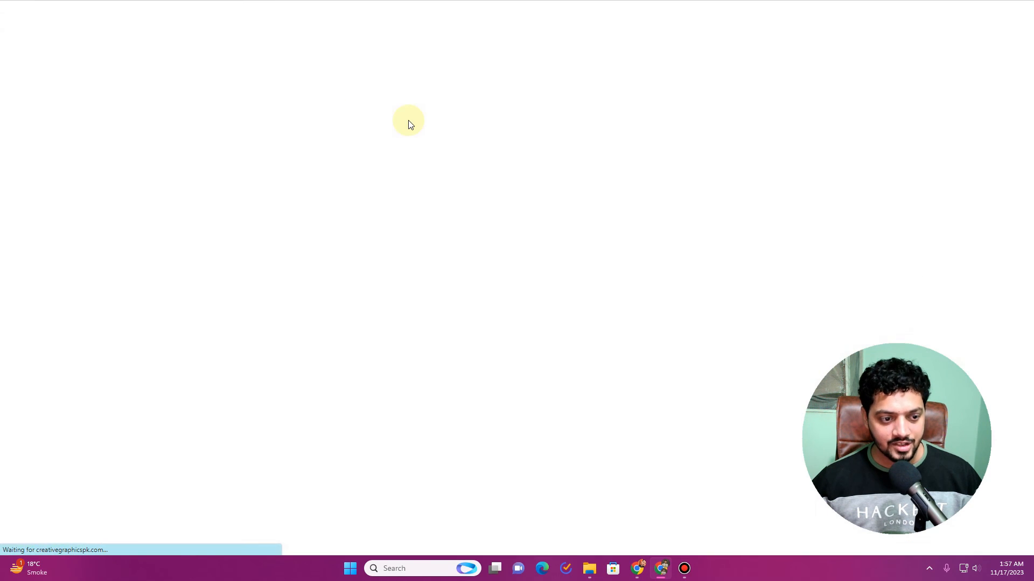
{"action": "left_click", "coordinate": [790, 122]}
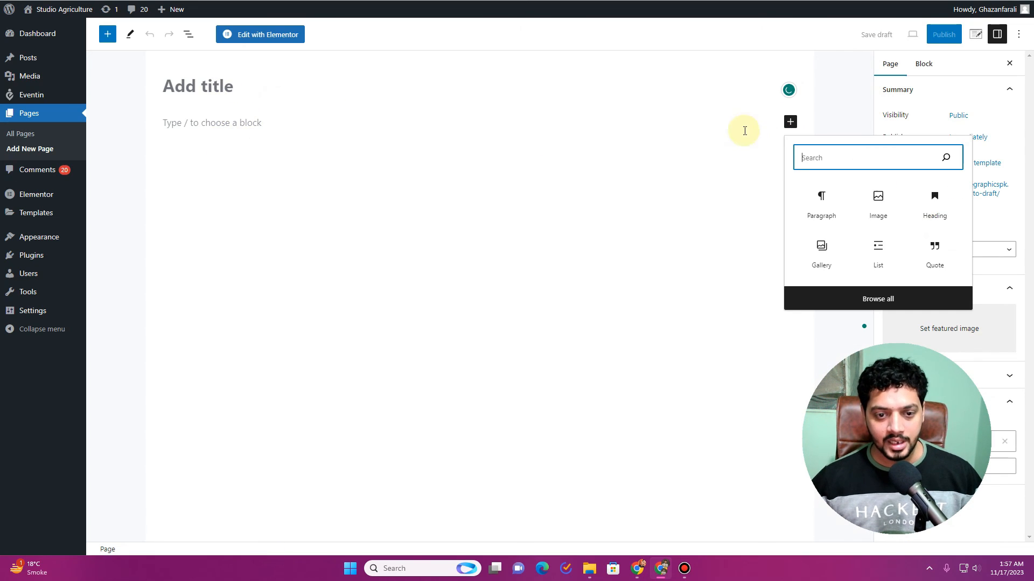
{"action": "type", "text": "html"}
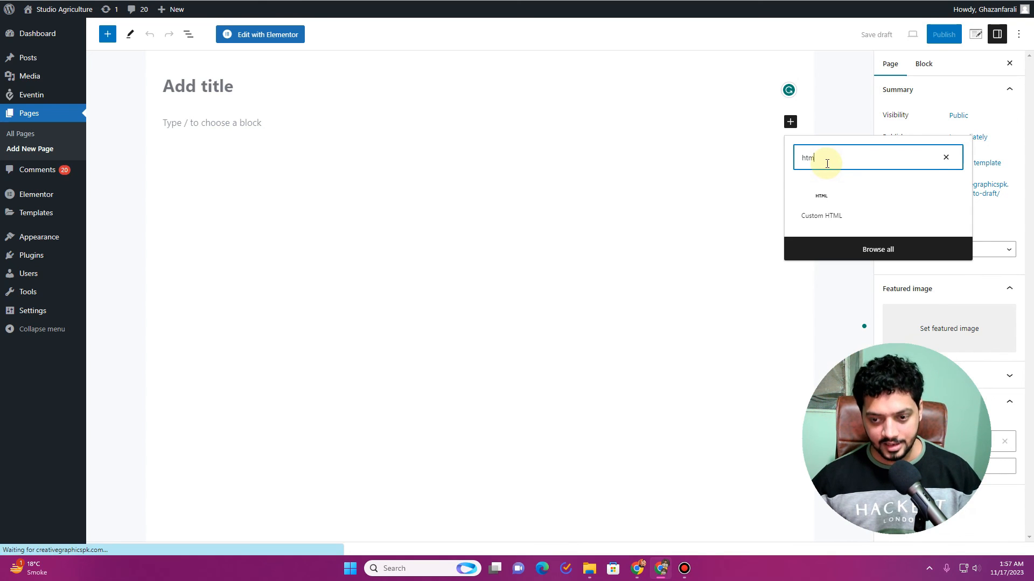
{"action": "left_click", "coordinate": [821, 202]}
{"action": "key", "text": "ctrl+v"}
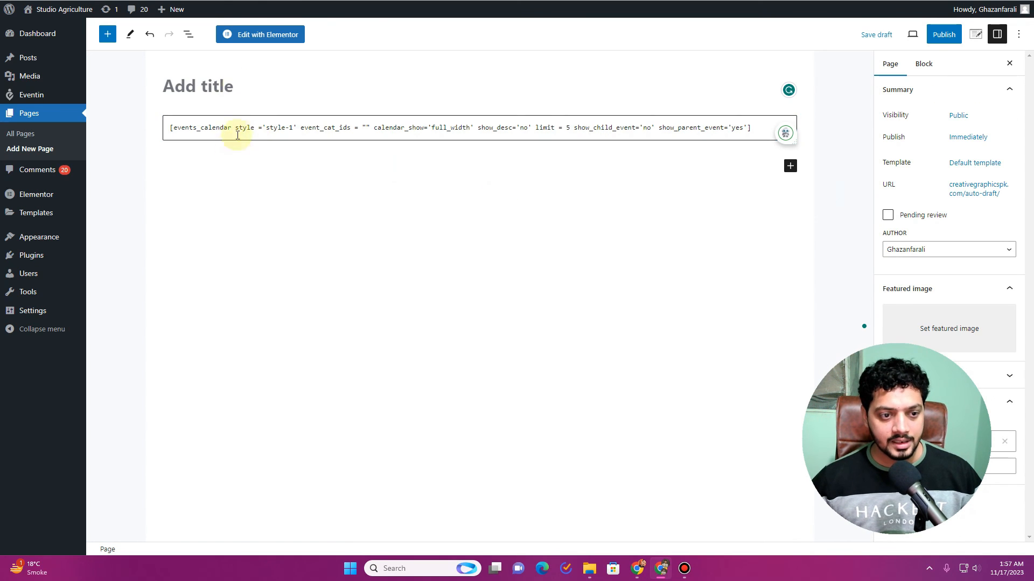
Step: Title the new page "Event with calendar" and publish it
{"action": "left_click", "coordinate": [240, 82]}
{"action": "type", "text": "Event with"}
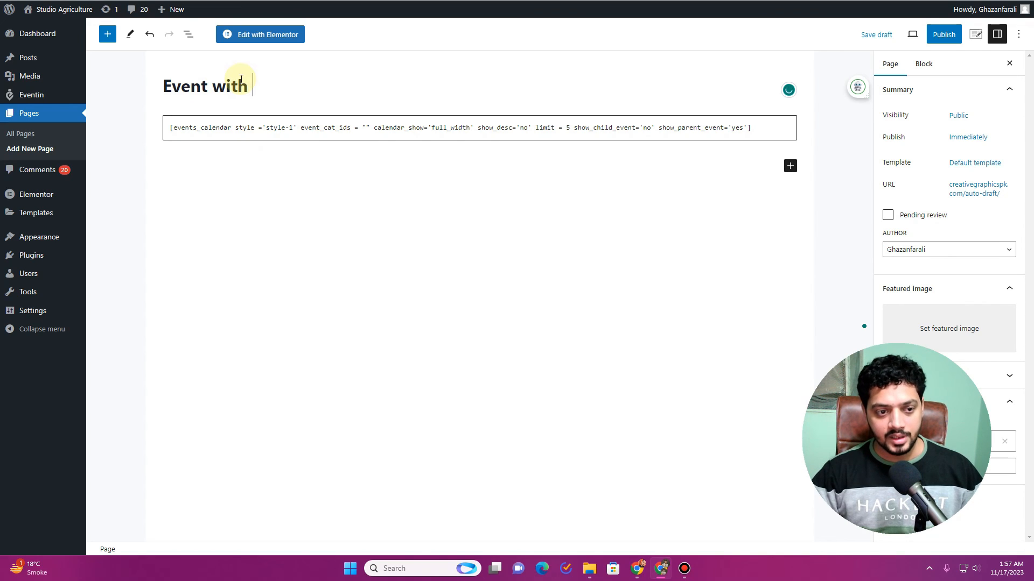
{"action": "type", "text": " calendar"}
{"action": "left_click", "coordinate": [944, 34]}
{"action": "left_click", "coordinate": [940, 36]}
Step: View the published calendar page in a separate browser tab and check the full-width monthly calendar
{"action": "right_click", "coordinate": [184, 523]}
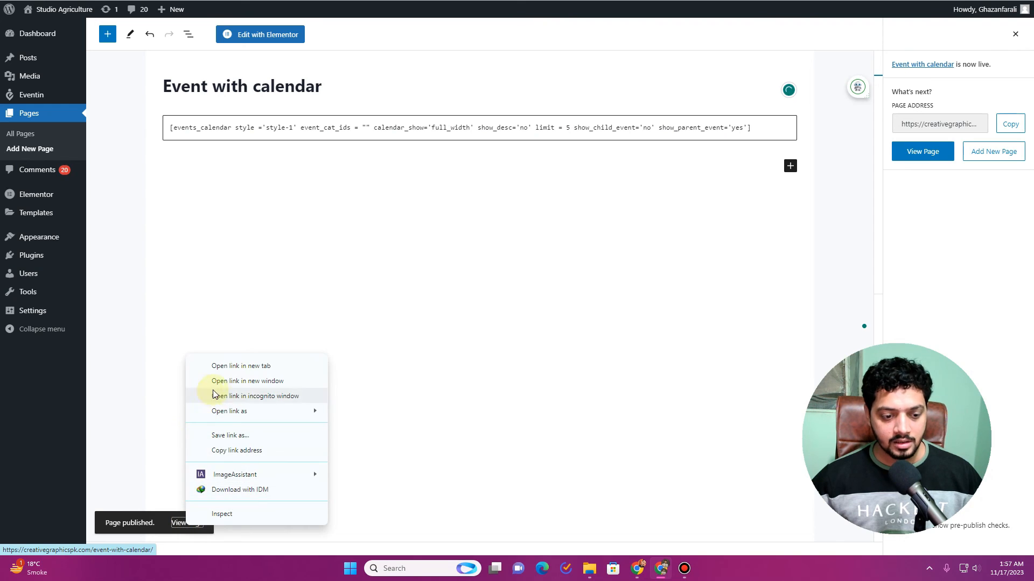
{"action": "left_click", "coordinate": [231, 364]}
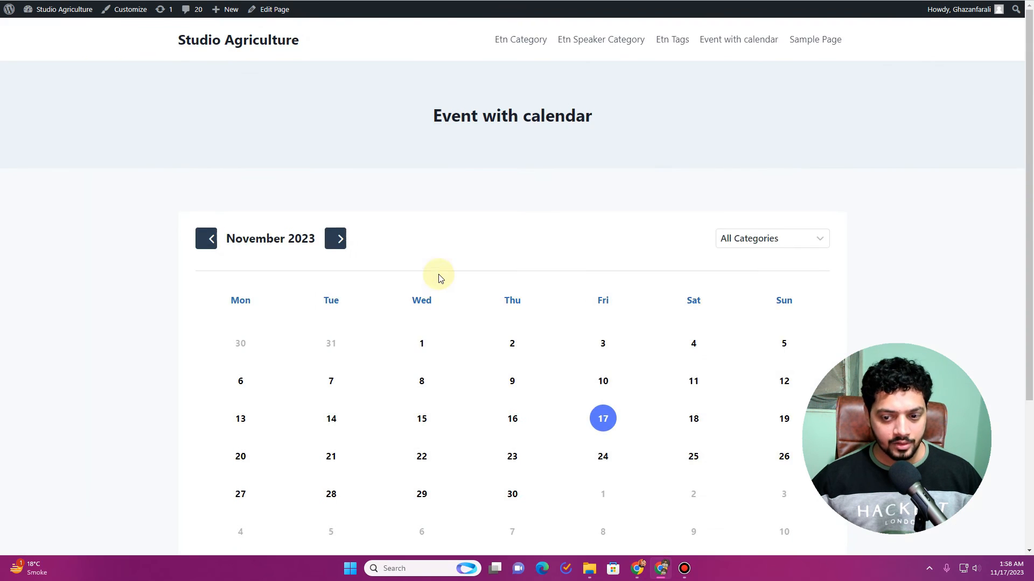
{"action": "scroll", "coordinate": [439, 280], "scroll_direction": "down", "scroll_amount": 4}
{"action": "scroll", "coordinate": [442, 281], "scroll_direction": "up", "scroll_amount": 4}
{"action": "scroll", "coordinate": [442, 284], "scroll_direction": "down", "scroll_amount": 4}
{"action": "scroll", "coordinate": [442, 284], "scroll_direction": "up", "scroll_amount": 4}
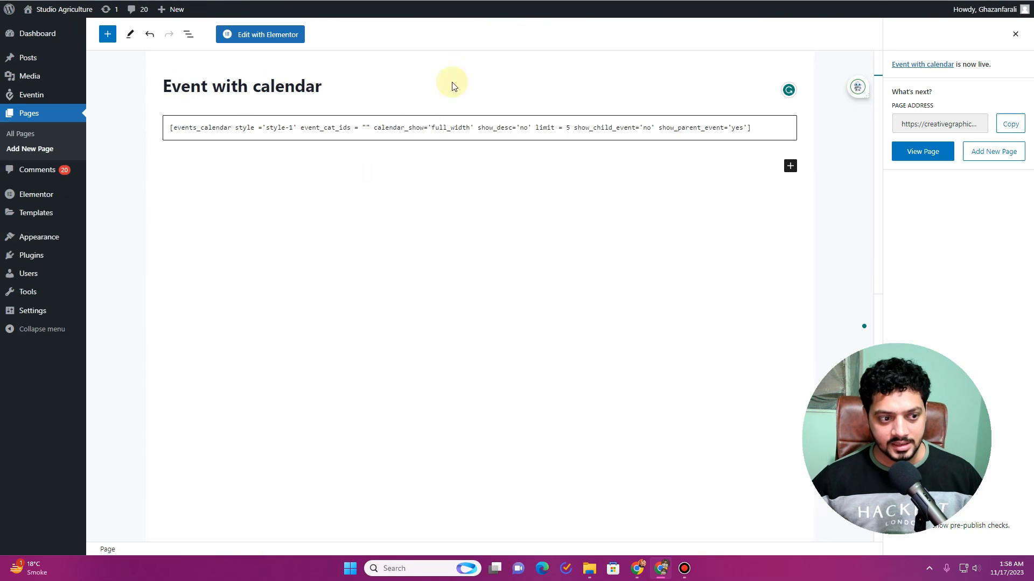
Step: Return to the page editor's browser tab and open the Eventin events list
{"action": "left_click", "coordinate": [131, 97]}
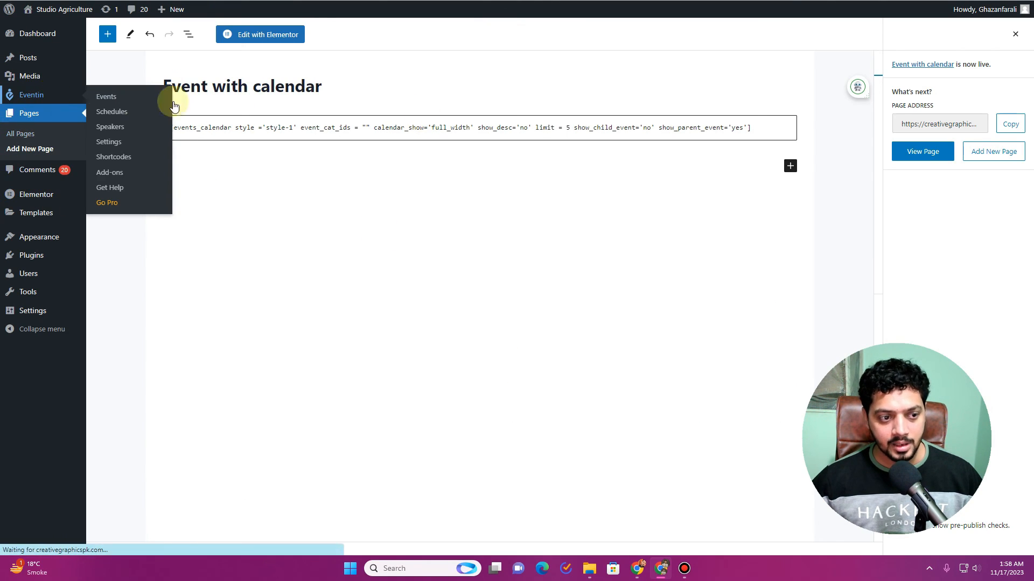